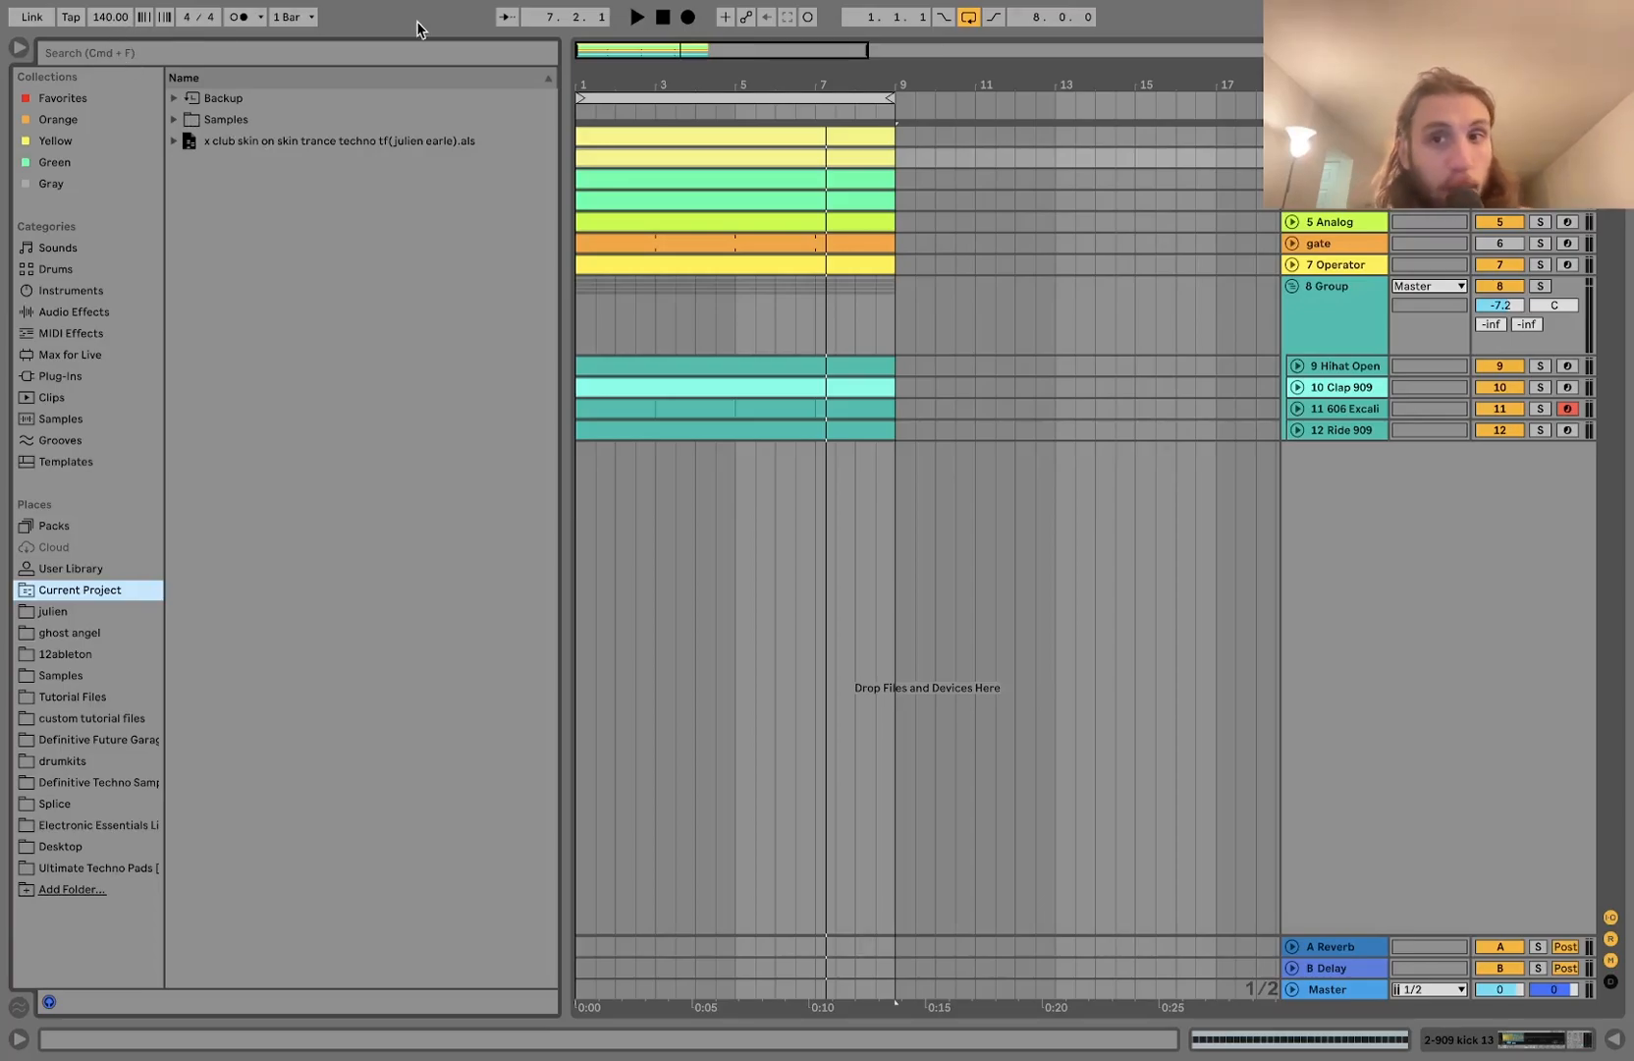
- Solo the 909 kick track, audition it, and inspect the sampler's controls and sample waveform
click(1540, 159)
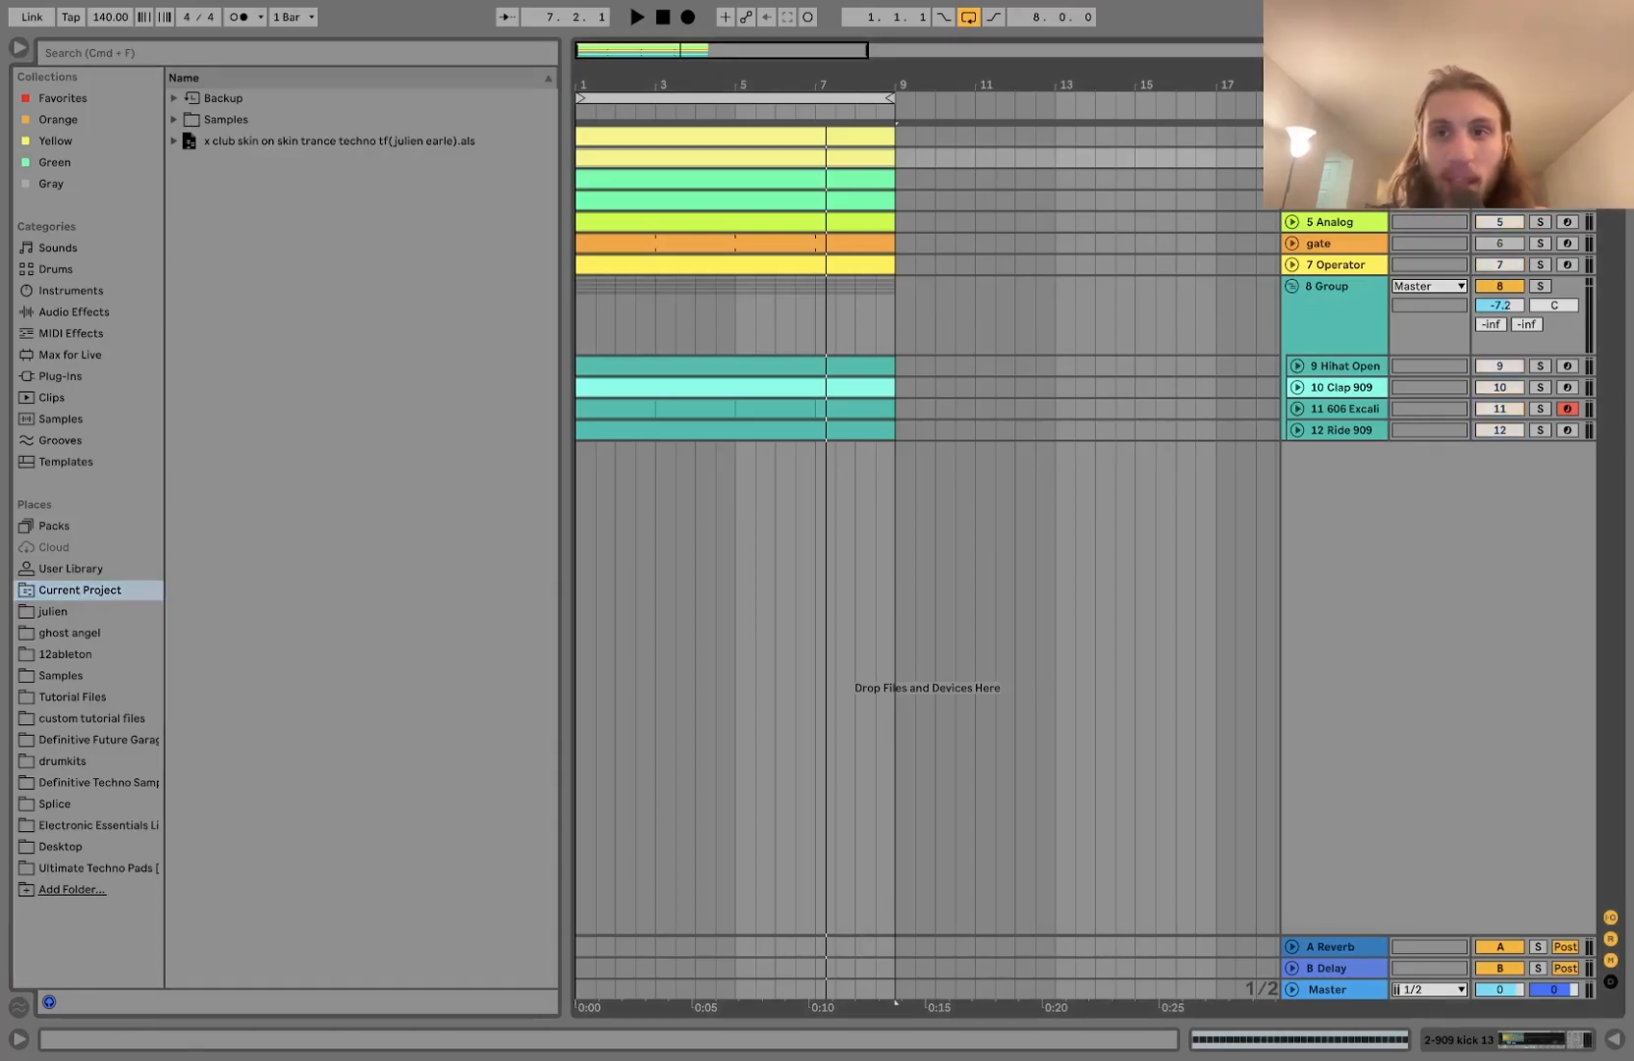
double_click(1337, 158)
key(space)
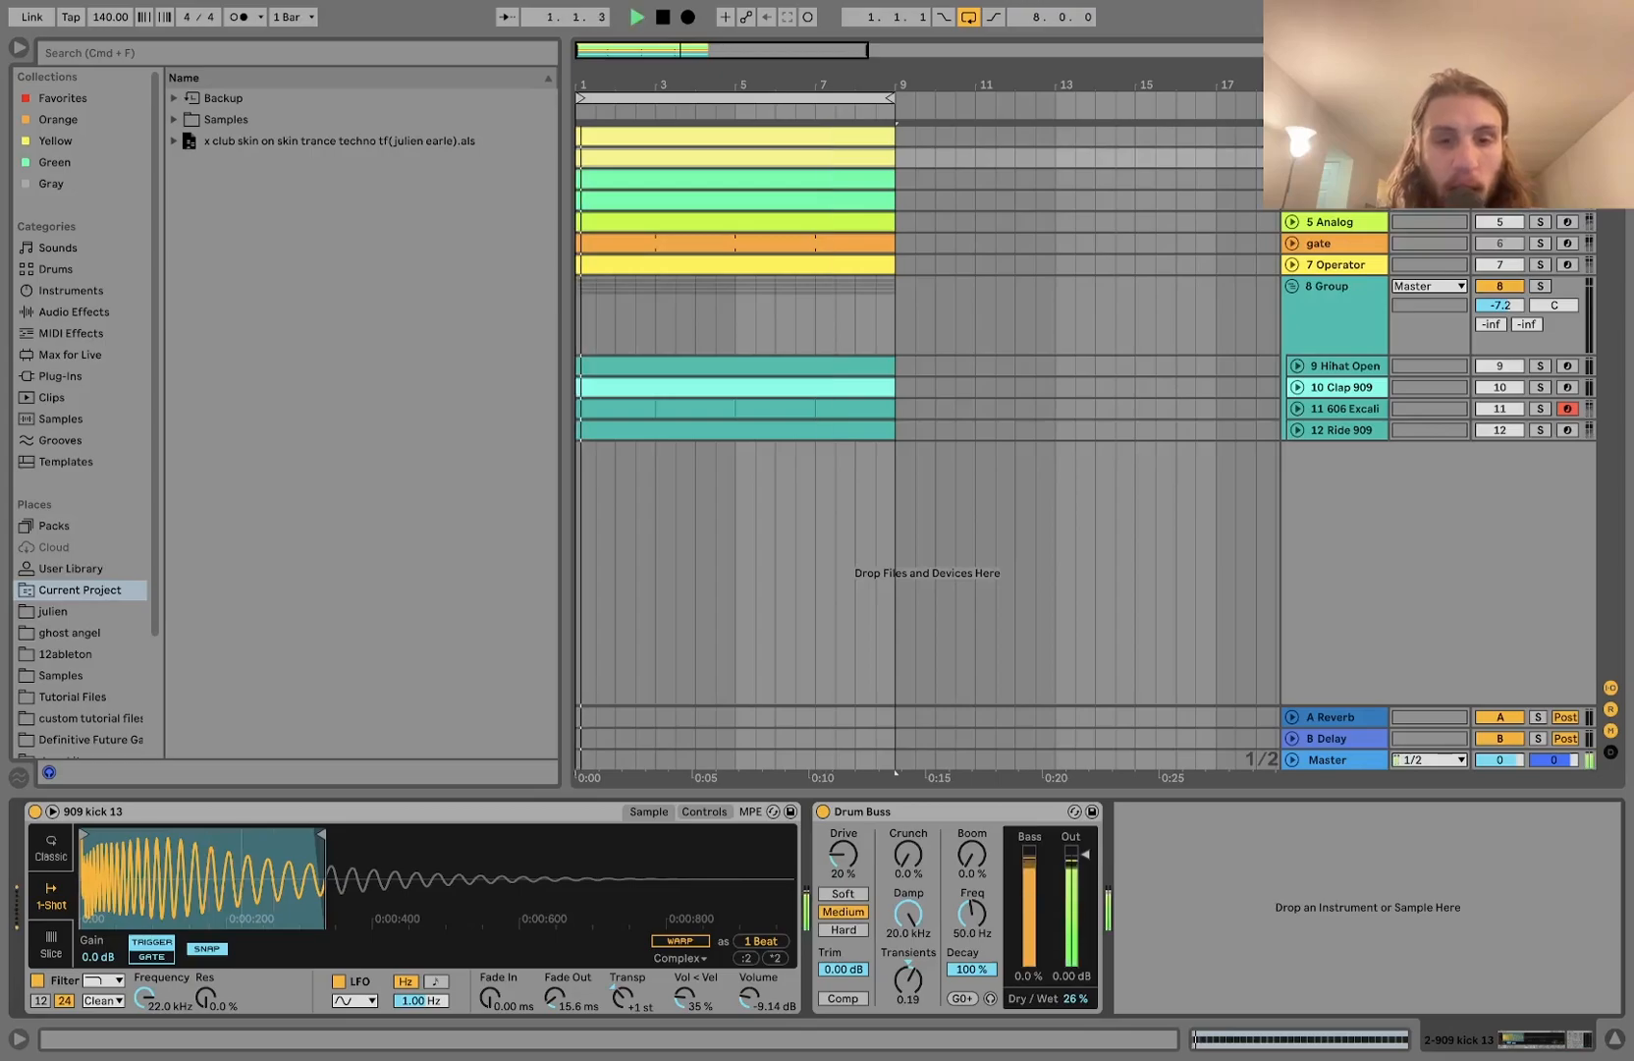
key(space)
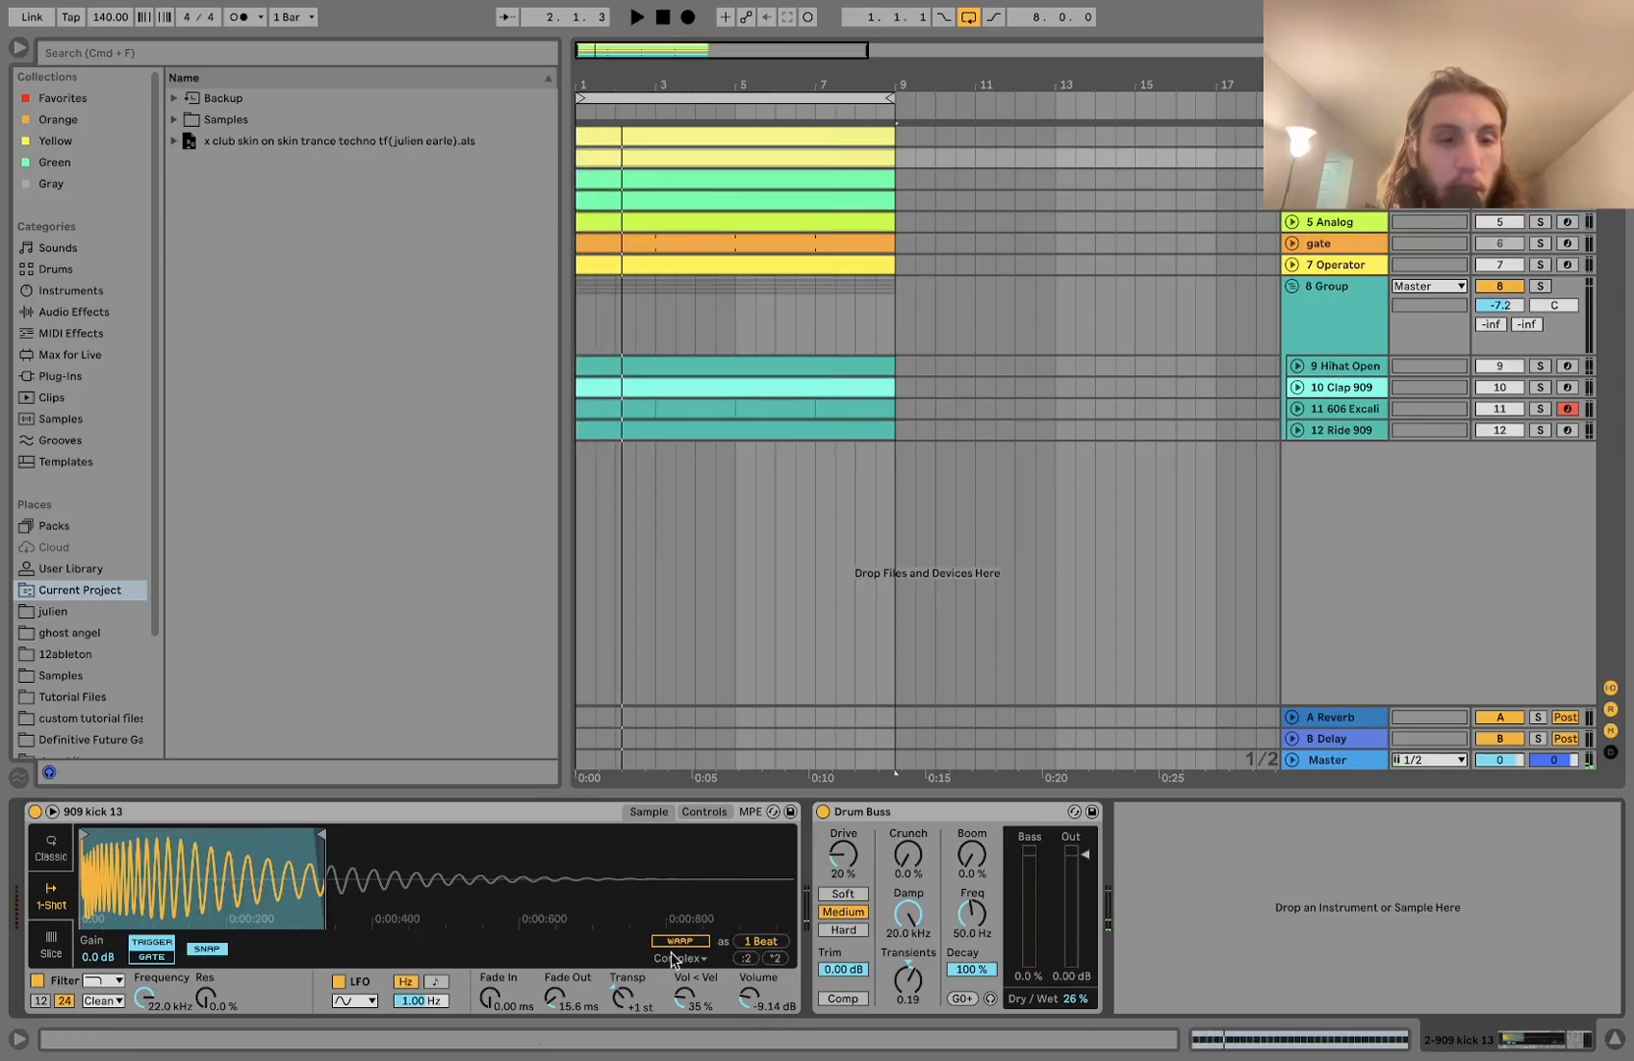
click(709, 814)
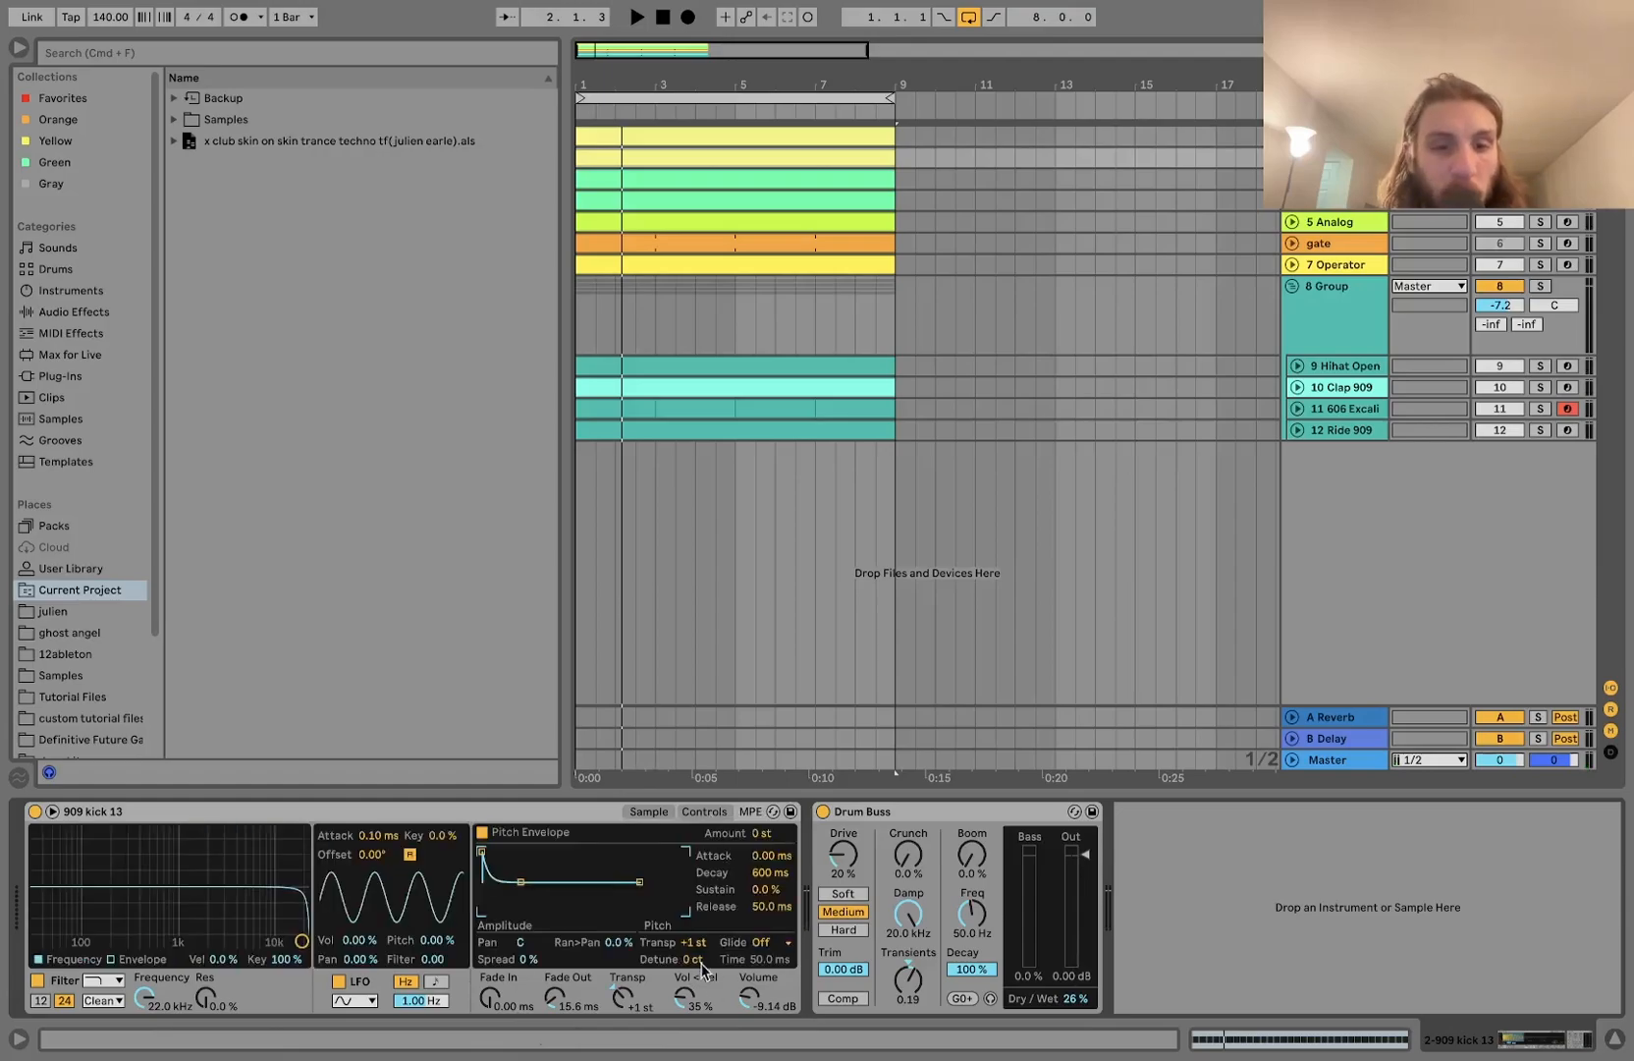
click(651, 813)
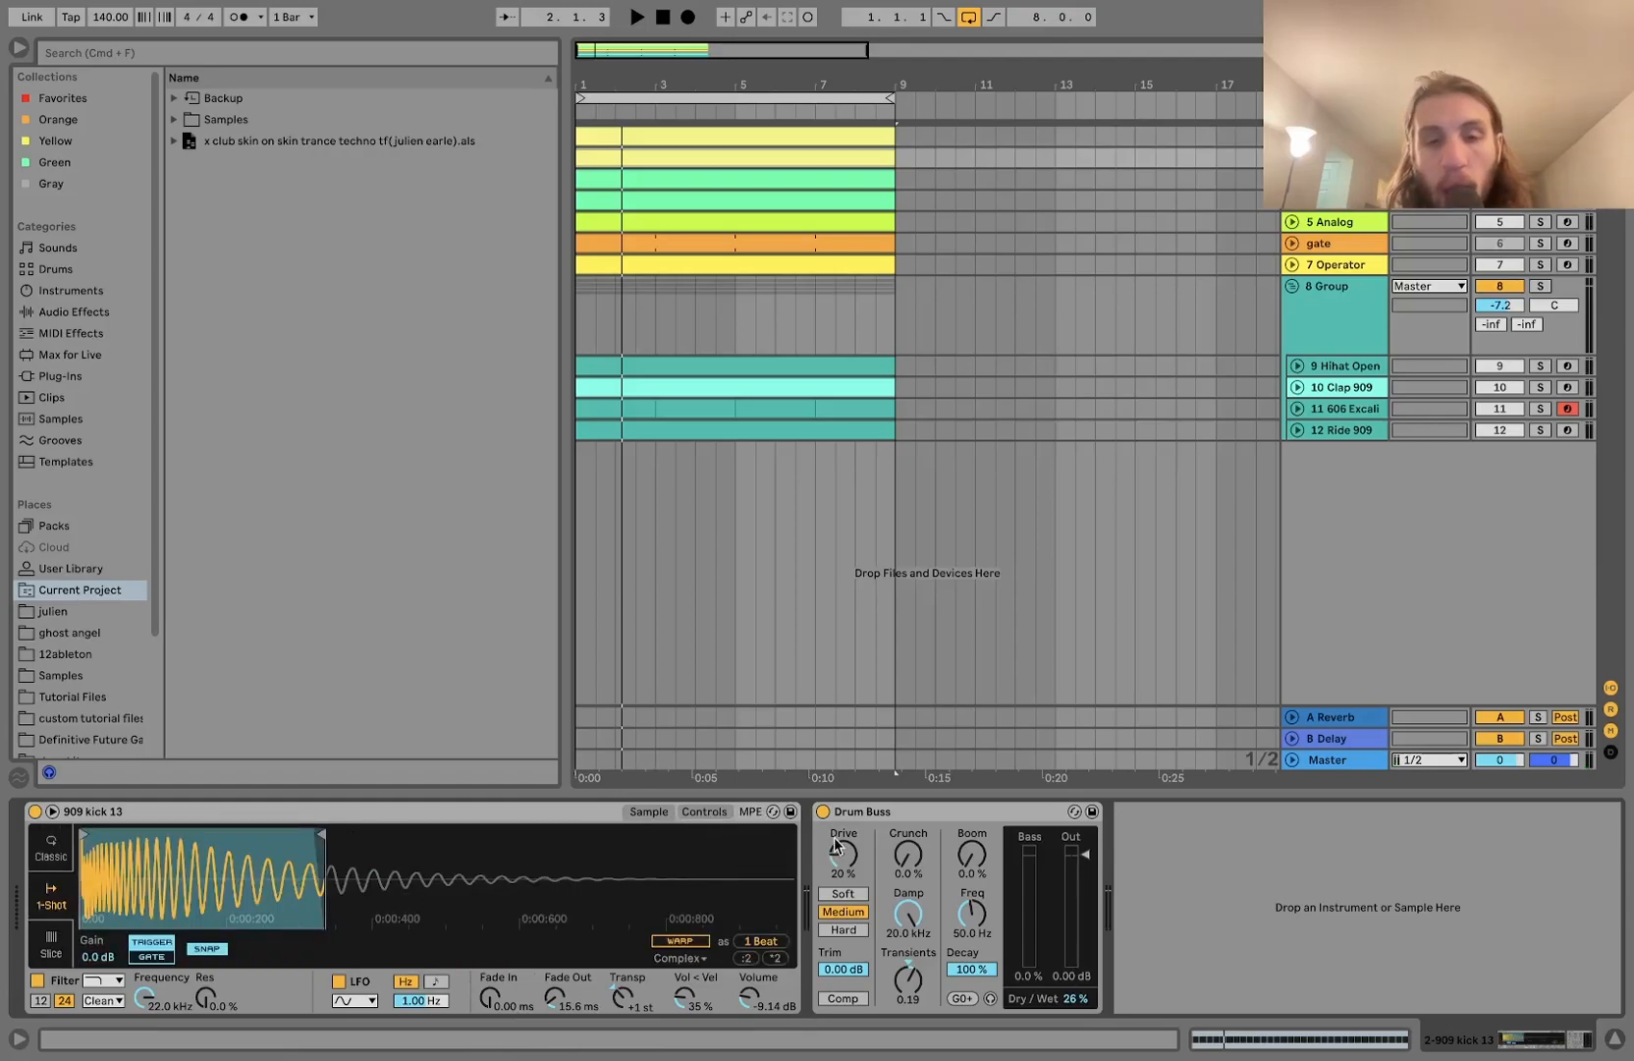
- Try extending the kick sample's end to its full length and audition it with Drum Buss bypassed
key(space)
drag(317, 838, 798, 843)
key(space)
key(space)
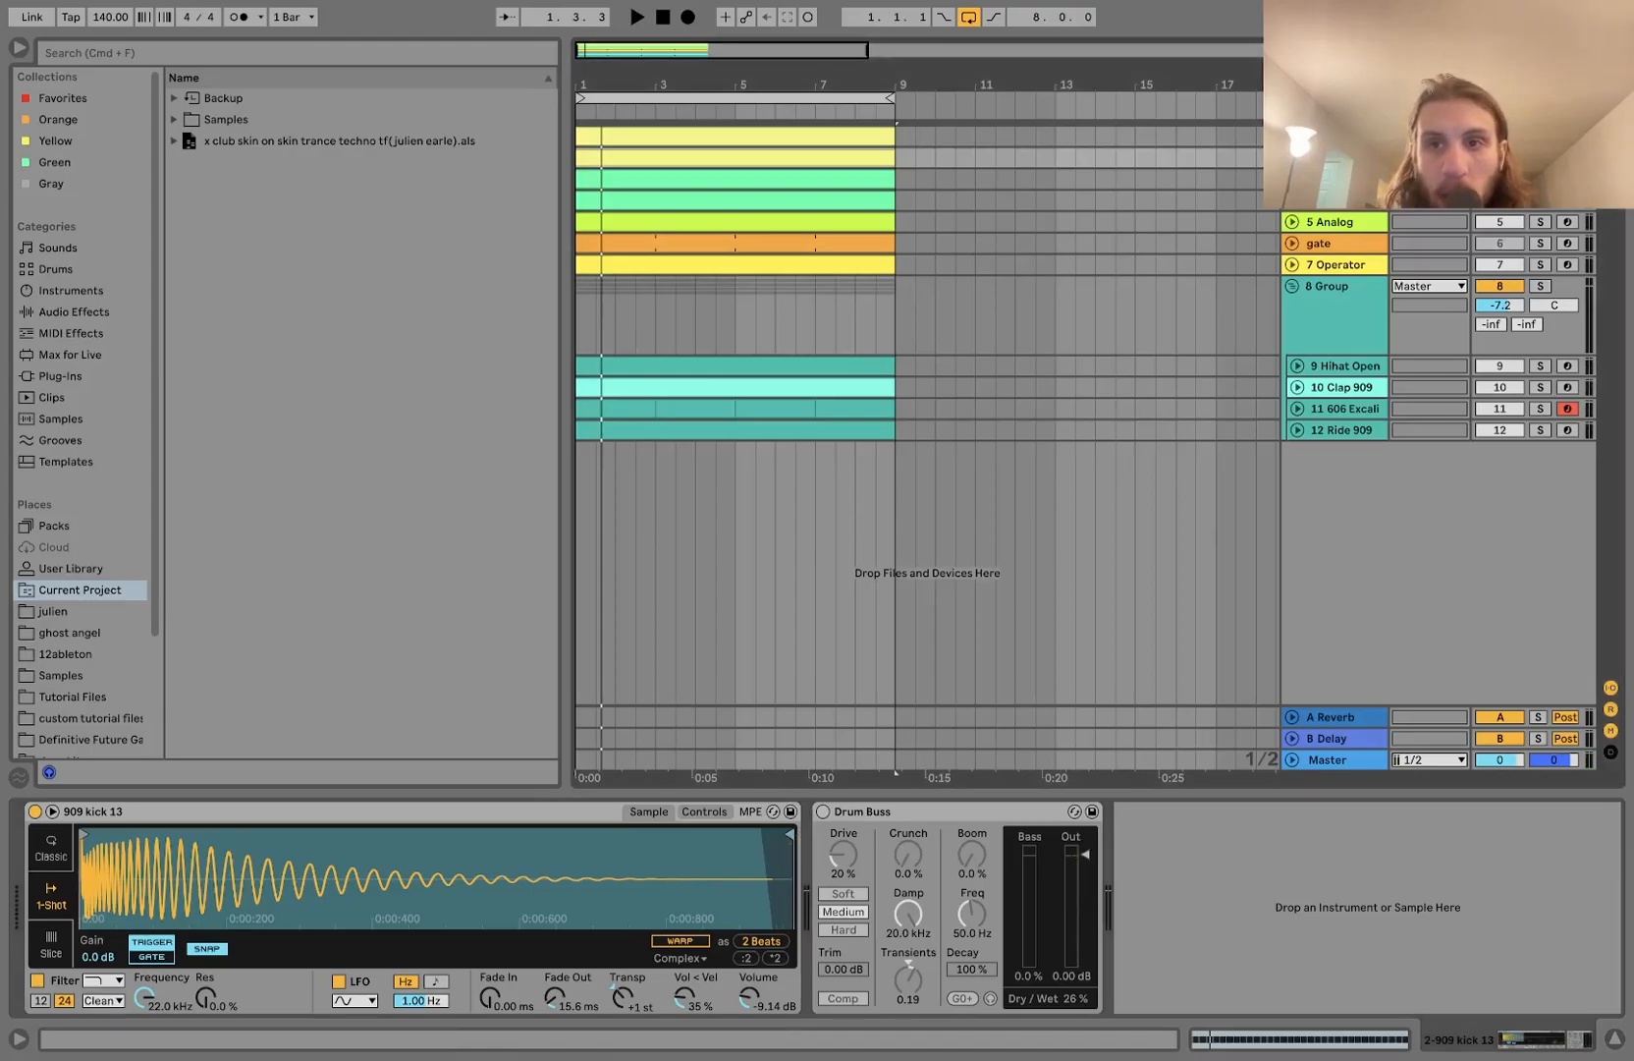
key(space)
key(space)
key(super+z)
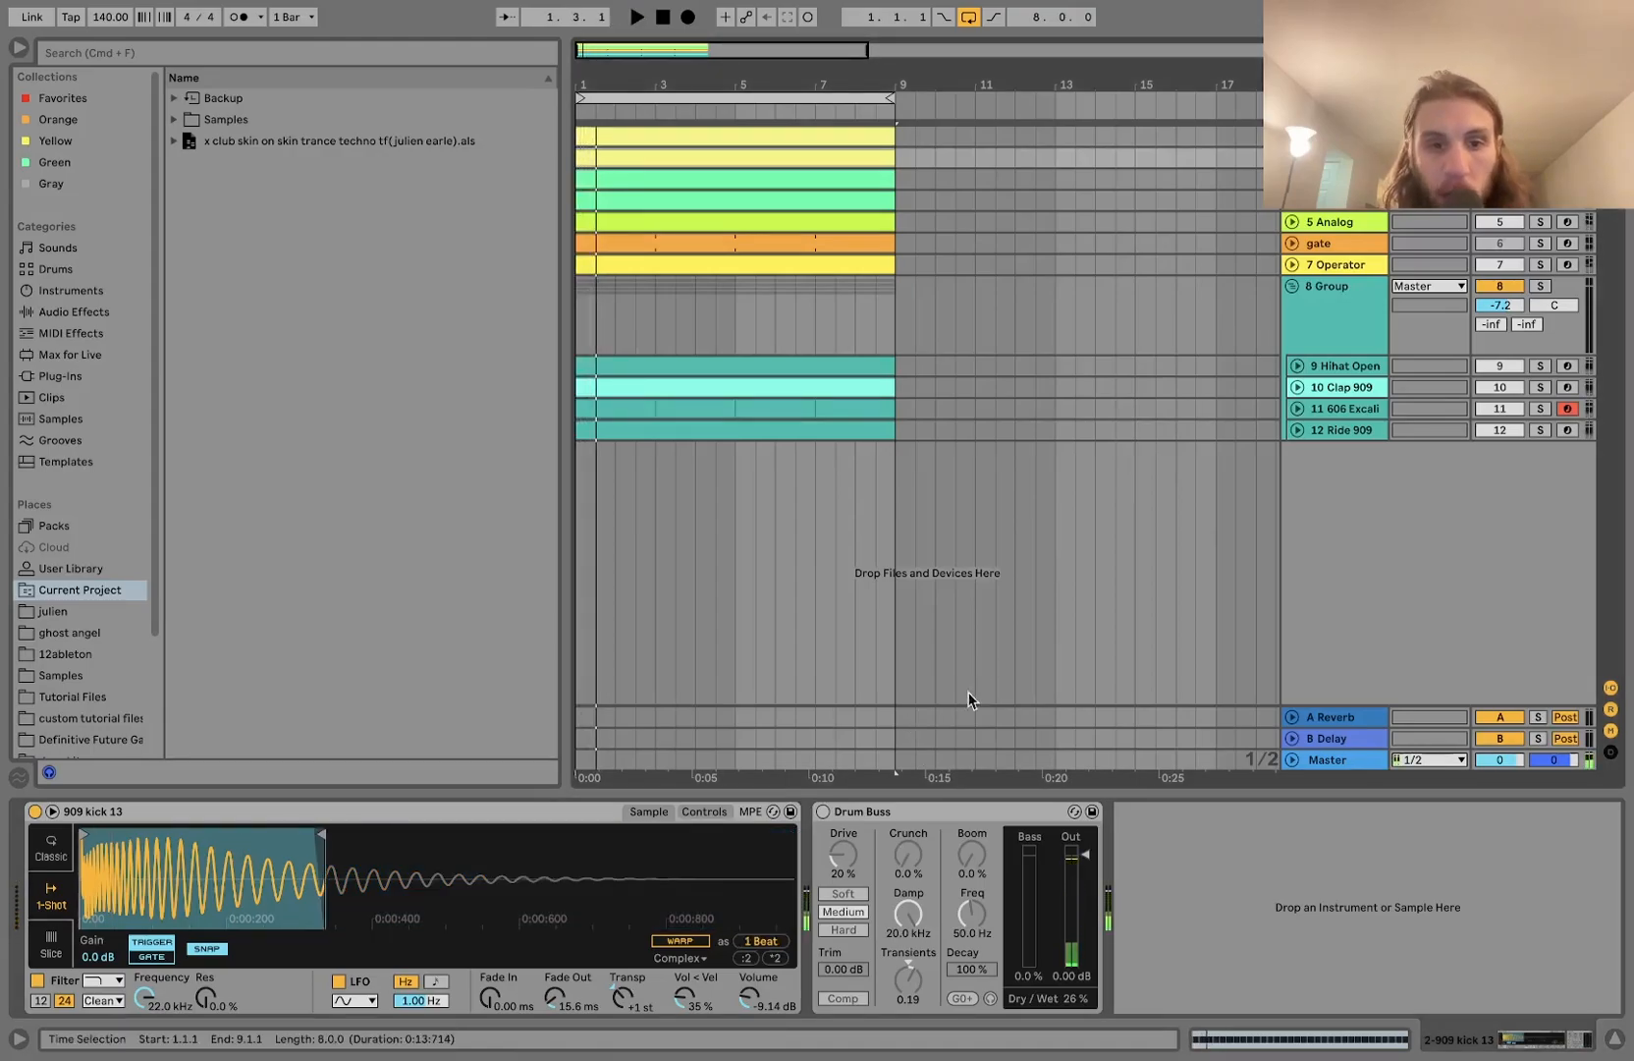
- Compare the kick's sound with Drum Buss bypassed and enabled, leaving Drum Buss enabled
key(space)
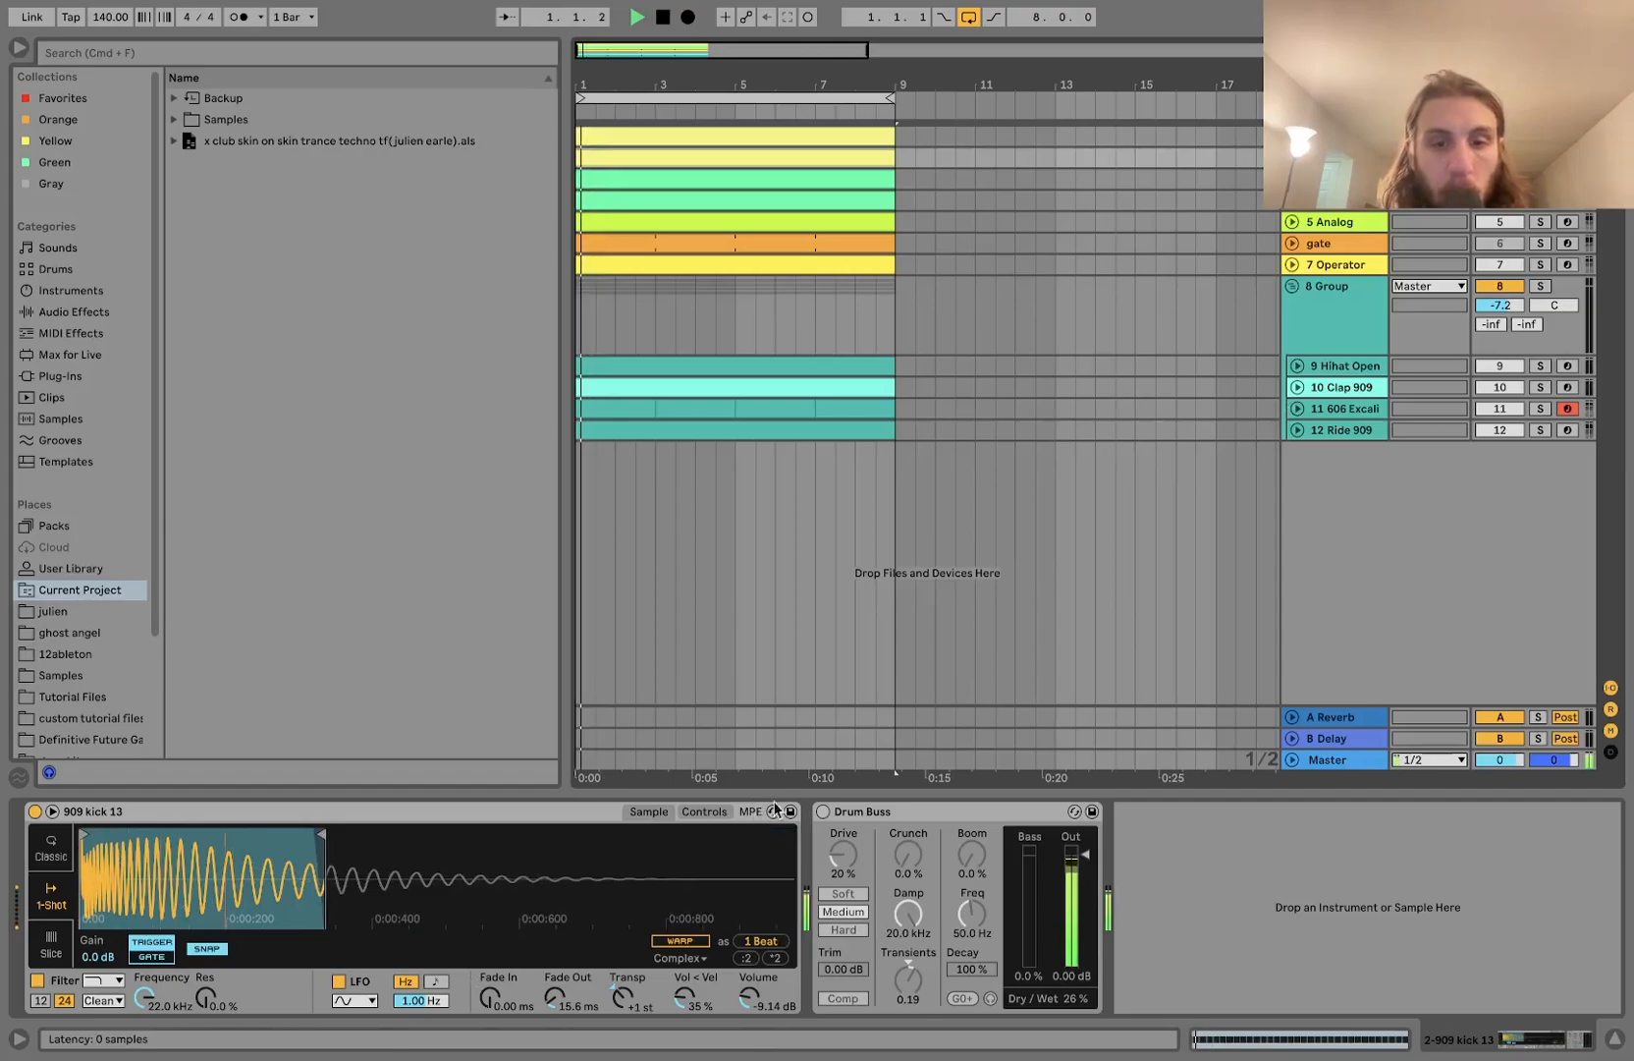
key(space)
click(824, 811)
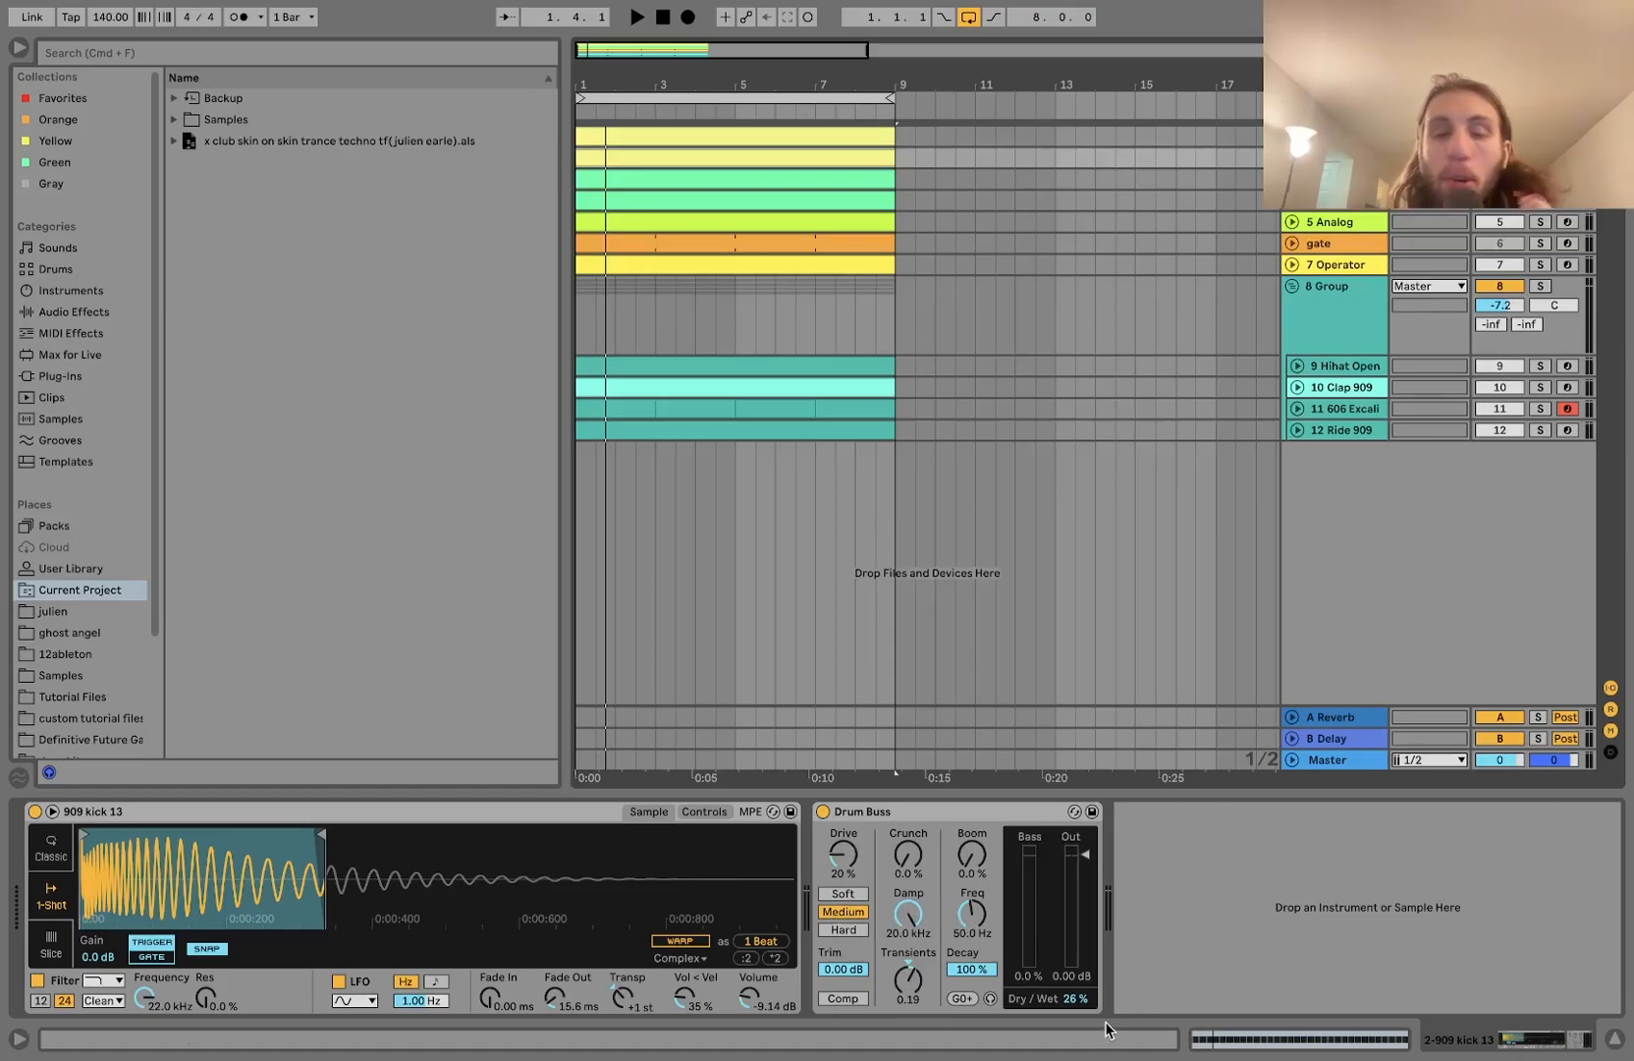
click(823, 811)
key(space)
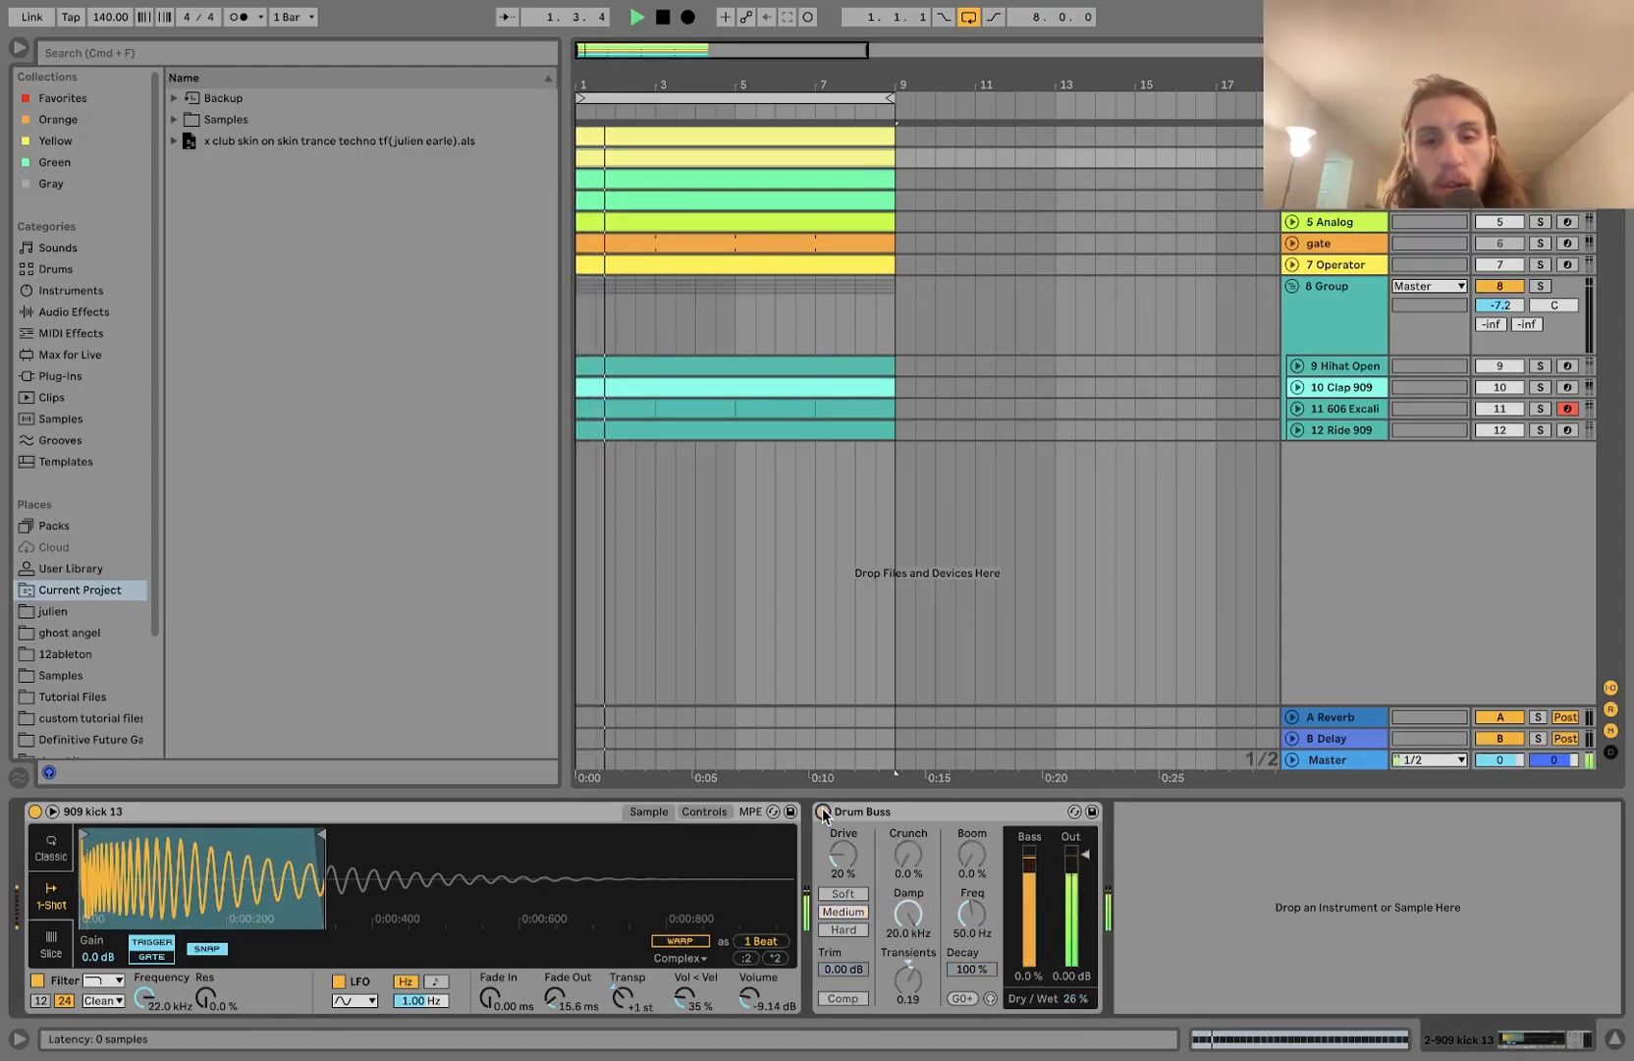
click(823, 812)
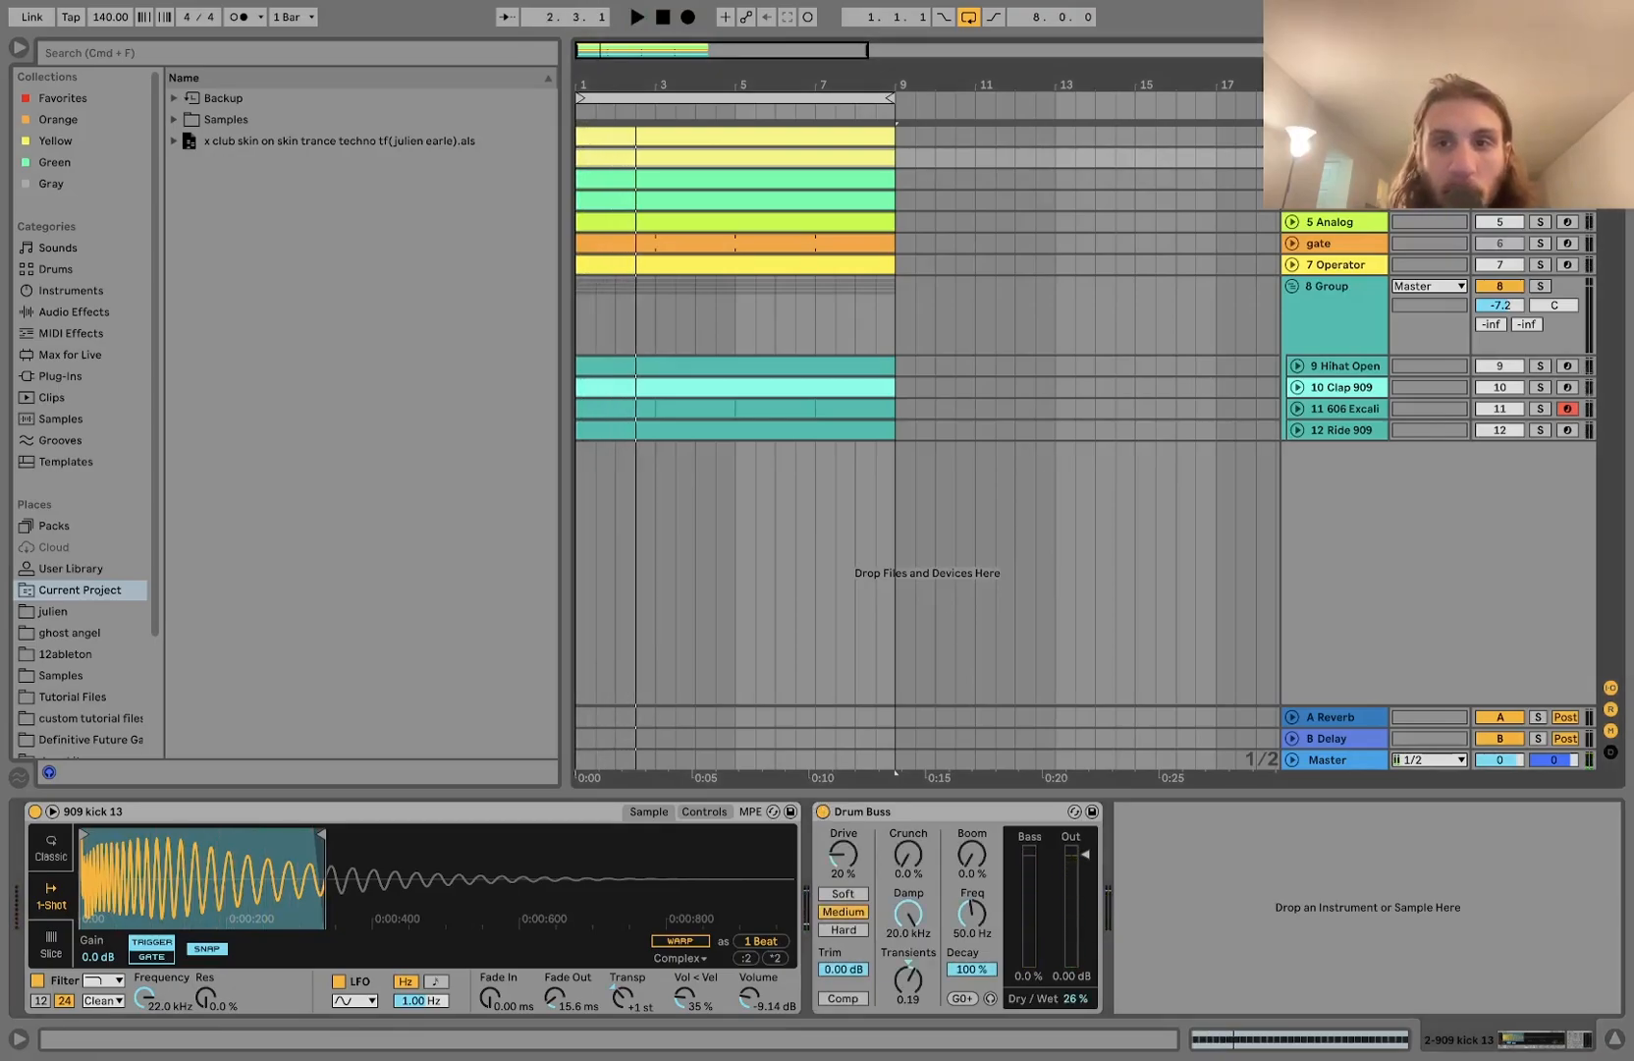
- Solo and unfold the third track's Wavetable bass, listen to its MIDI clip, and return to the track's devices
click(1540, 179)
key(space)
click(1293, 179)
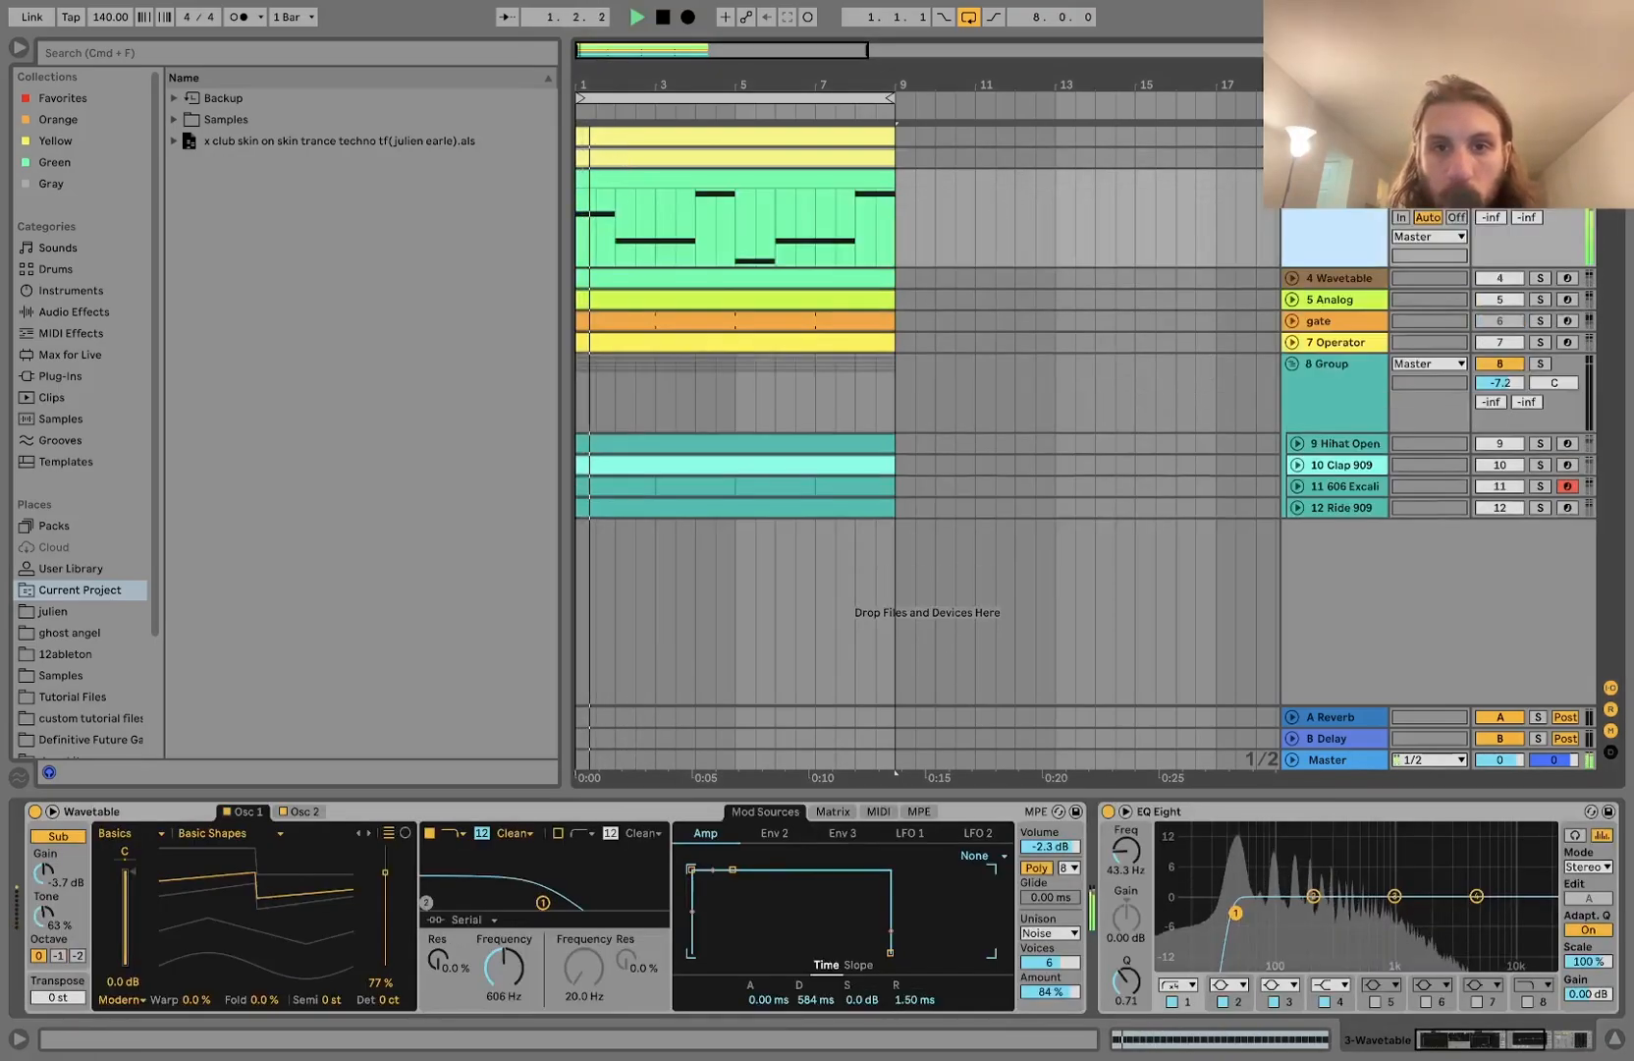
double_click(814, 171)
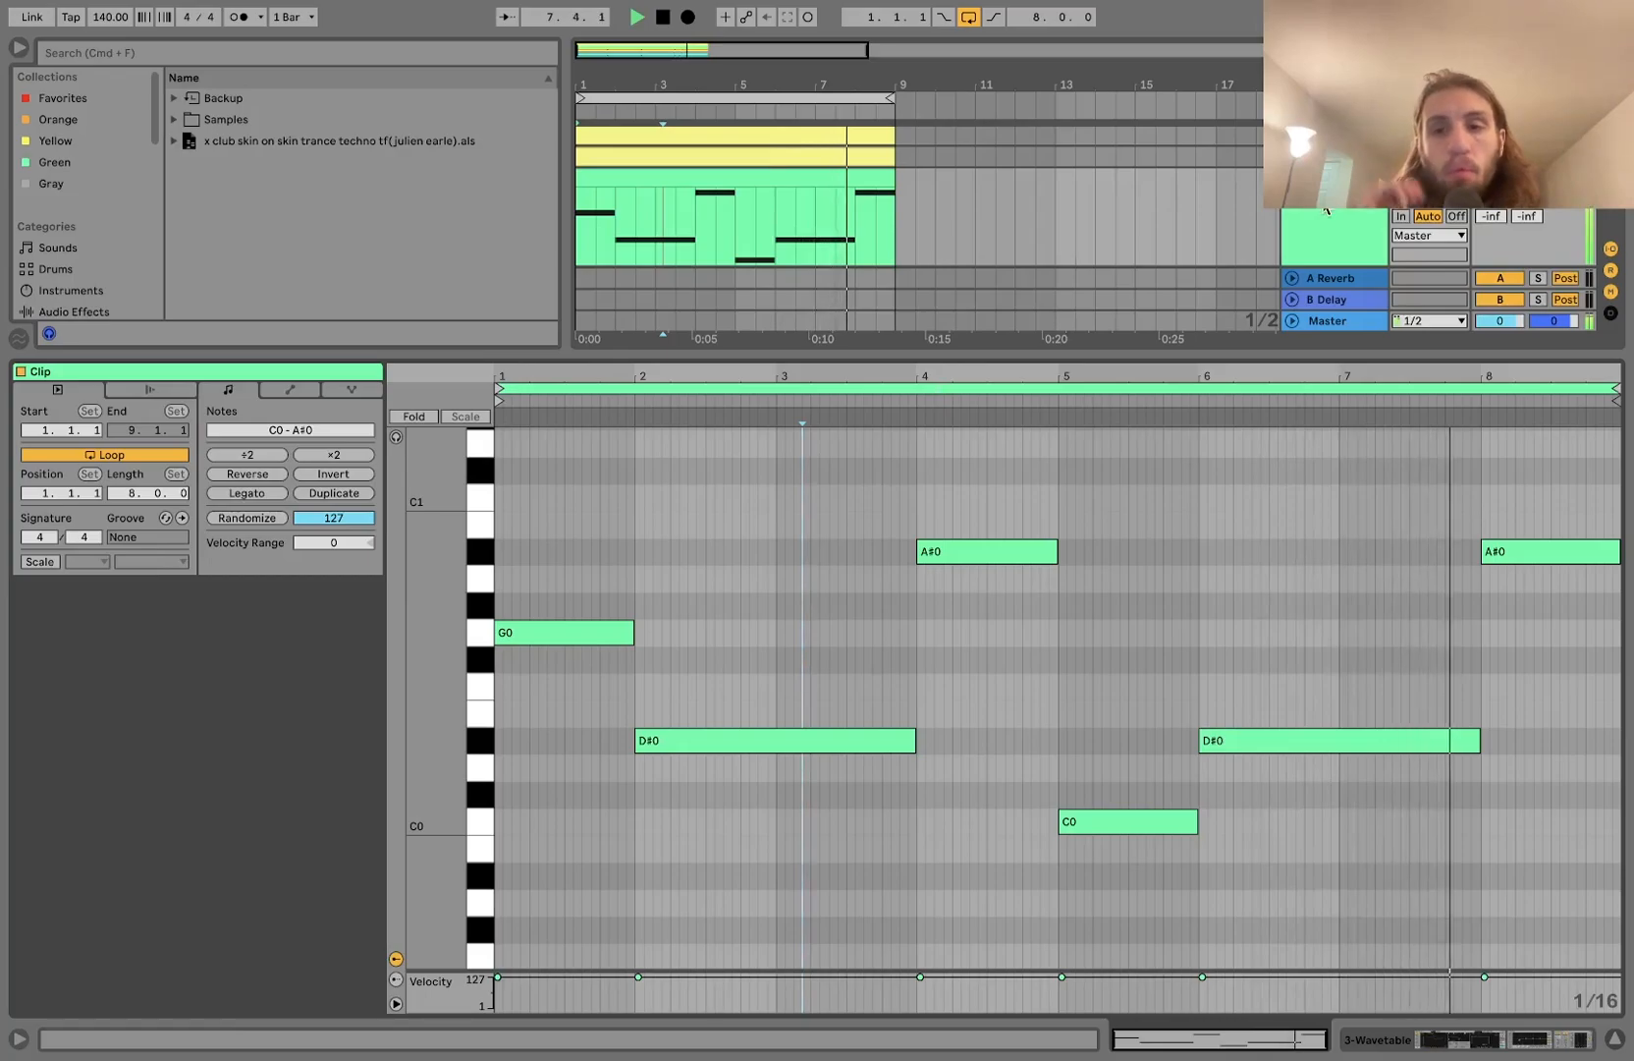
key(space)
double_click(1325, 186)
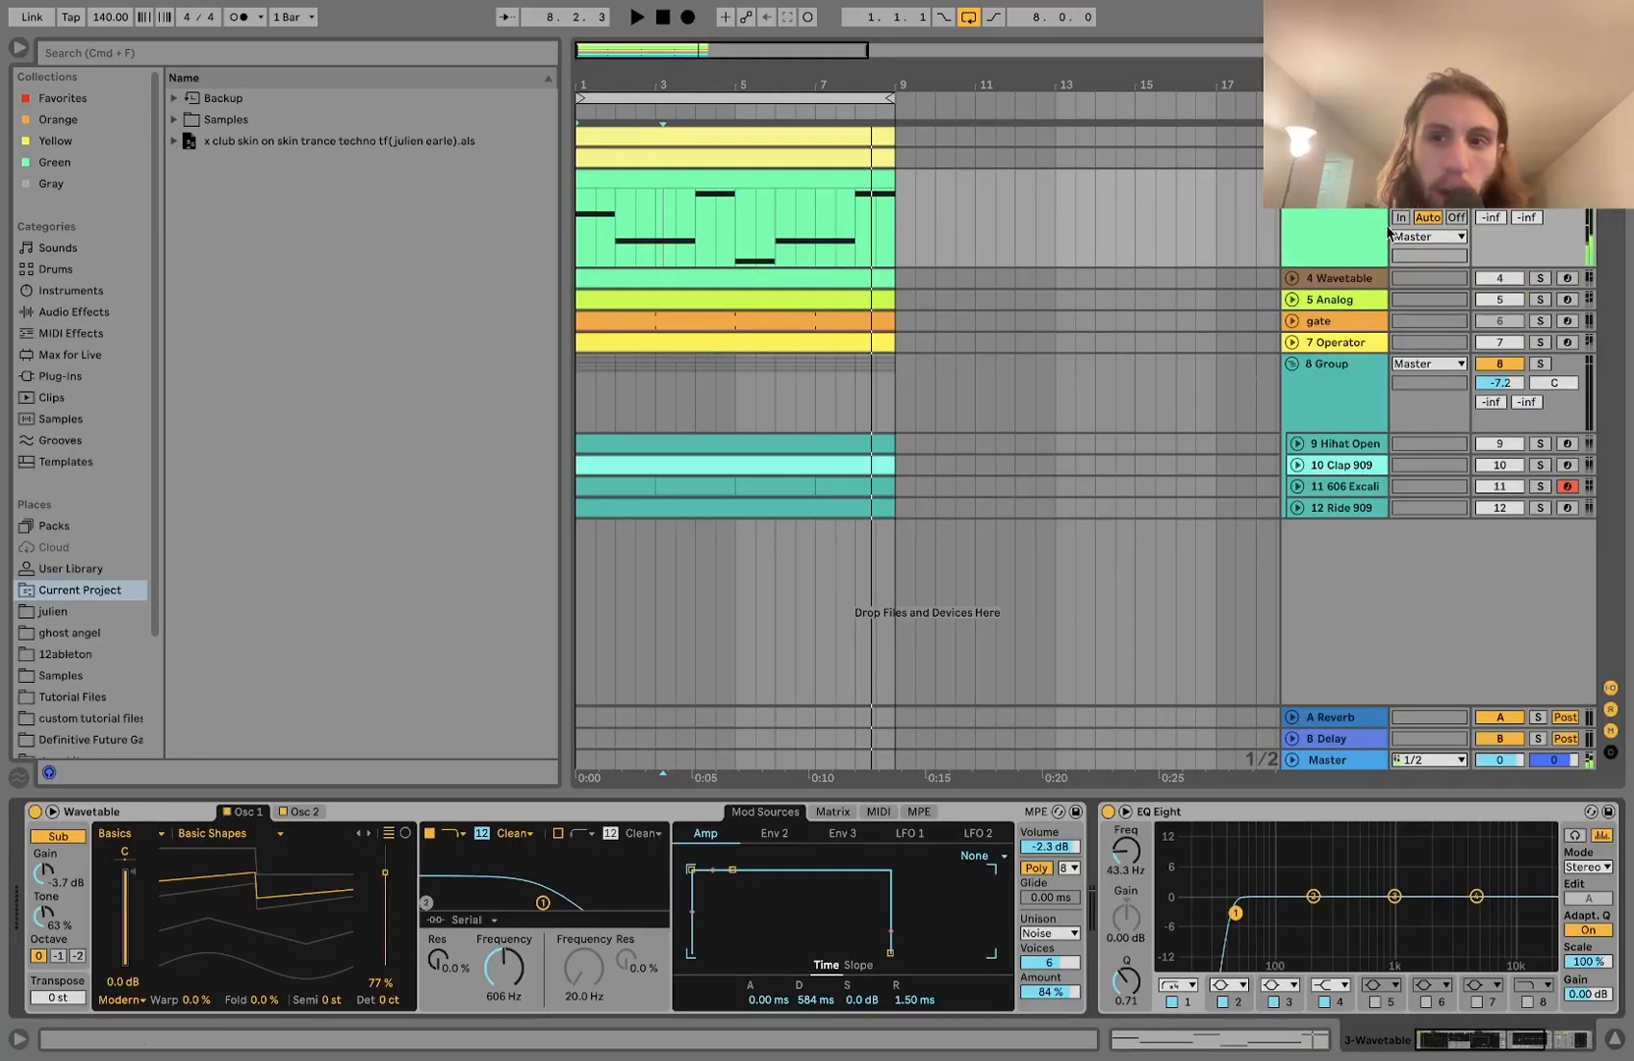
- Unfold the 4 Wavetable, 5 Analog and 7 Operator tracks to show their MIDI notes
click(1290, 279)
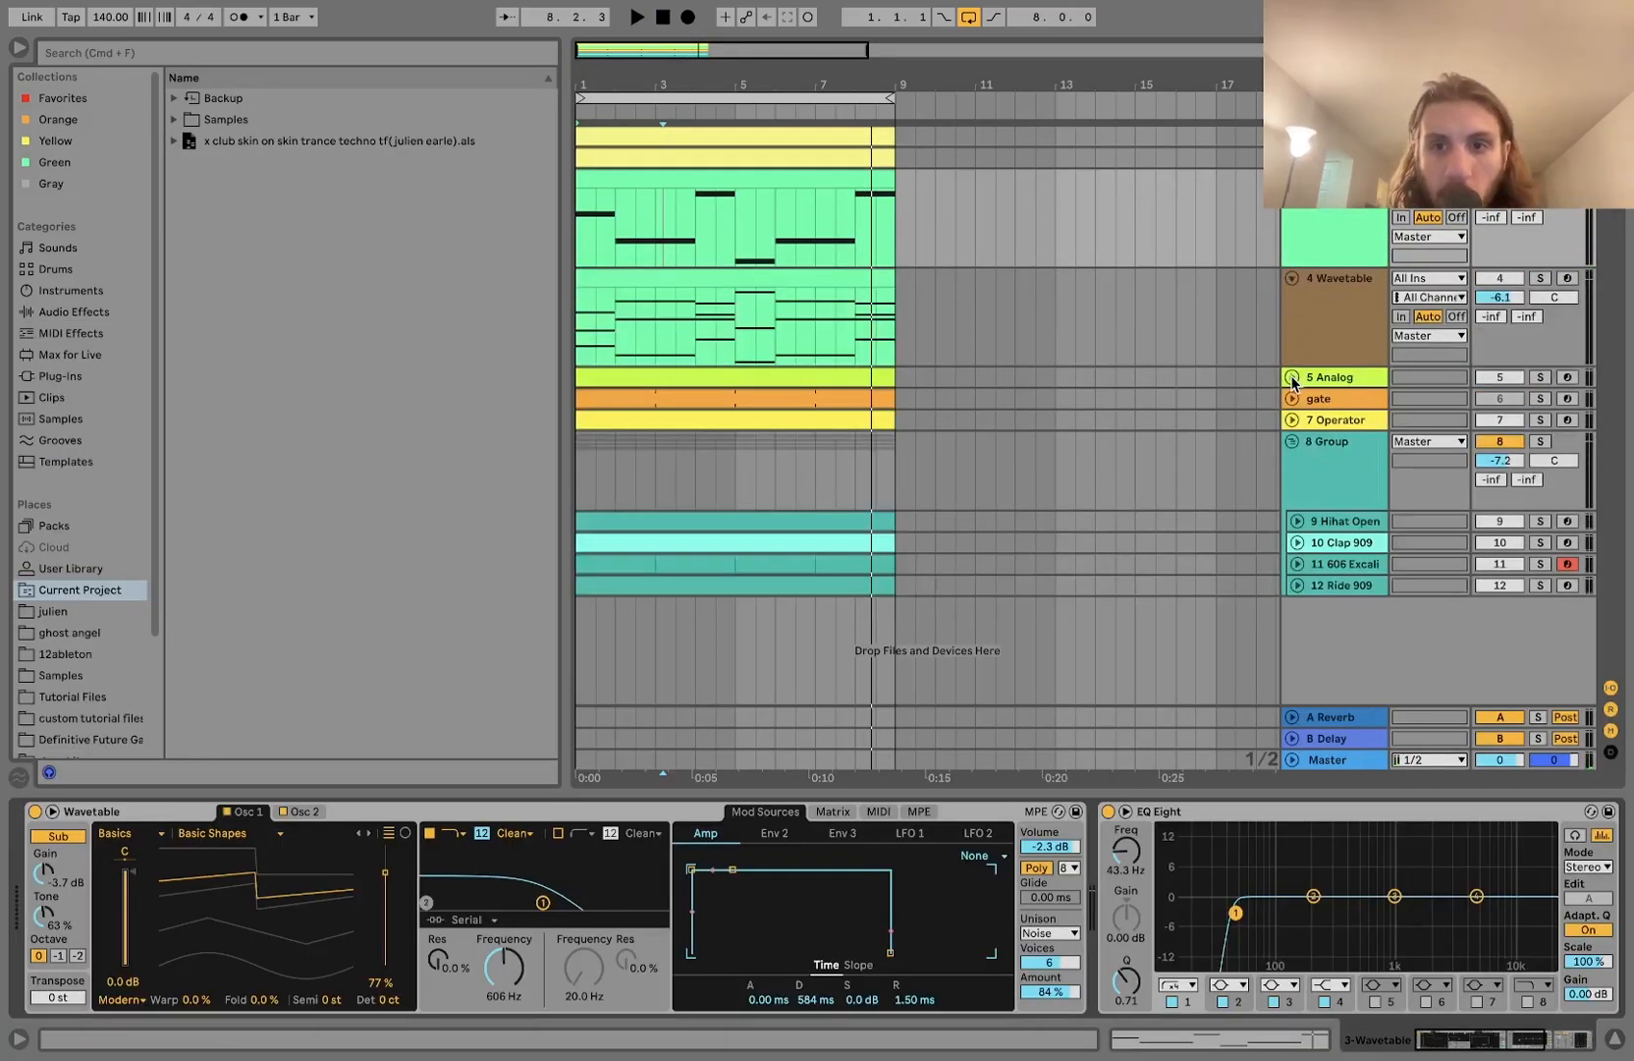
click(1292, 377)
click(1293, 498)
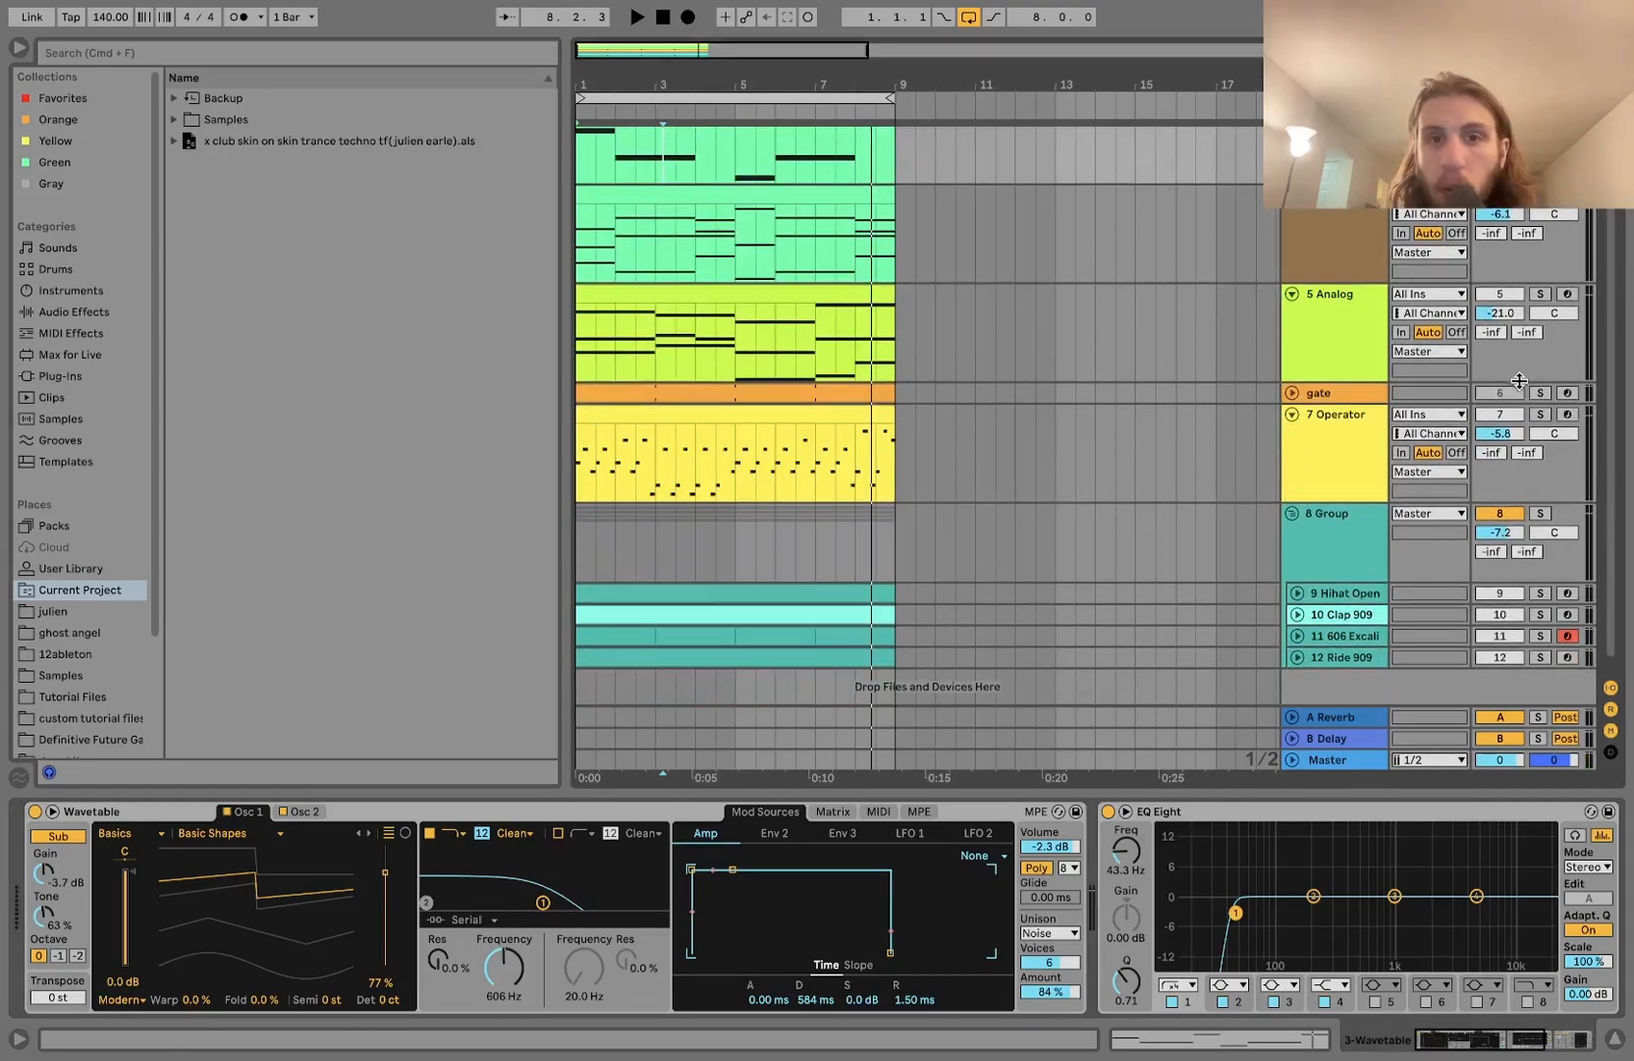
scroll(1527, 275, up, 3)
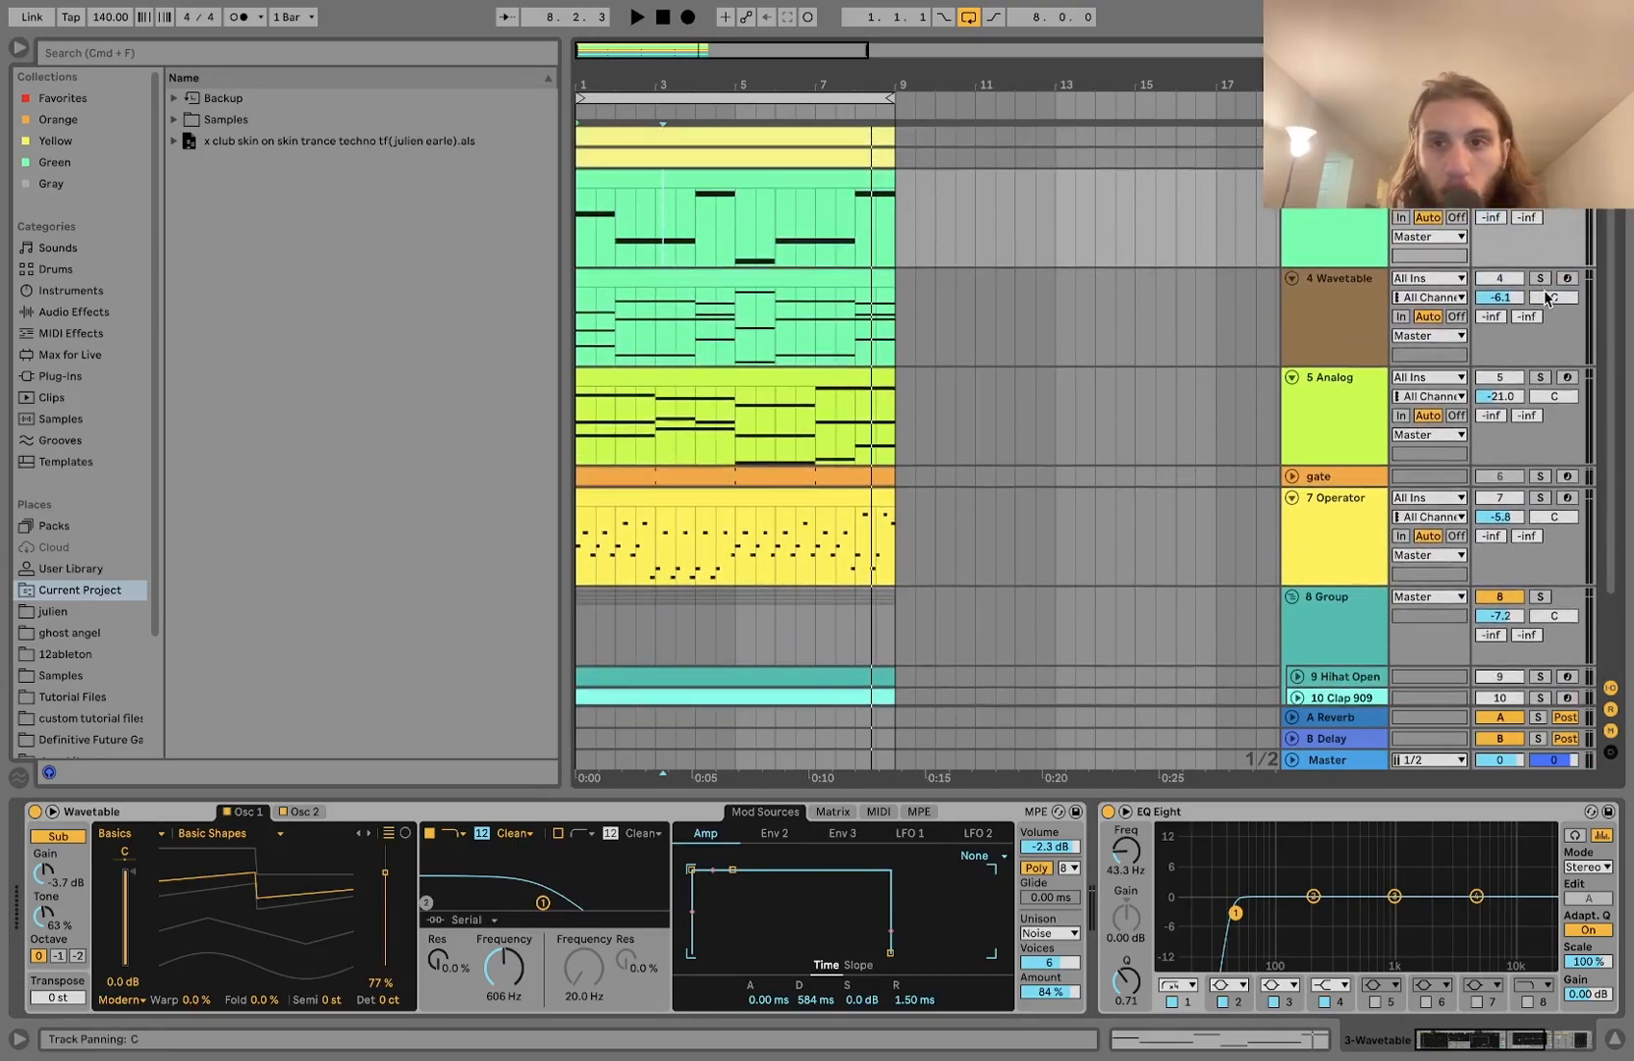
- Audition the soloed melodic layers and move the gate track above the Analog track, leaving only the Wavetable bass soloed
key(space)
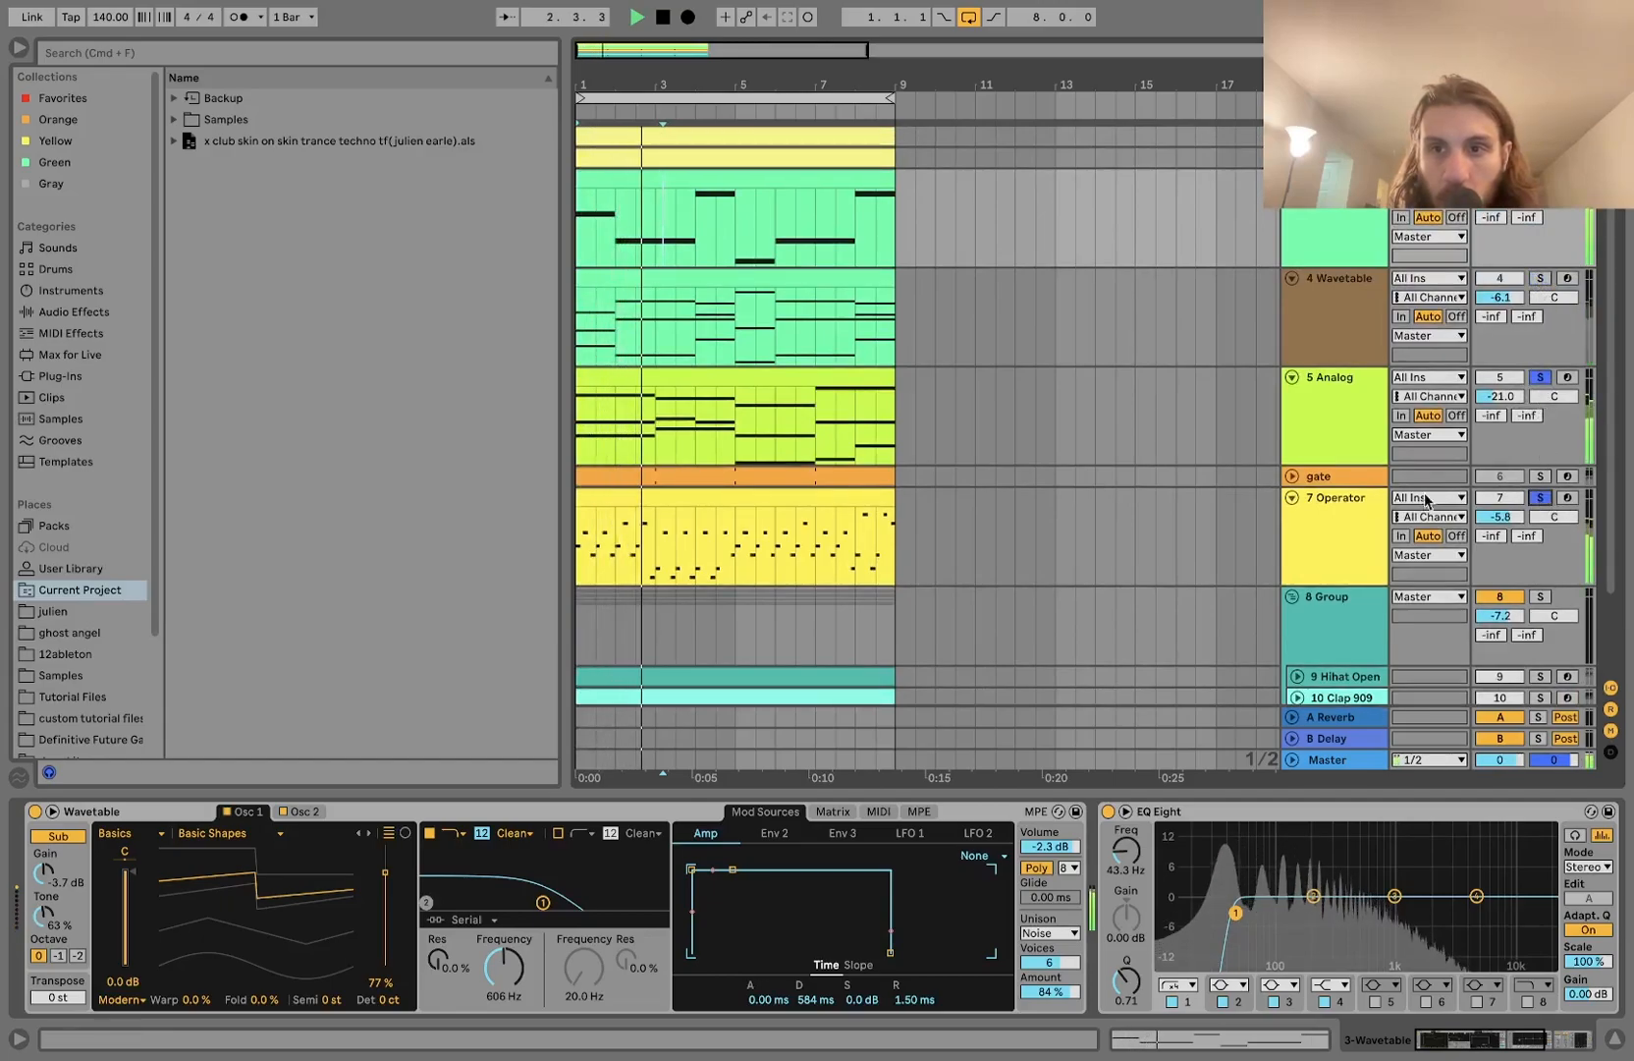
click(1338, 473)
drag(1337, 367, 1339, 369)
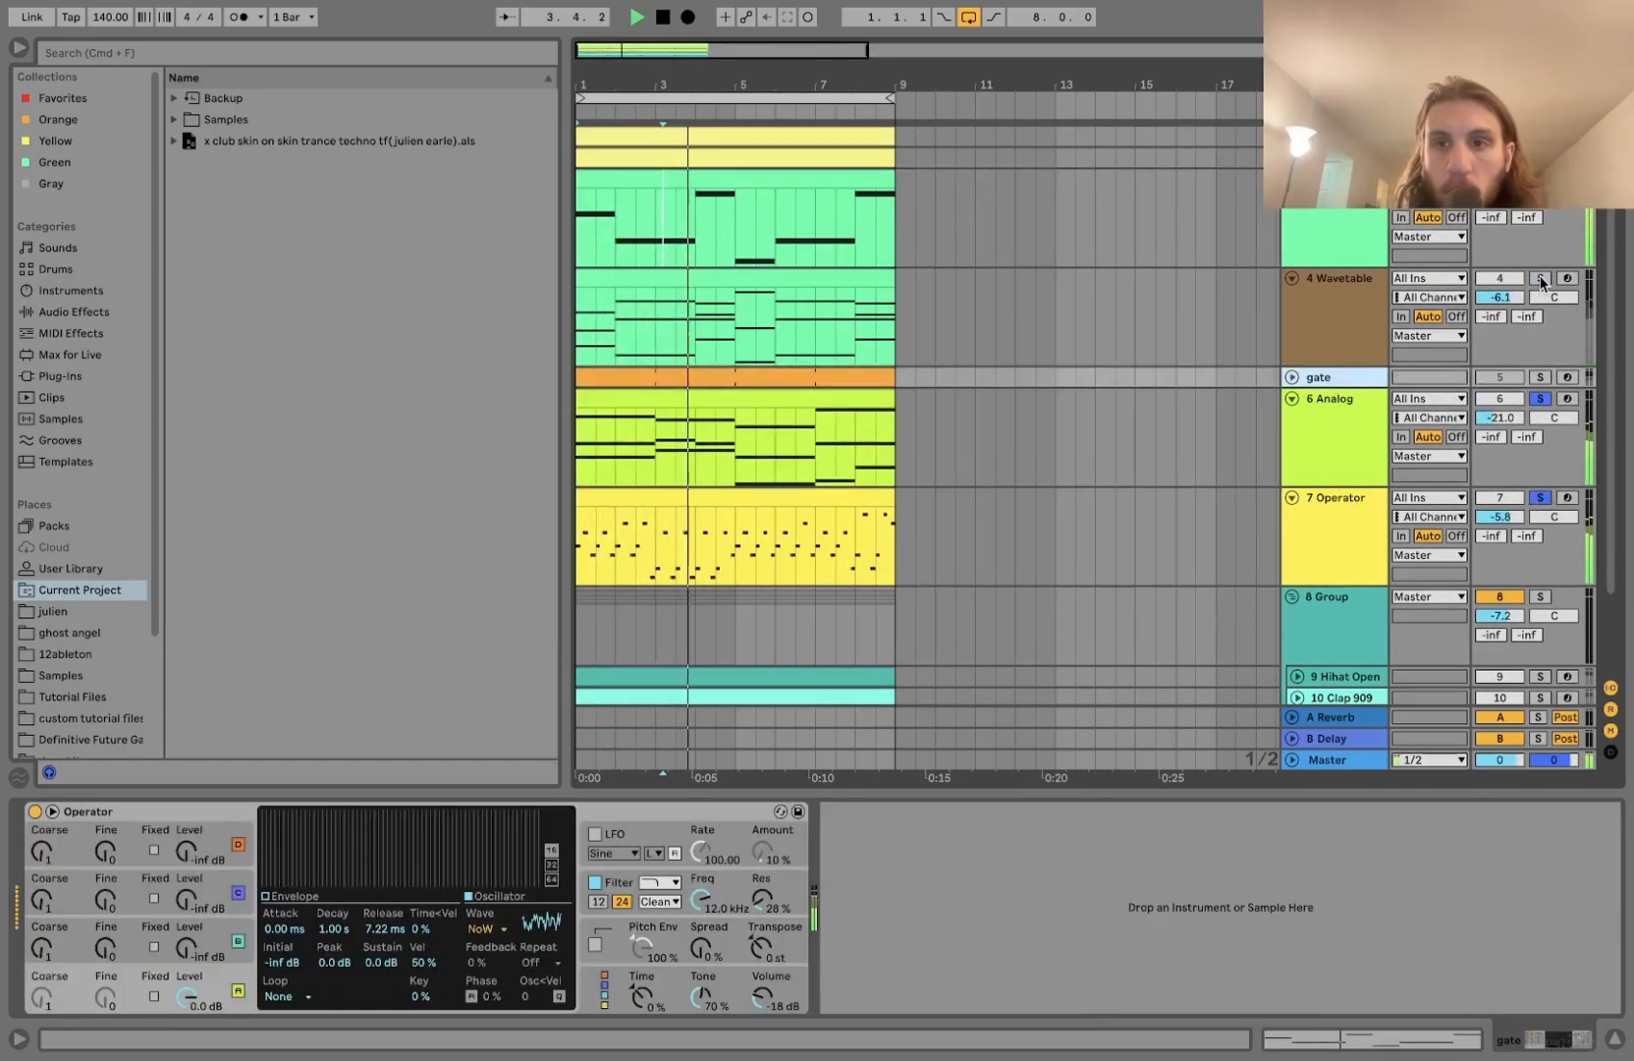
click(1540, 178)
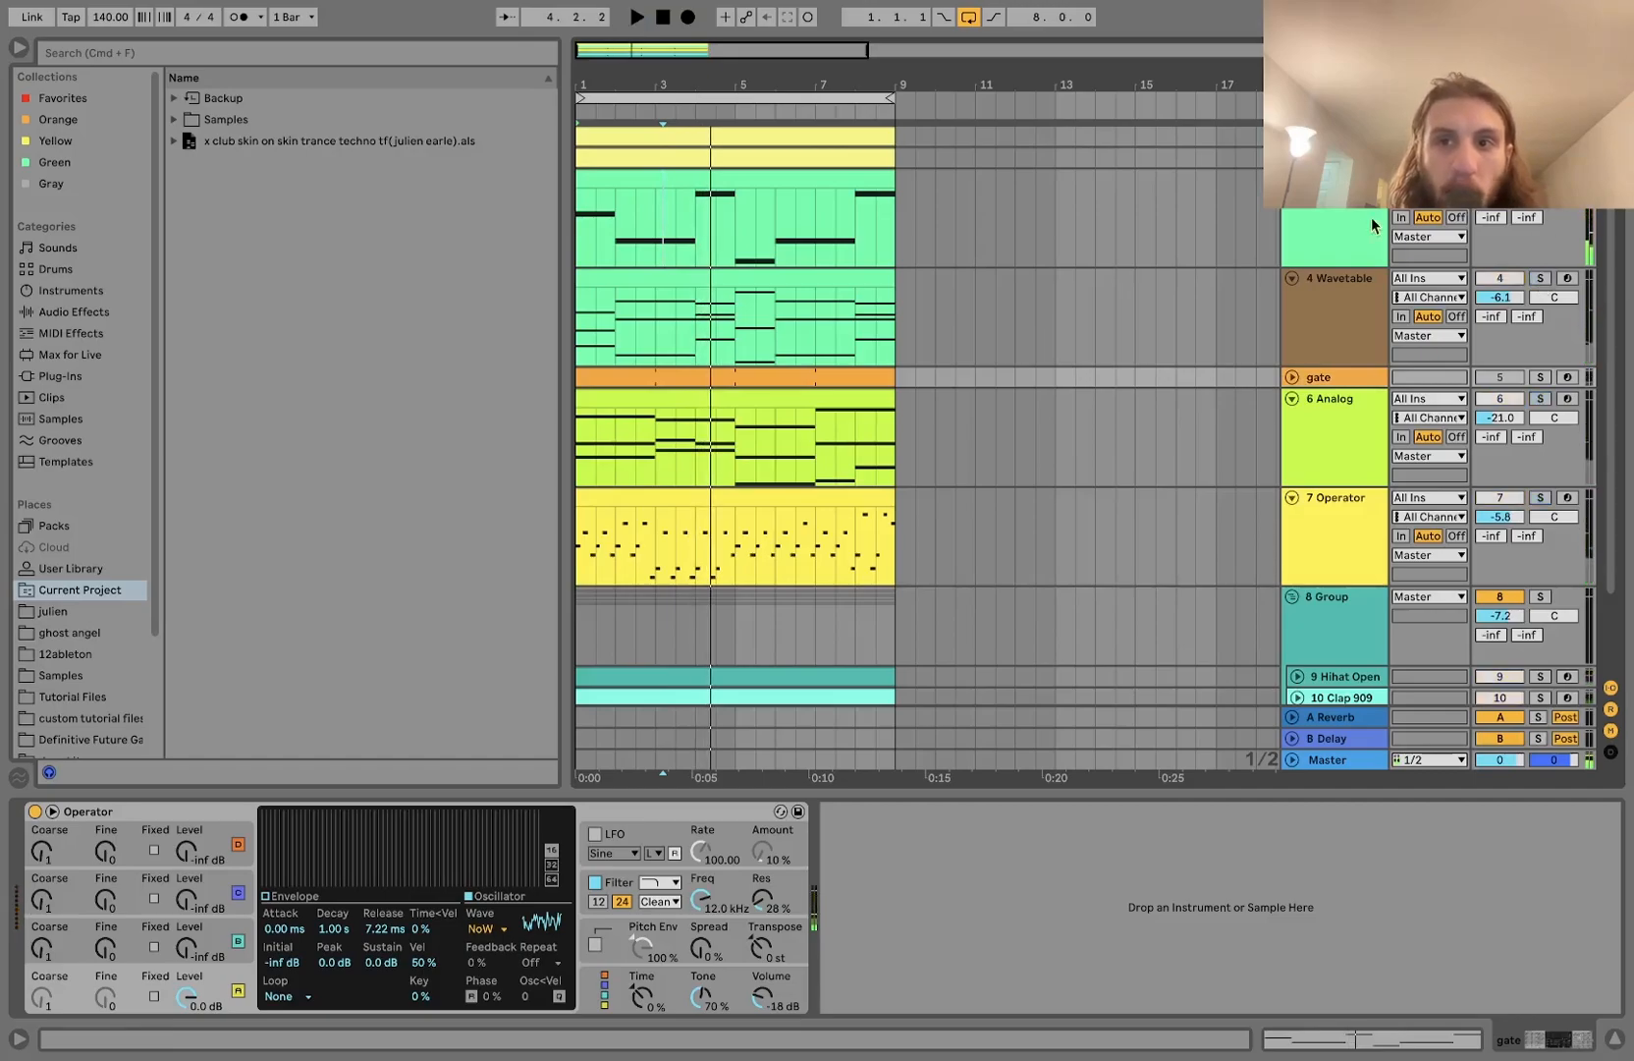
- Open the Wavetable bass clip's notes and examine its opening movement between G0, D#0 and A#0
click(1349, 226)
click(708, 178)
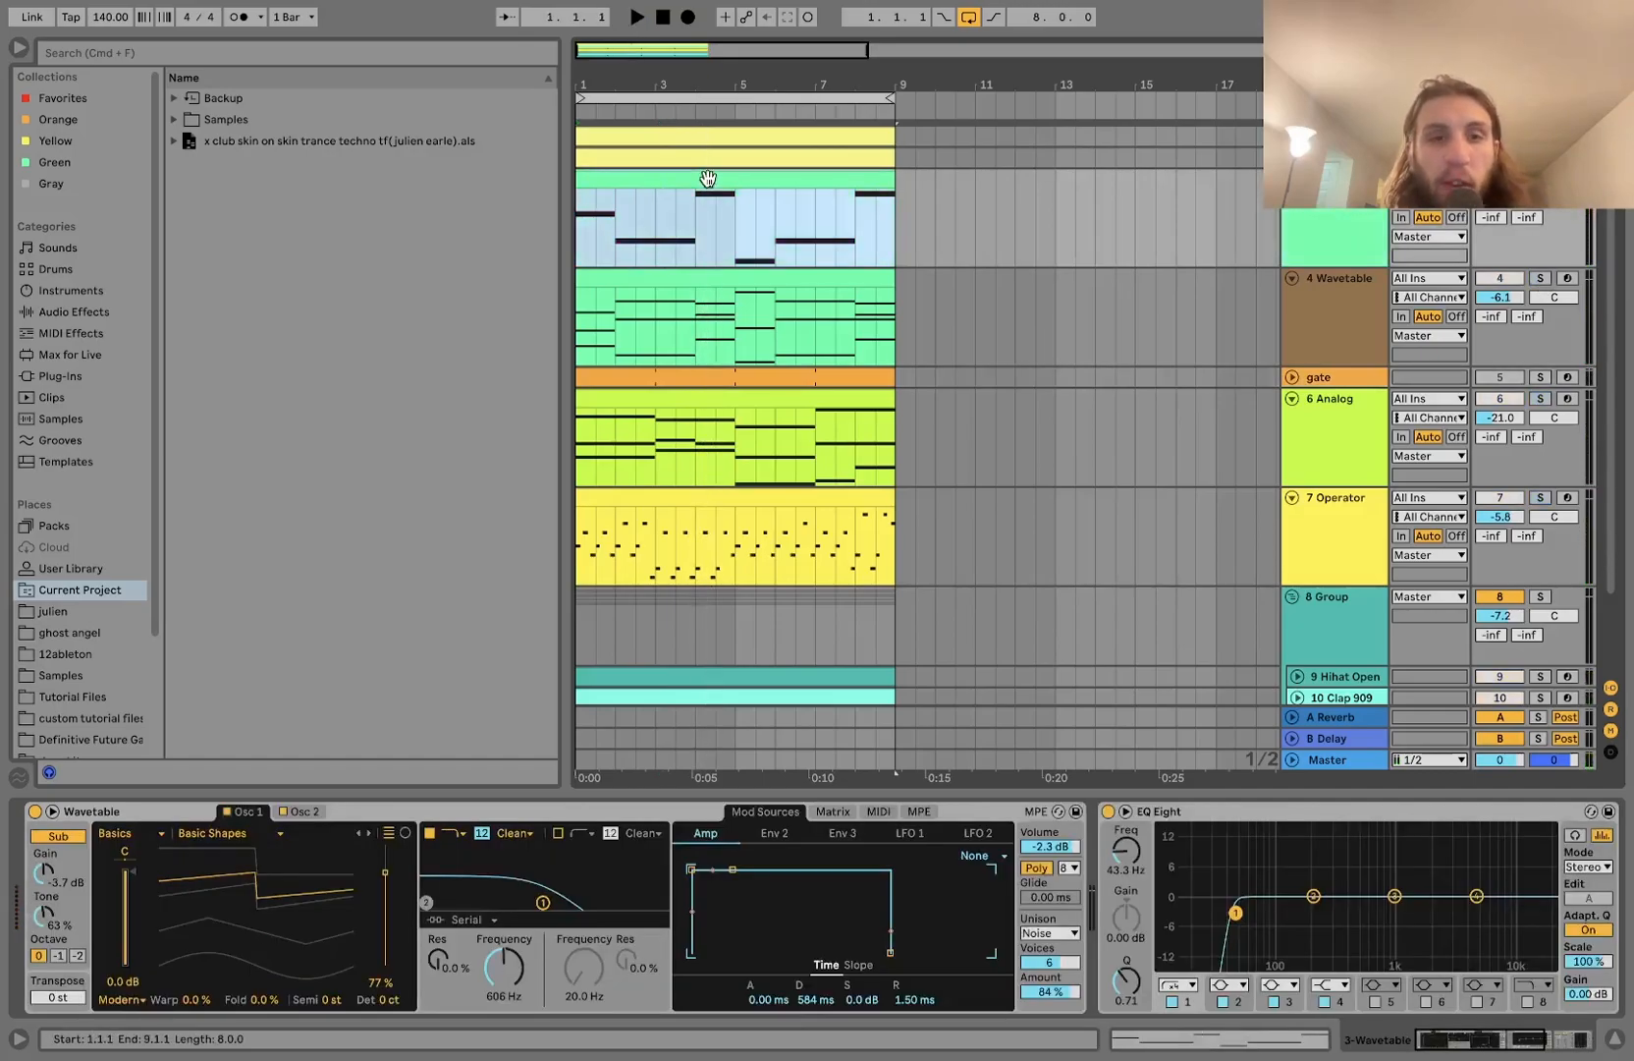
double_click(641, 183)
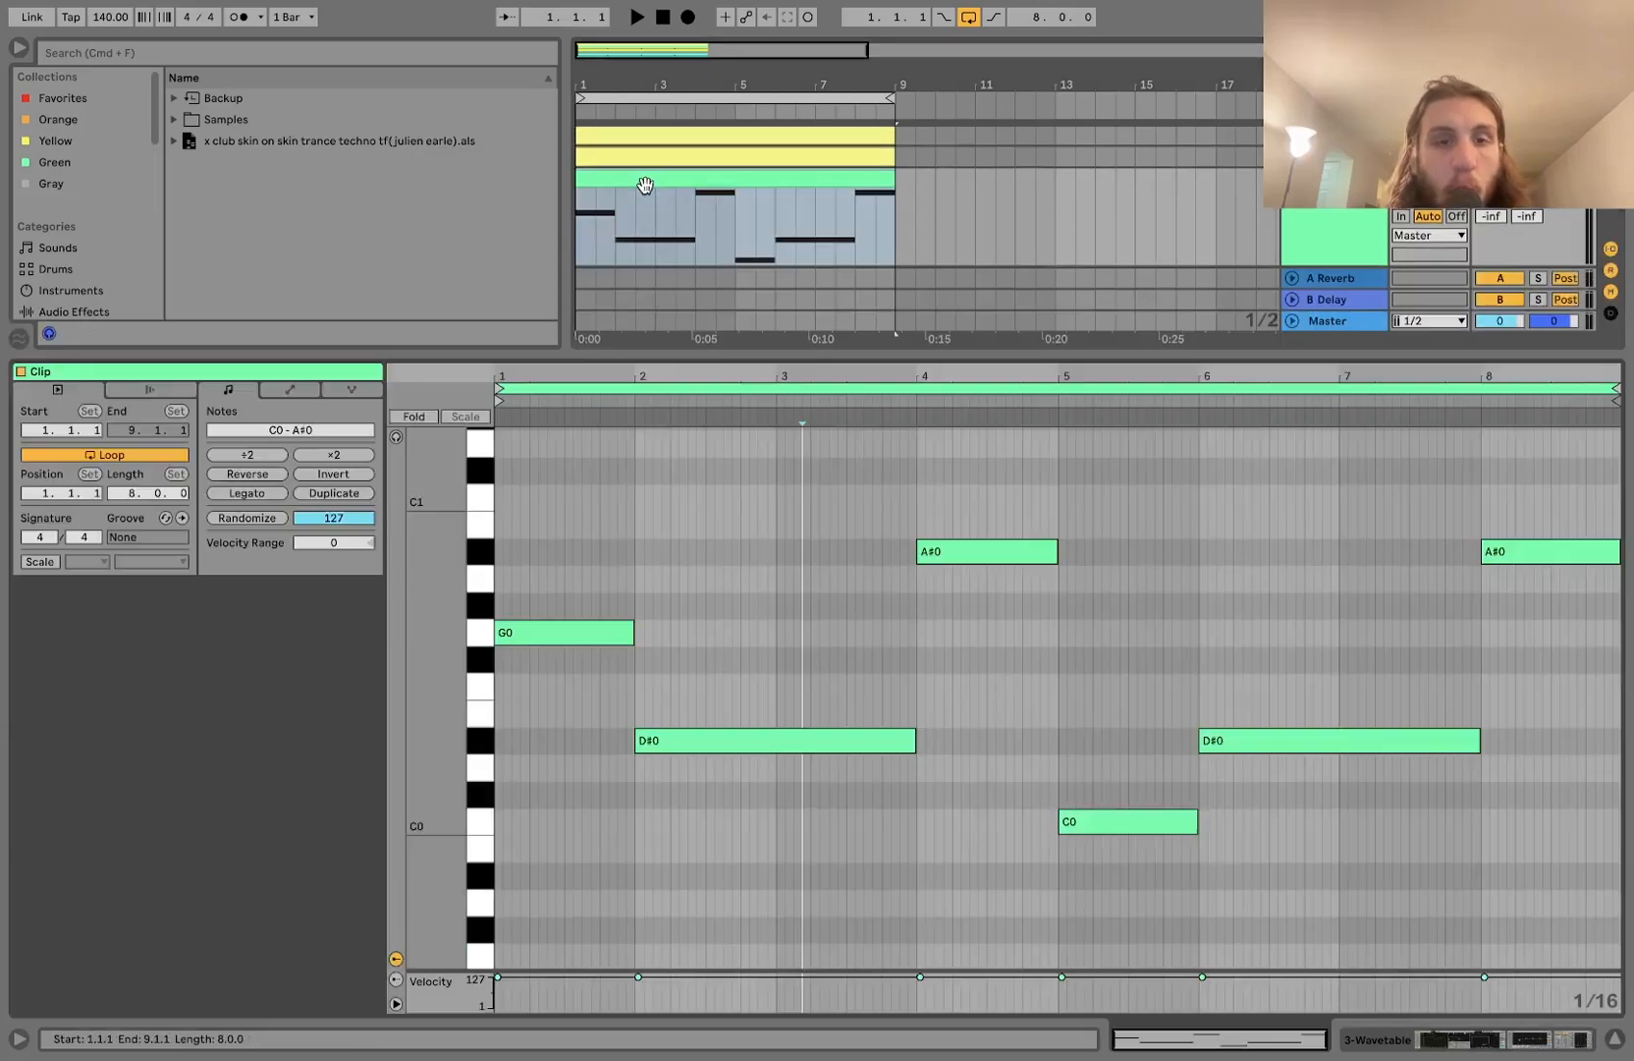
click(553, 633)
click(722, 742)
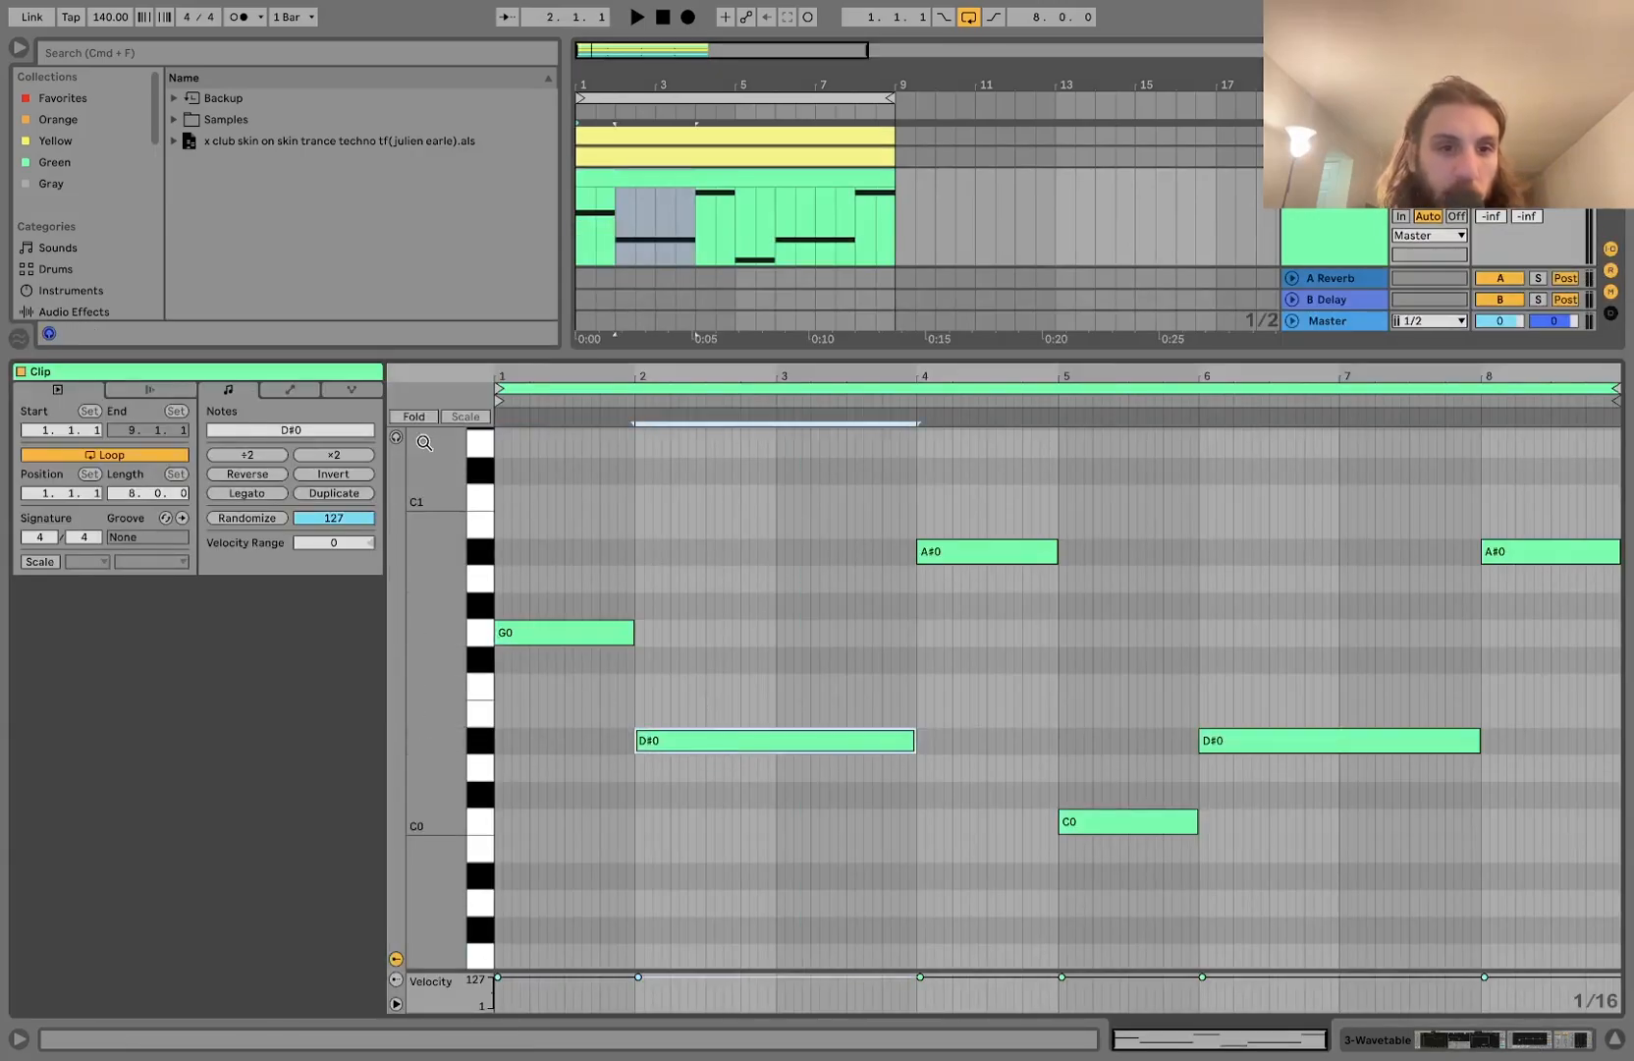
click(591, 629)
click(685, 744)
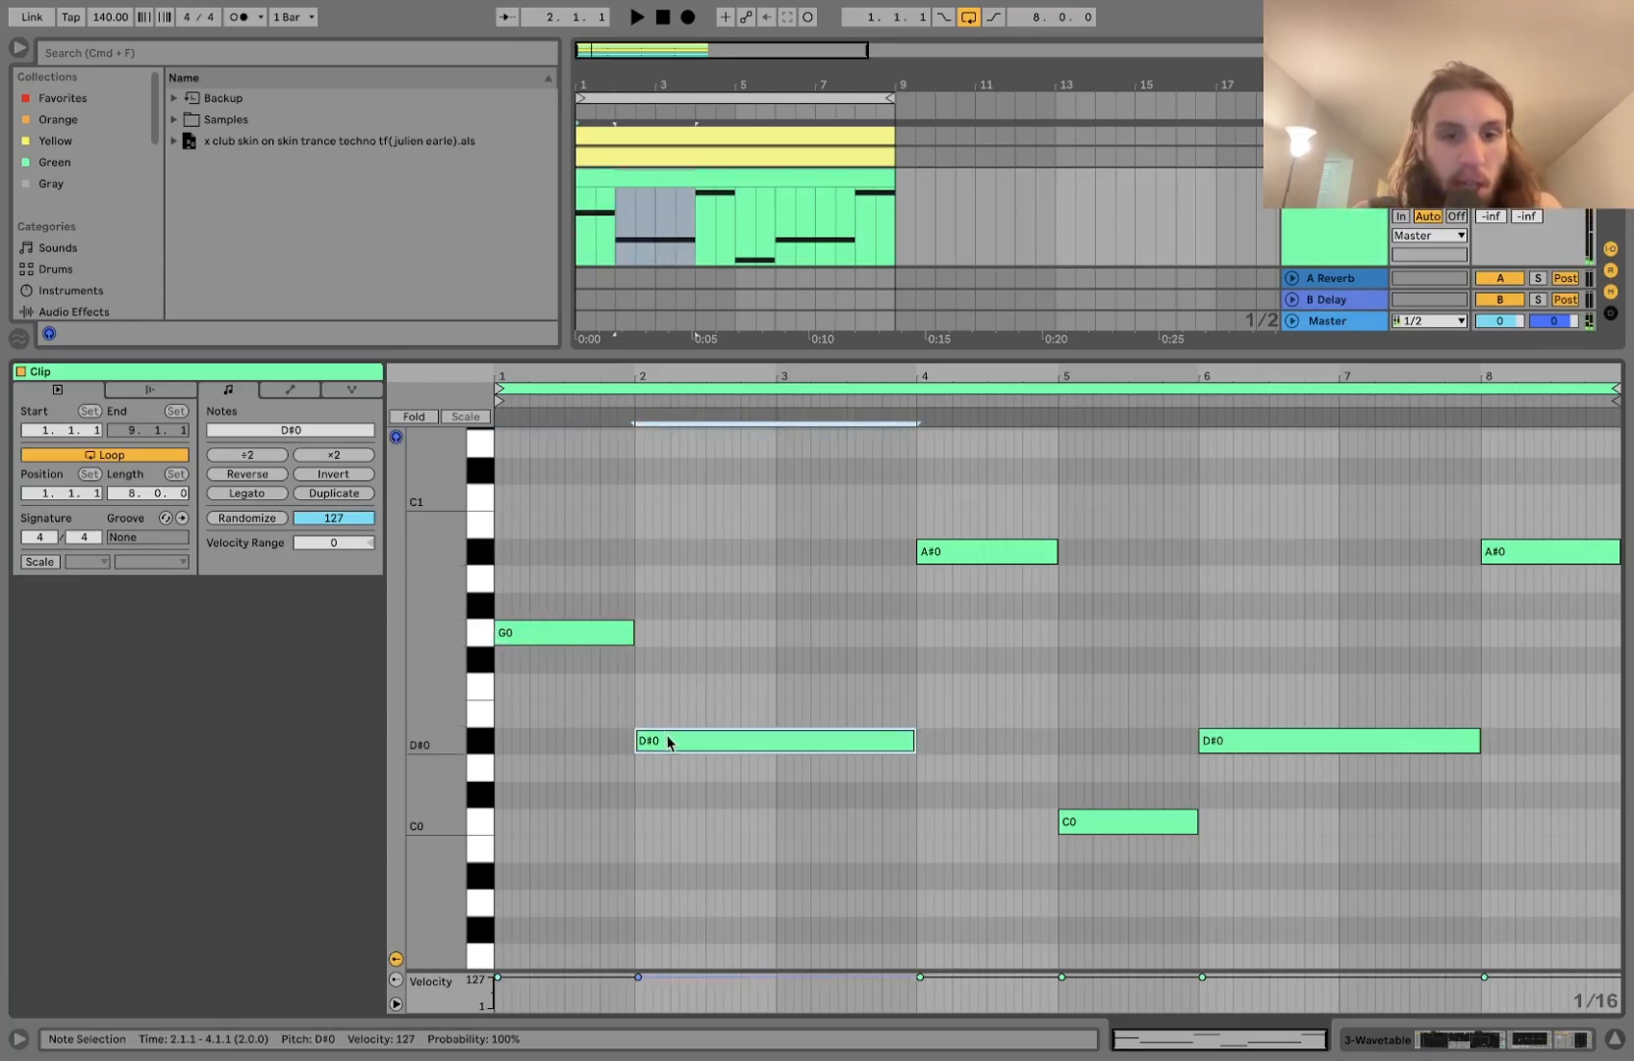
click(965, 552)
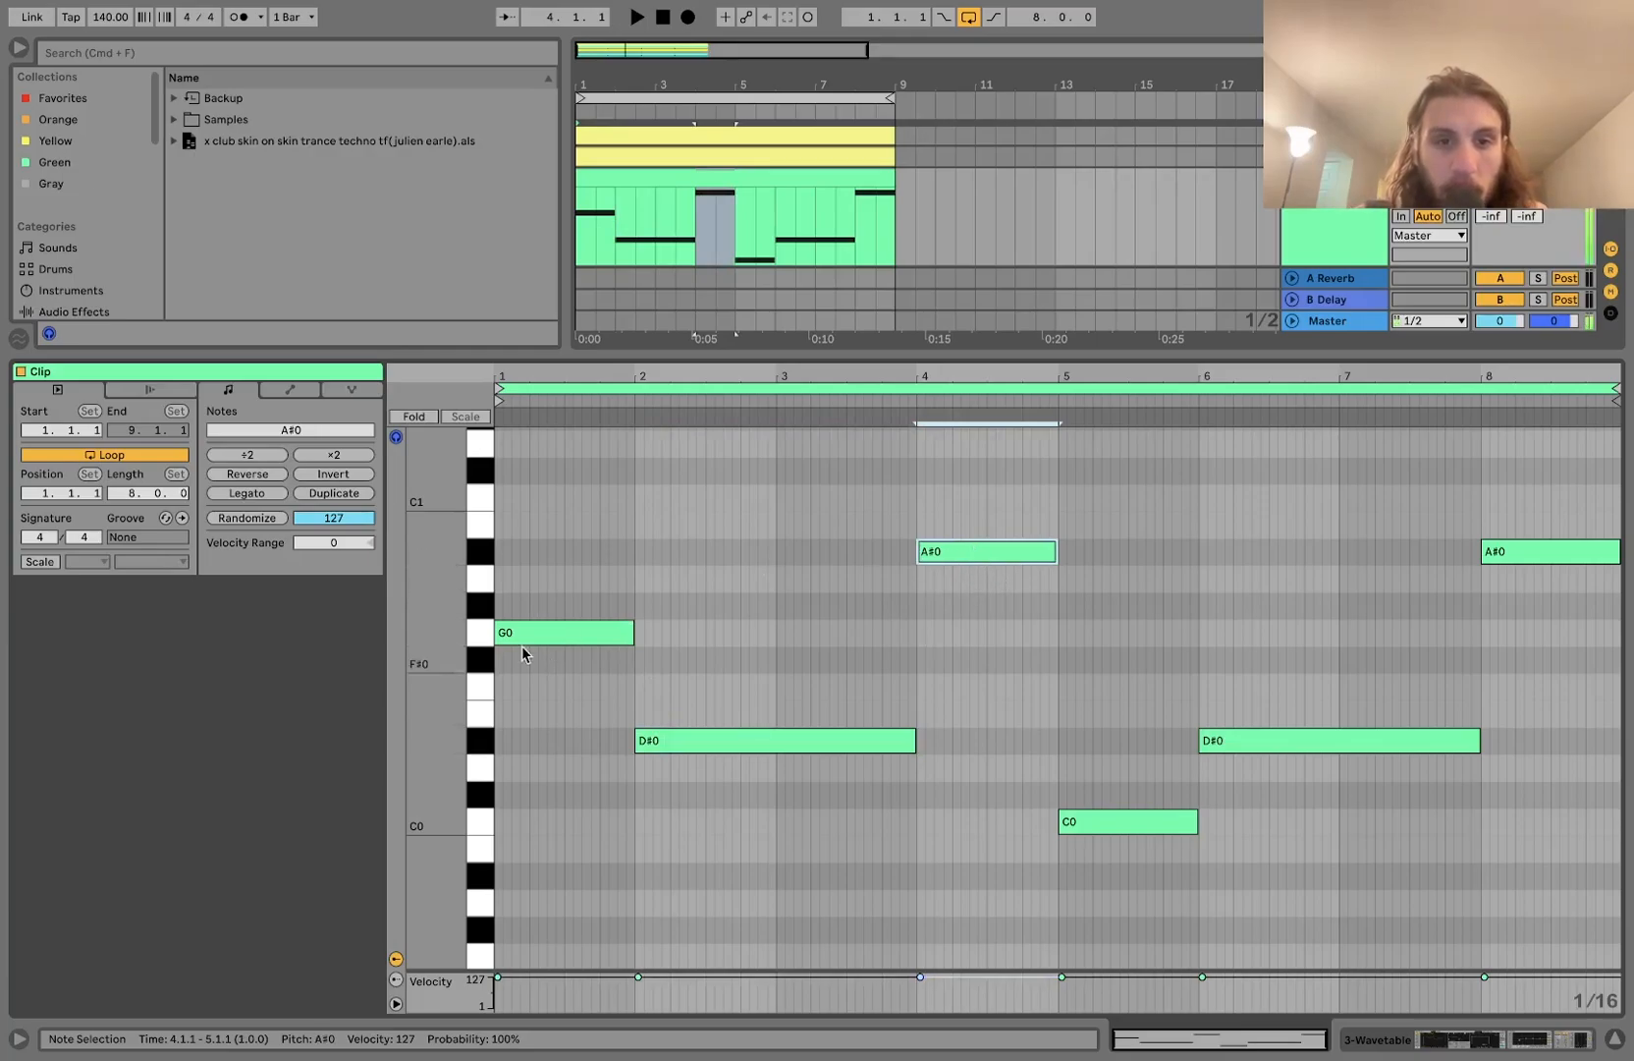
click(589, 631)
click(944, 552)
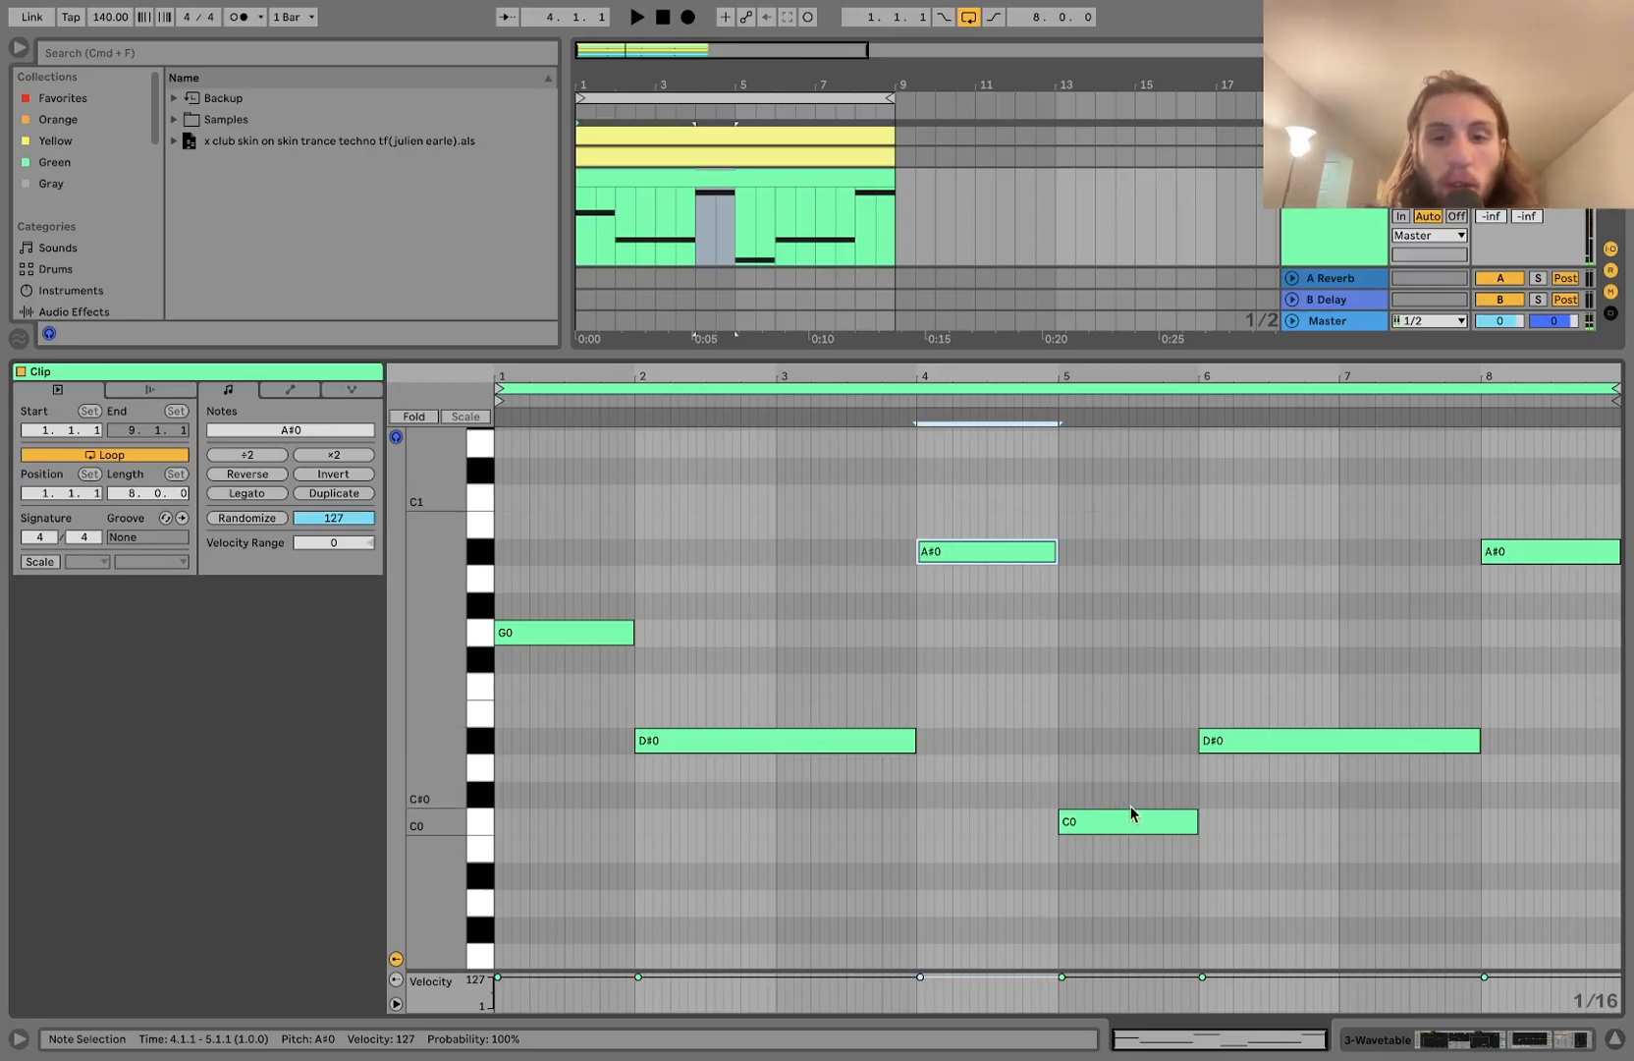
- Try the bar 5 bass note an octave higher at C1, restore it to C0, and play the line from there
click(1129, 834)
key(shift+Up)
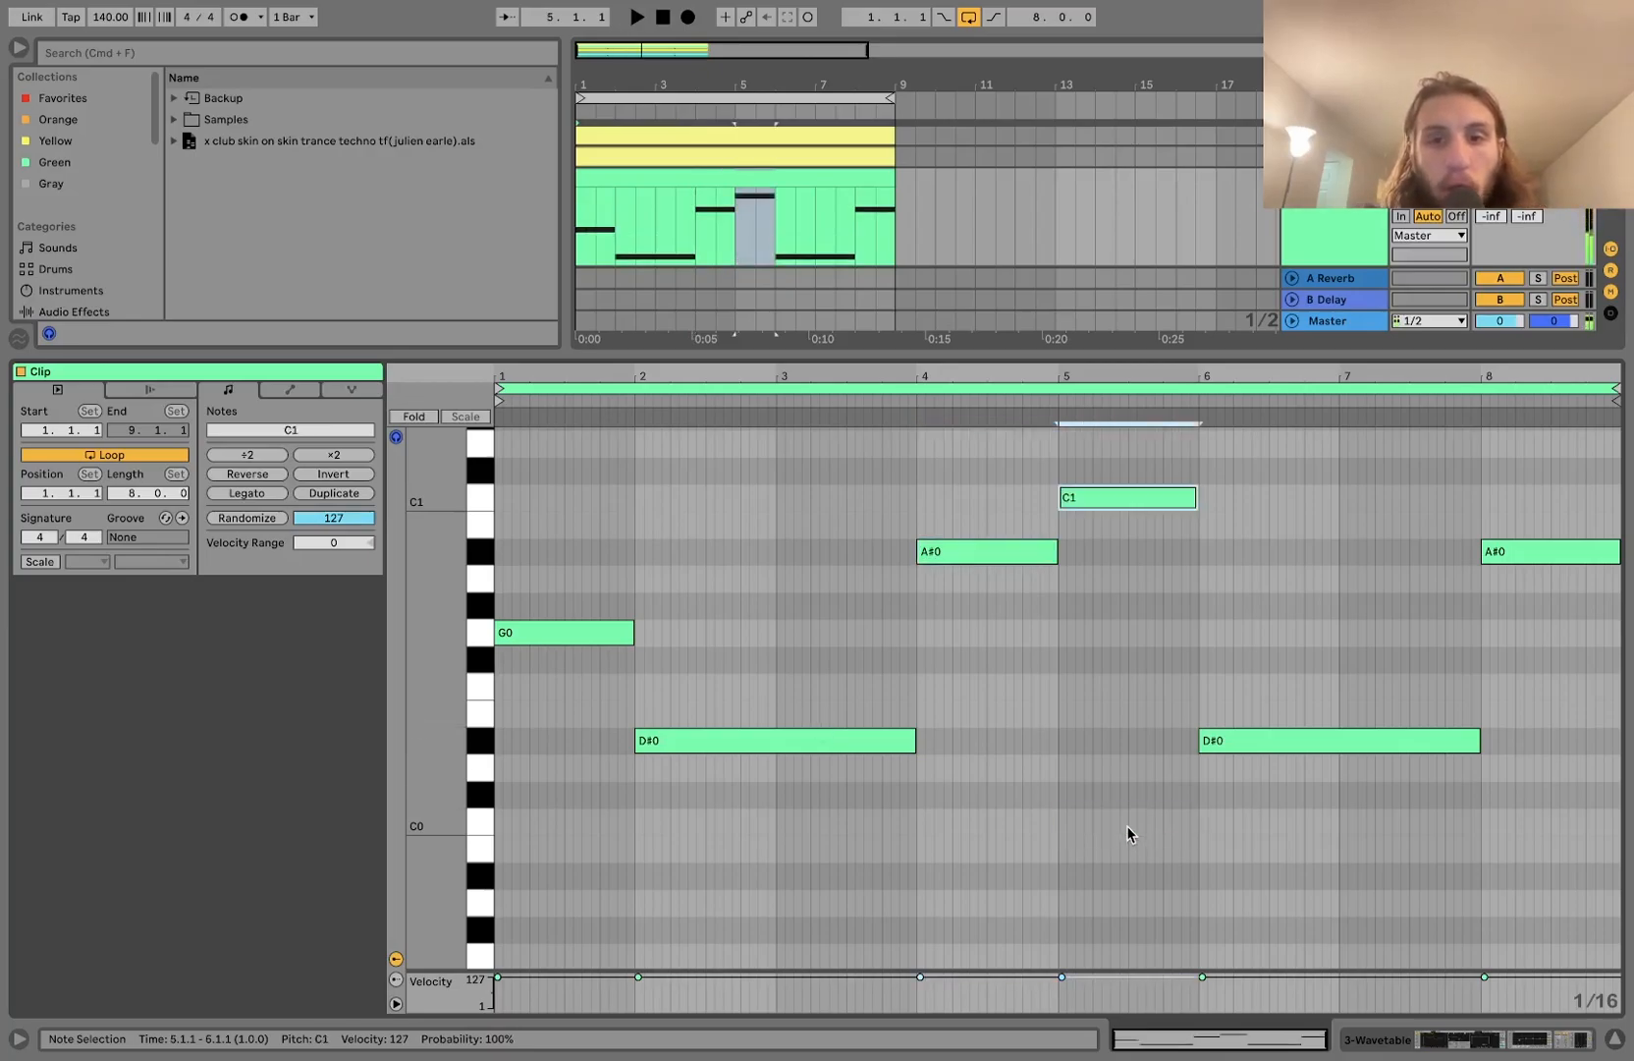
click(1021, 560)
click(1106, 501)
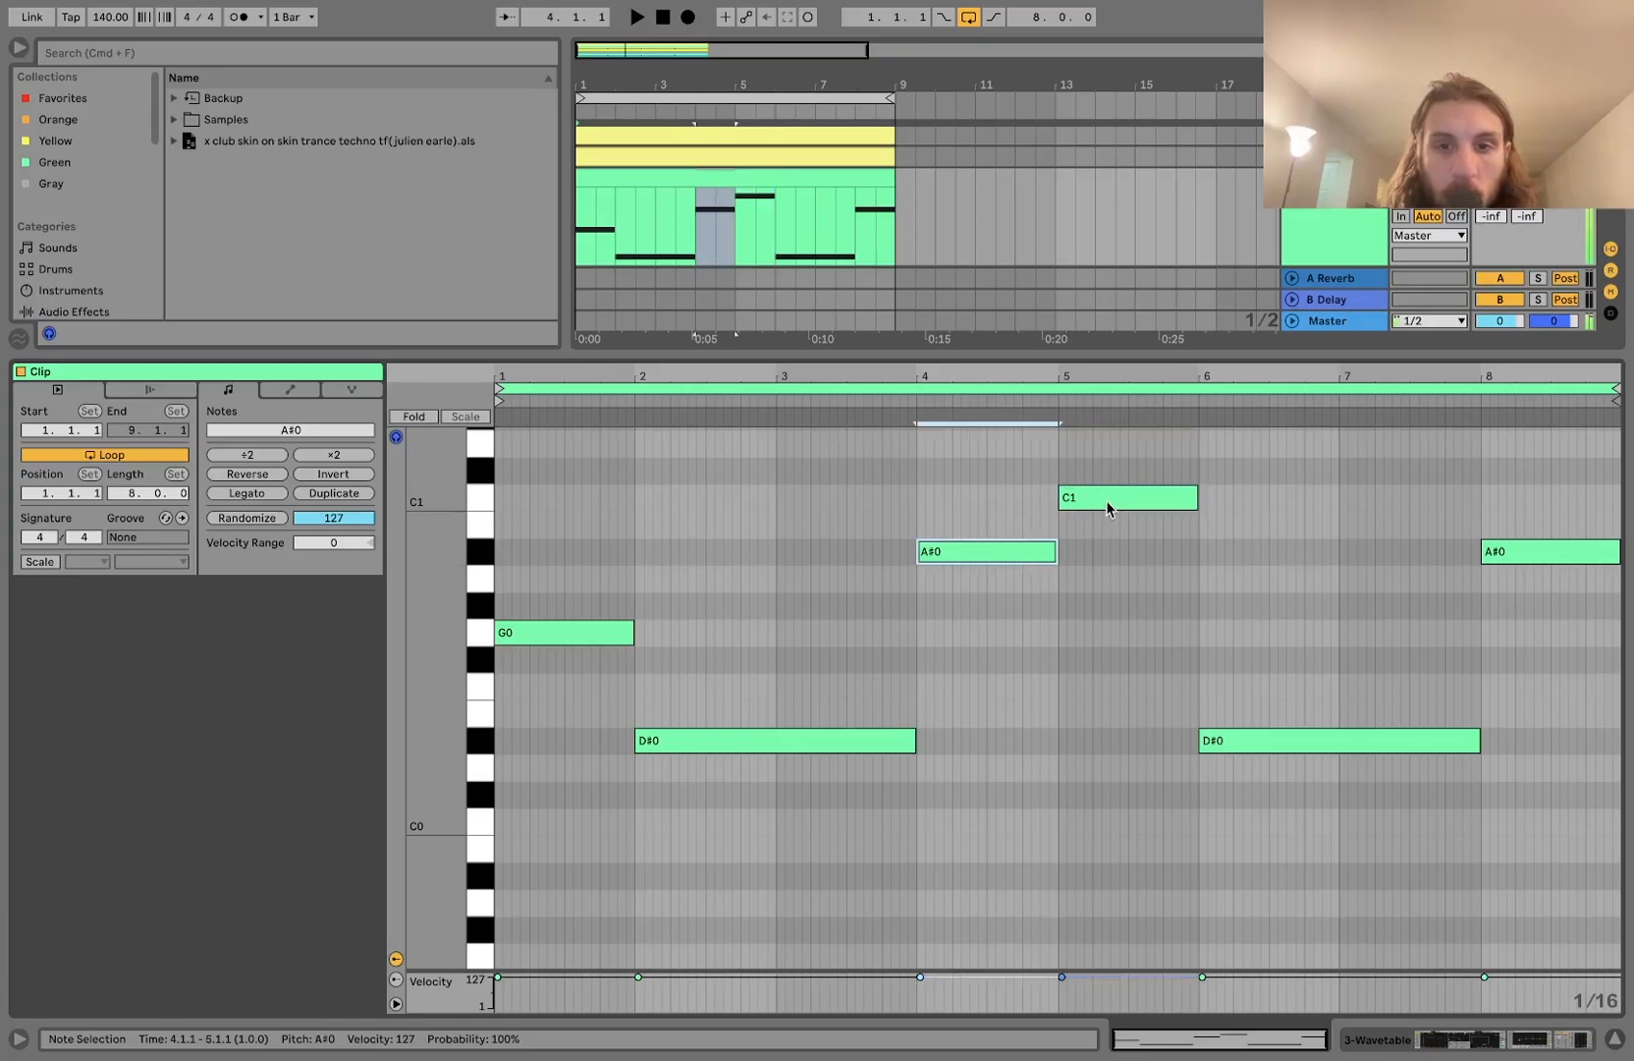
key(shift+Down)
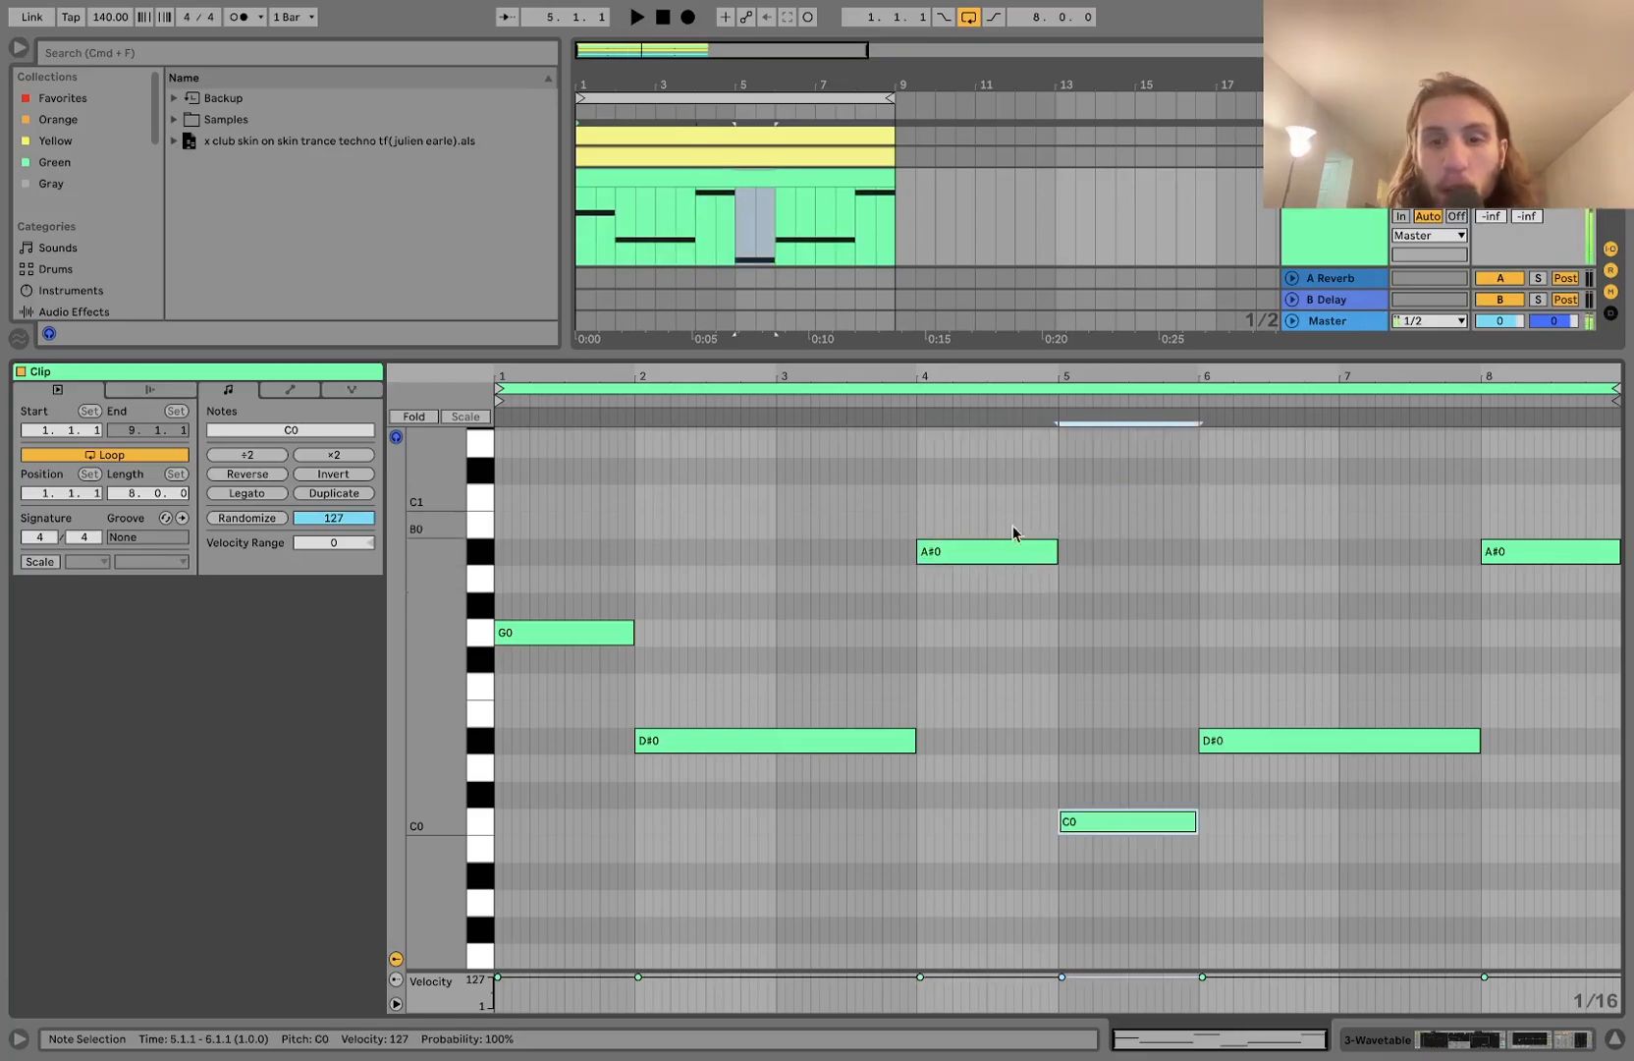
click(931, 402)
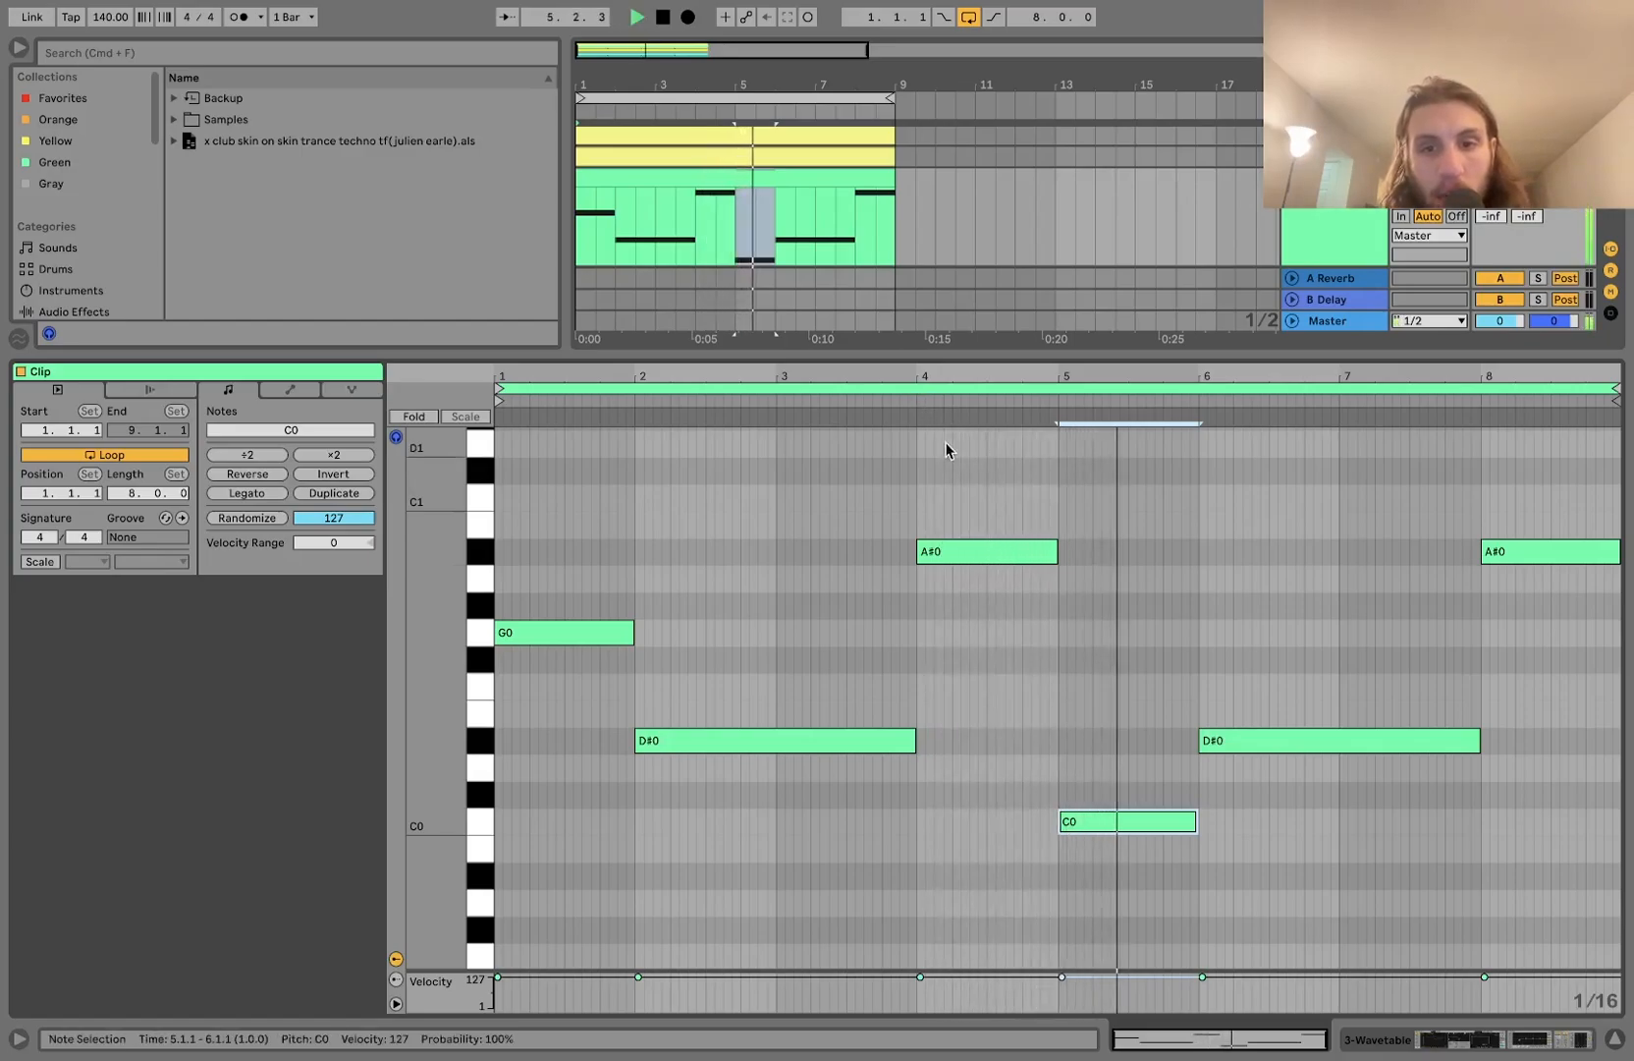
key(space)
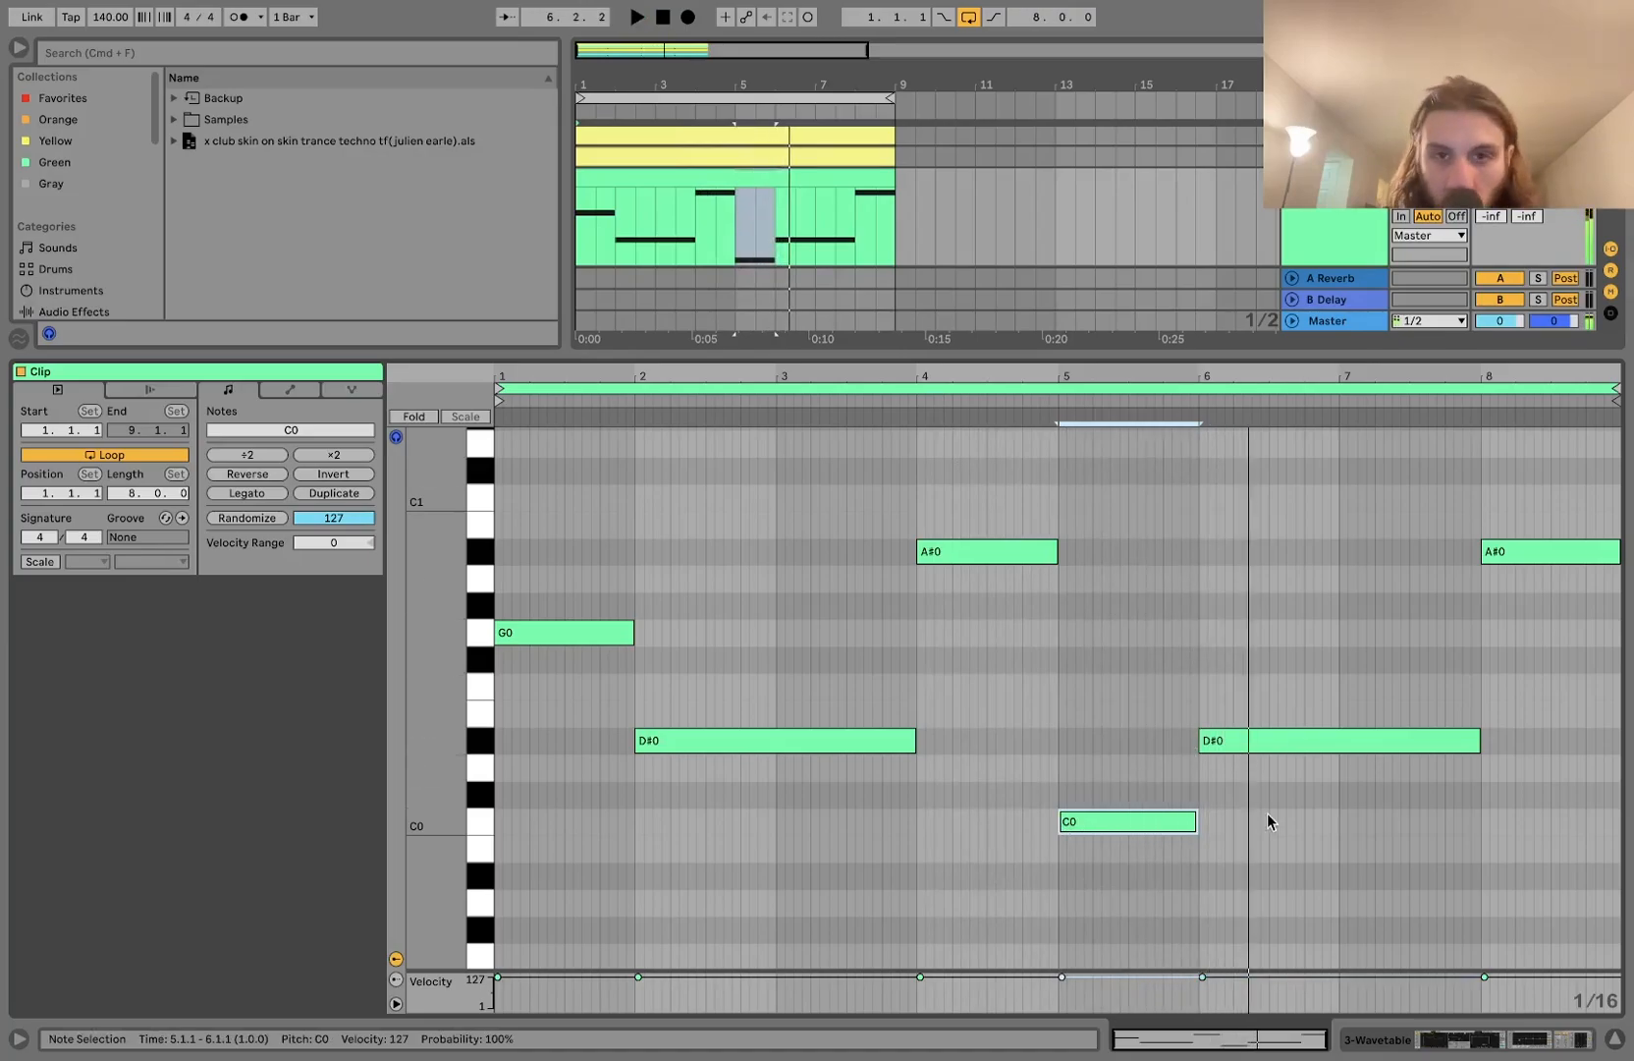
- Select the whole bass clip and examine the second oscillator of its Wavetable while auditioning the bass
click(1352, 224)
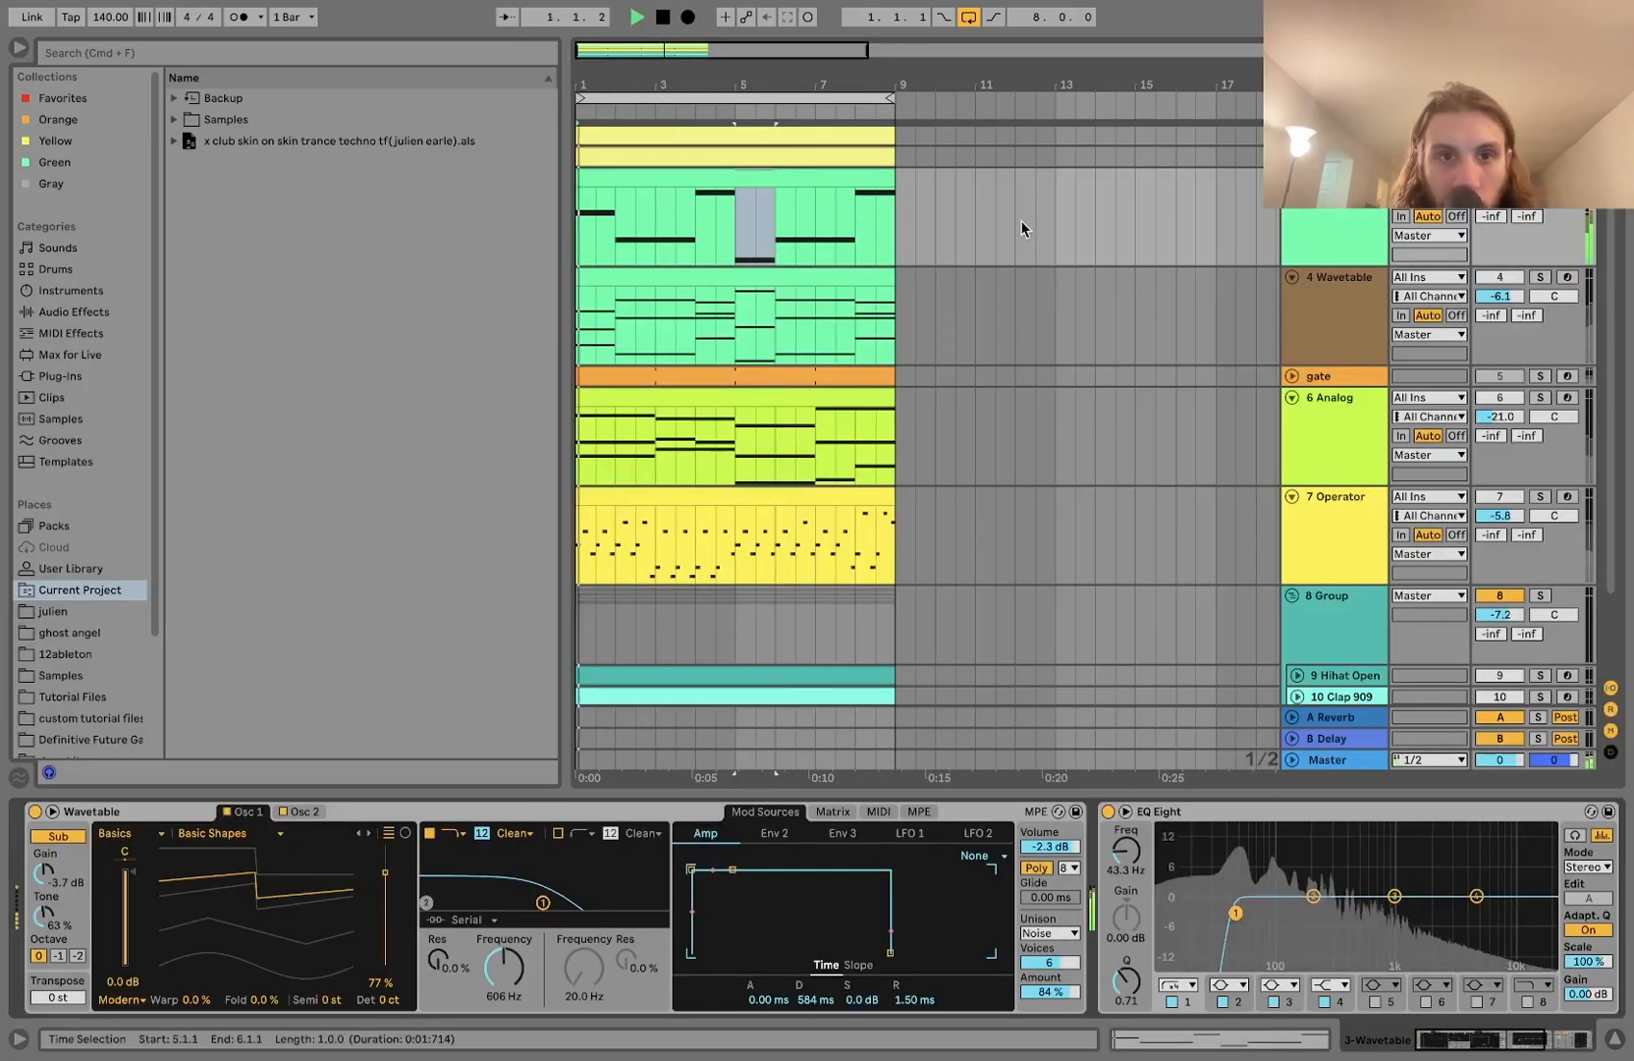
click(849, 175)
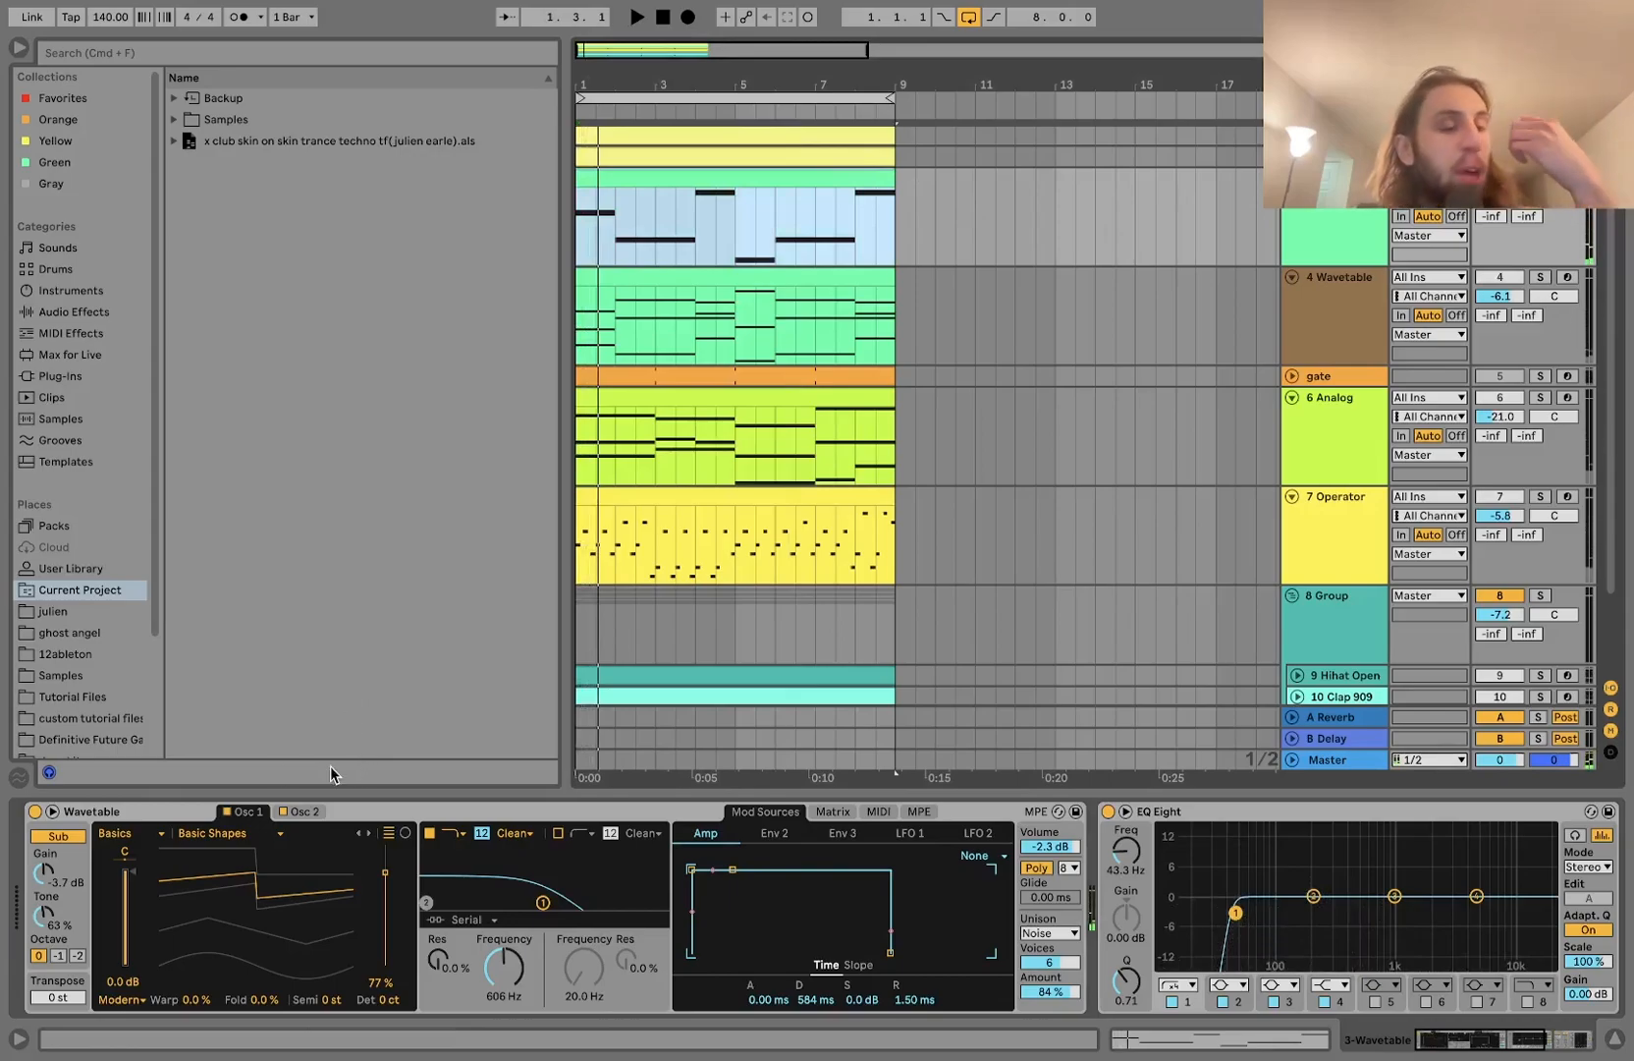
click(307, 813)
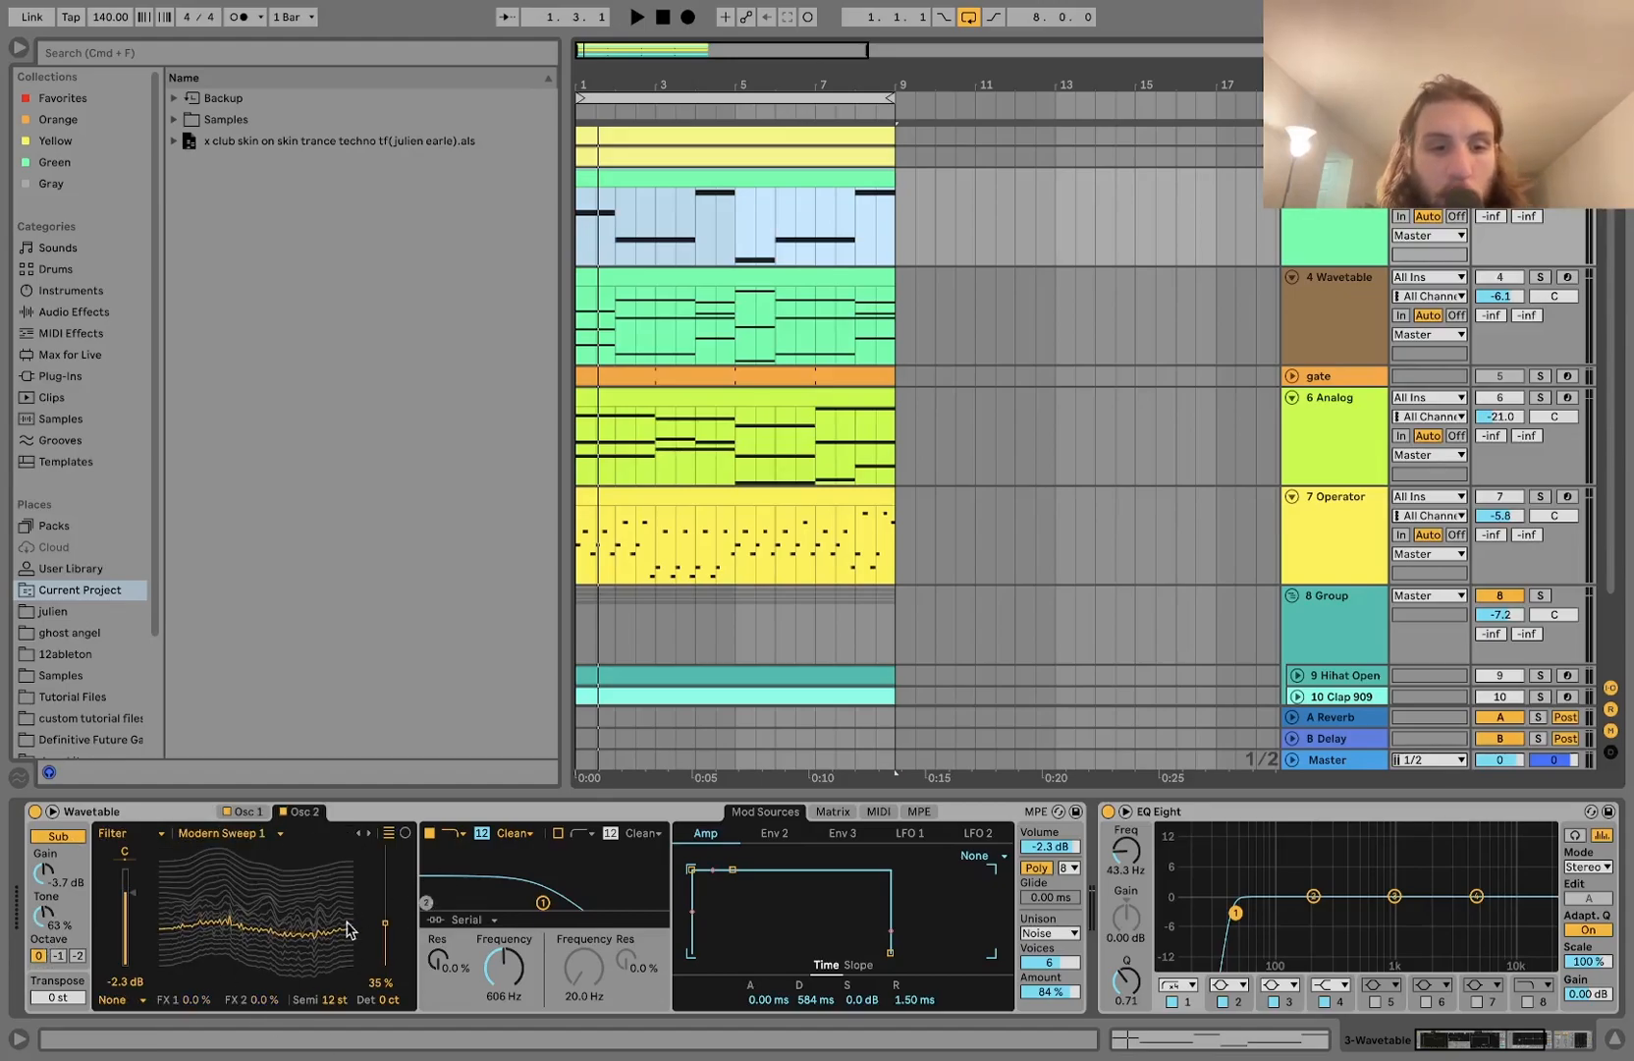
key(space)
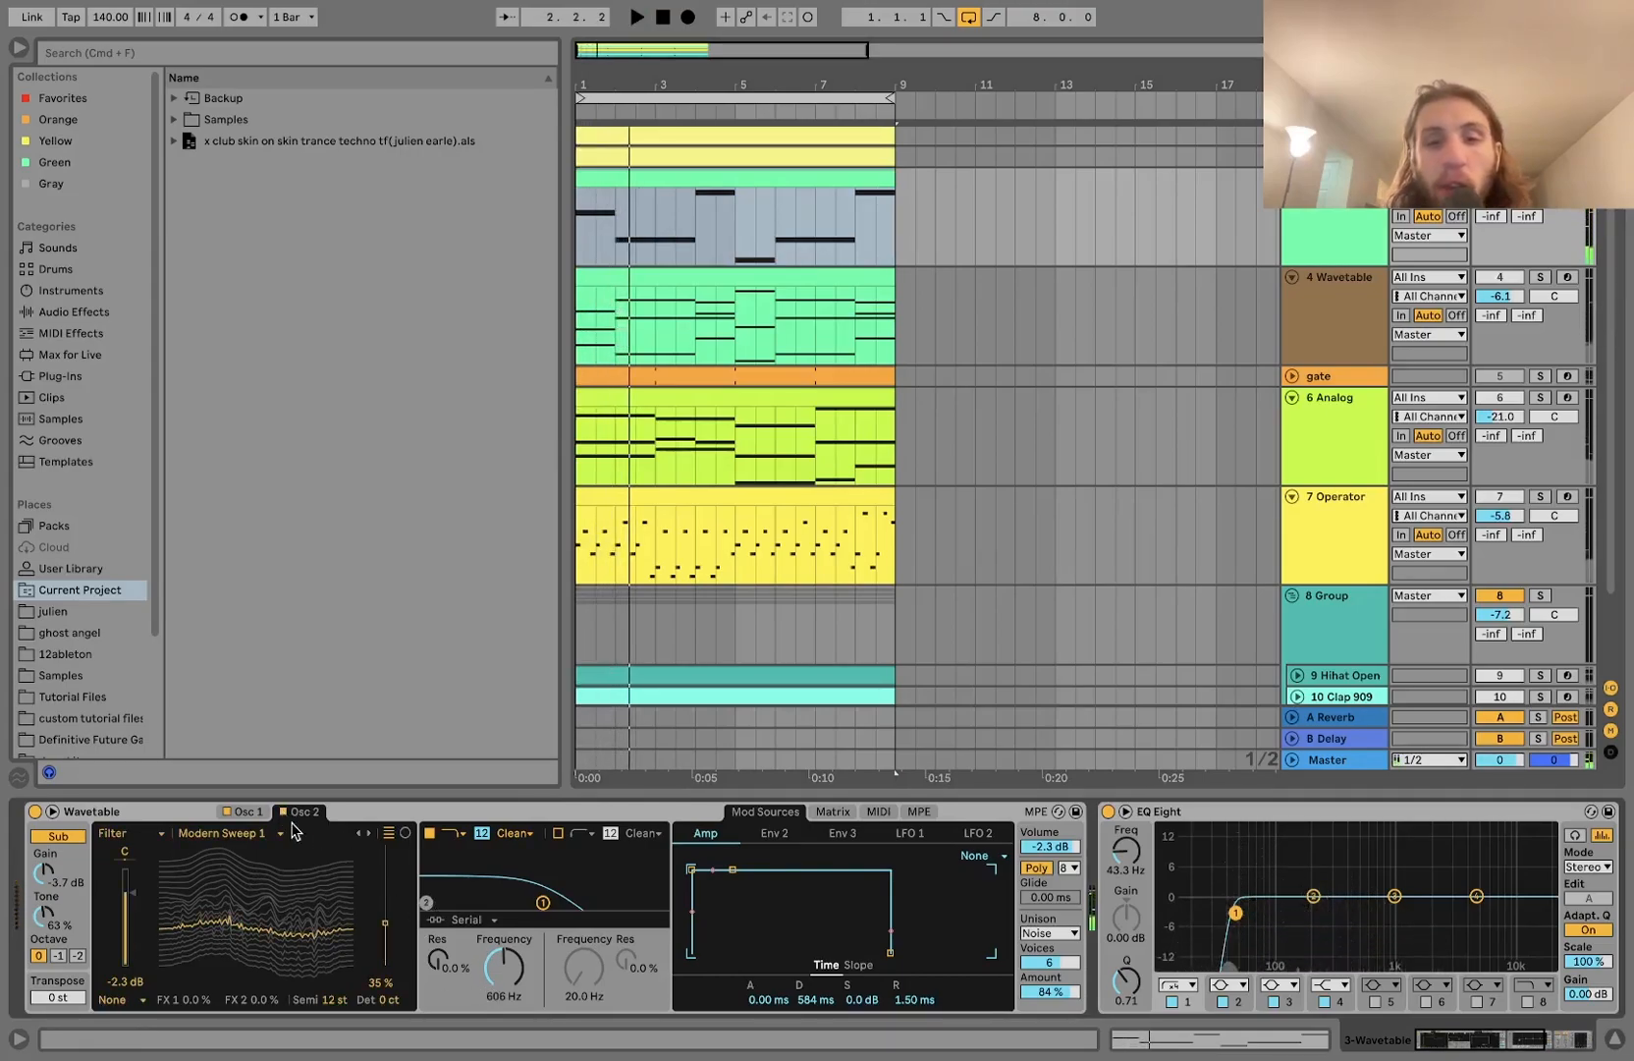
- Audition the bass while toggling the first filter of its Wavetable, and compare the Osc 1 and Osc 2 wavetables
click(430, 833)
key(space)
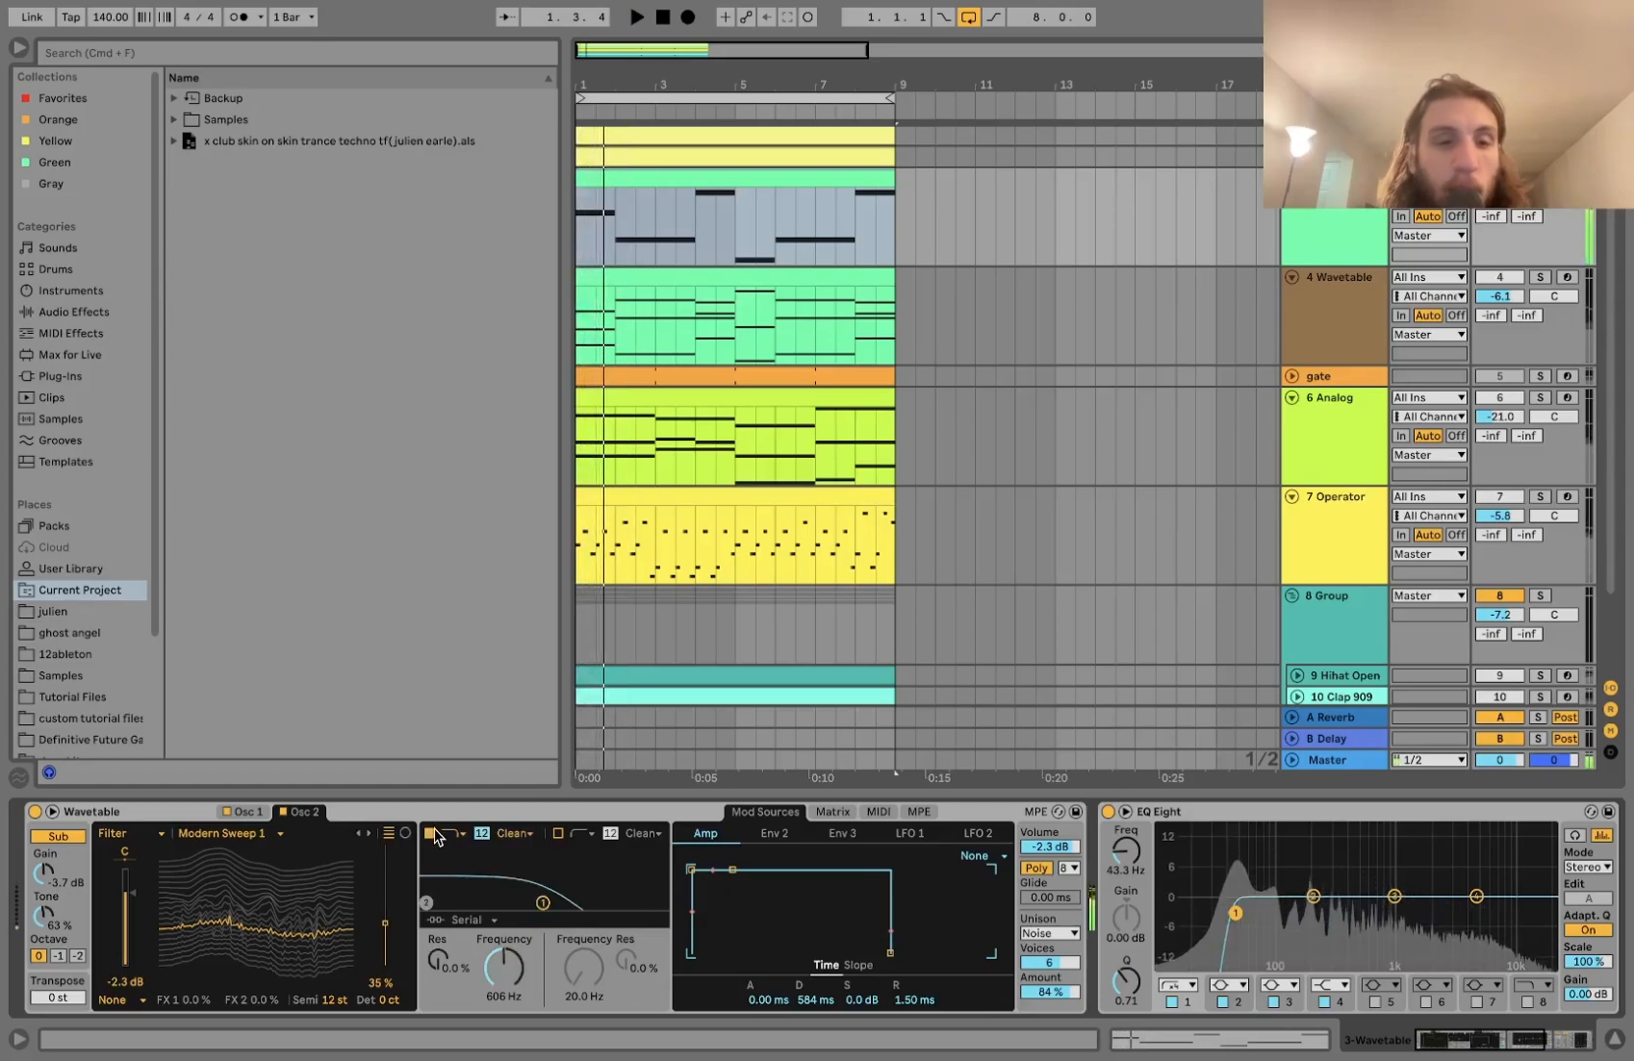
click(430, 832)
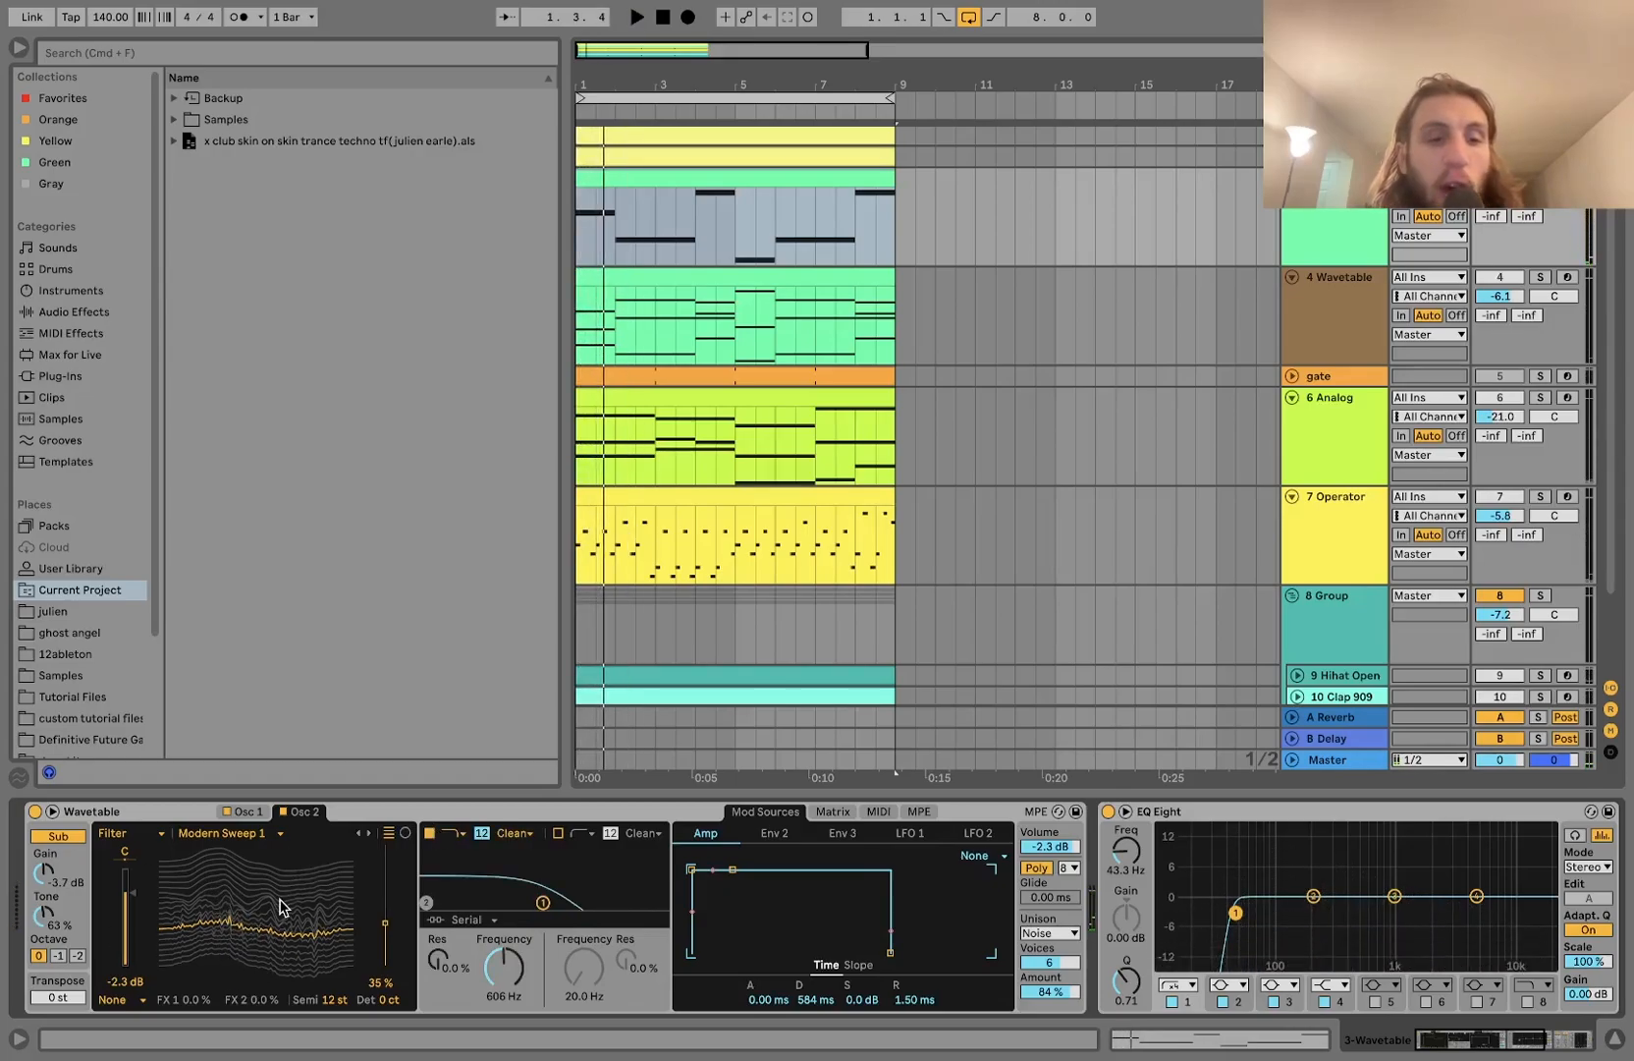
click(259, 814)
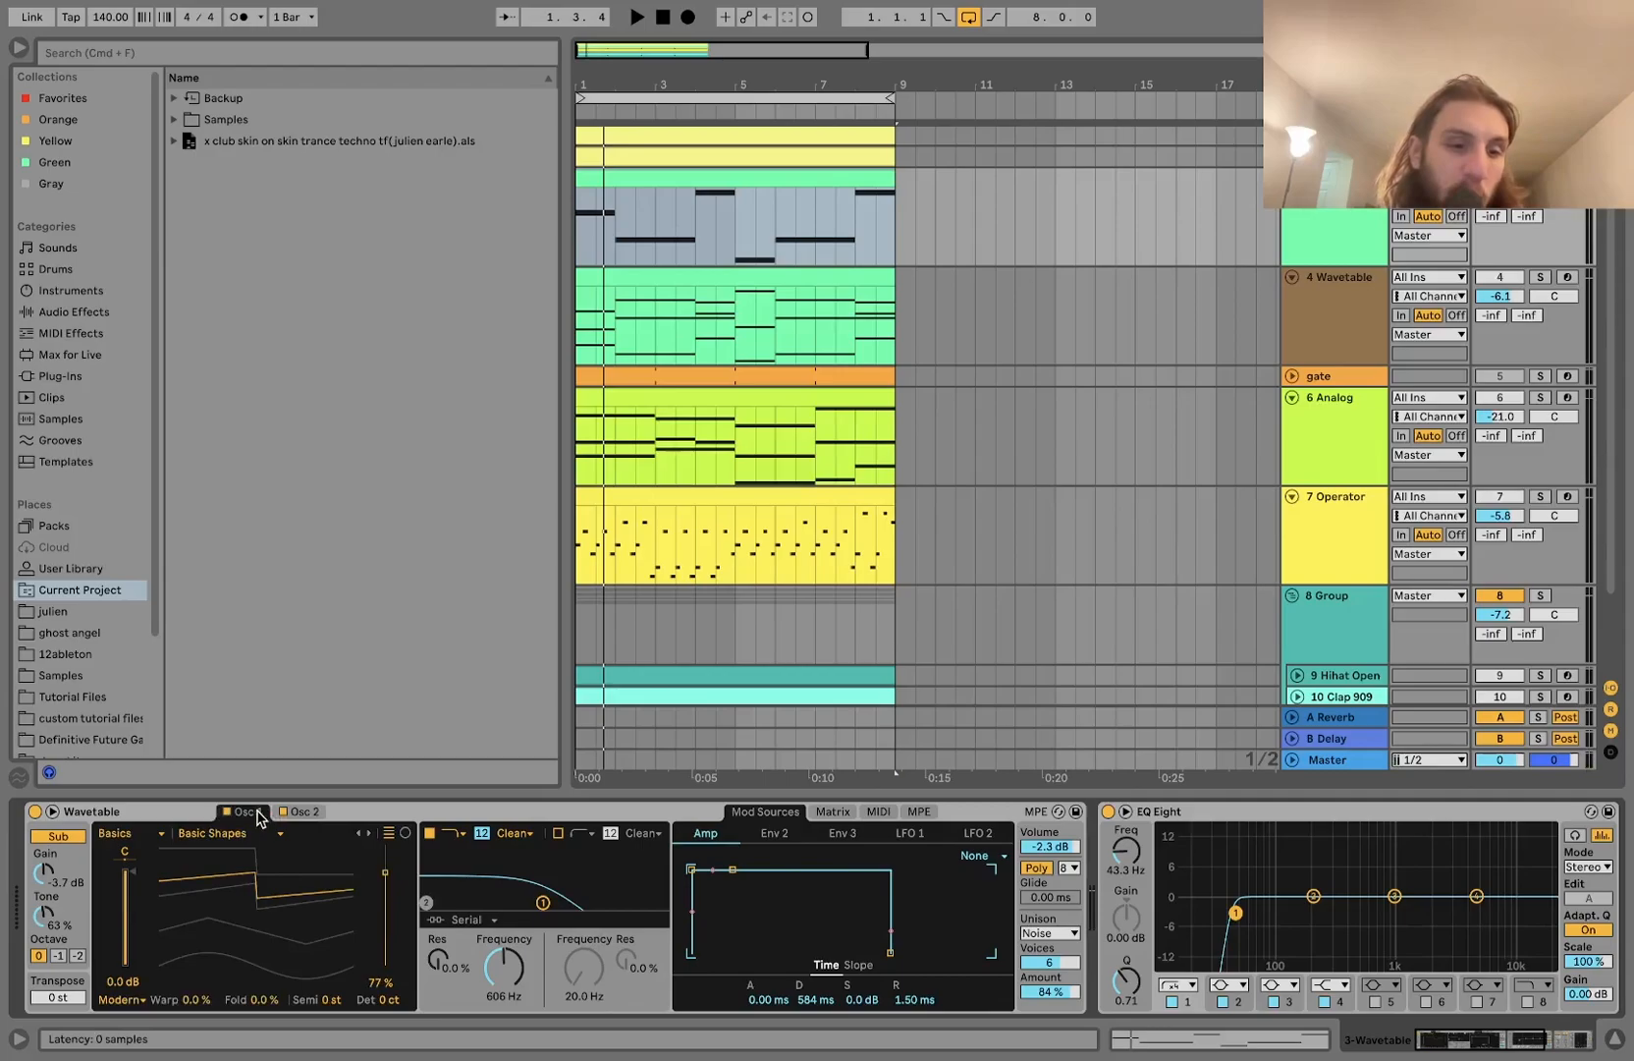
click(317, 813)
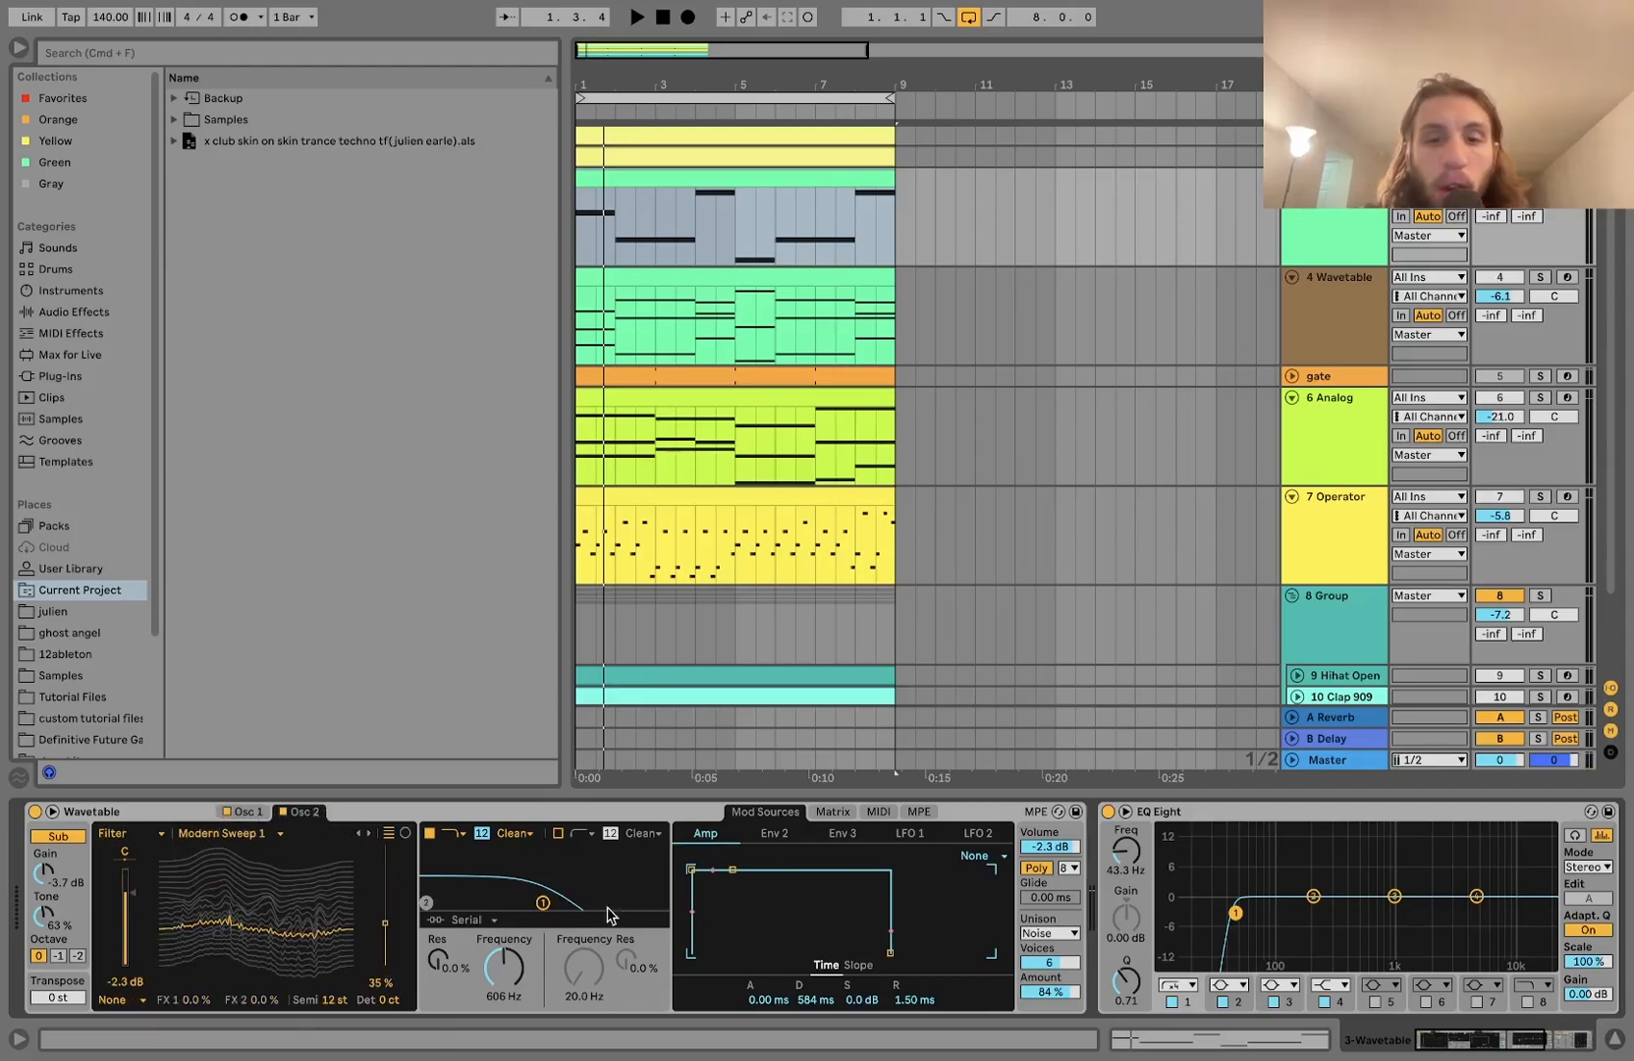
- Examine the bass's EQ Eight and sidechained Compressor during playback, checking the 909 kick's devices for comparison
scroll(889, 874, right, 3)
scroll(948, 973, right, 10)
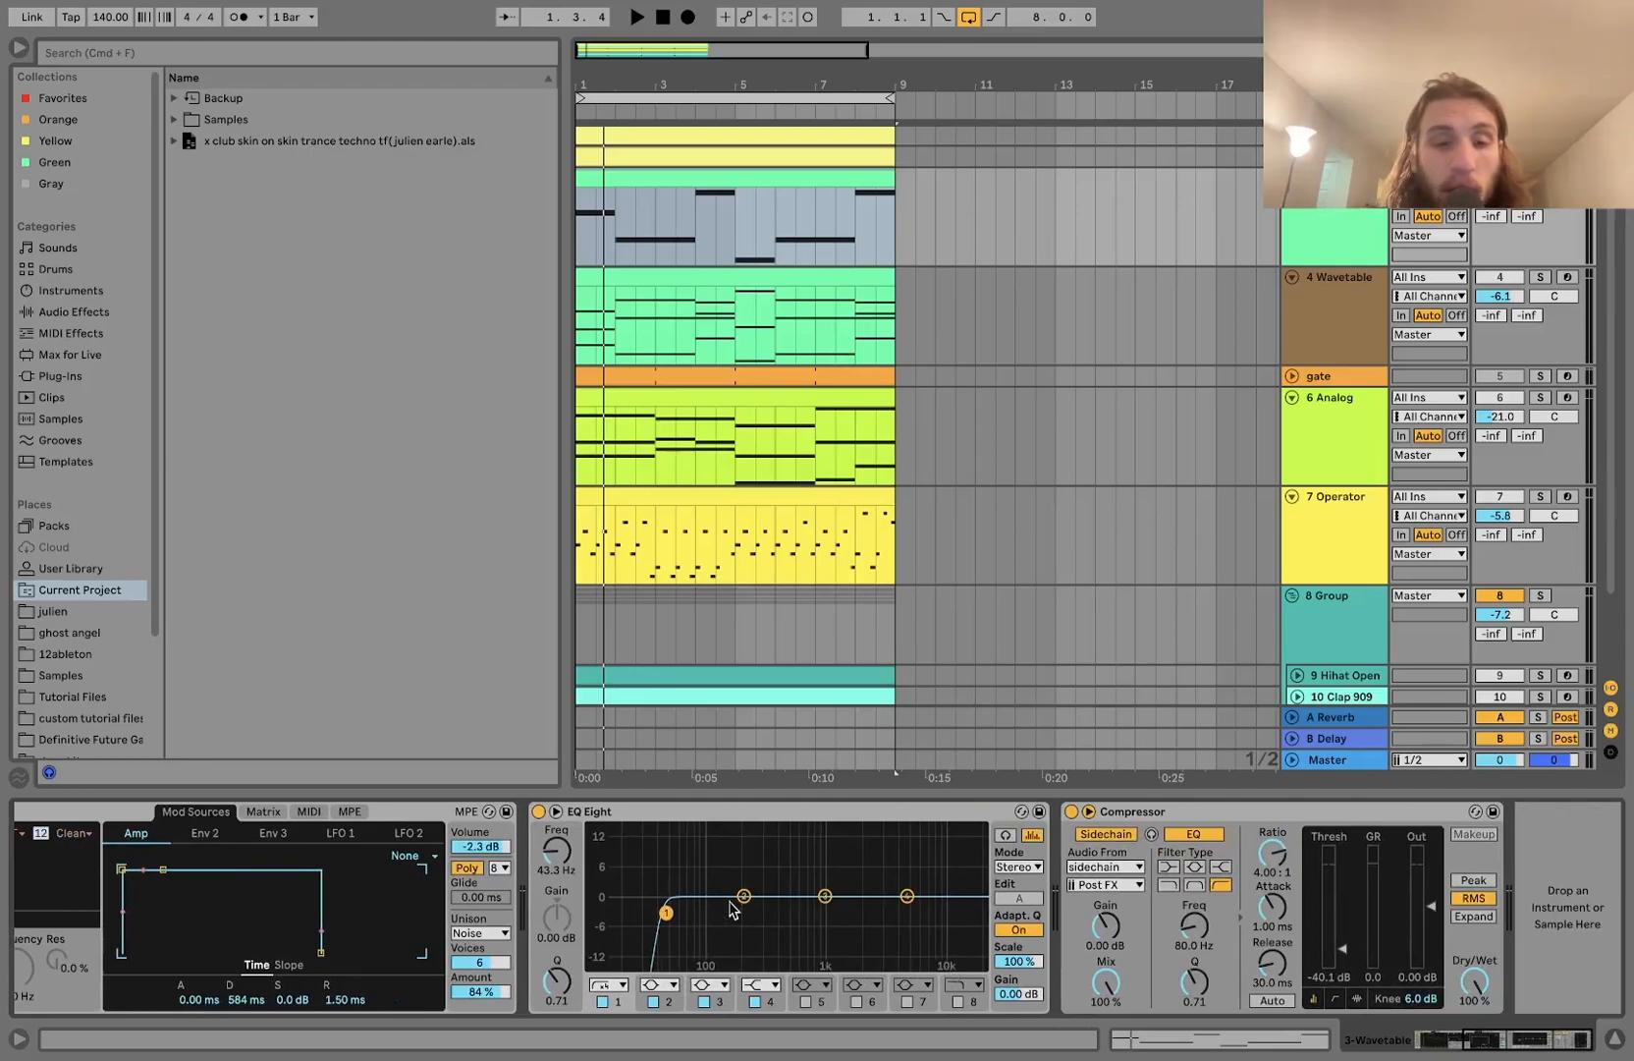
key(space)
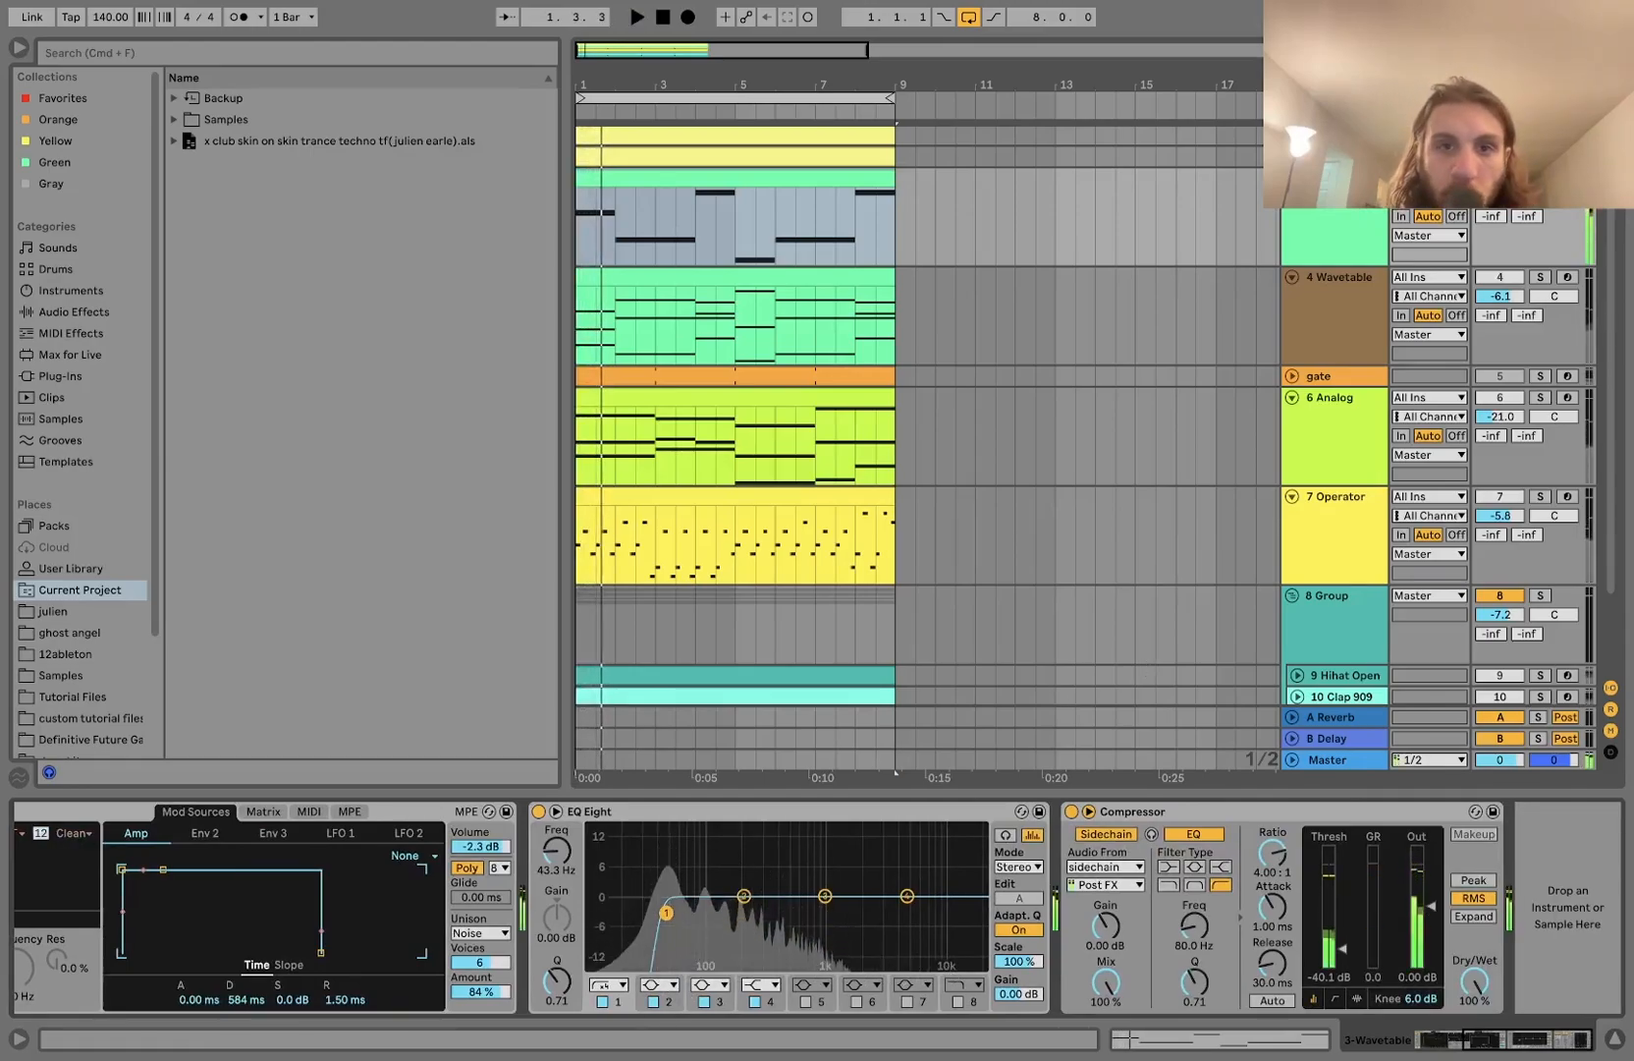
key(space)
click(1361, 157)
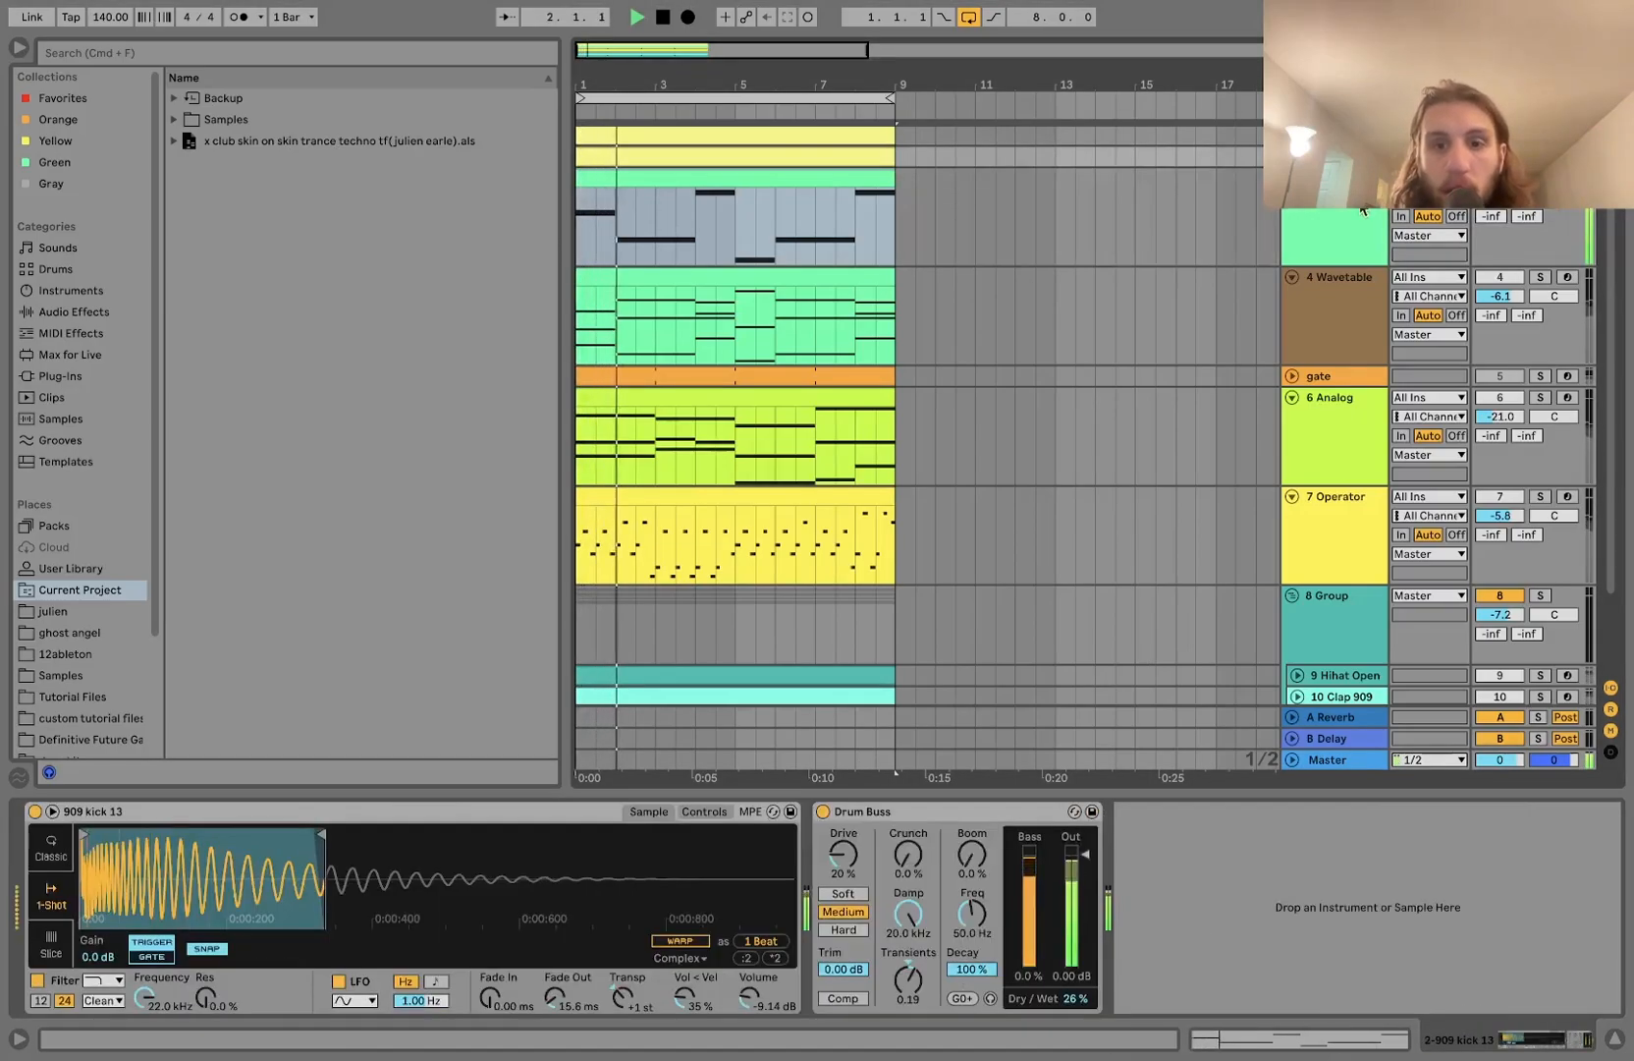
click(1366, 210)
key(space)
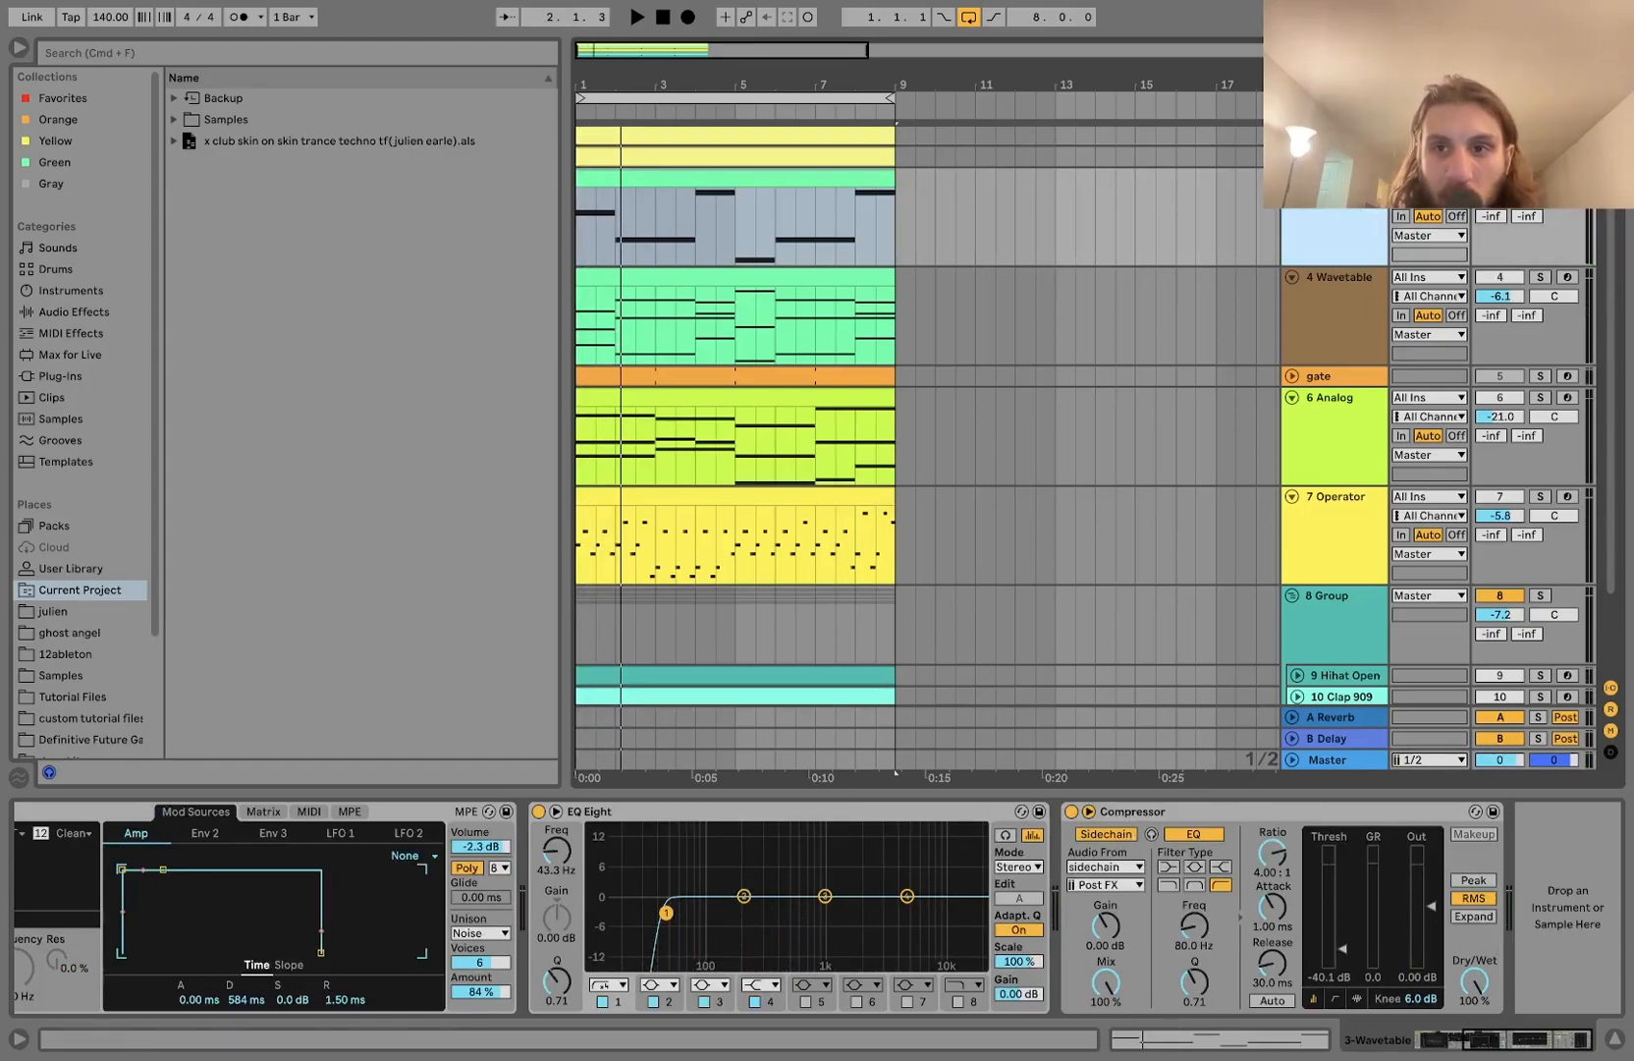
key(space)
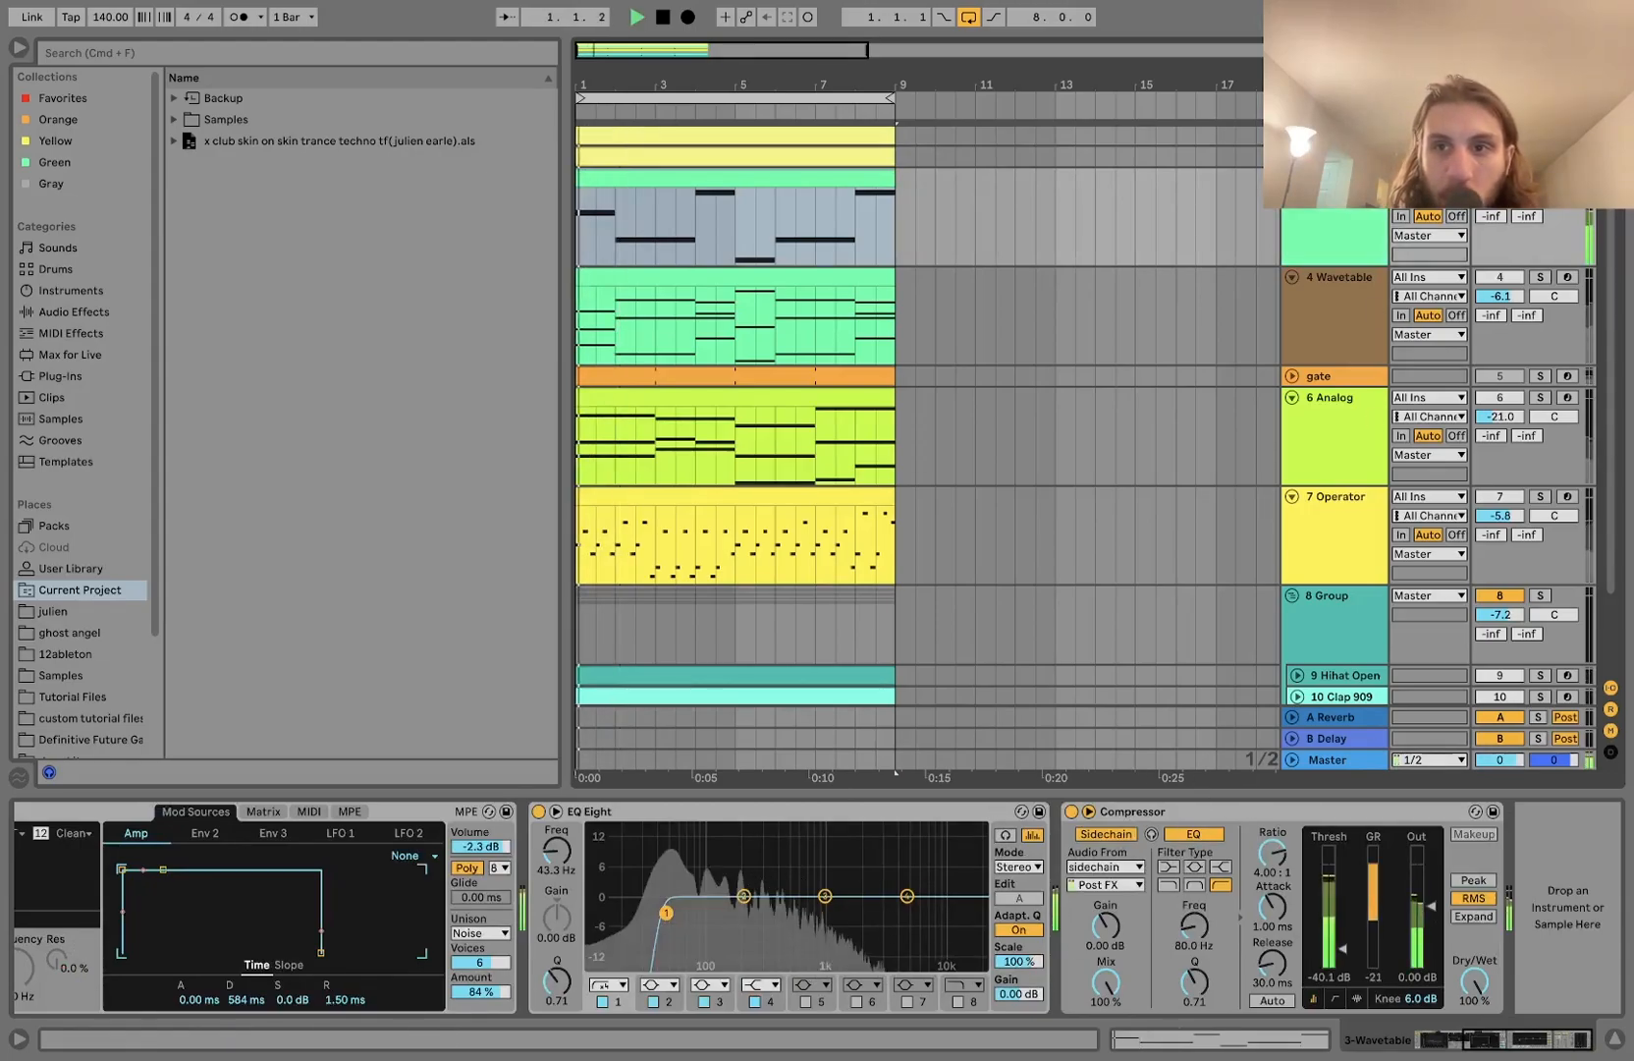
- Solo the 4 Wavetable track and open its clip's notes while it plays
click(1540, 277)
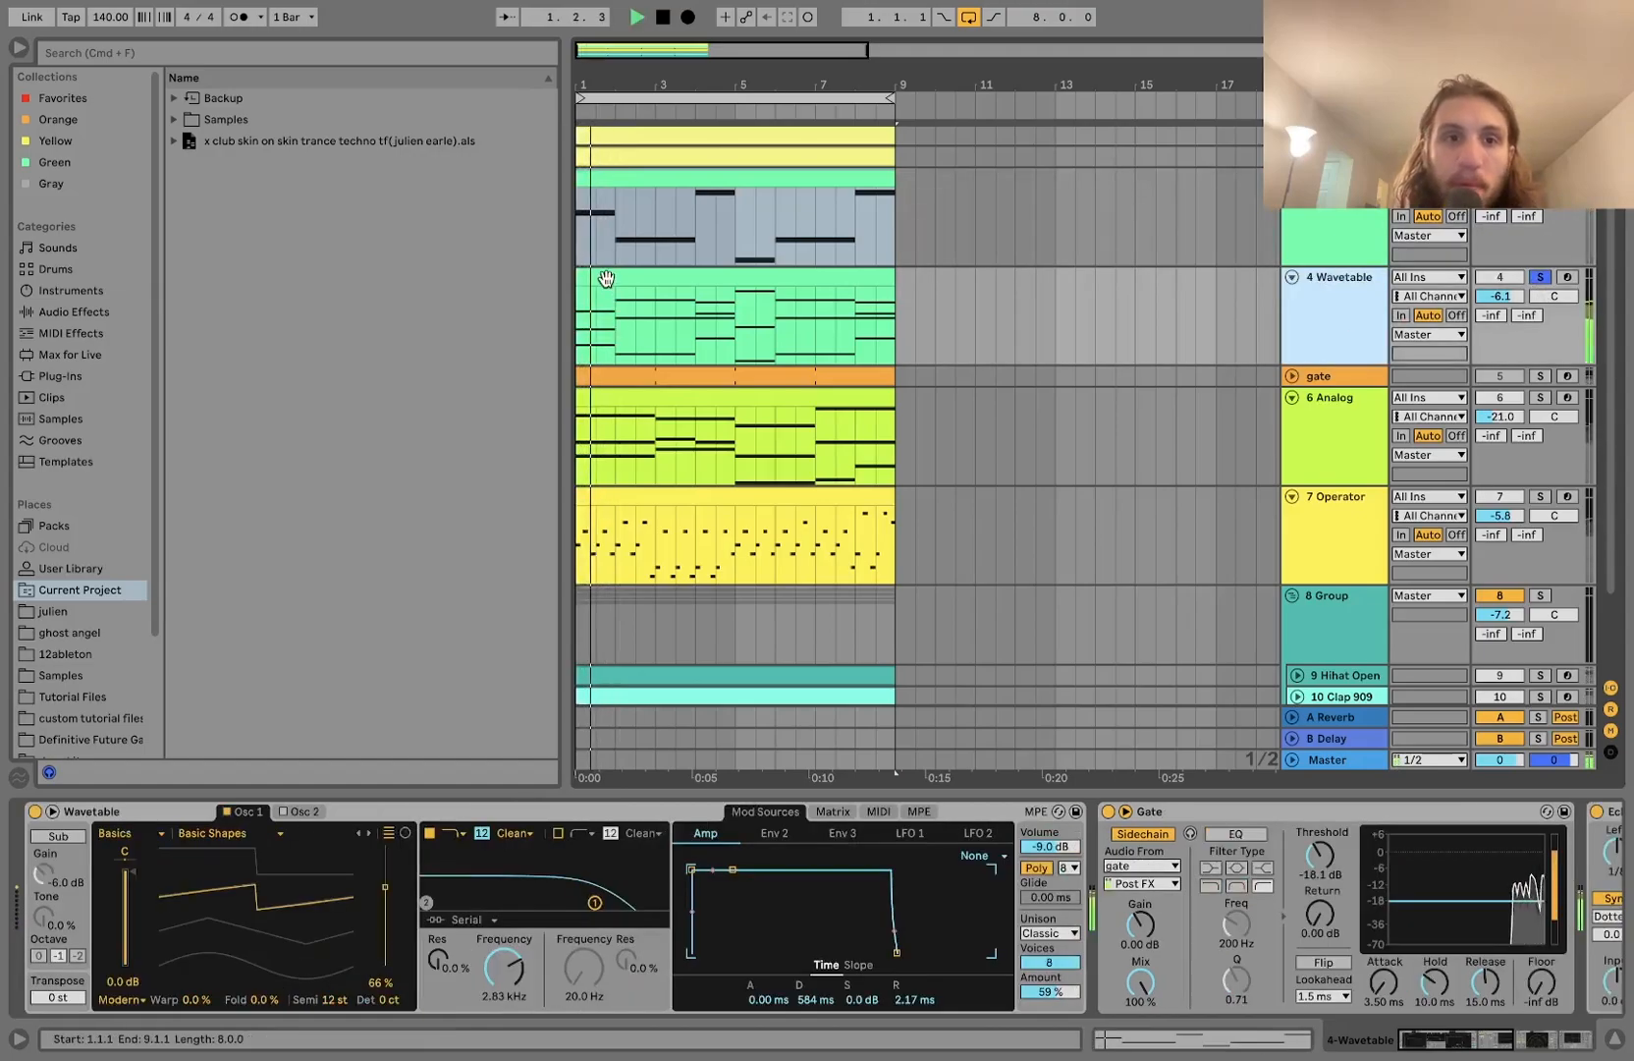
double_click(607, 278)
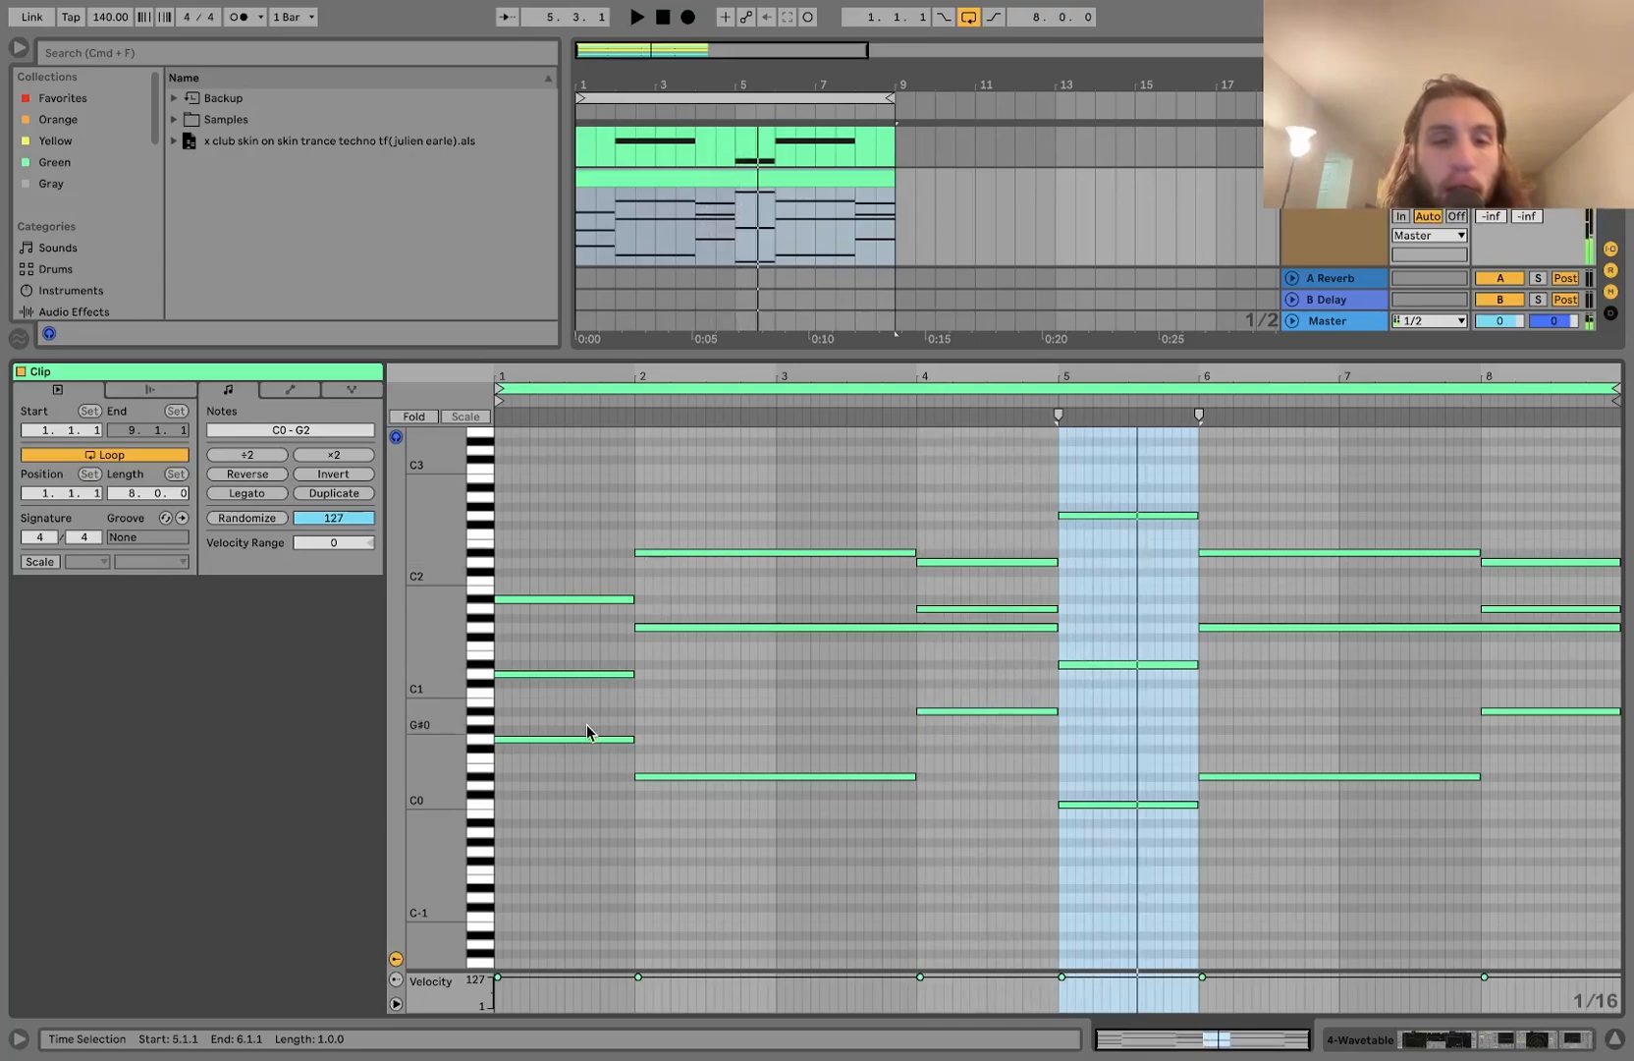
key(space)
- Examine the chord clip's low notes G0 and D#0 and the full bar 1 chord, and play it back against the bass notes
drag(588, 728, 692, 825)
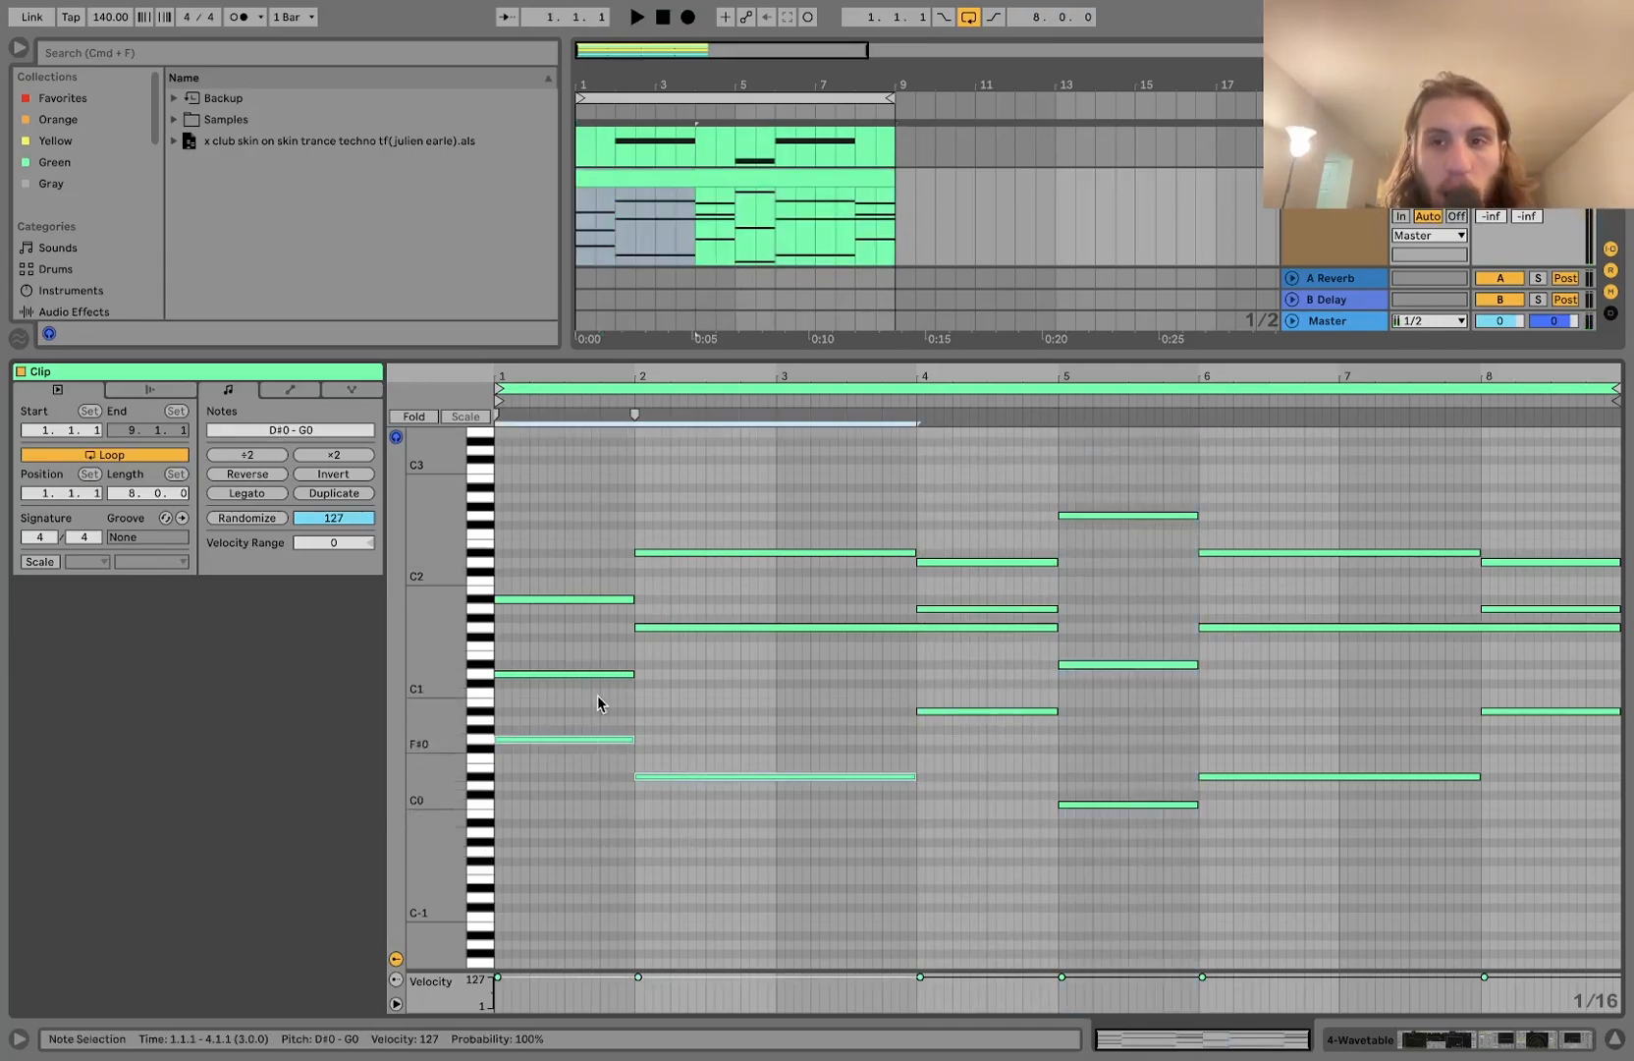
key(space)
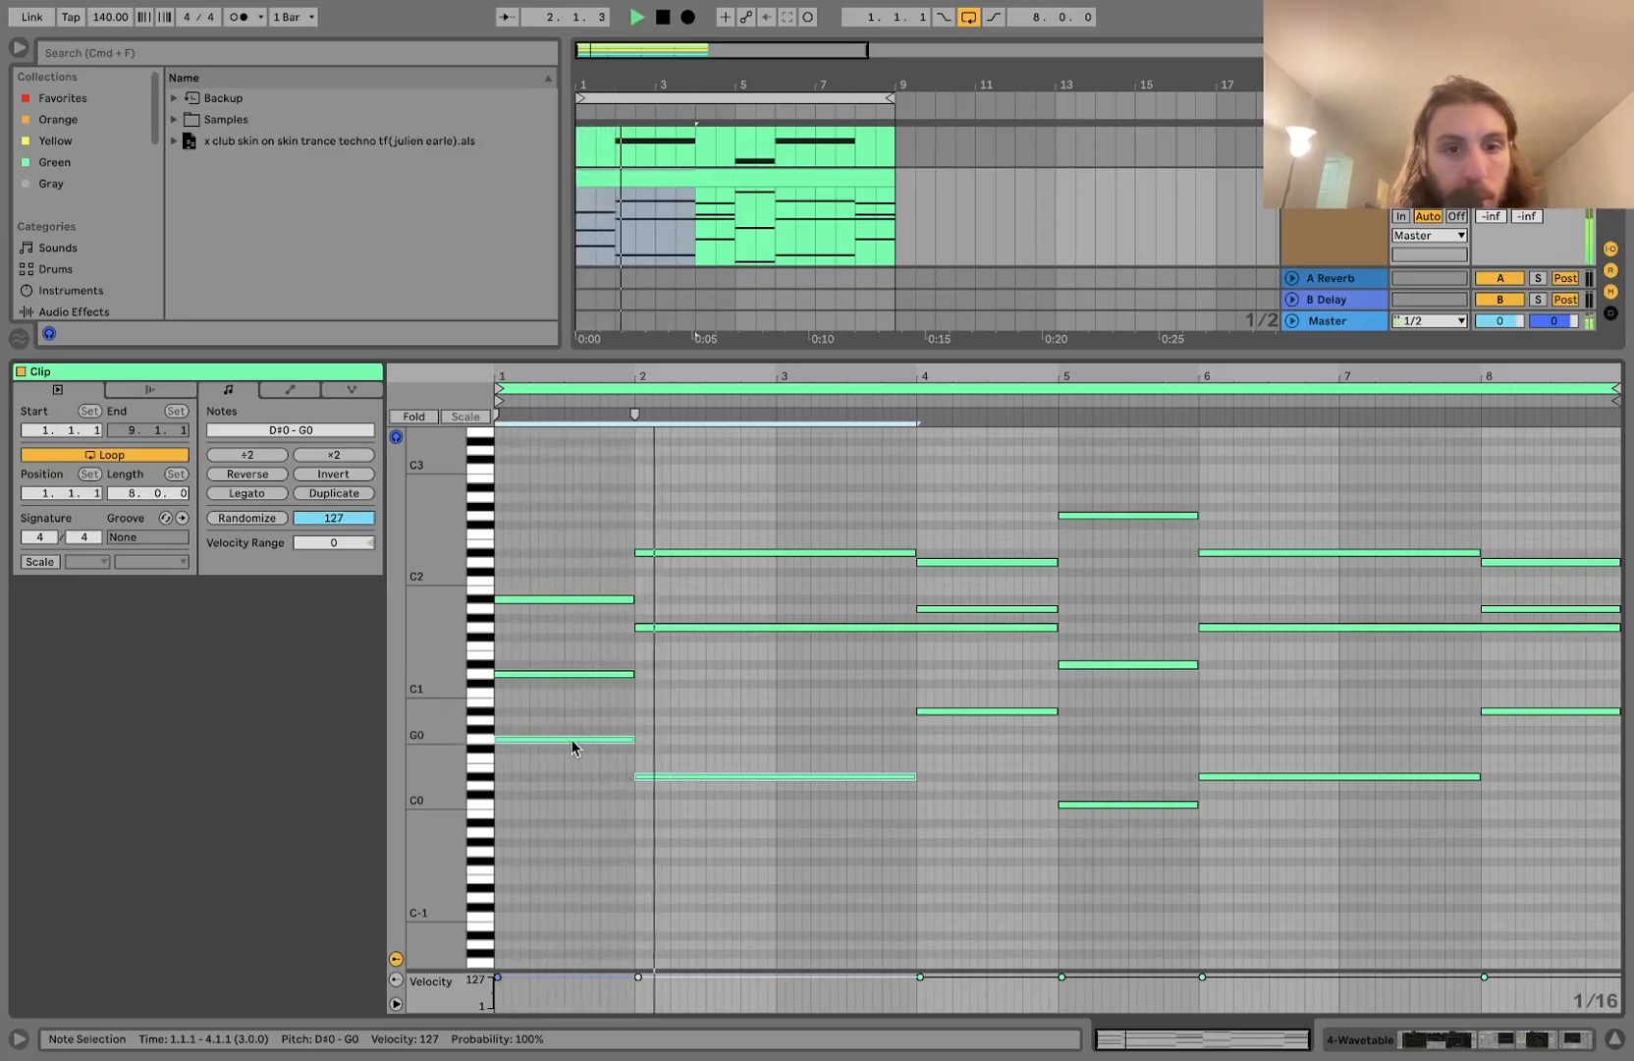
key(space)
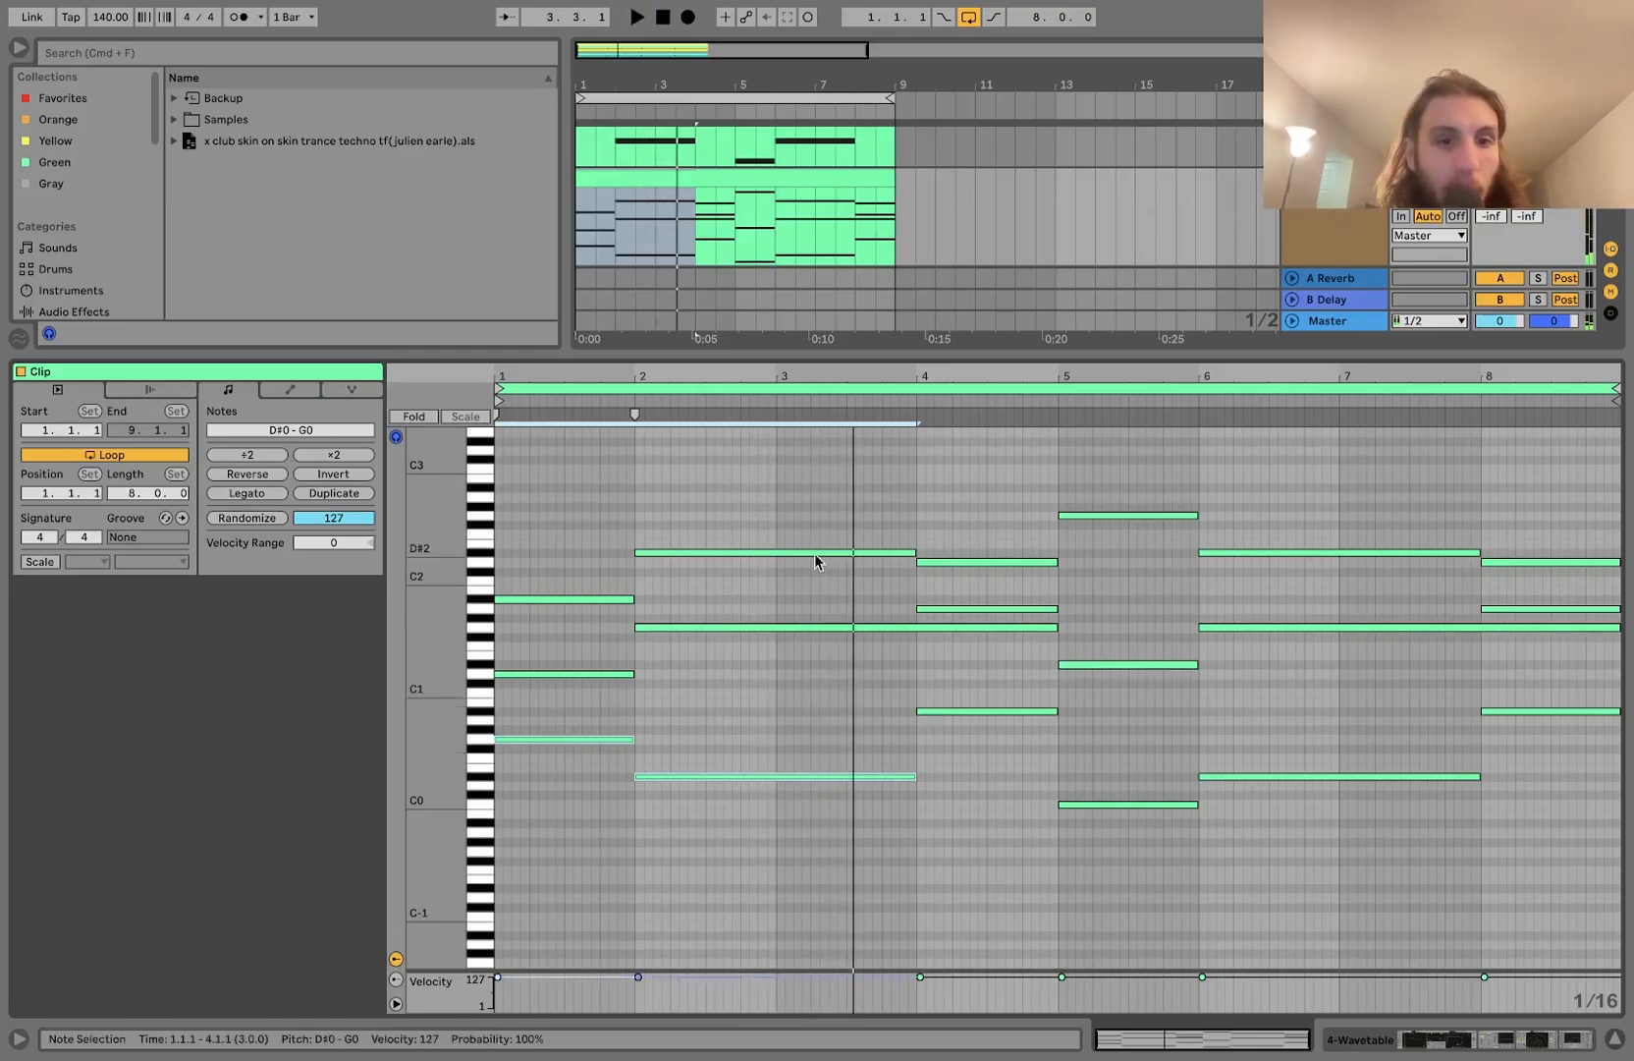
drag(571, 765, 503, 461)
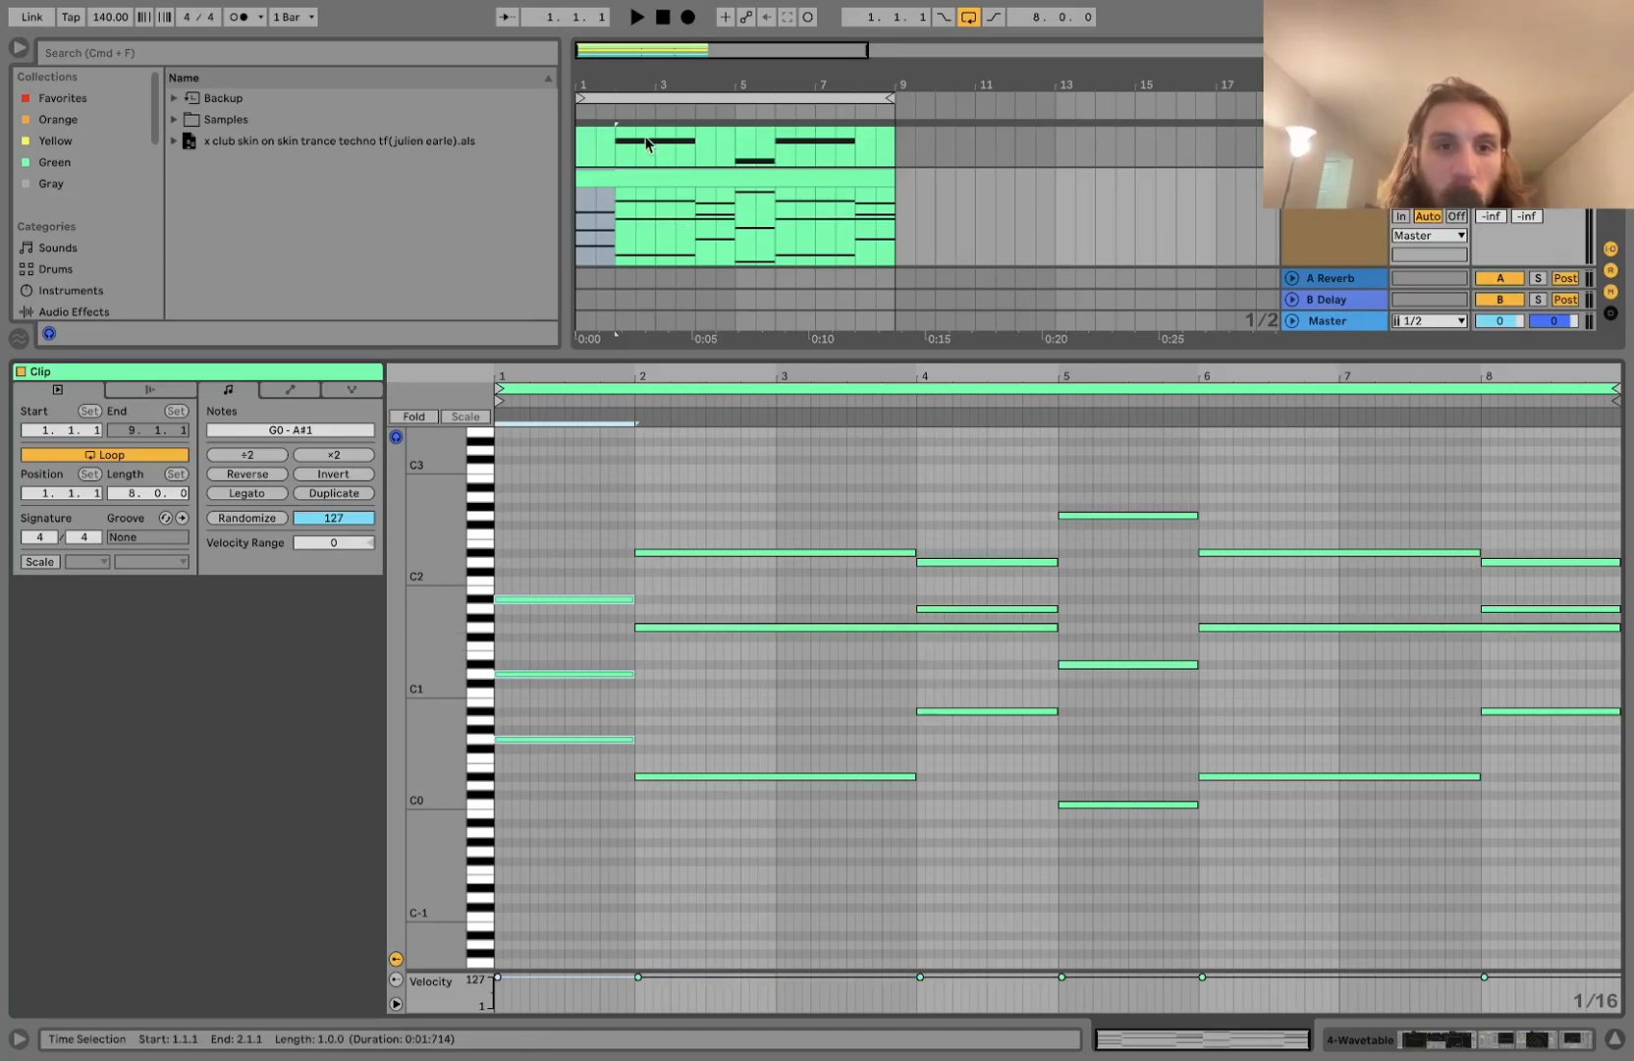
click(649, 175)
key(space)
- Return to the 4 Wavetable track's devices and examine its Gate, Echo and Auto Filter while auditioning the chords
click(1327, 221)
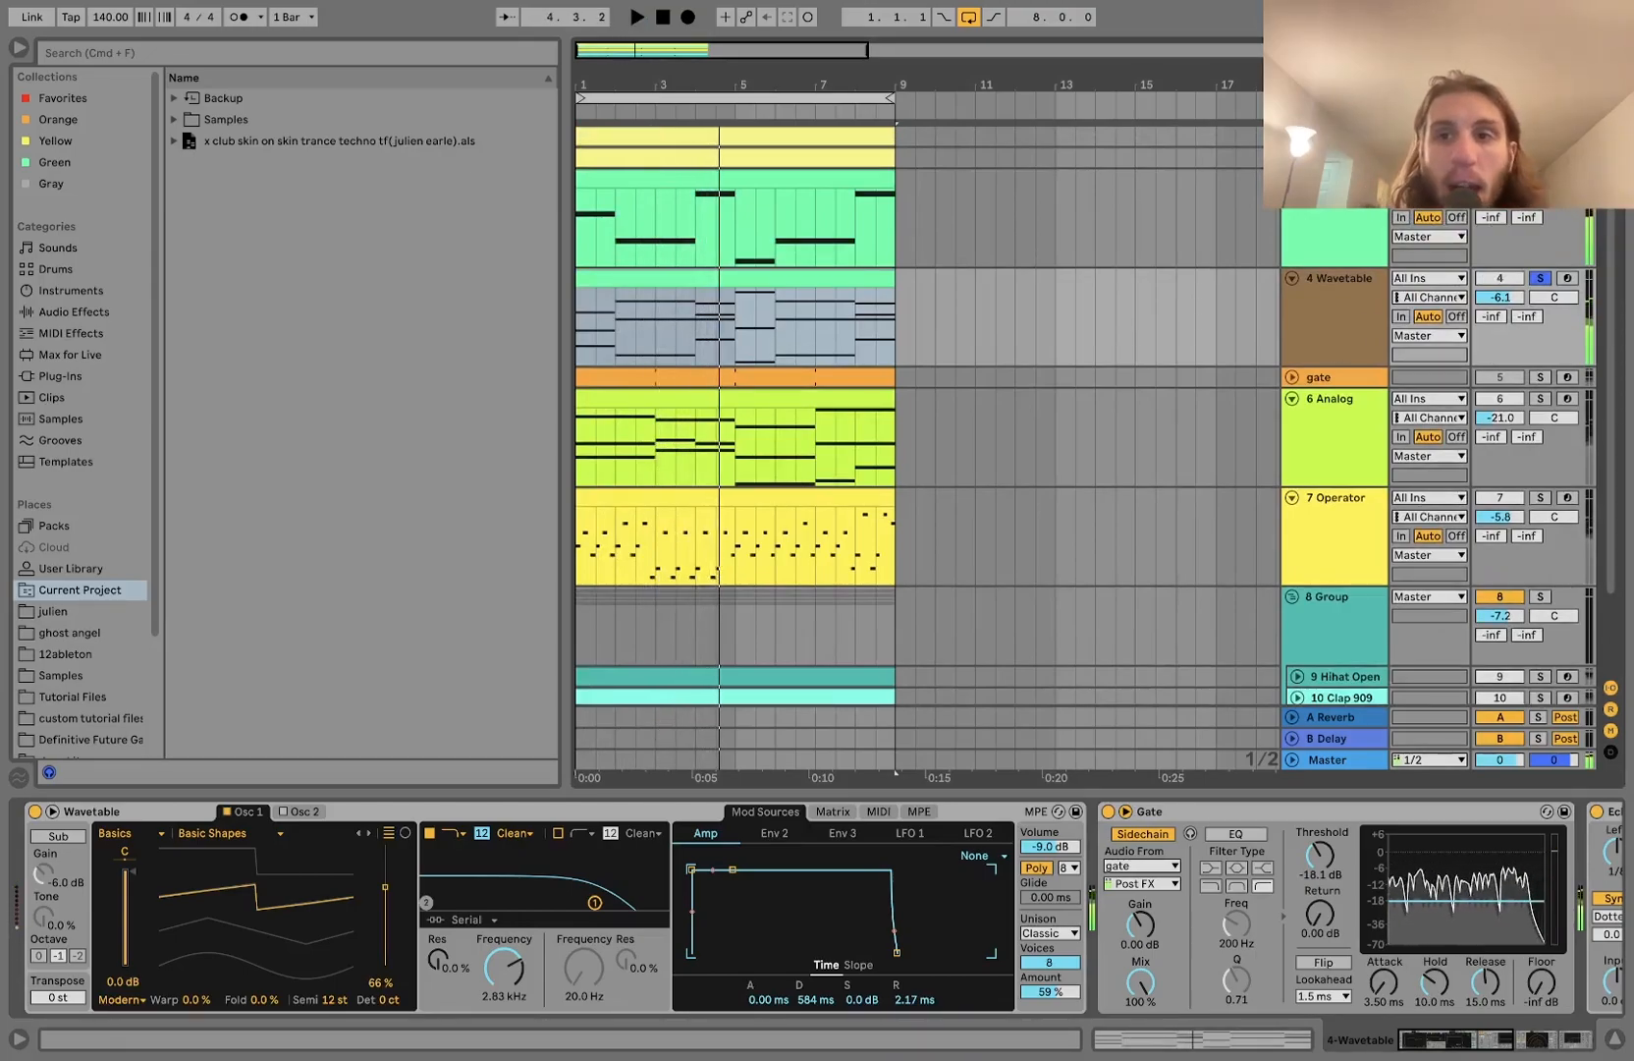
click(1303, 309)
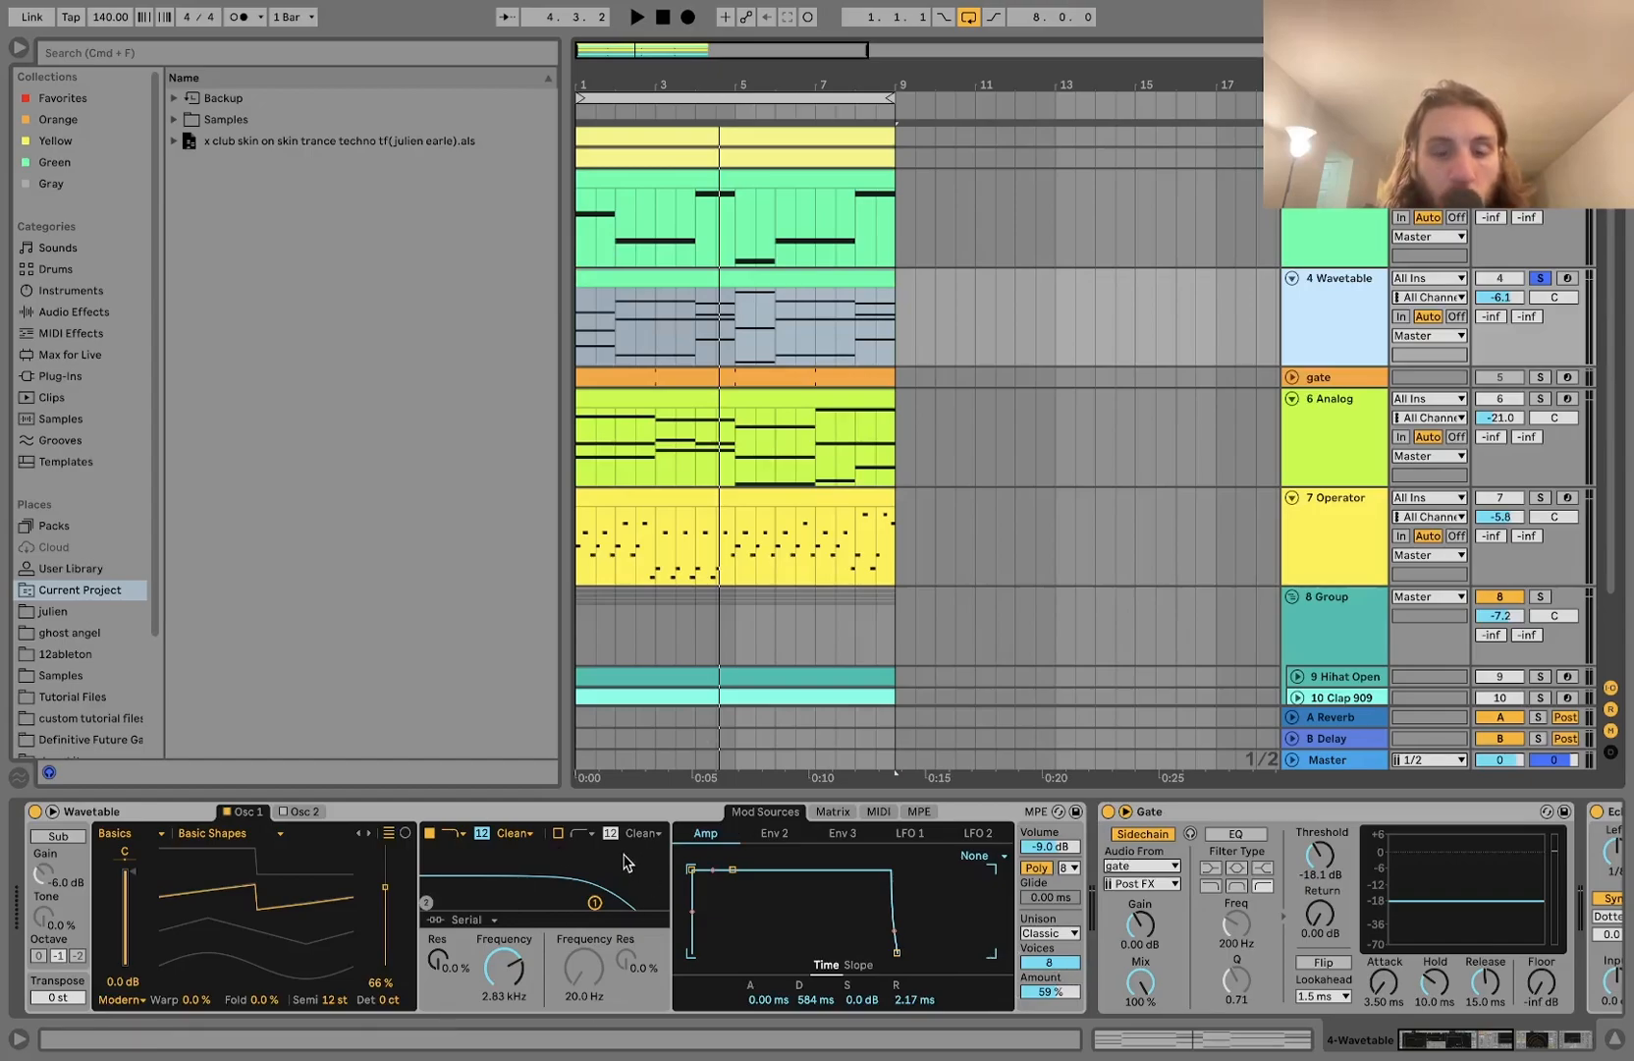
scroll(623, 863, right, 15)
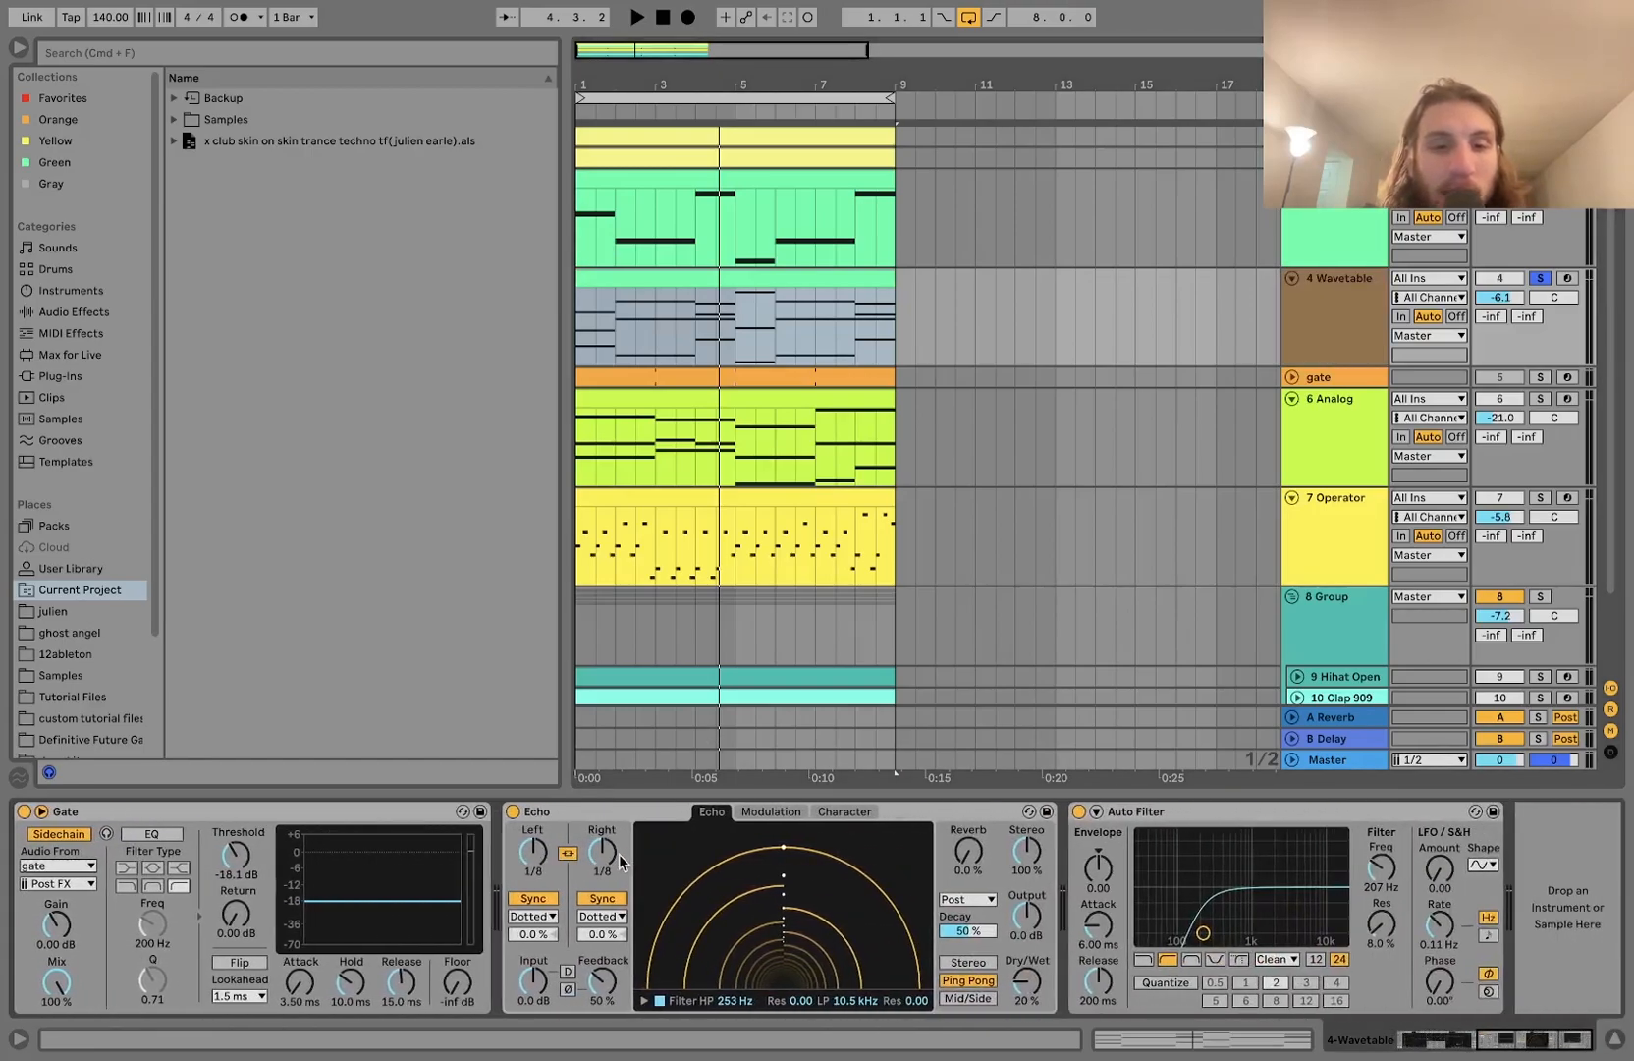
scroll(619, 884, left, 8)
key(space)
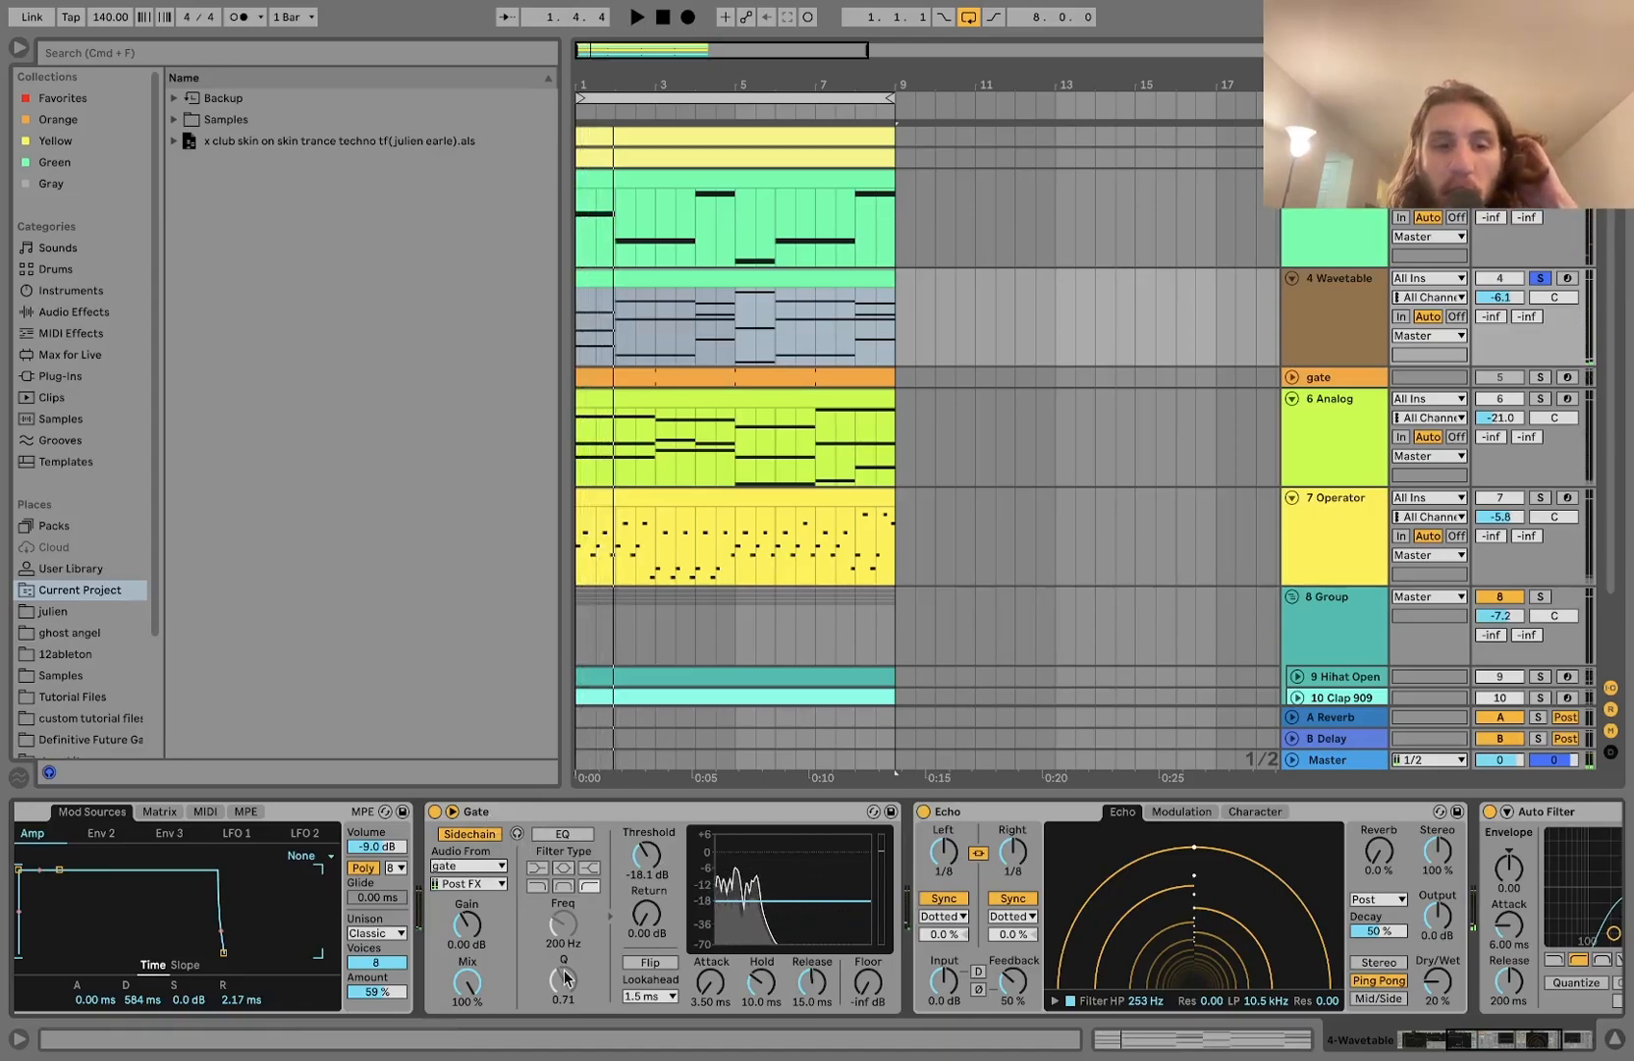
- Unfold the gate track, solo it in place of 4 Wavetable, and show its Operator's amplitude envelope
click(1292, 378)
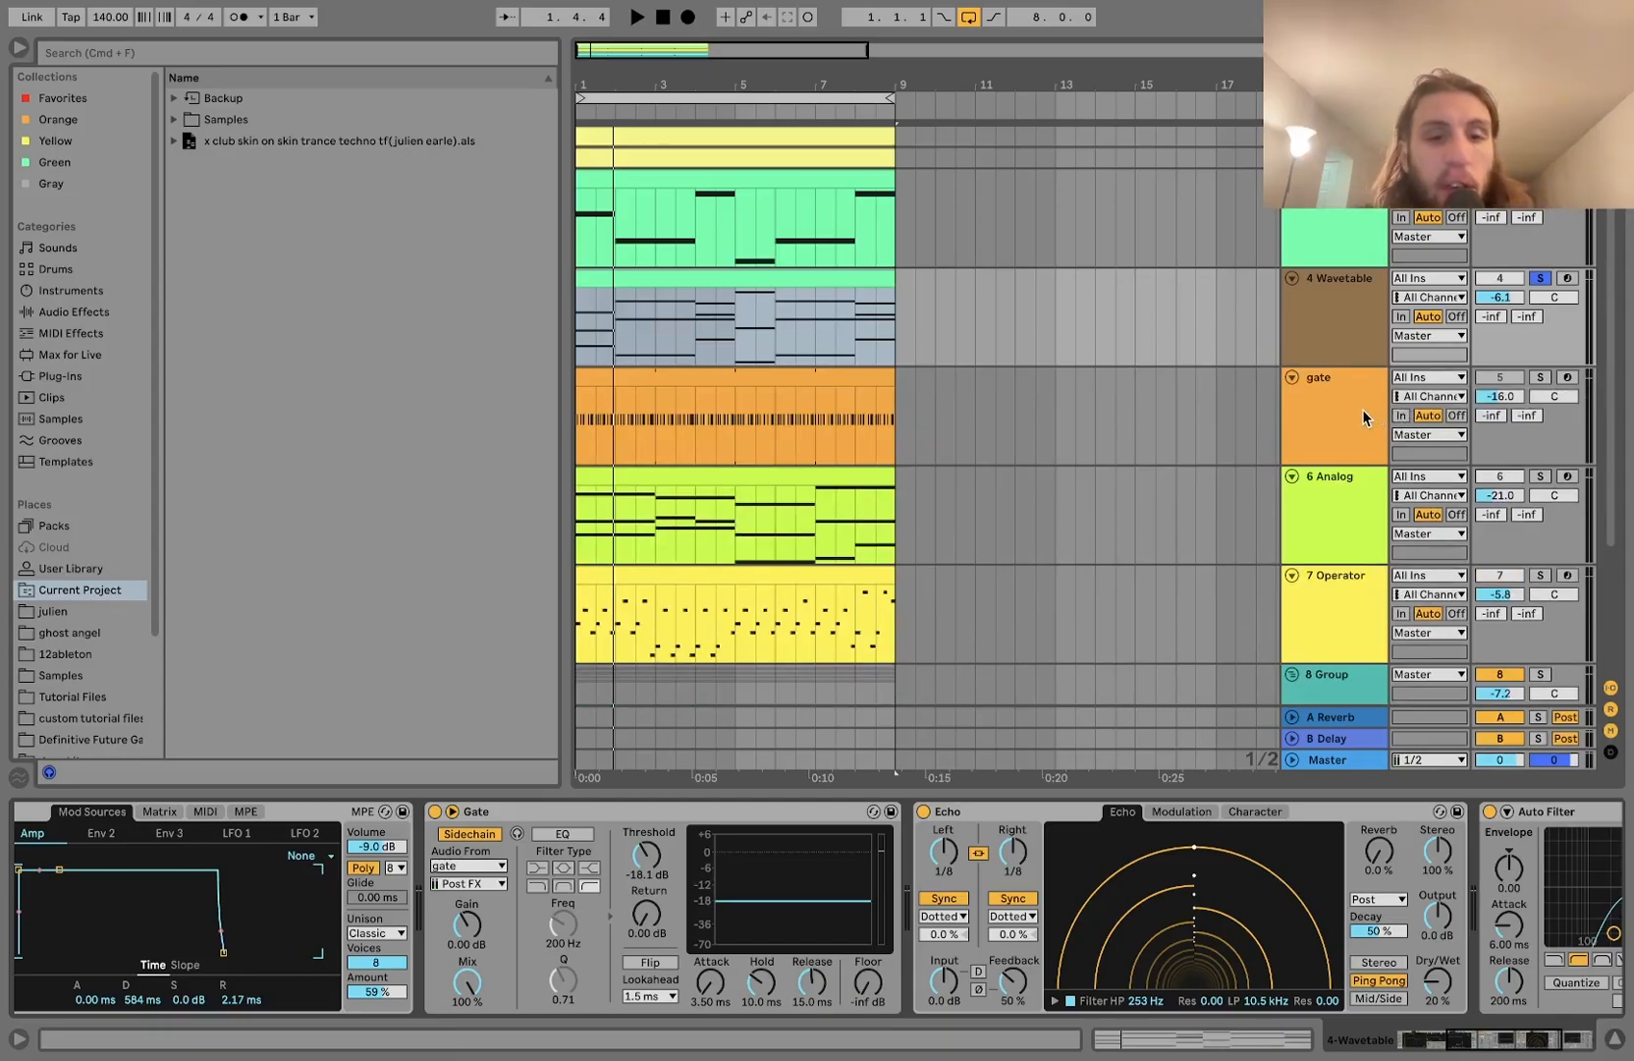
click(1325, 349)
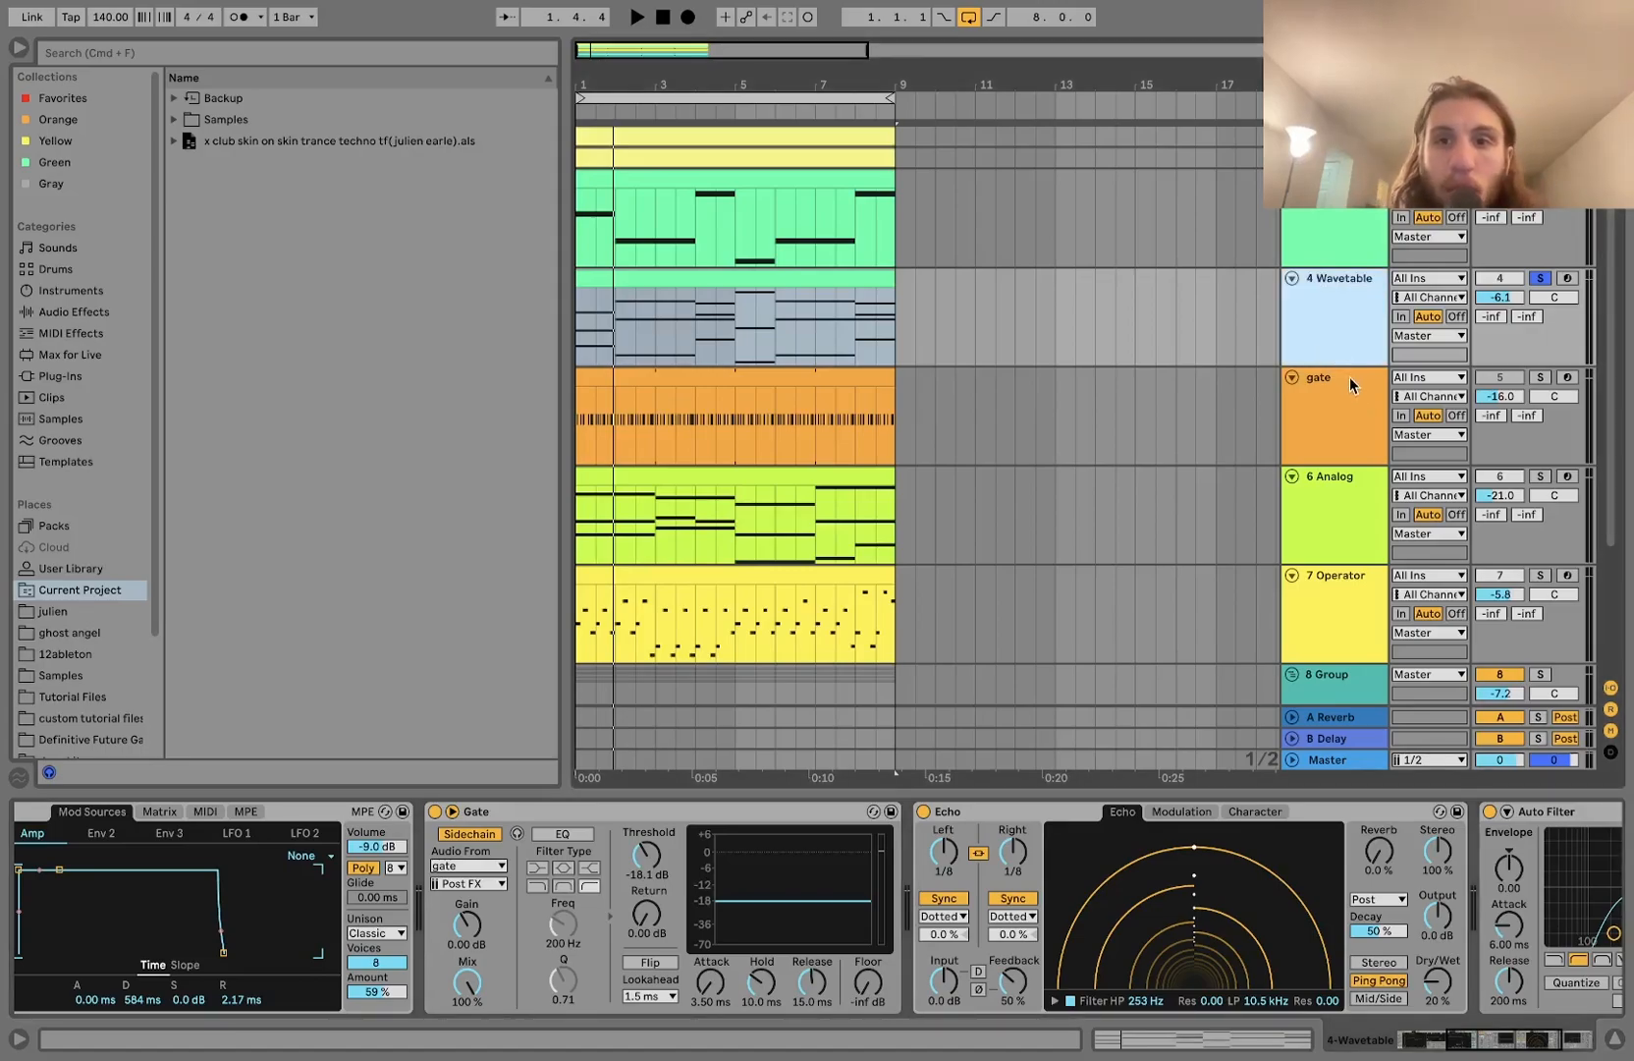
click(1328, 392)
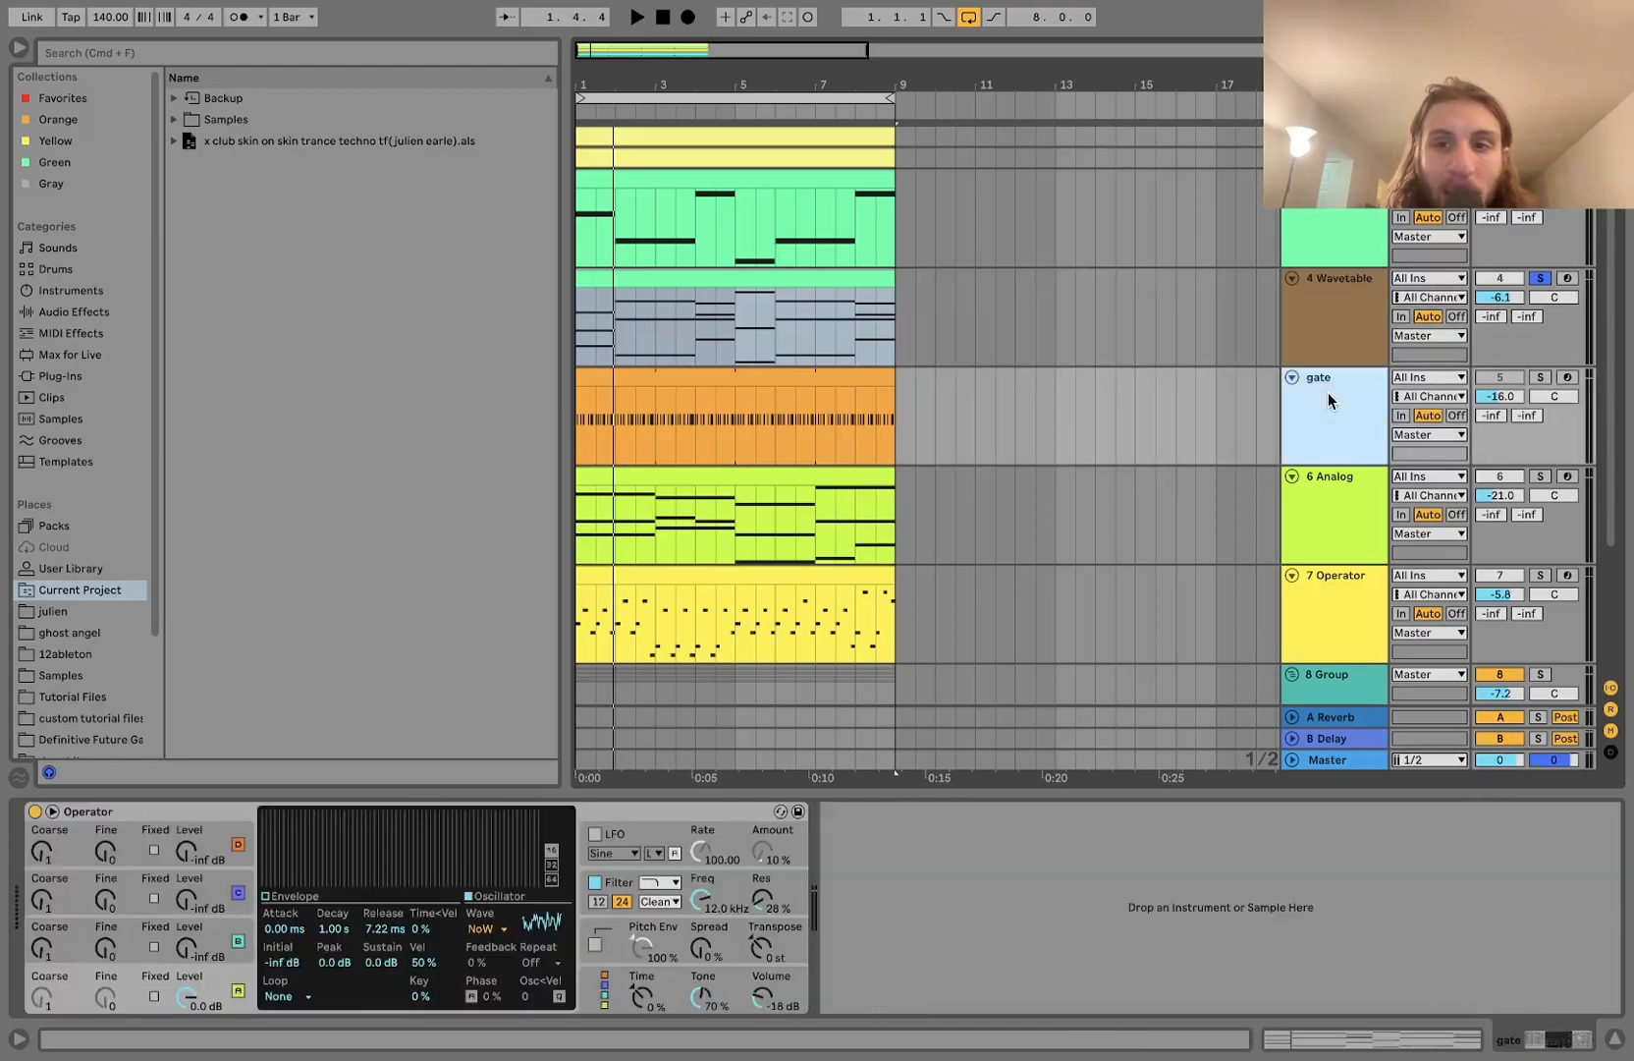
click(1539, 378)
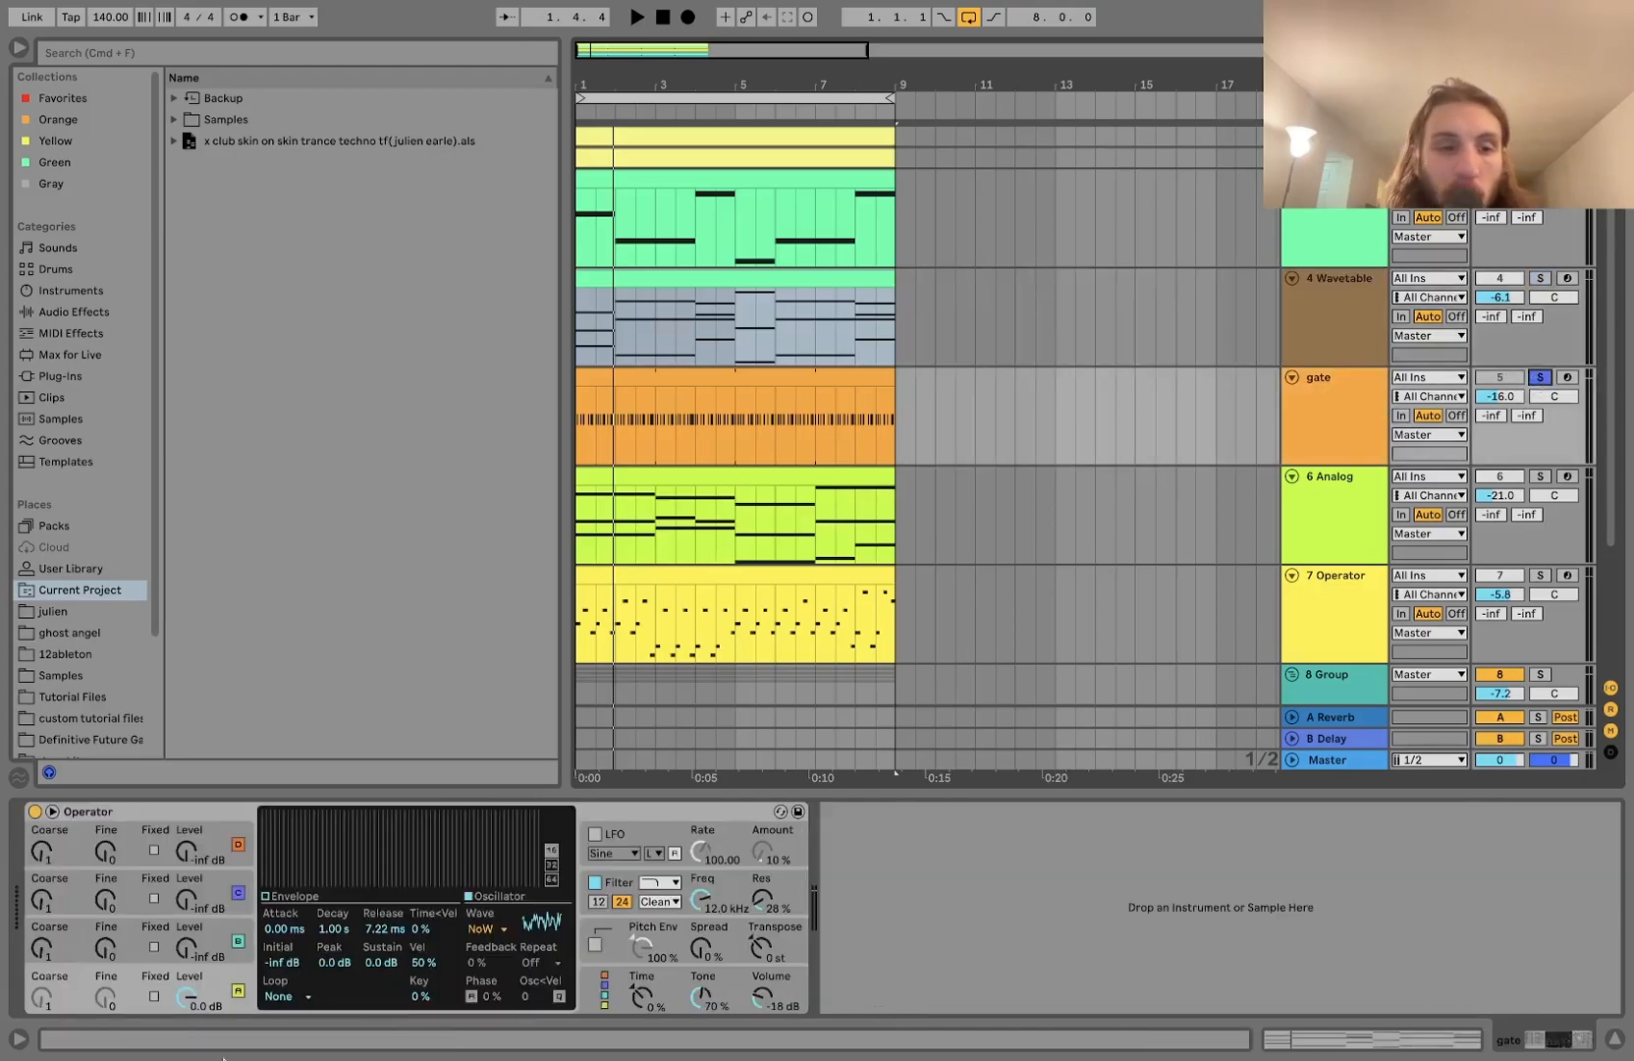
click(378, 923)
key(space)
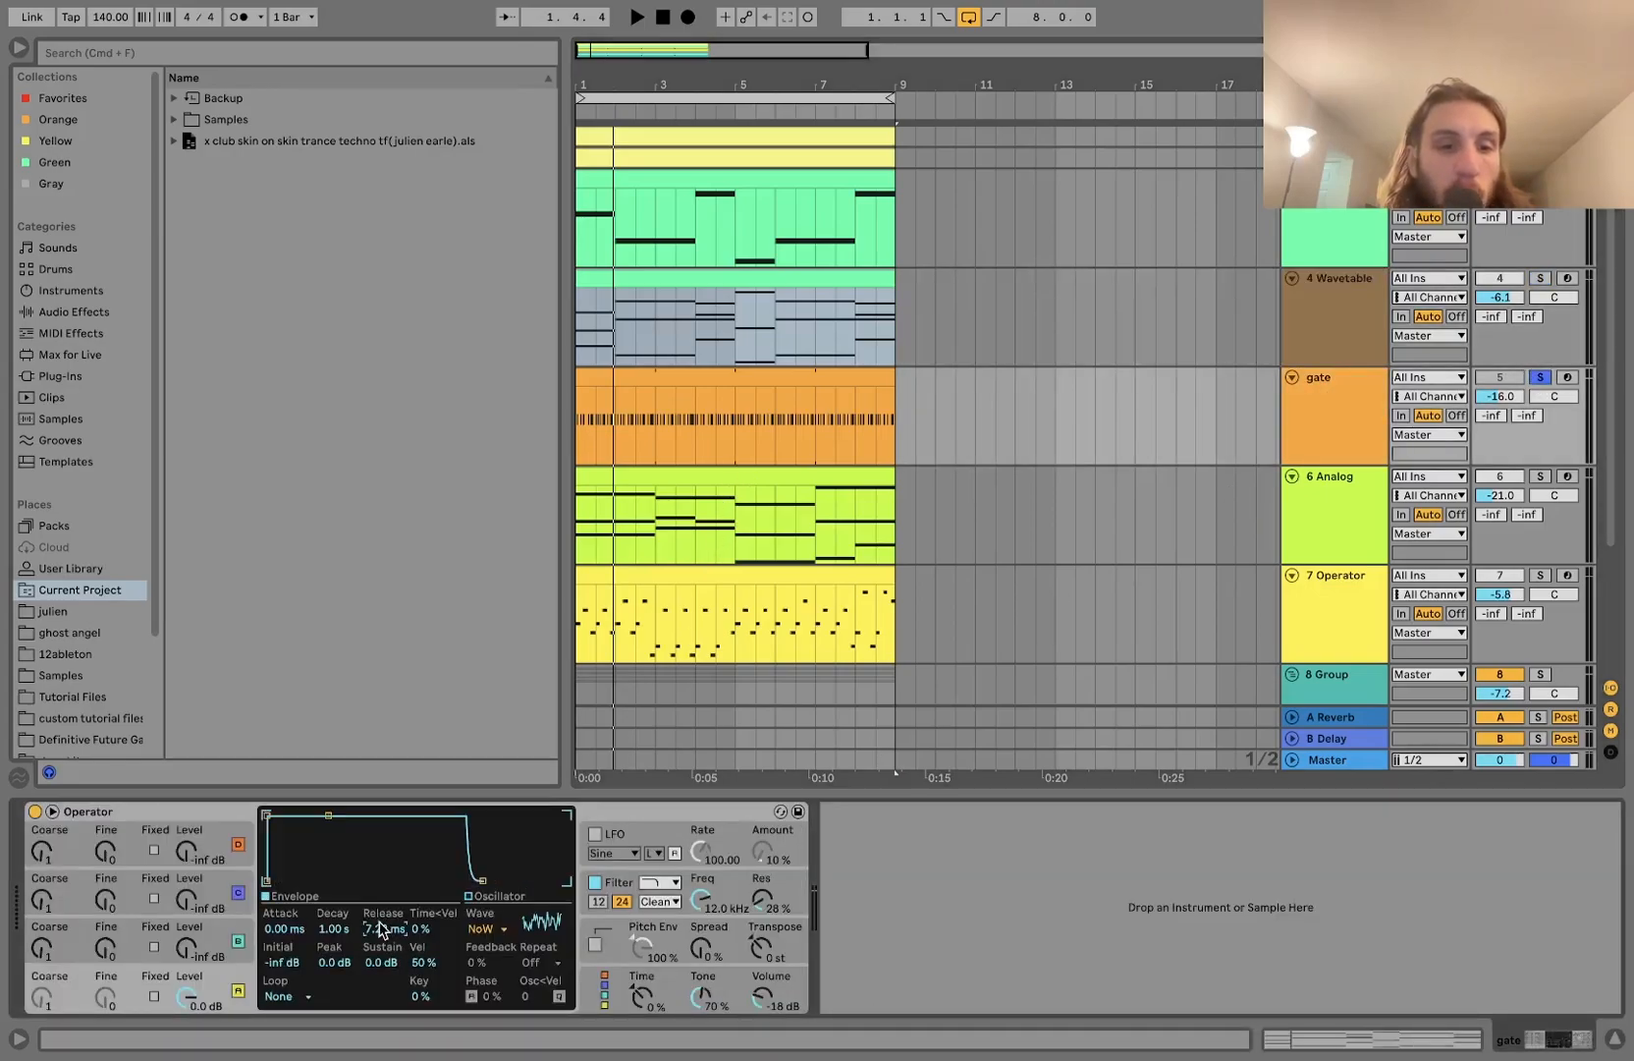
- Open the gate track's clip and examine its rhythm of repeated C3 notes during playback
click(679, 378)
double_click(679, 378)
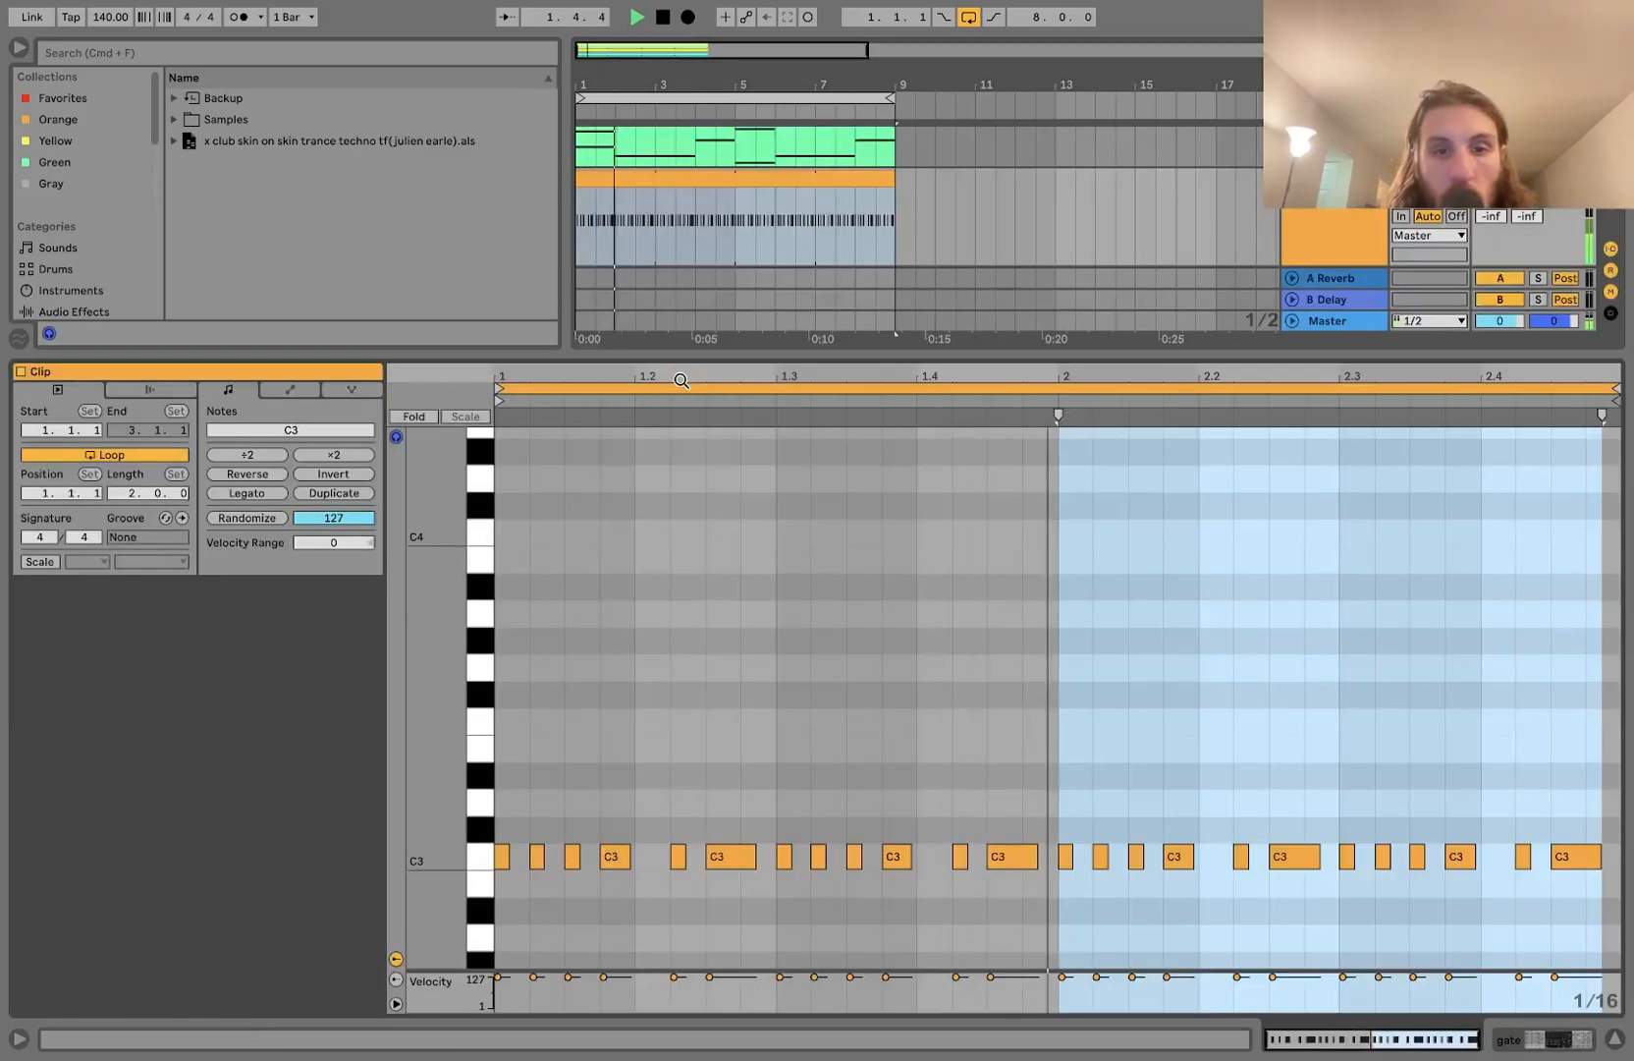
key(space)
- Return to the arrangement, solo the 4 Wavetable track instead of the gate track, and audition it with its Gate shown
double_click(1346, 220)
scroll(1458, 213, up, 3)
scroll(1459, 211, up, 1)
click(1317, 282)
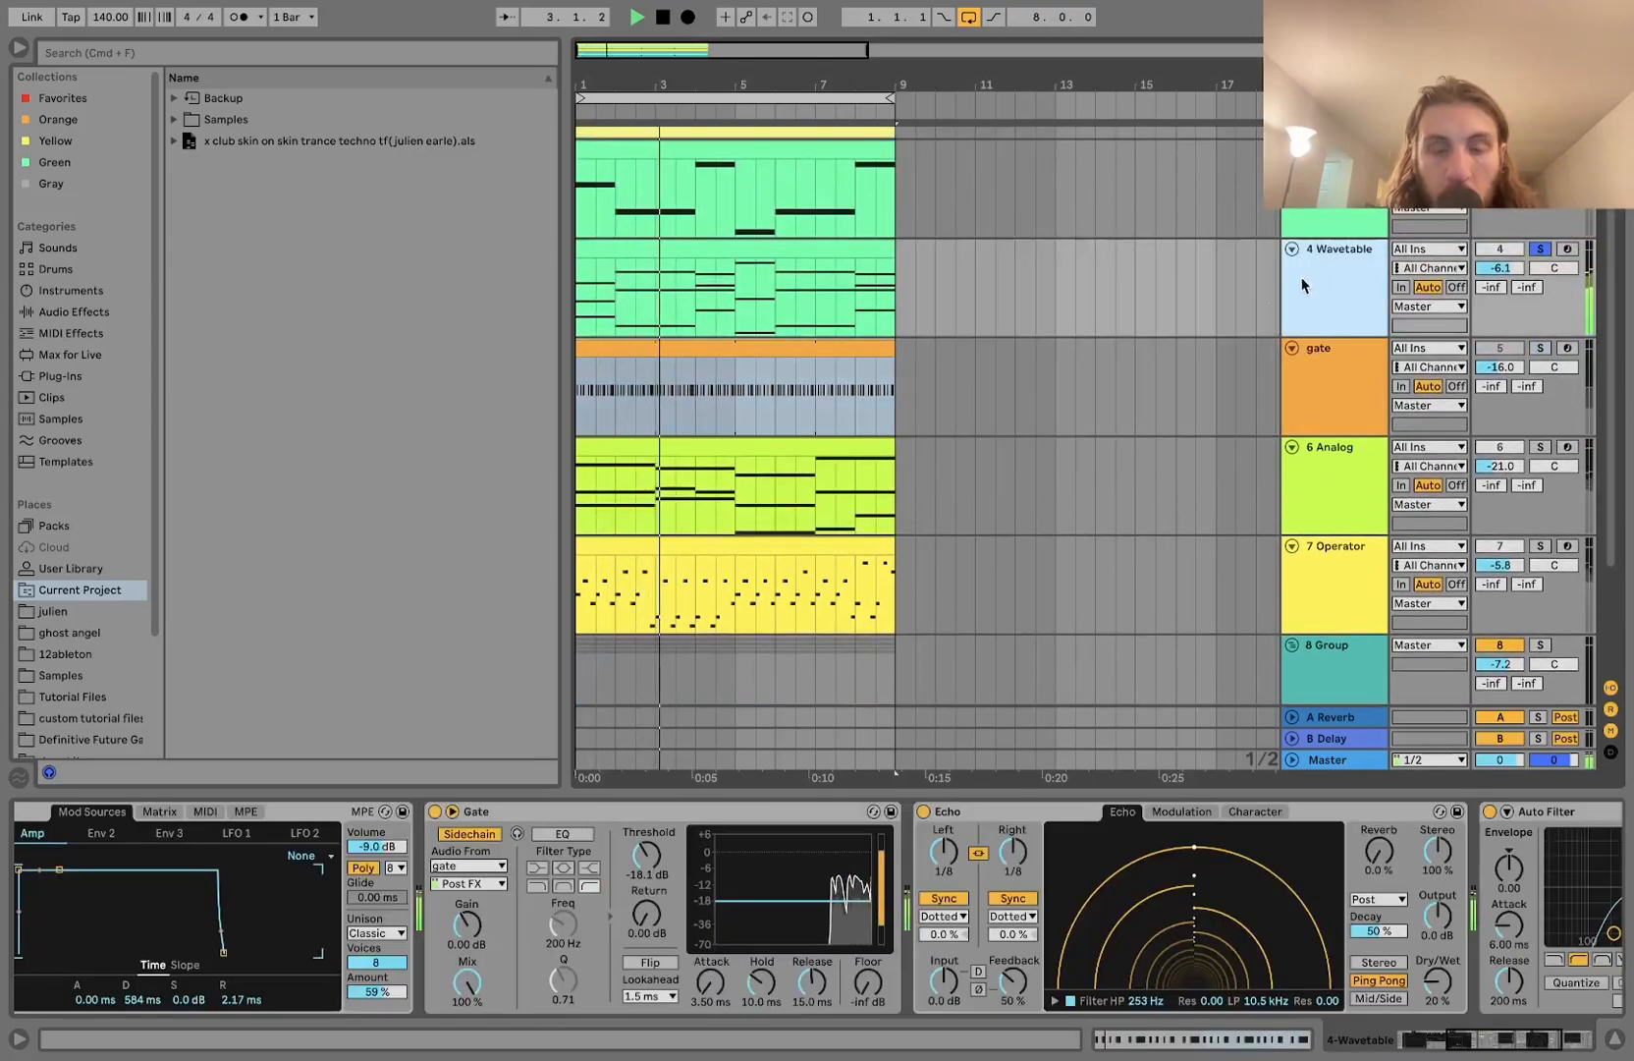
key(space)
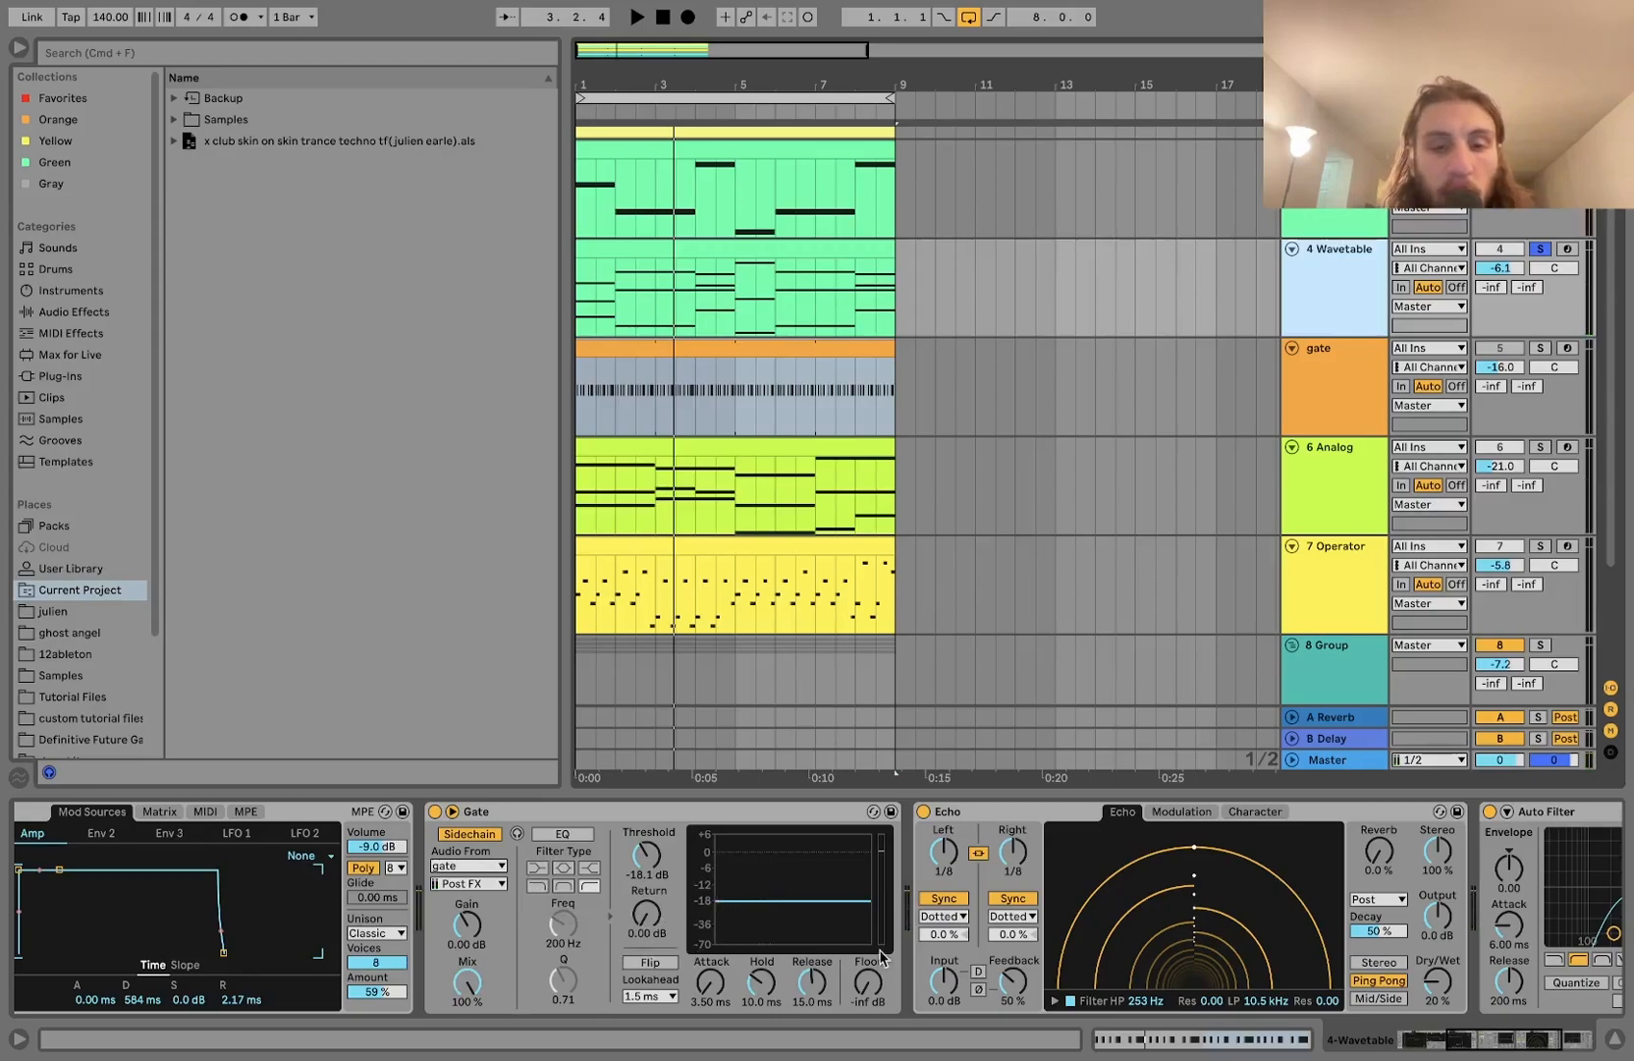
- Try a 0.11 ms release on the 4 Wavetable track's Gate during playback, undo it, and play the chords again
key(space)
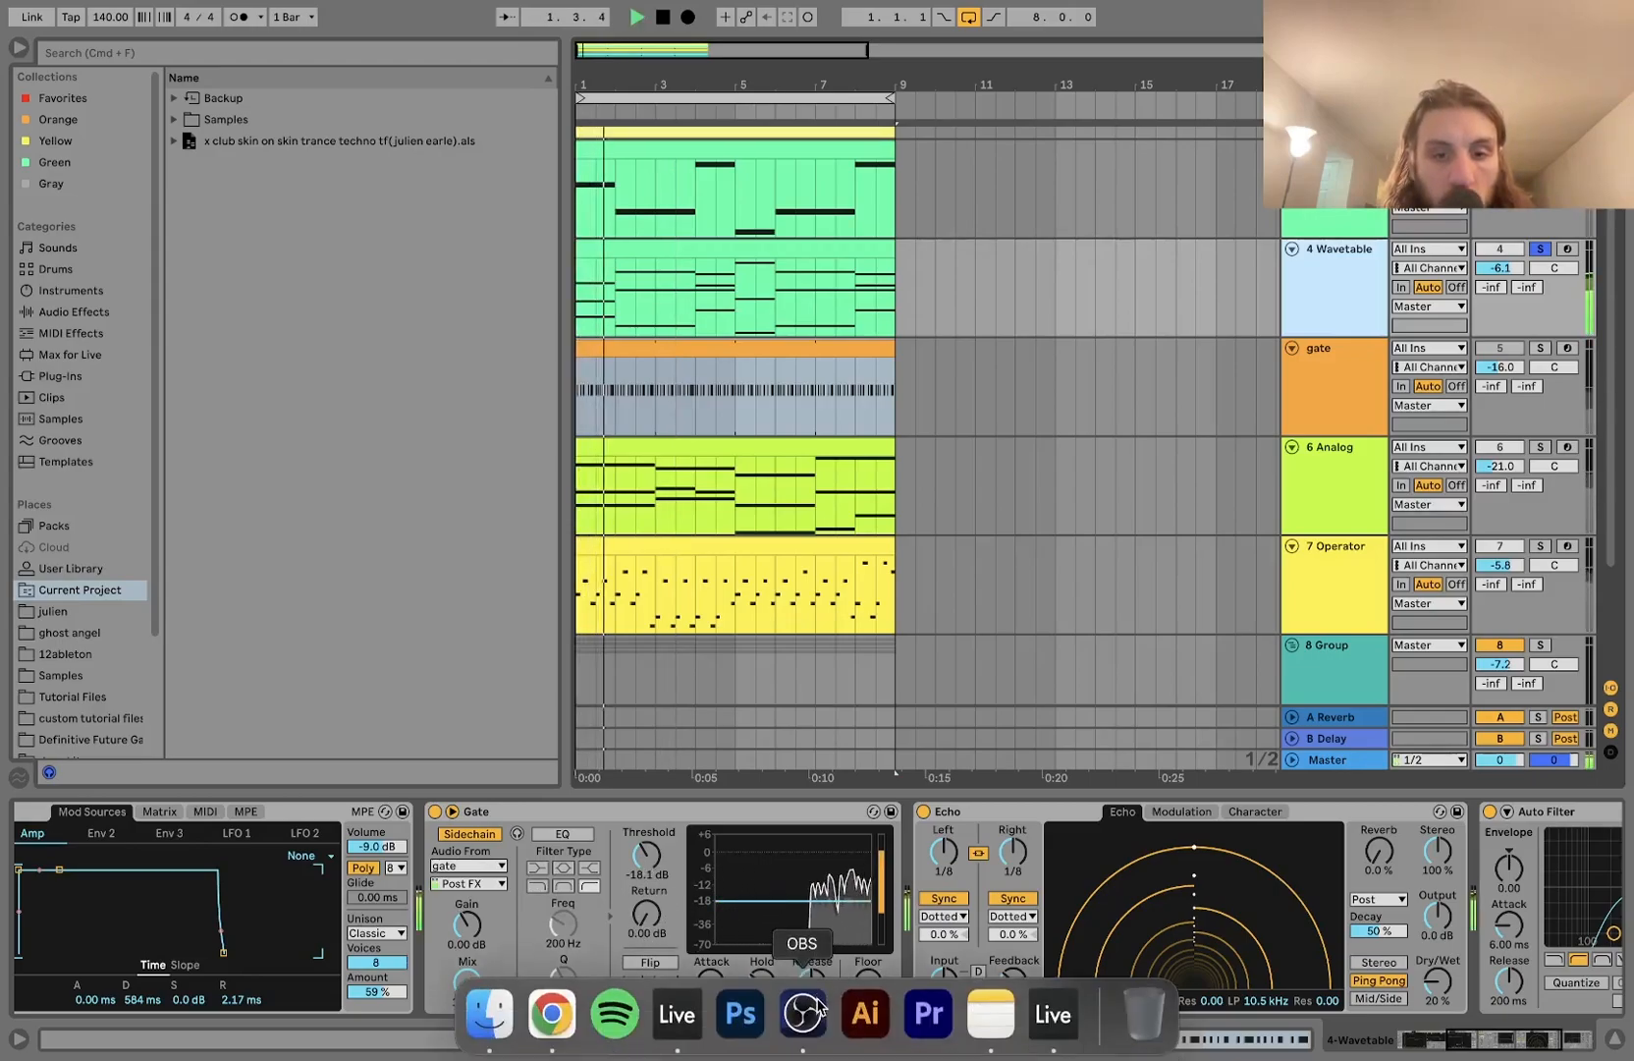
drag(815, 971, 814, 1041)
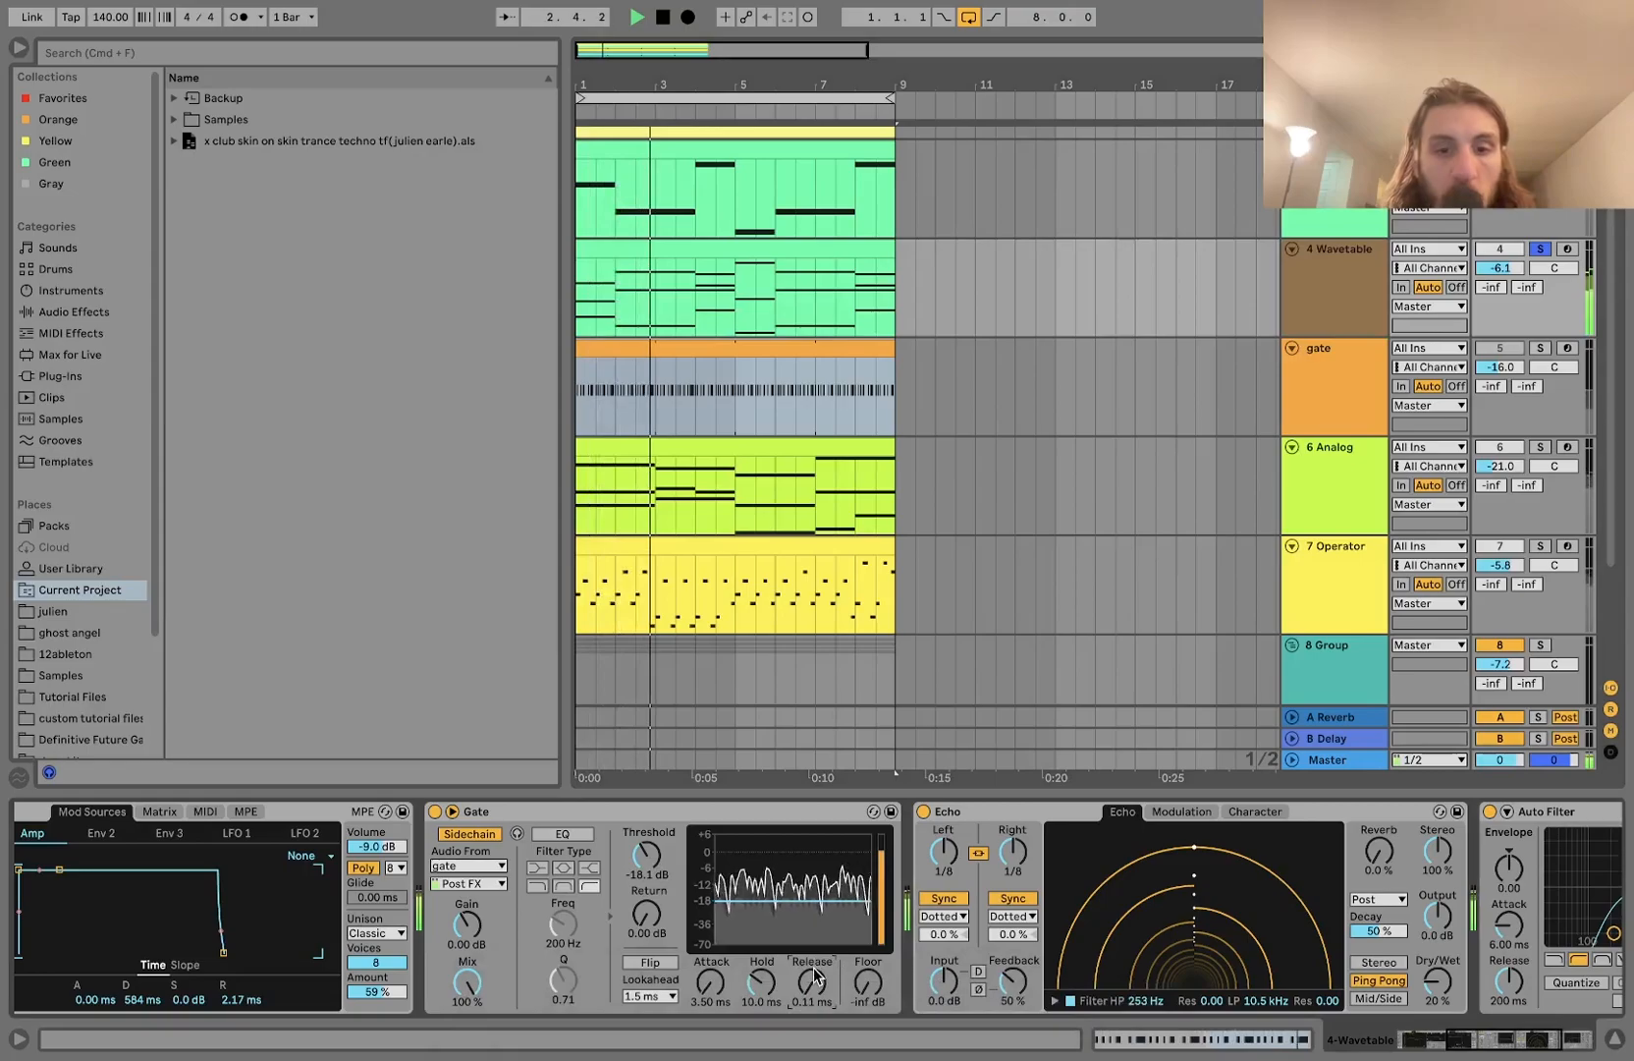
key(space)
key(super+z)
key(space)
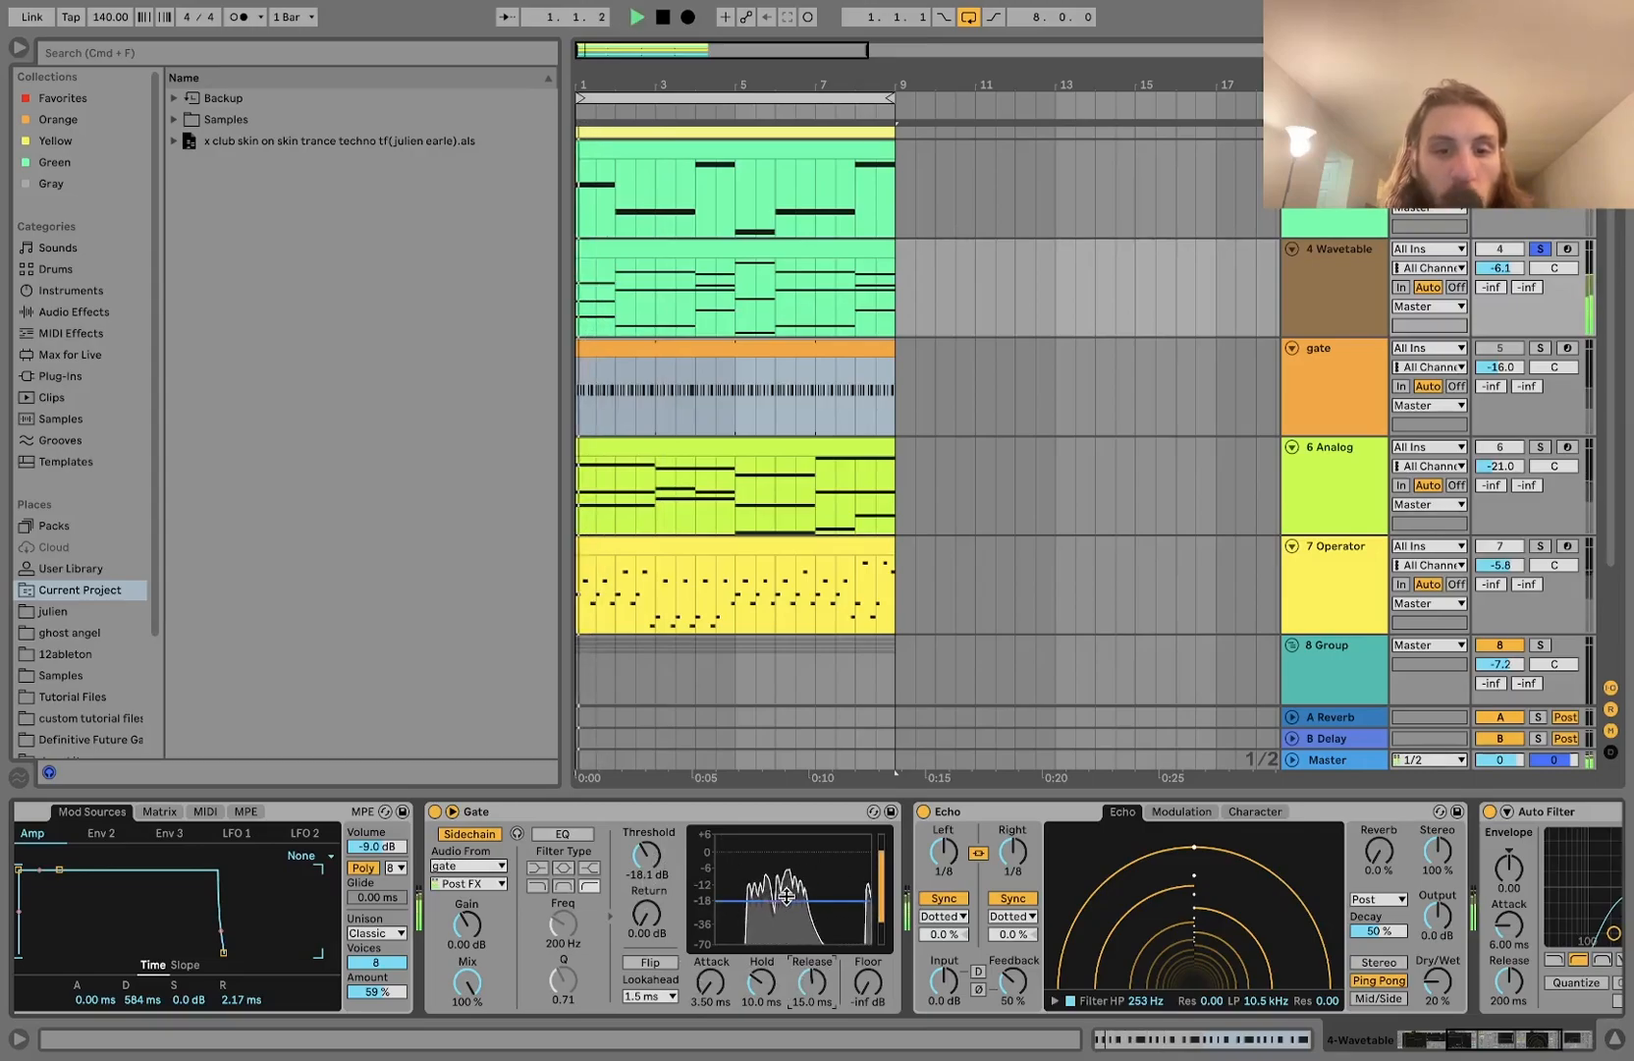
- Check the Echo and Auto Filter after the Gate, then solo the 6 Analog track and audition it with its devices shown
scroll(786, 895, right, 5)
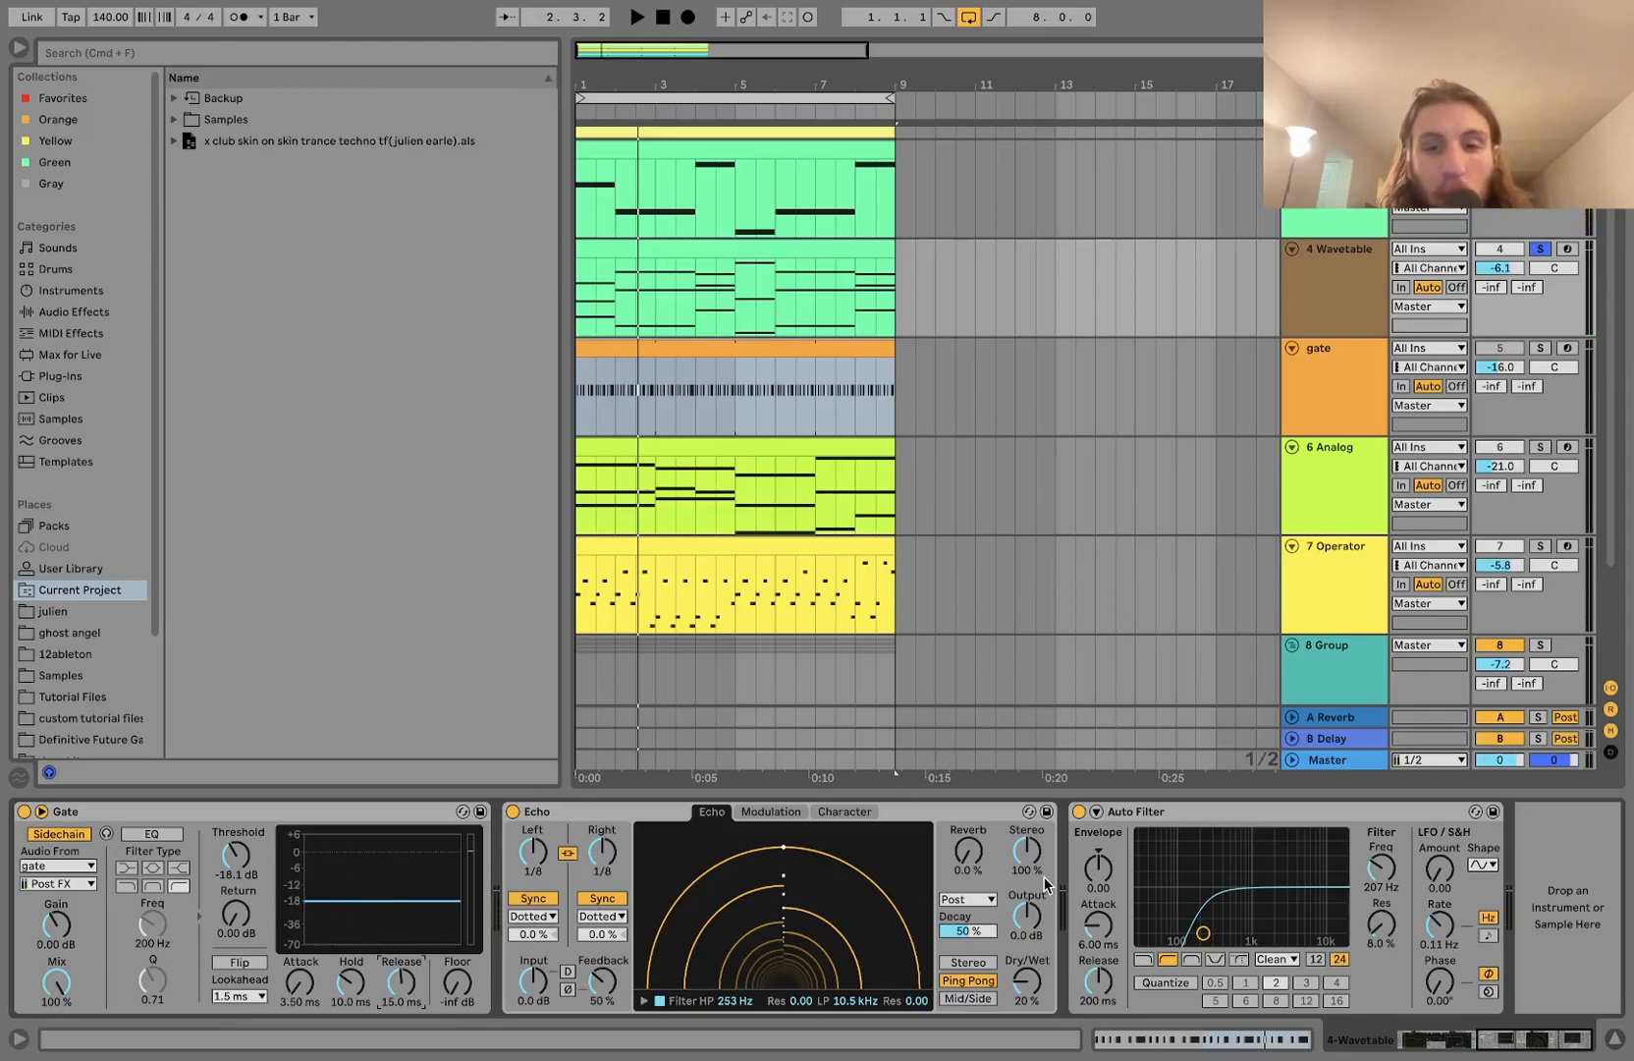
click(1542, 449)
click(1345, 478)
key(space)
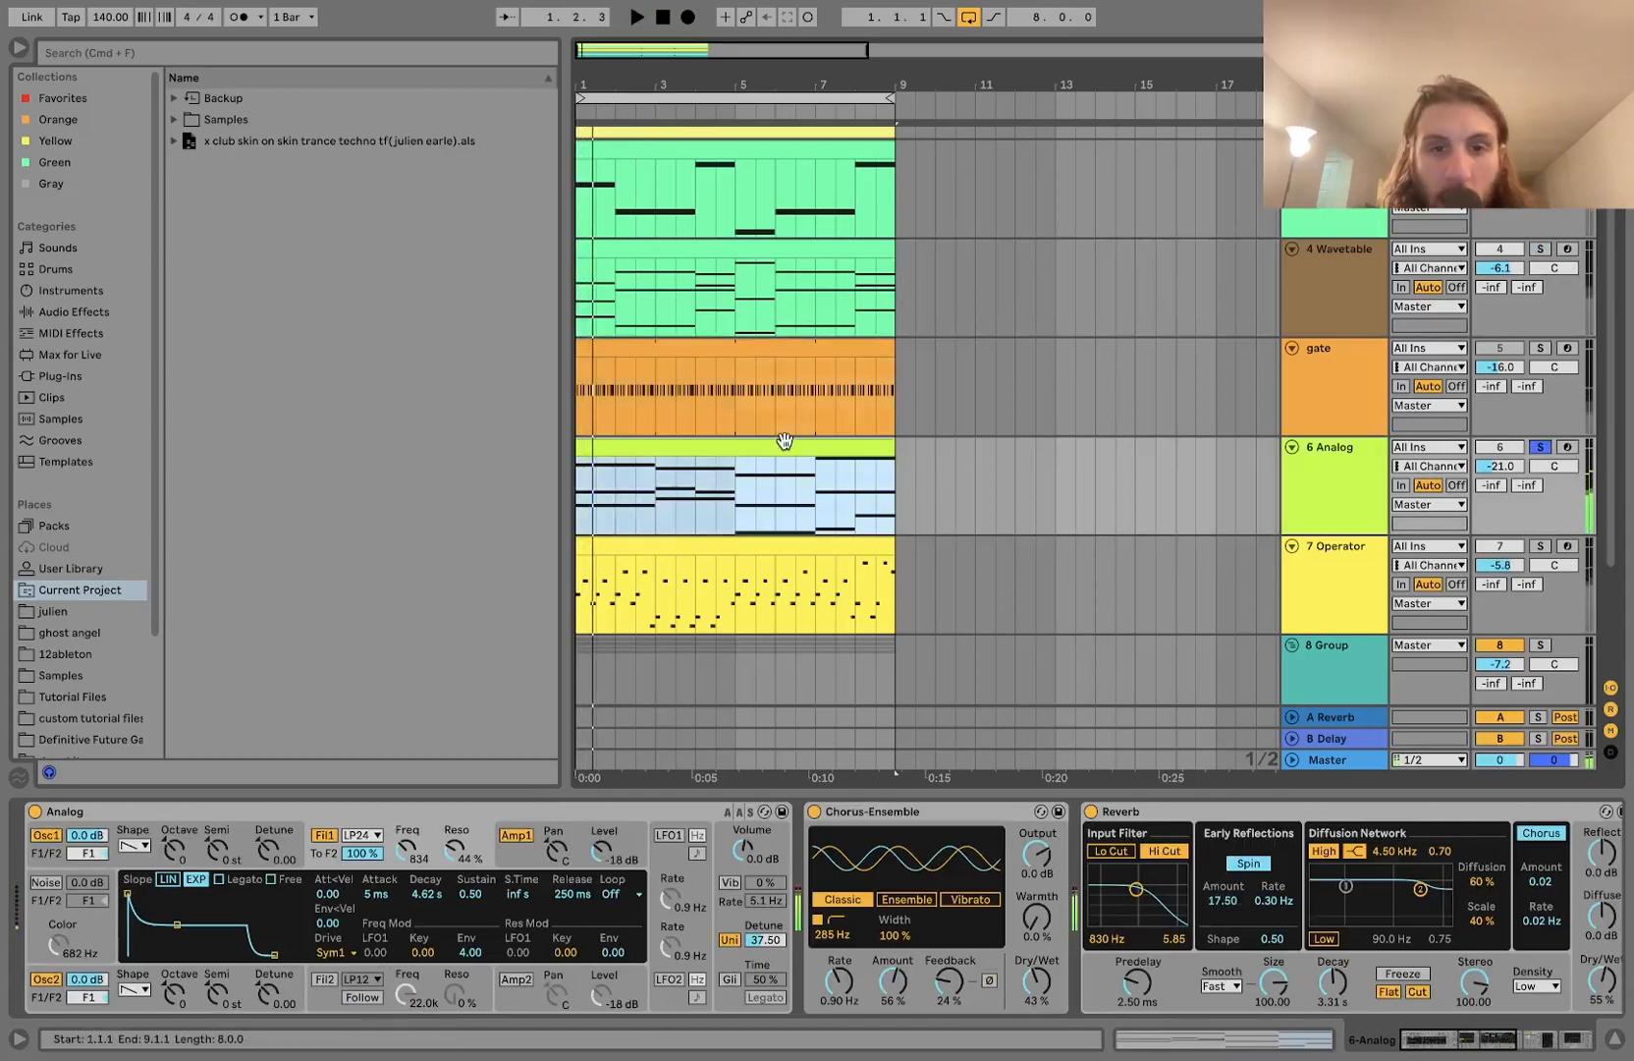
- Open the 6 Analog clip, examine its chord notes while it plays, and return to the arrangement
double_click(785, 441)
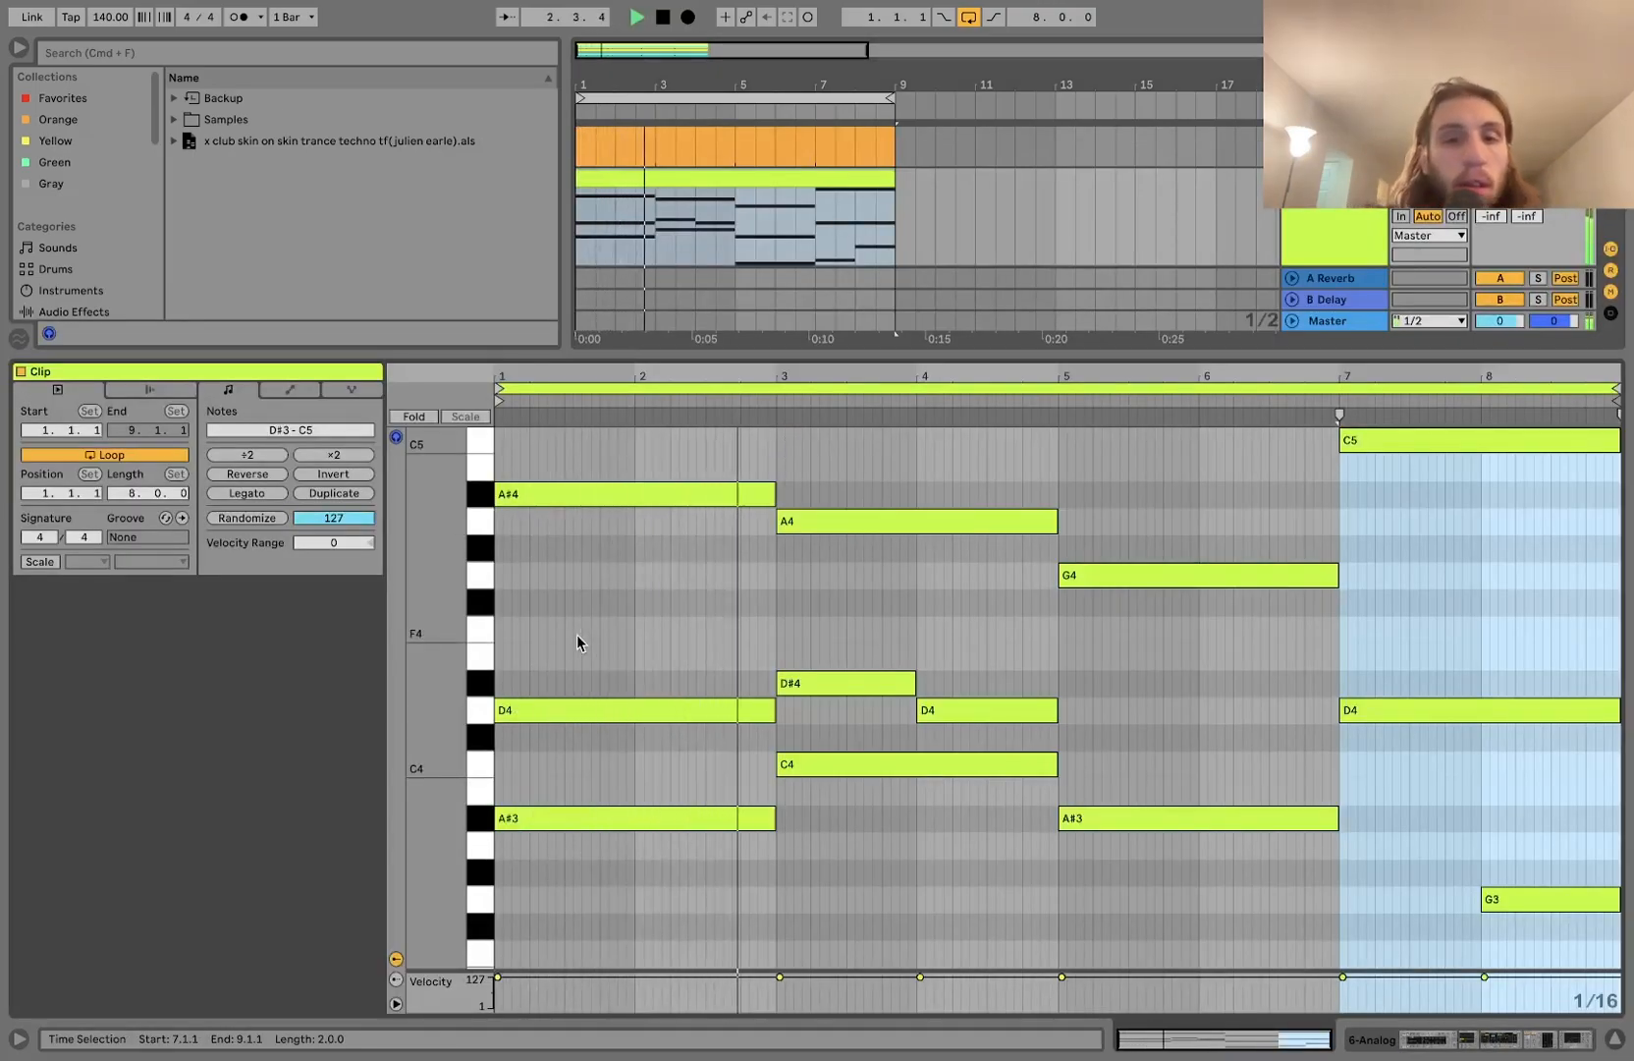
key(shift+Tab)
scroll(1324, 226, up, 4)
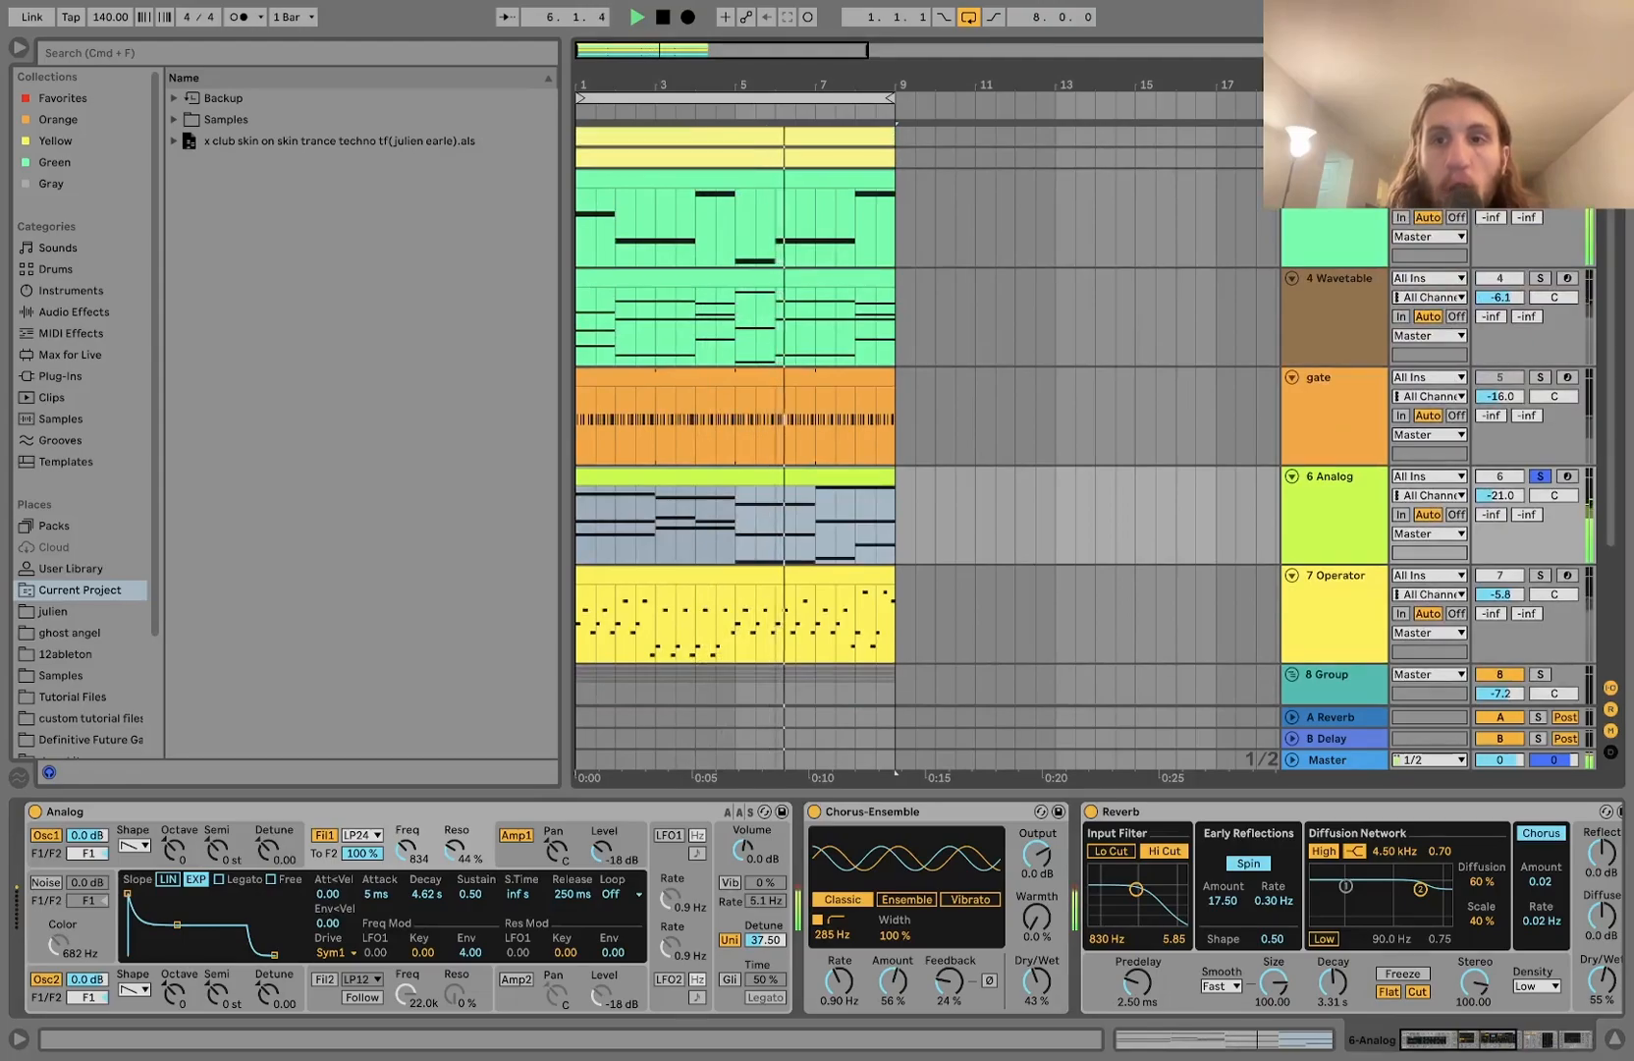
- Unsolo the 6 Analog track, stop playback, and select the Analog clip
click(1540, 476)
key(space)
click(783, 476)
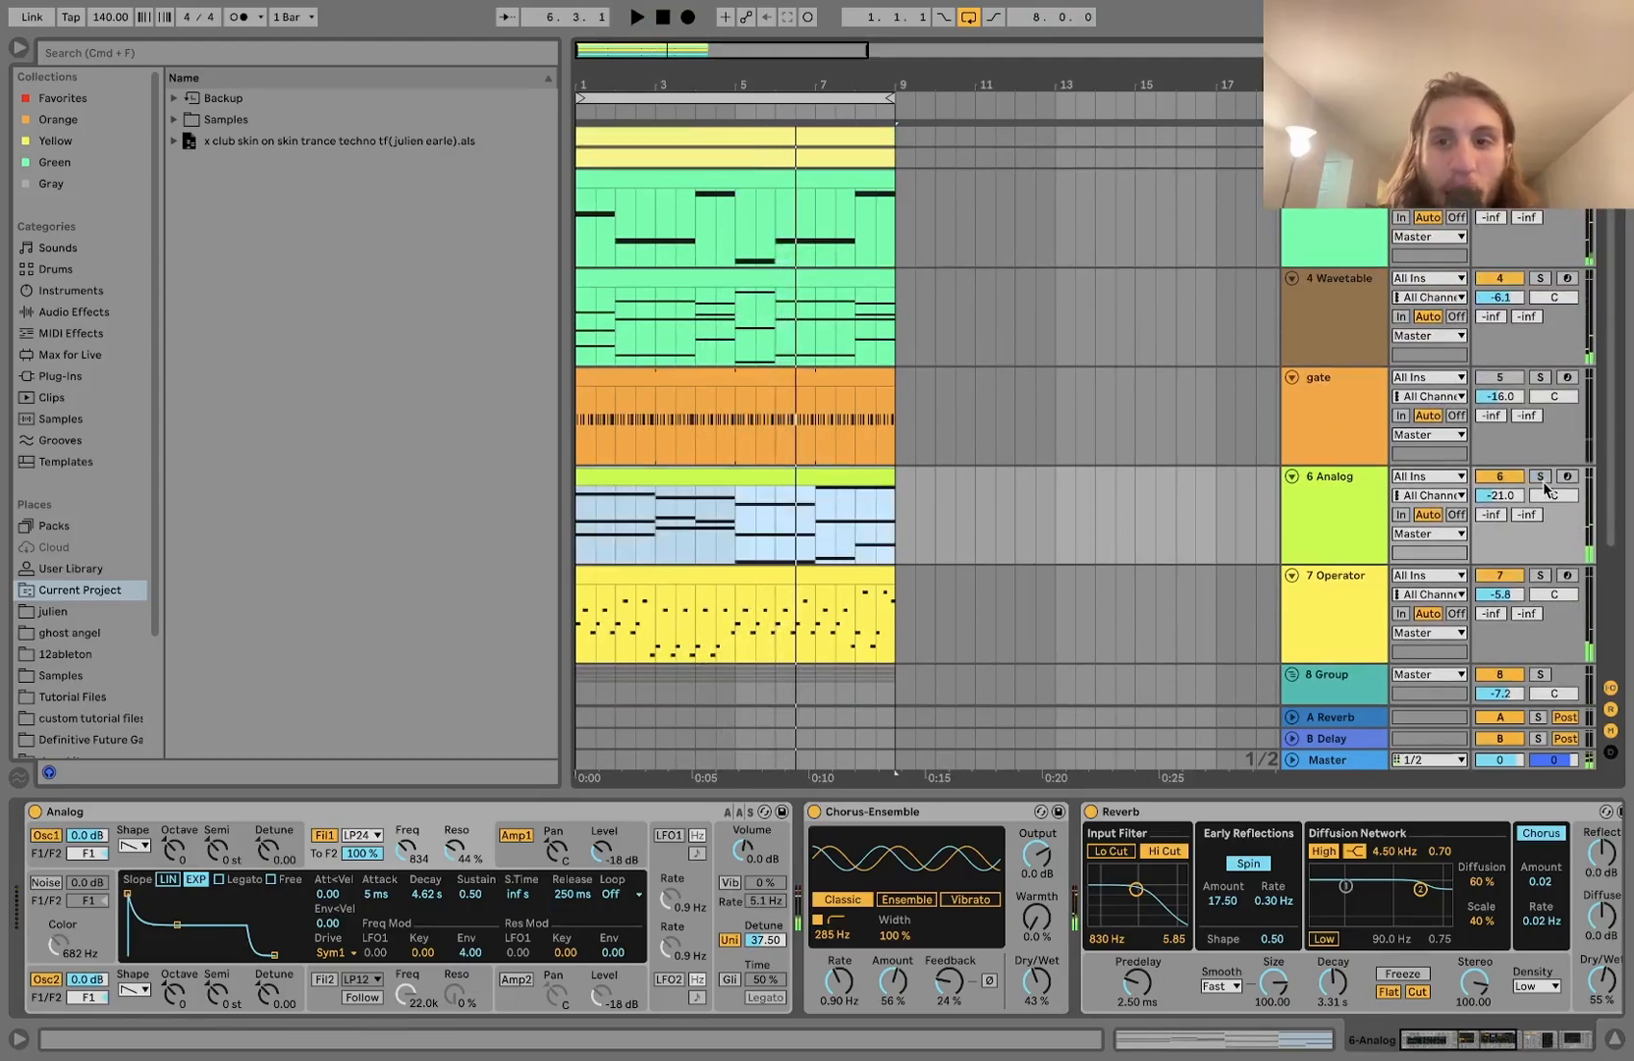
- Solo the 6 Analog track, examine the chord notes in its clip, and bring its devices back into view
click(1540, 476)
double_click(889, 502)
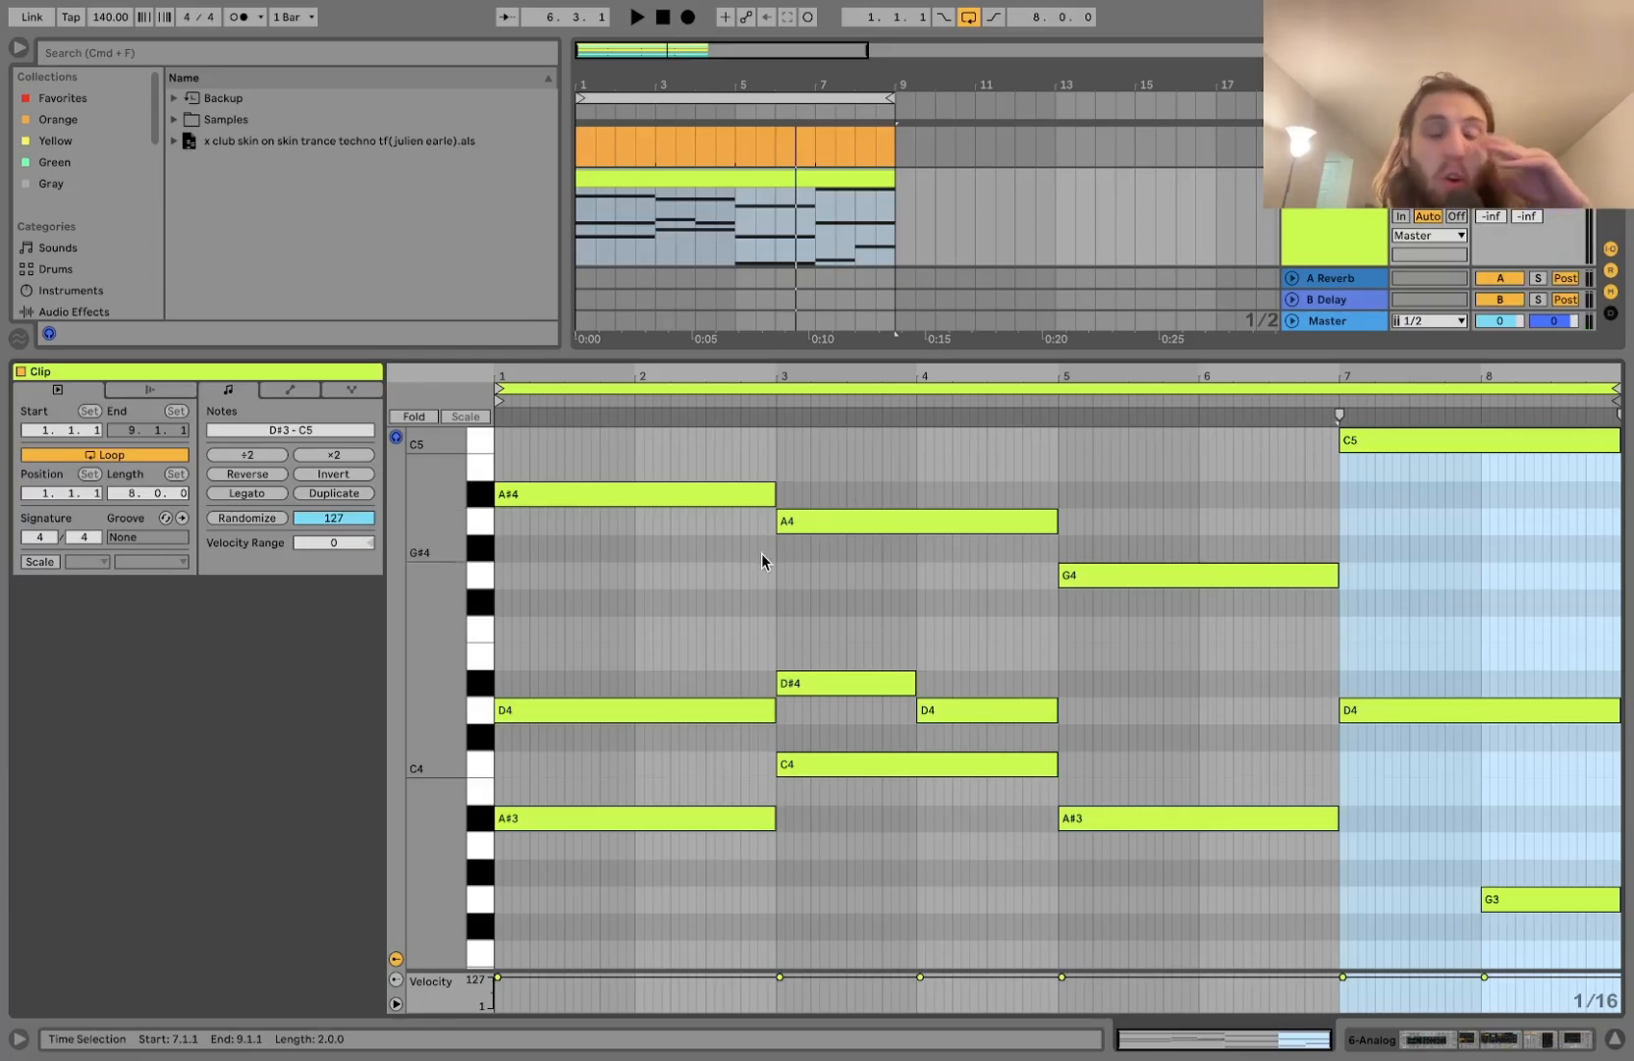
scroll(660, 820, down, 1)
scroll(660, 820, up, 2)
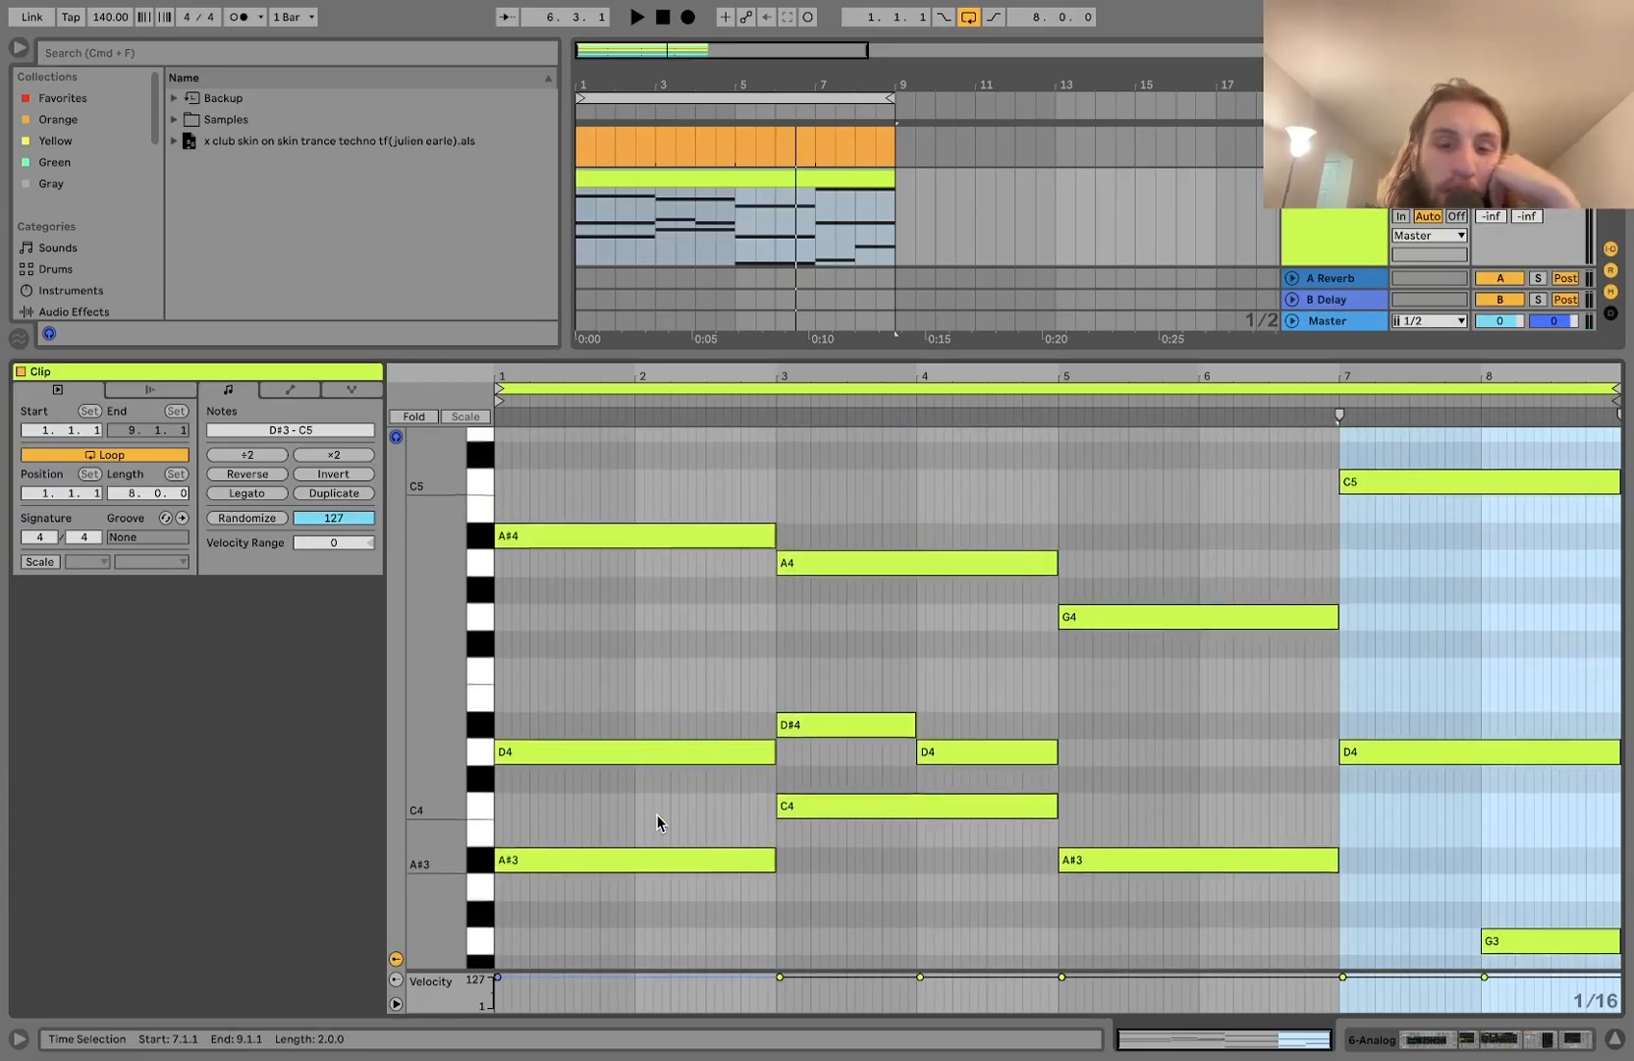
scroll(657, 823, down, 3)
scroll(658, 821, down, 2)
scroll(659, 820, up, 5)
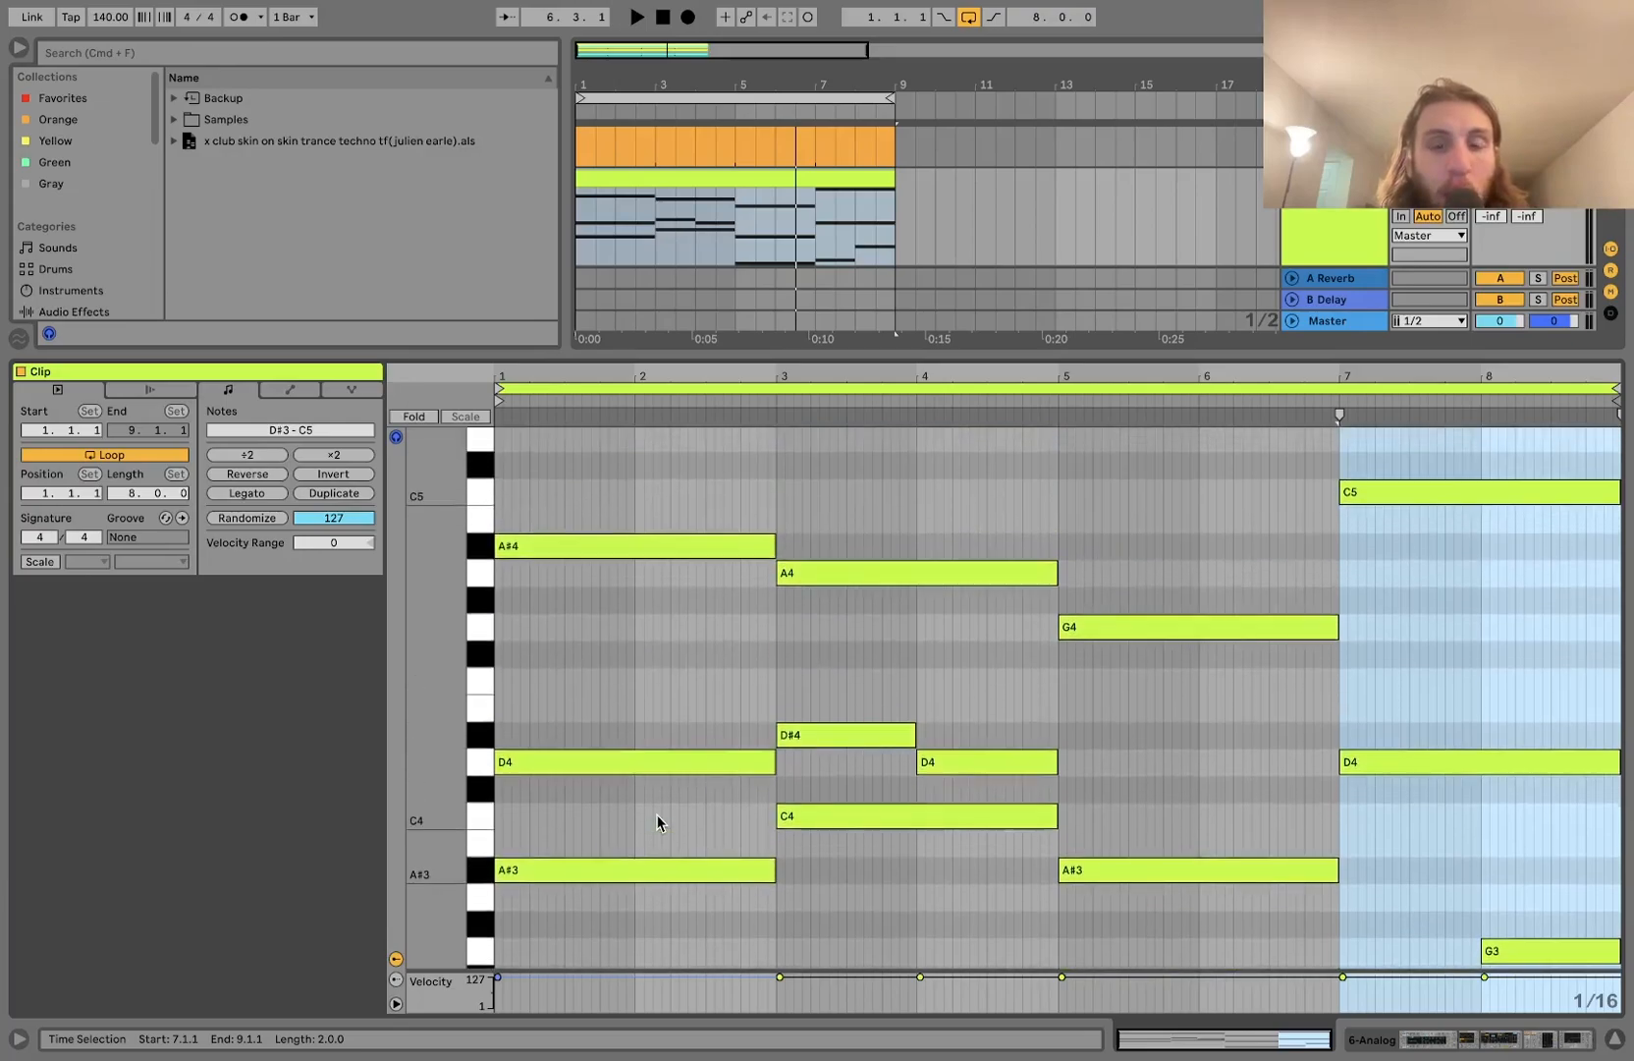
drag(480, 761, 427, 772)
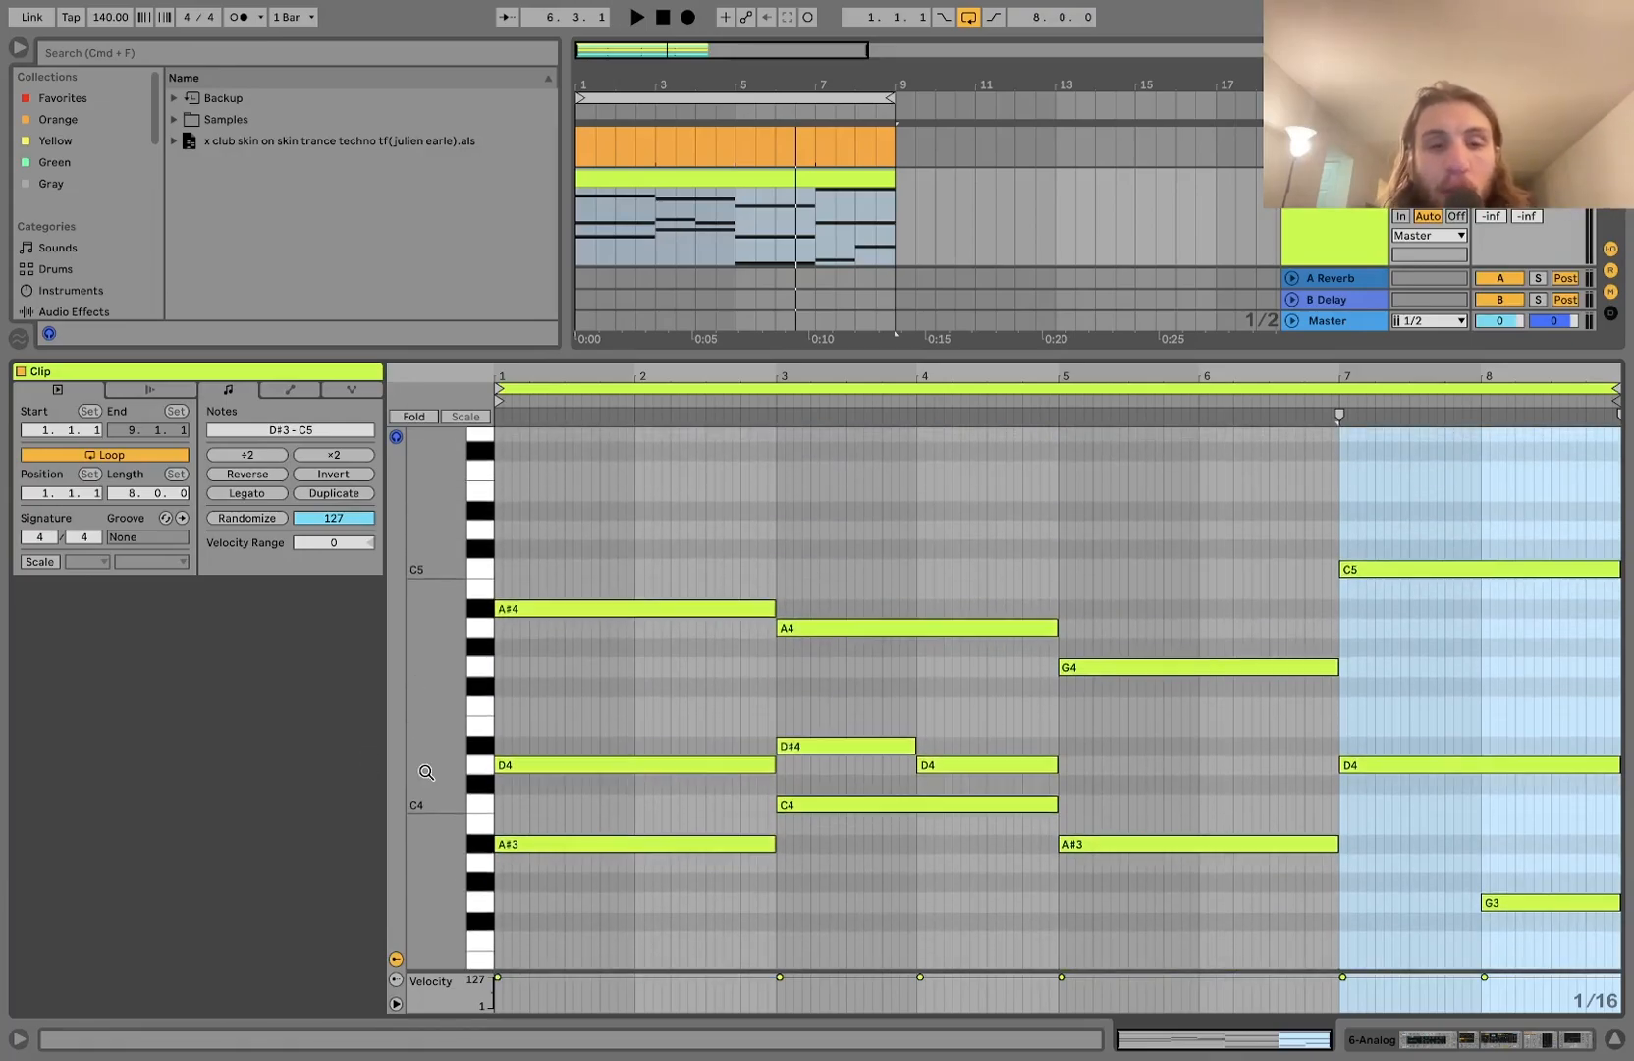
double_click(1365, 224)
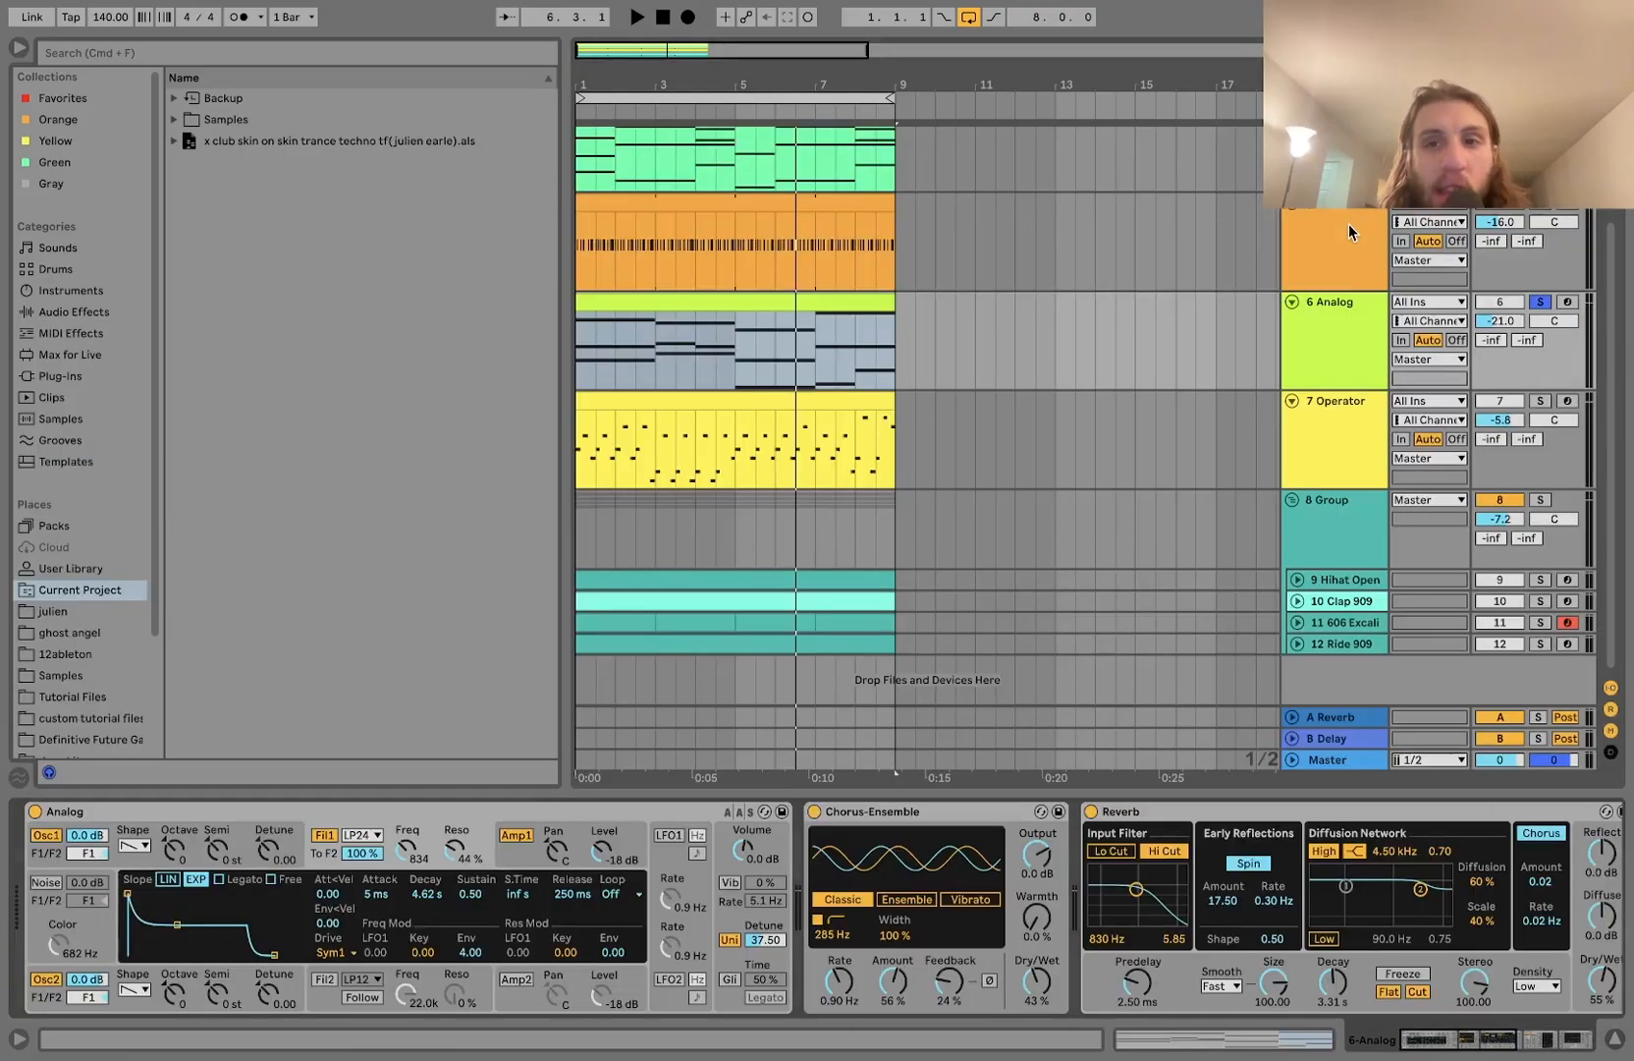
- Play the soloed 6 Analog part, reopen its clip to follow the notes, and stop playback
scroll(1365, 225, up, 4)
key(space)
double_click(791, 479)
key(space)
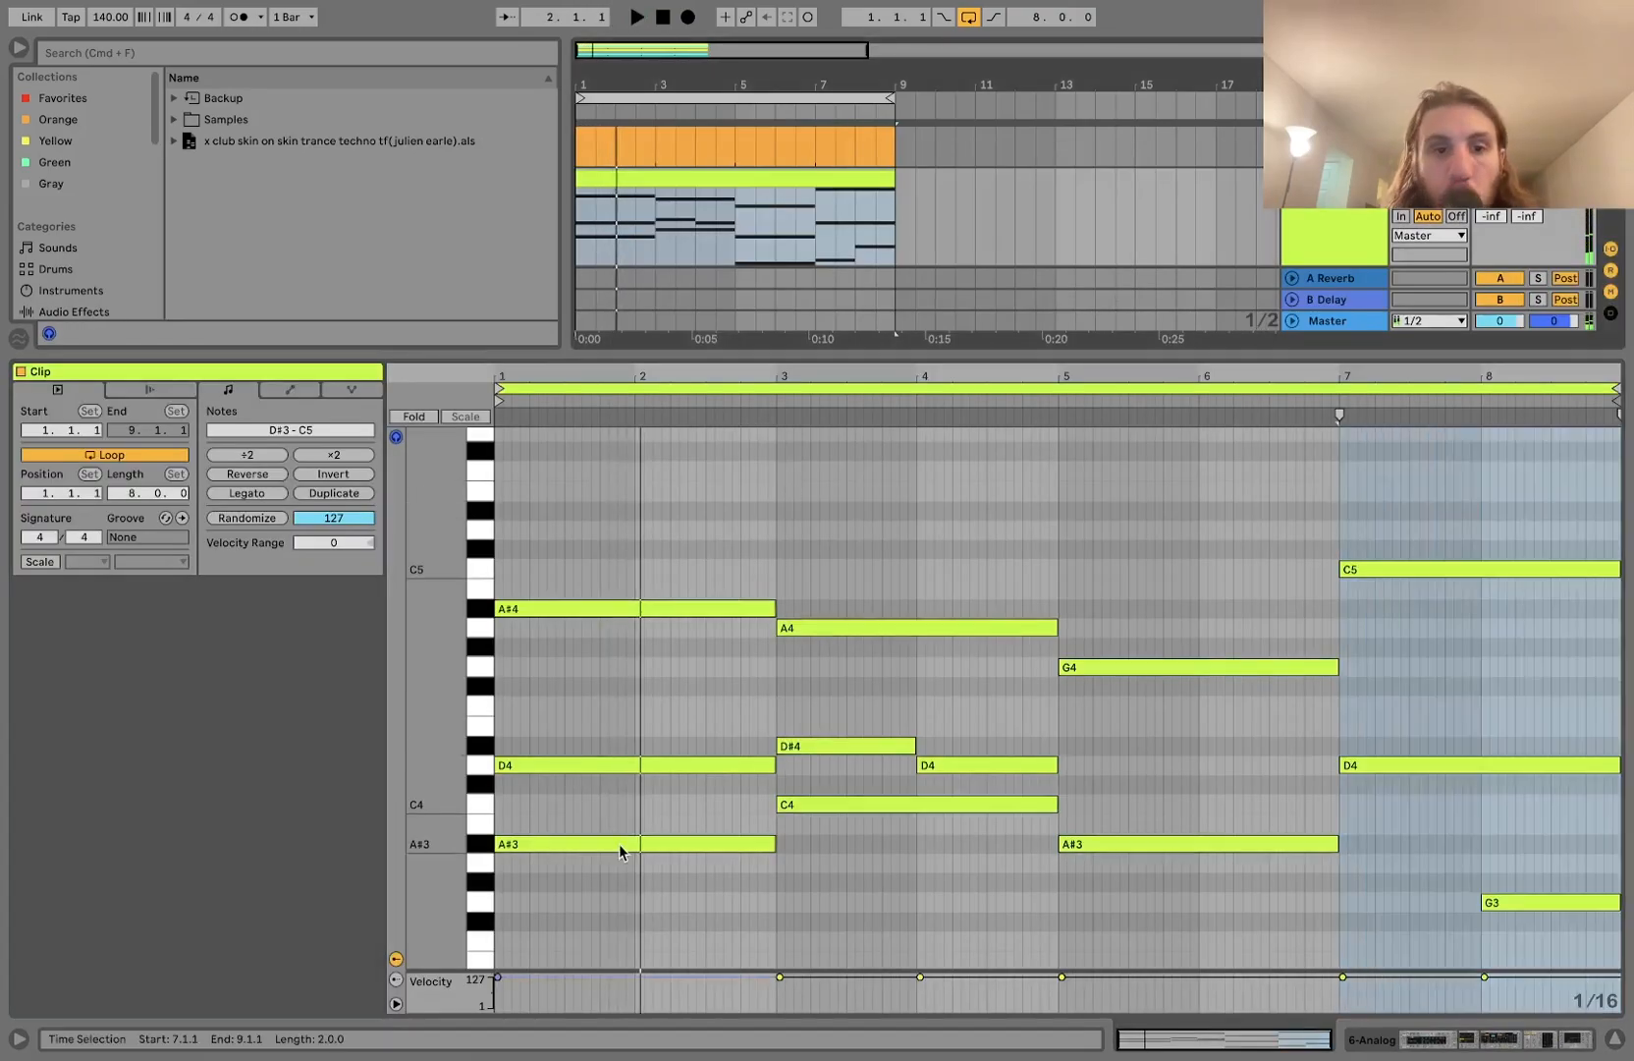
- Select the A#3 and D4 notes of the first chord in turn to point out its lower voices
click(541, 842)
click(538, 775)
click(552, 845)
click(553, 767)
click(556, 849)
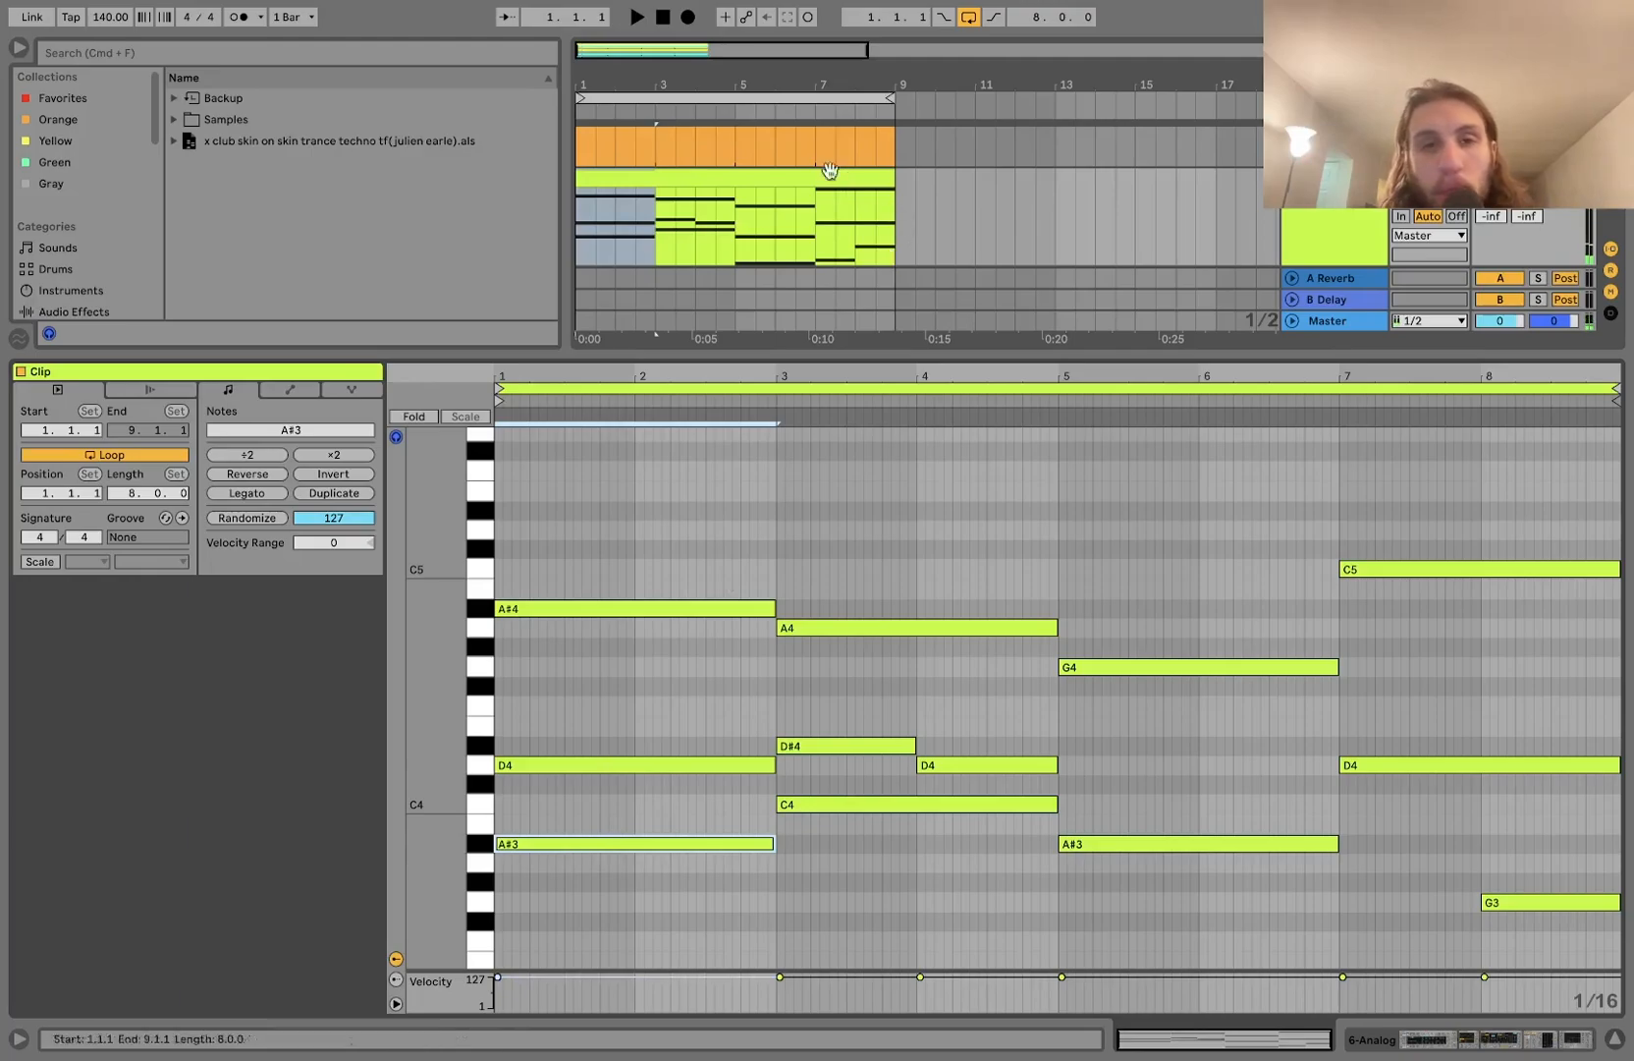
- Select all the notes of the second chord, C4 to A4, in bars 3 and 4 of the Analog clip
scroll(815, 162, down, 4)
scroll(811, 167, up, 6)
scroll(811, 172, down, 3)
scroll(811, 165, down, 2)
drag(814, 604, 1046, 890)
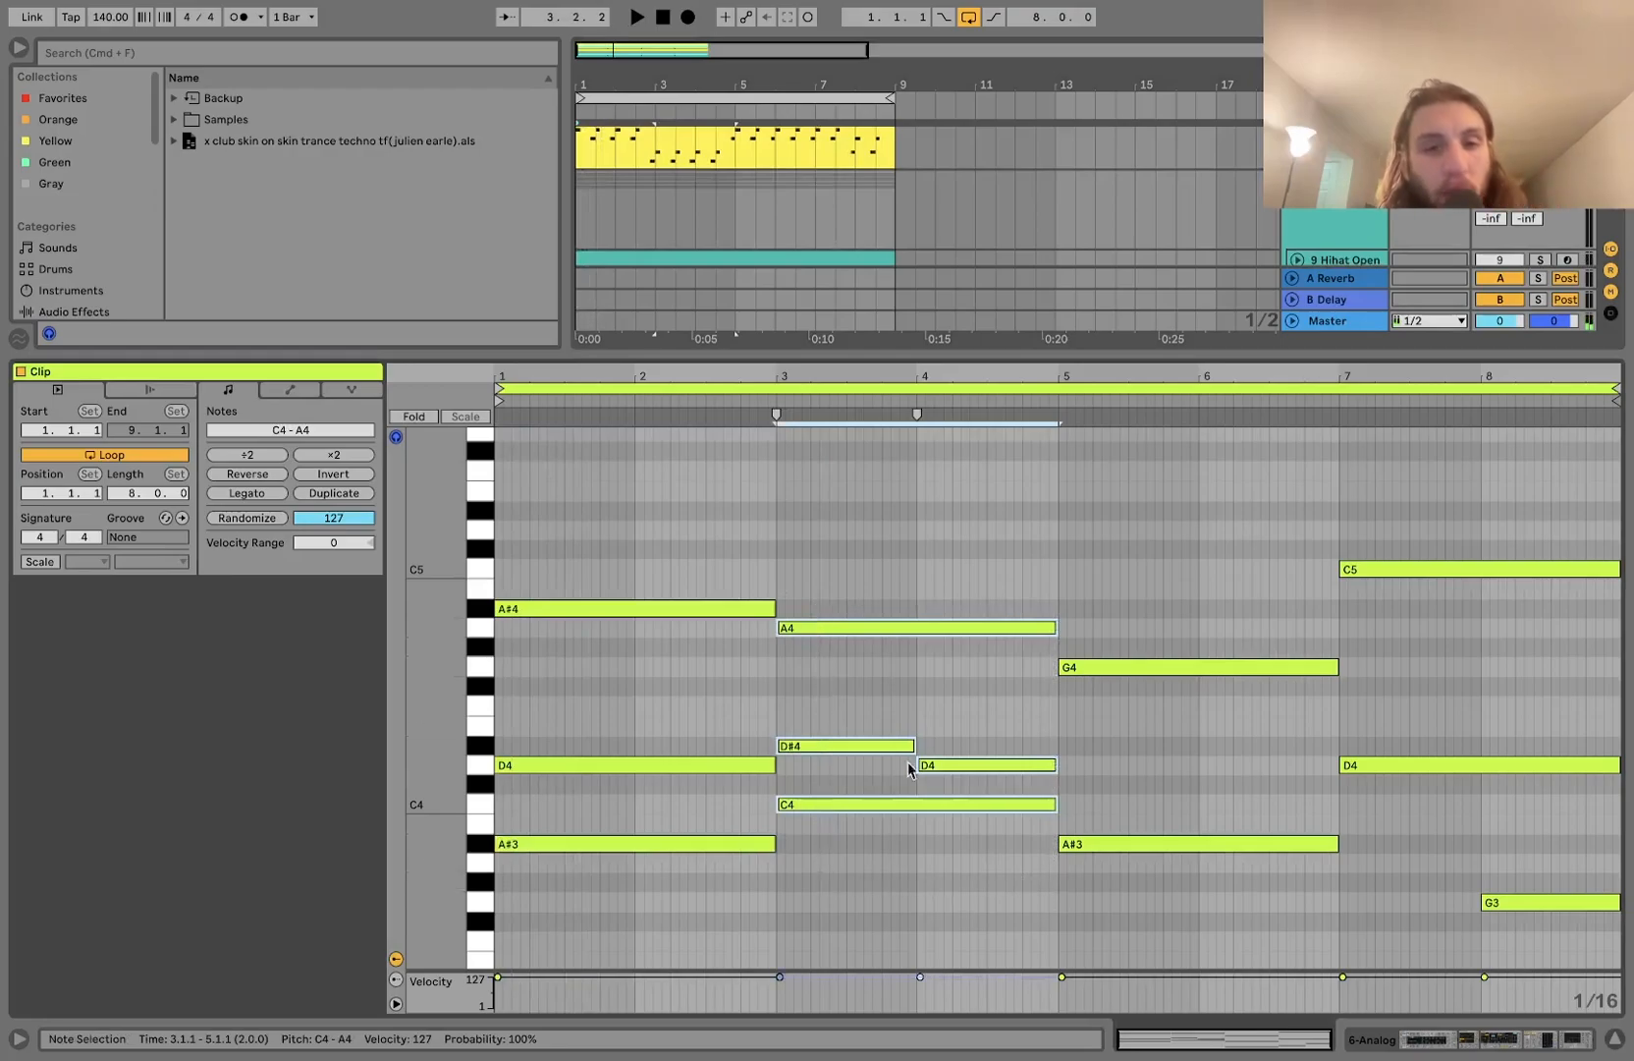
- Compare the voices across the first two chords by selecting the A#4 and A4 notes, then the D4, D#4 and D4 notes
click(696, 609)
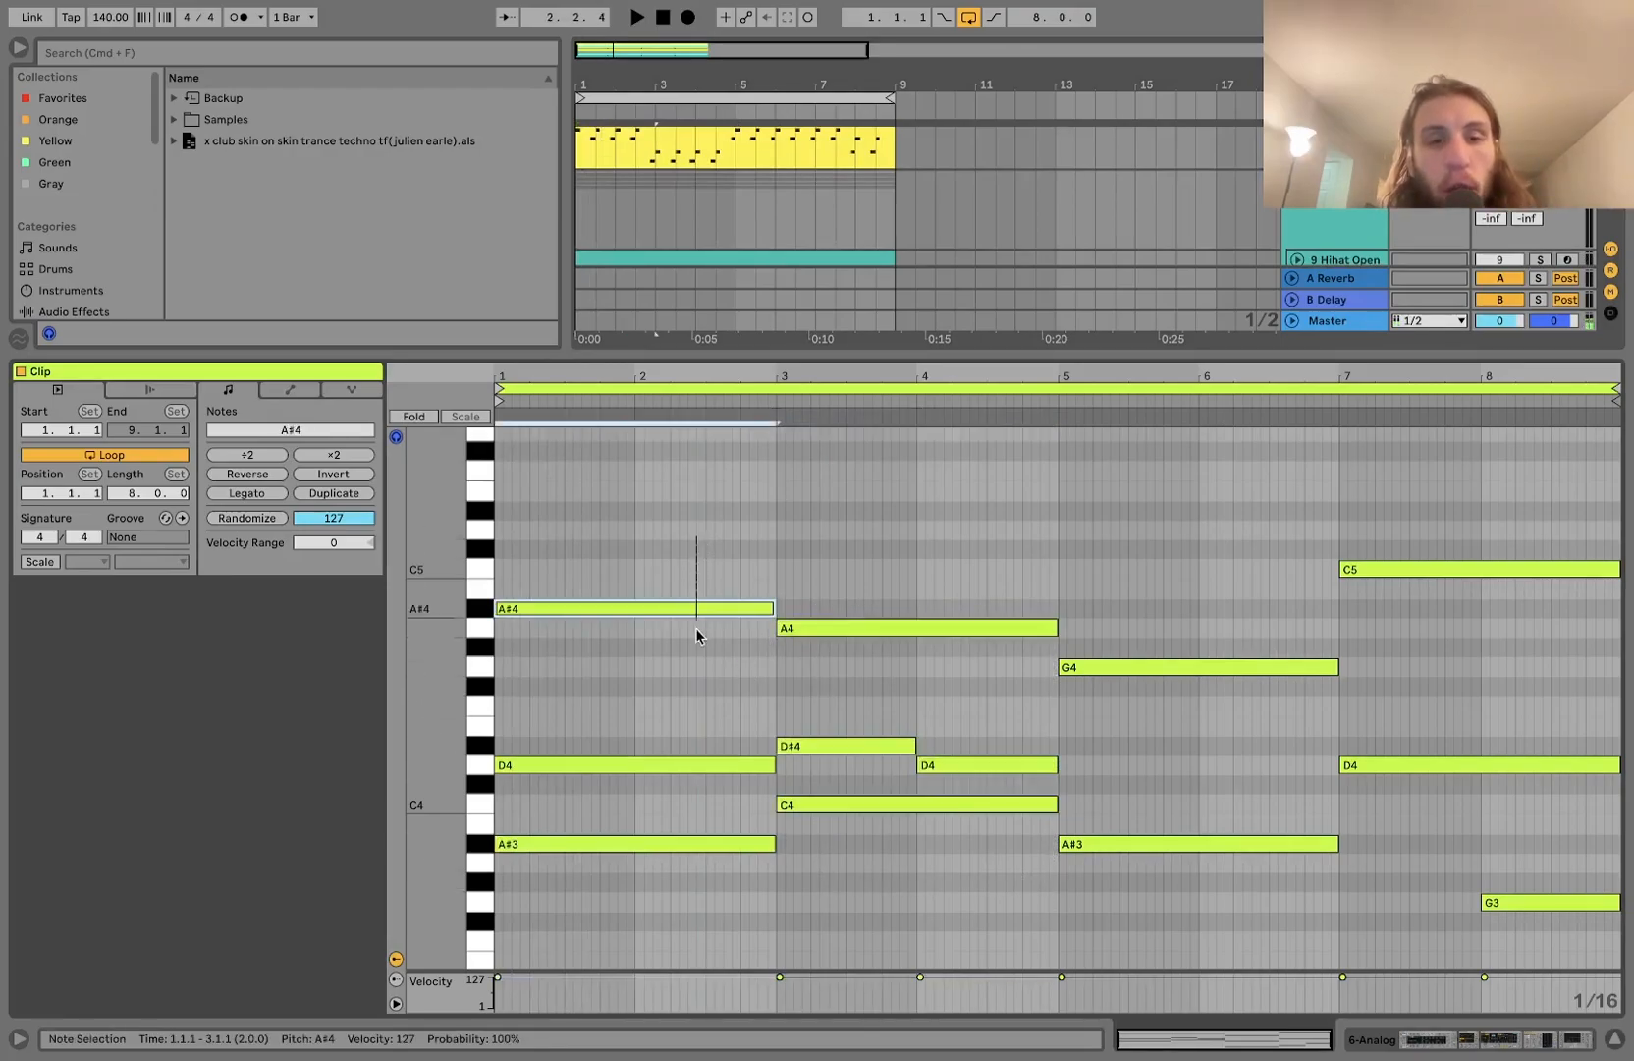
shift+click(821, 628)
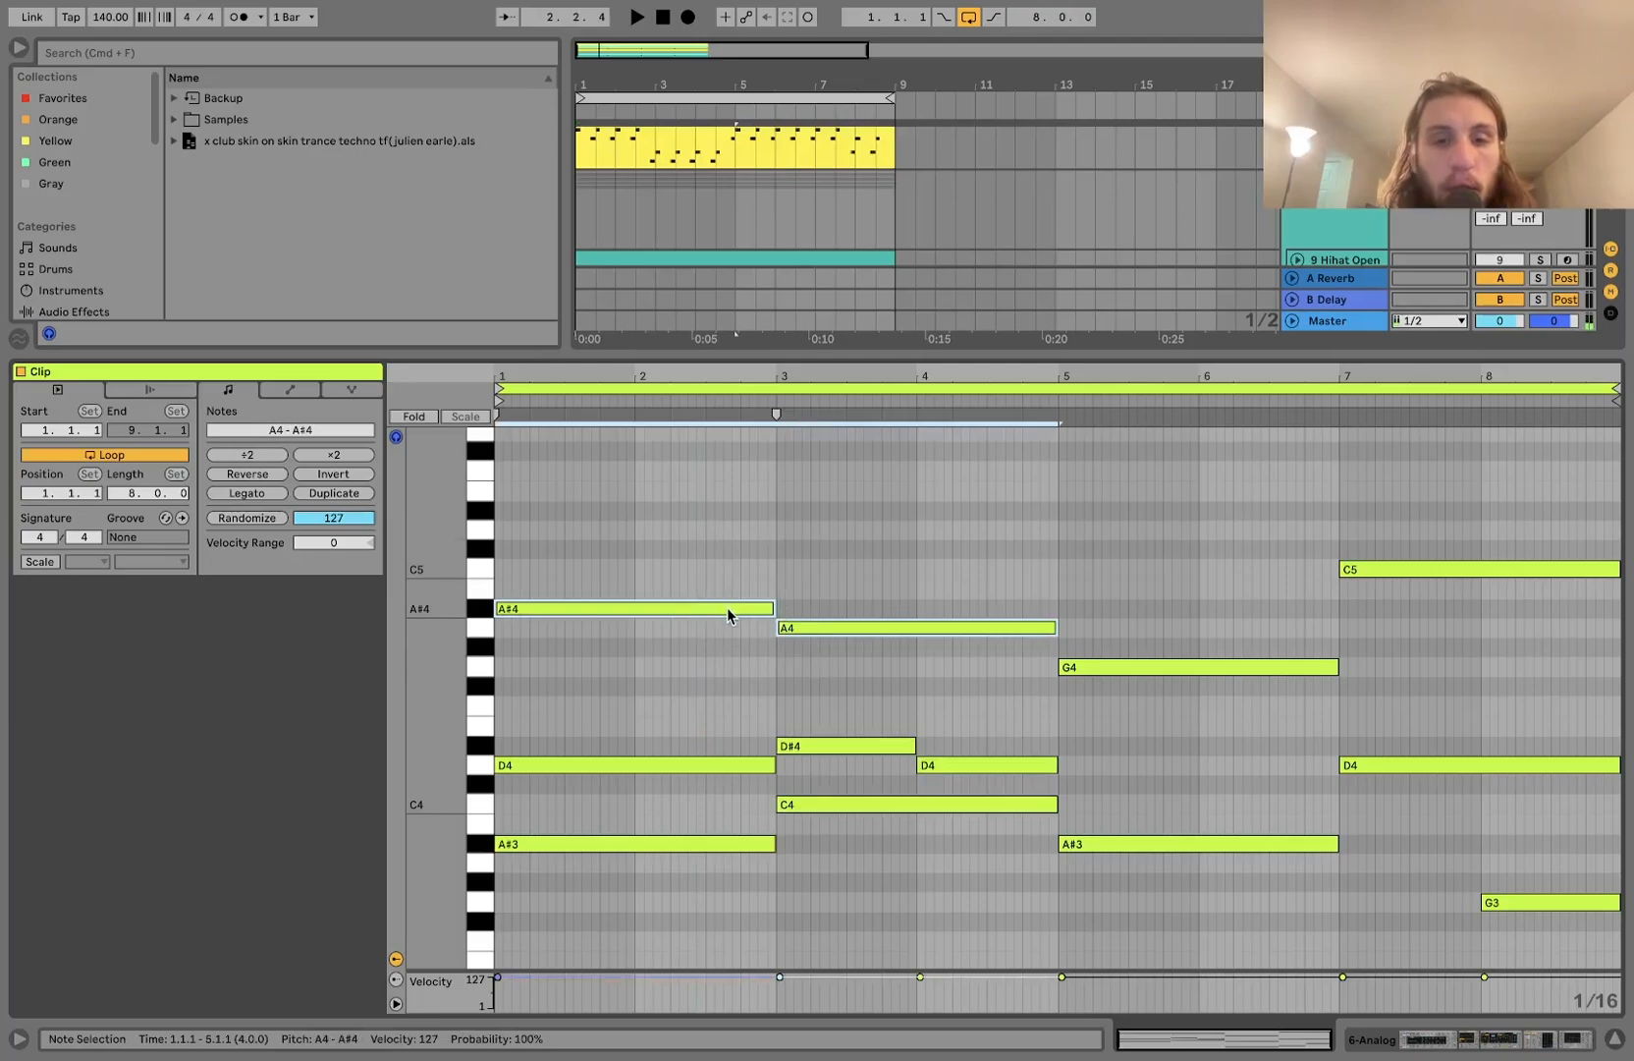
drag(738, 569, 801, 650)
drag(756, 788, 1016, 732)
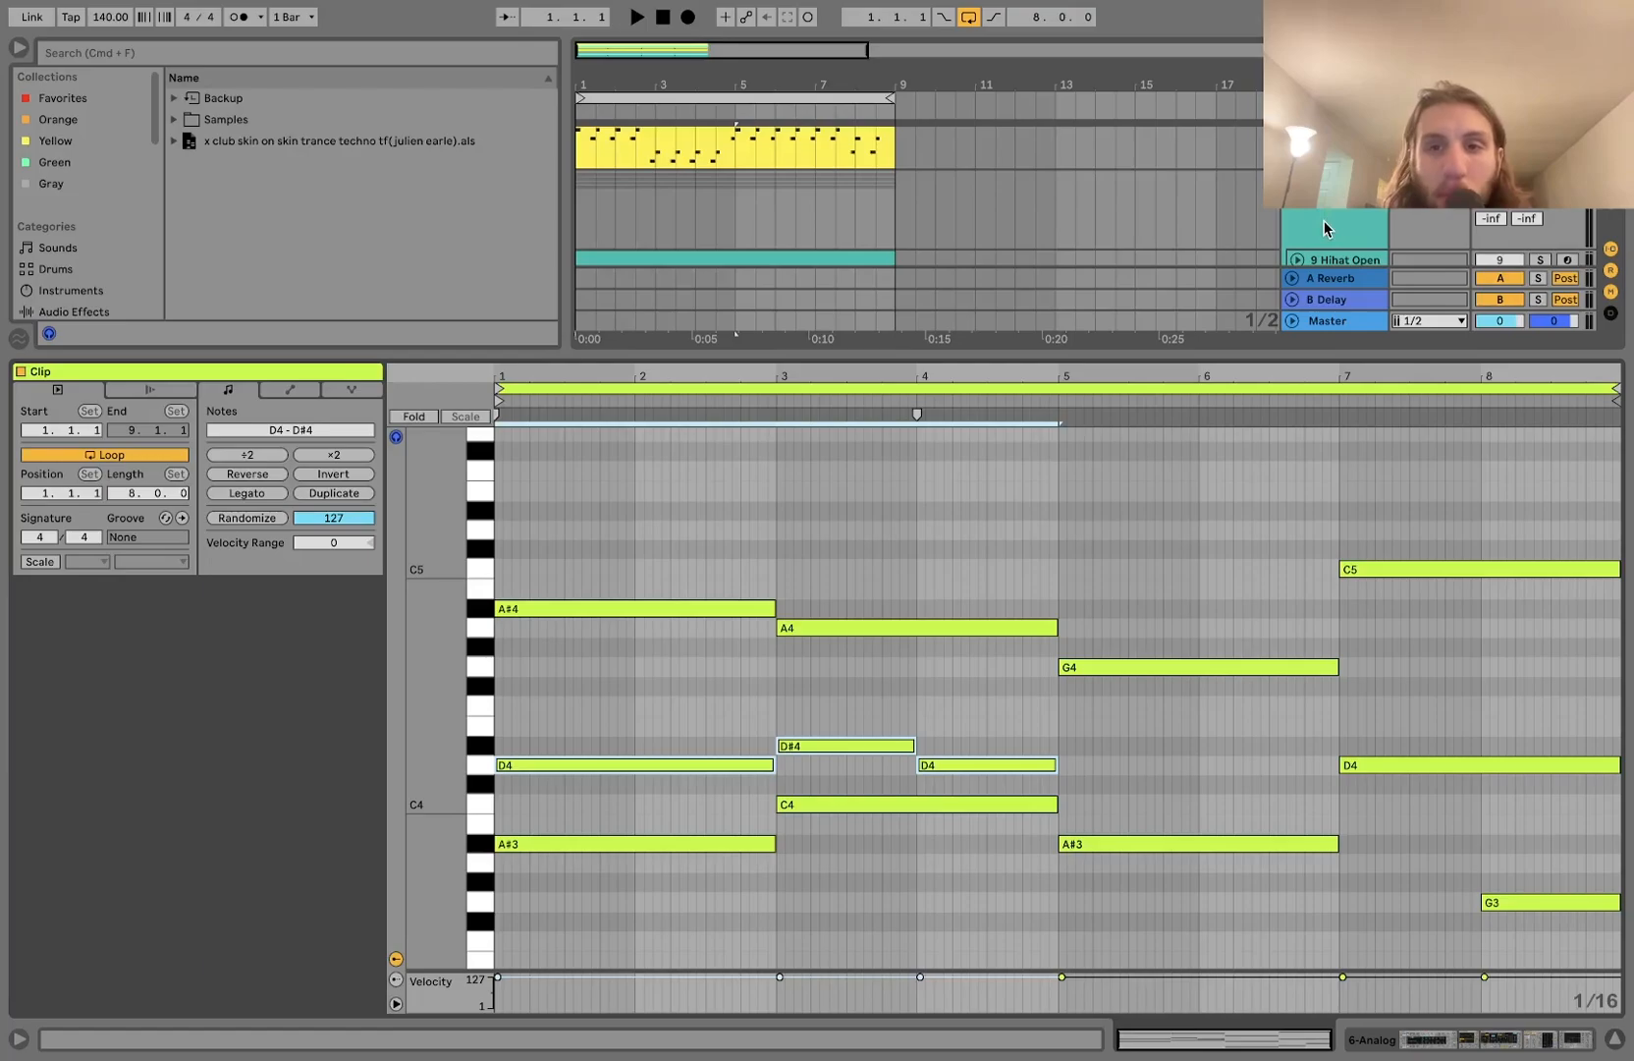
- Show the 6 Analog track's devices, play it, and check the Amp1 envelope and the effects through to the Auto Filter
scroll(1324, 229, up, 3)
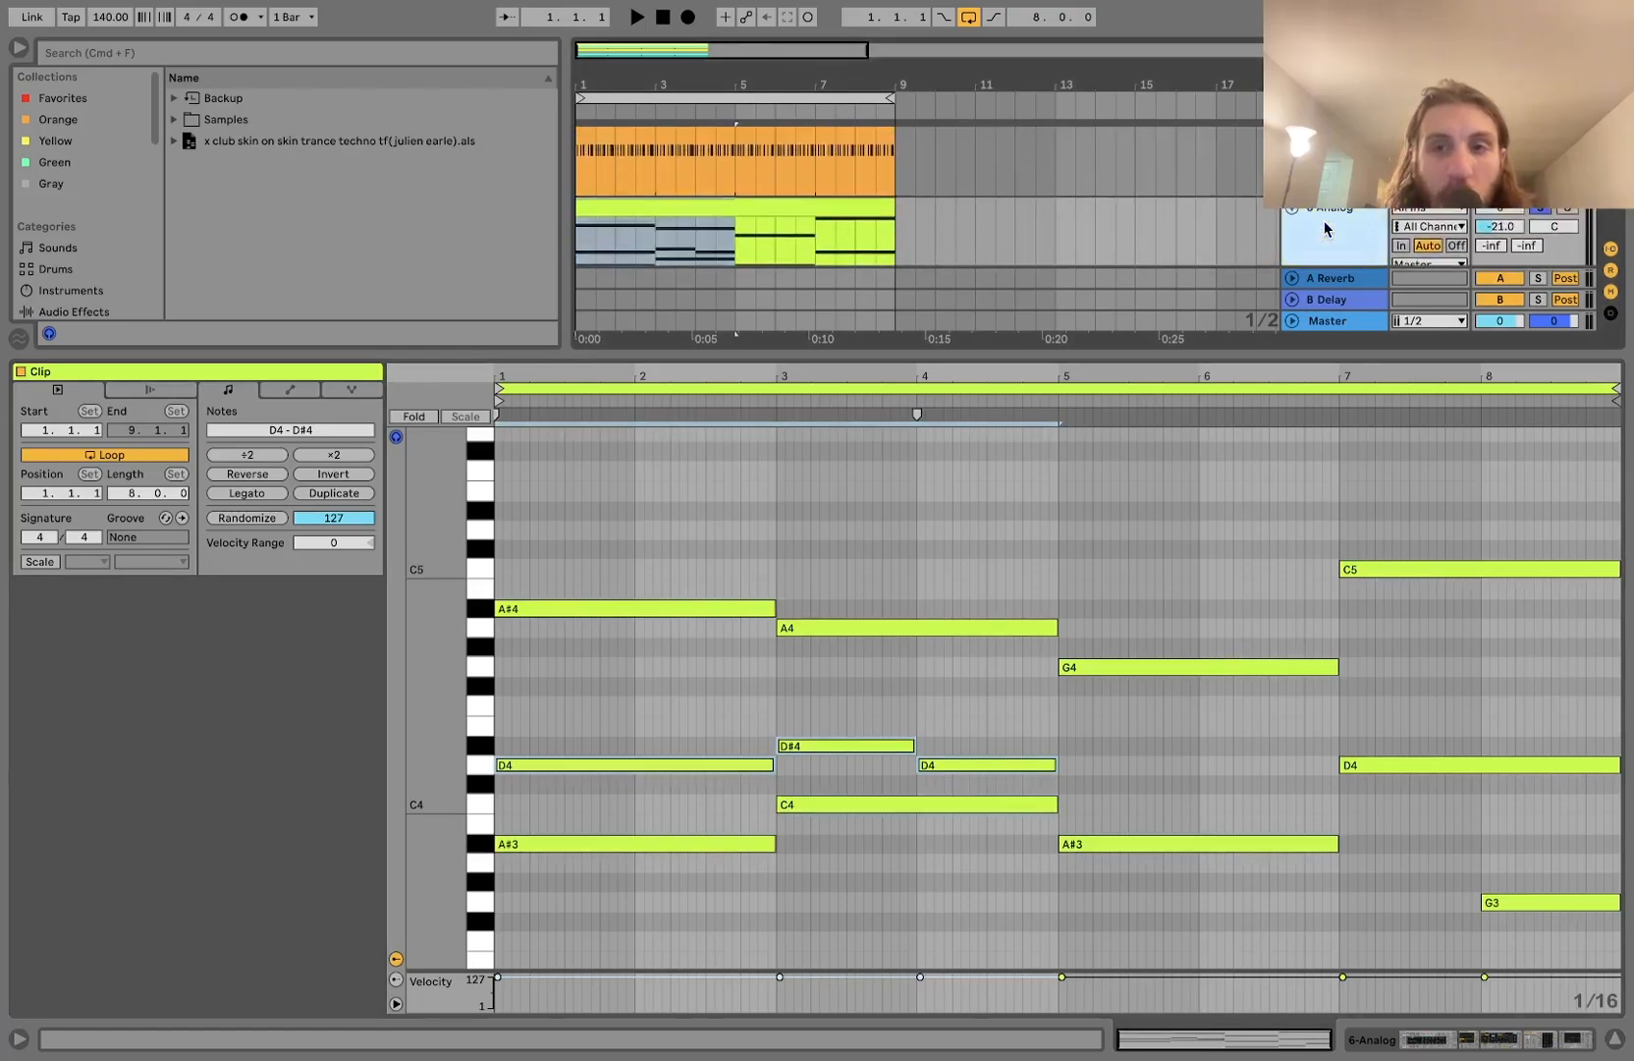
click(1324, 228)
click(729, 302)
key(space)
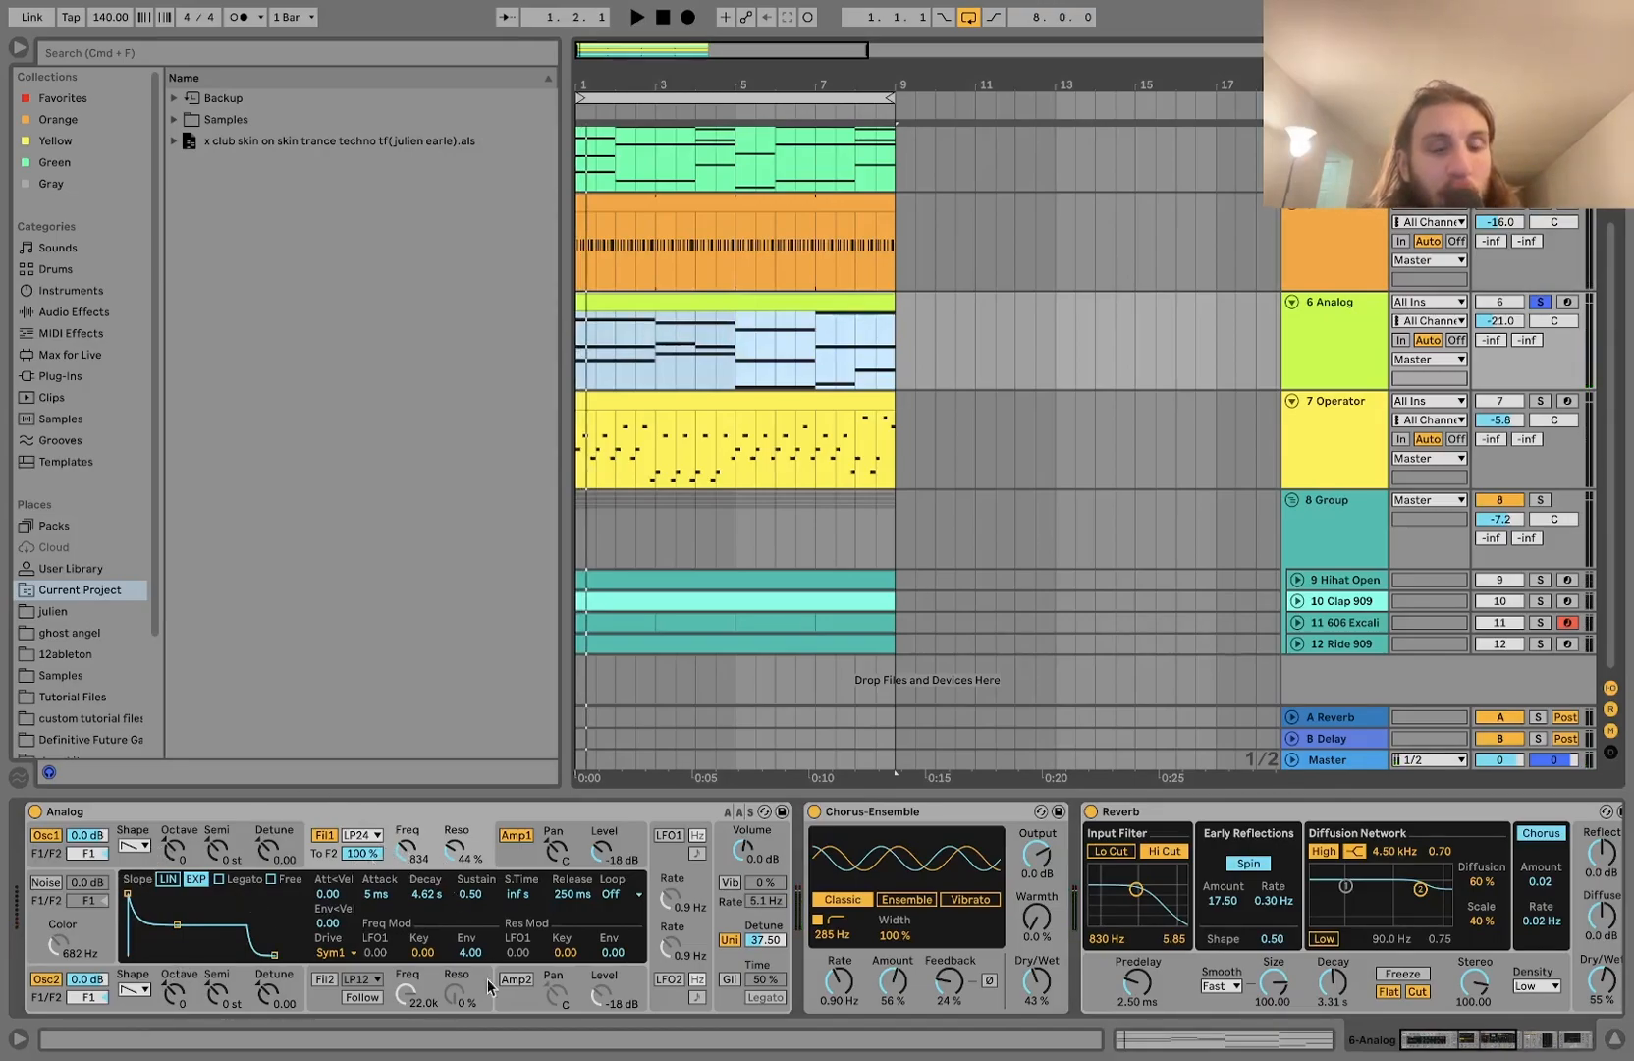
click(525, 862)
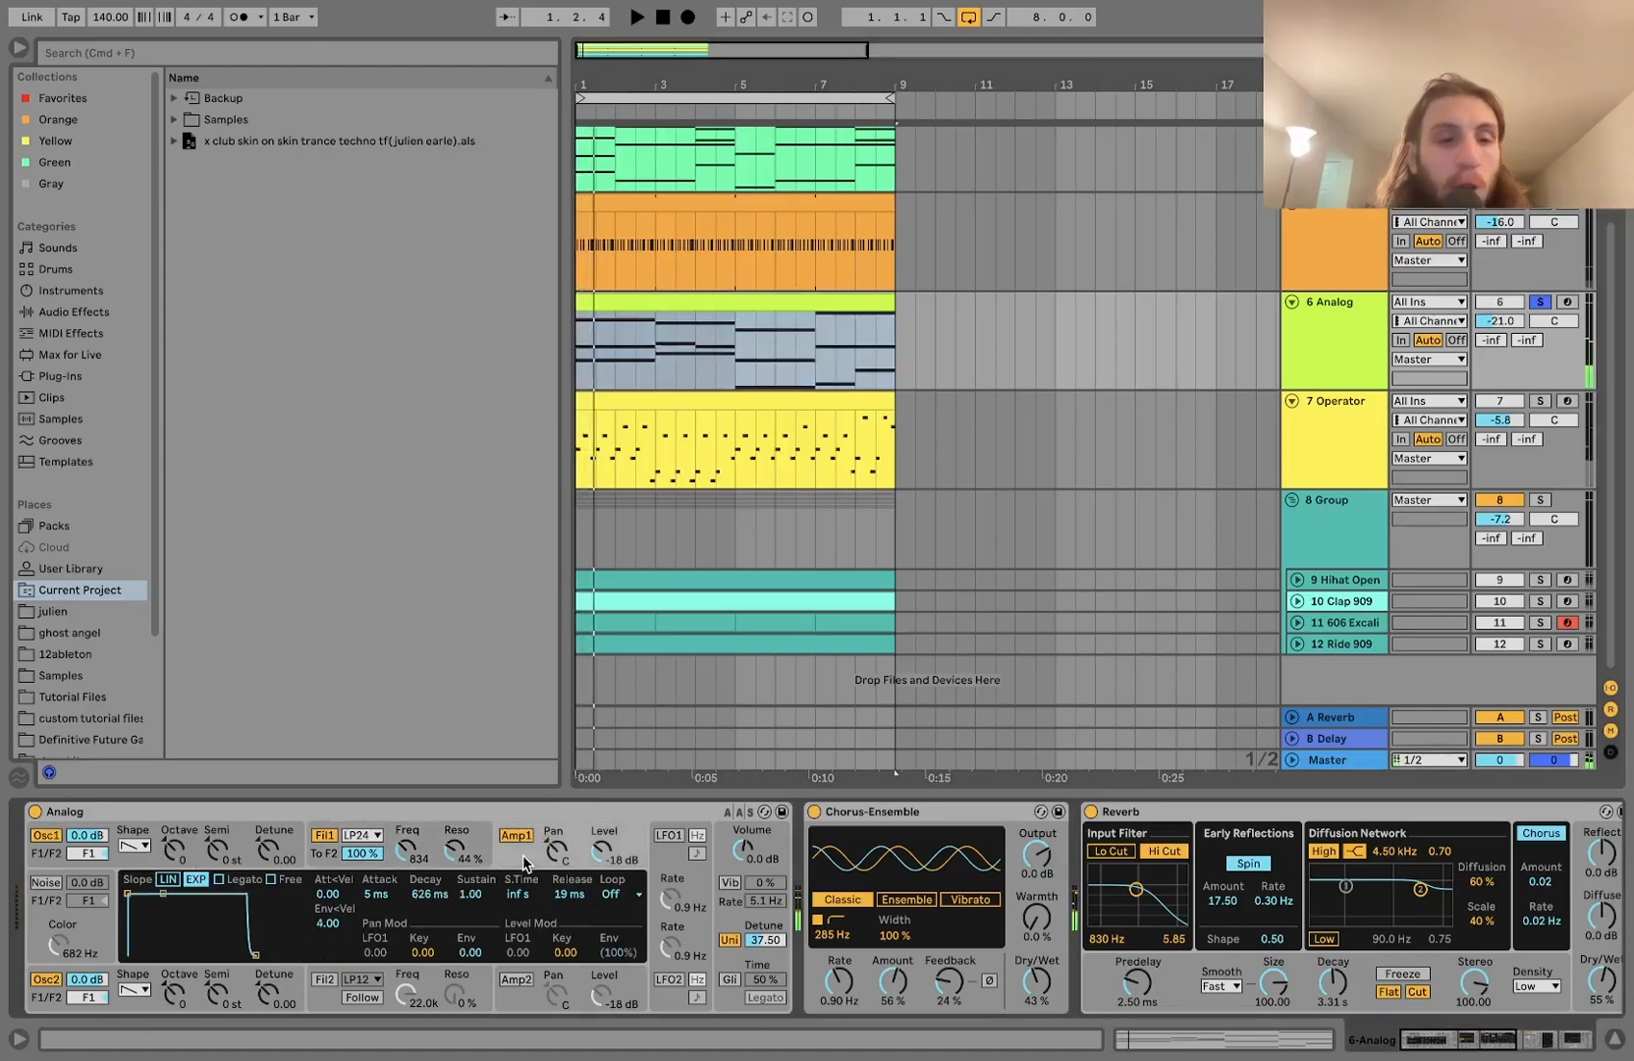
scroll(793, 940, right, 10)
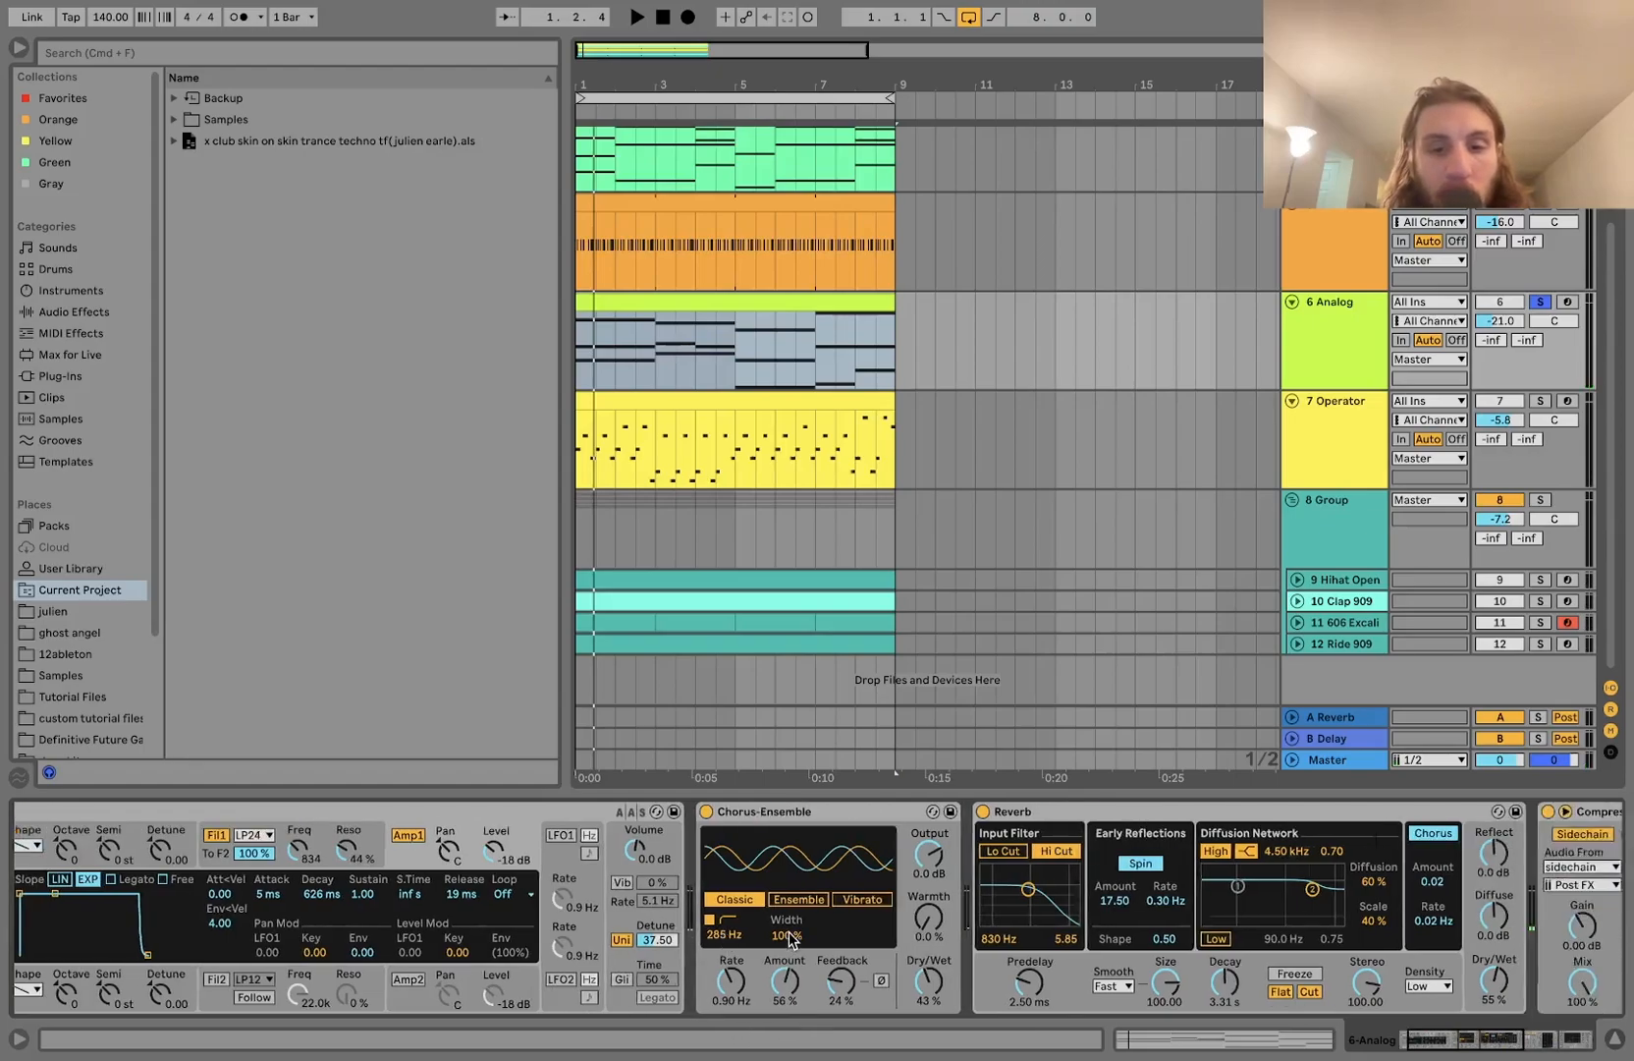
scroll(405, 939, right, 5)
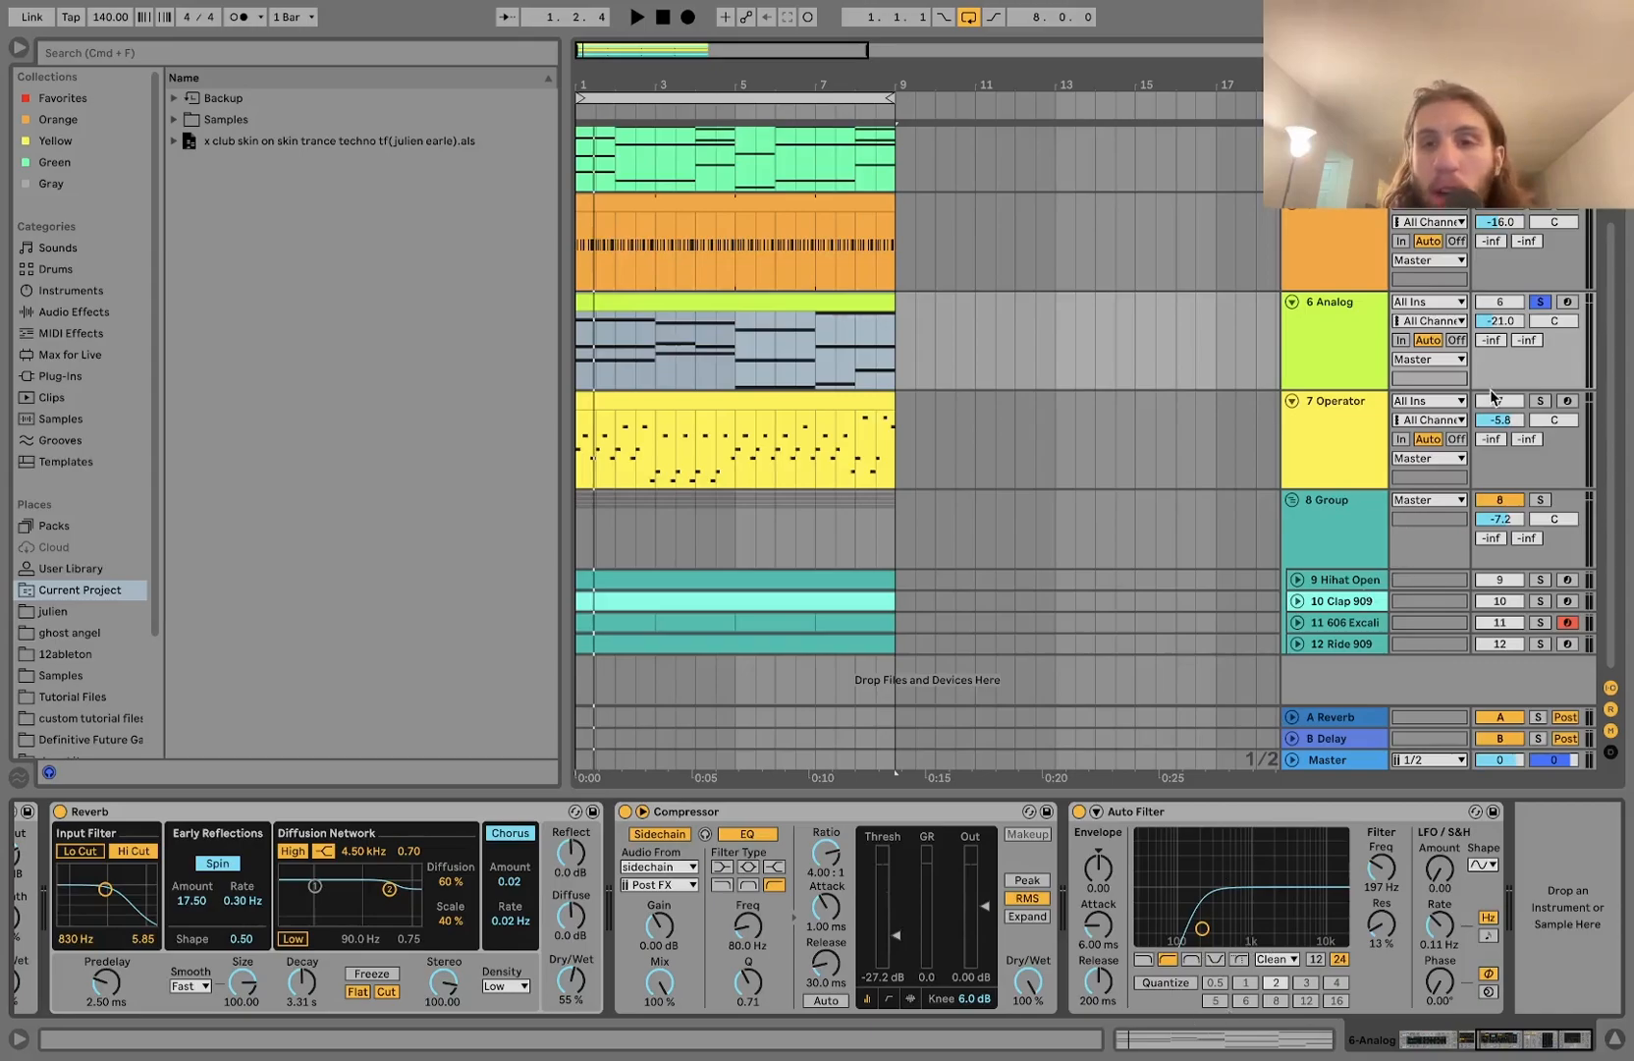
- Solo the 7 Operator track, play it with its devices shown, then open its clip and stop playback
click(1540, 401)
click(1360, 429)
key(space)
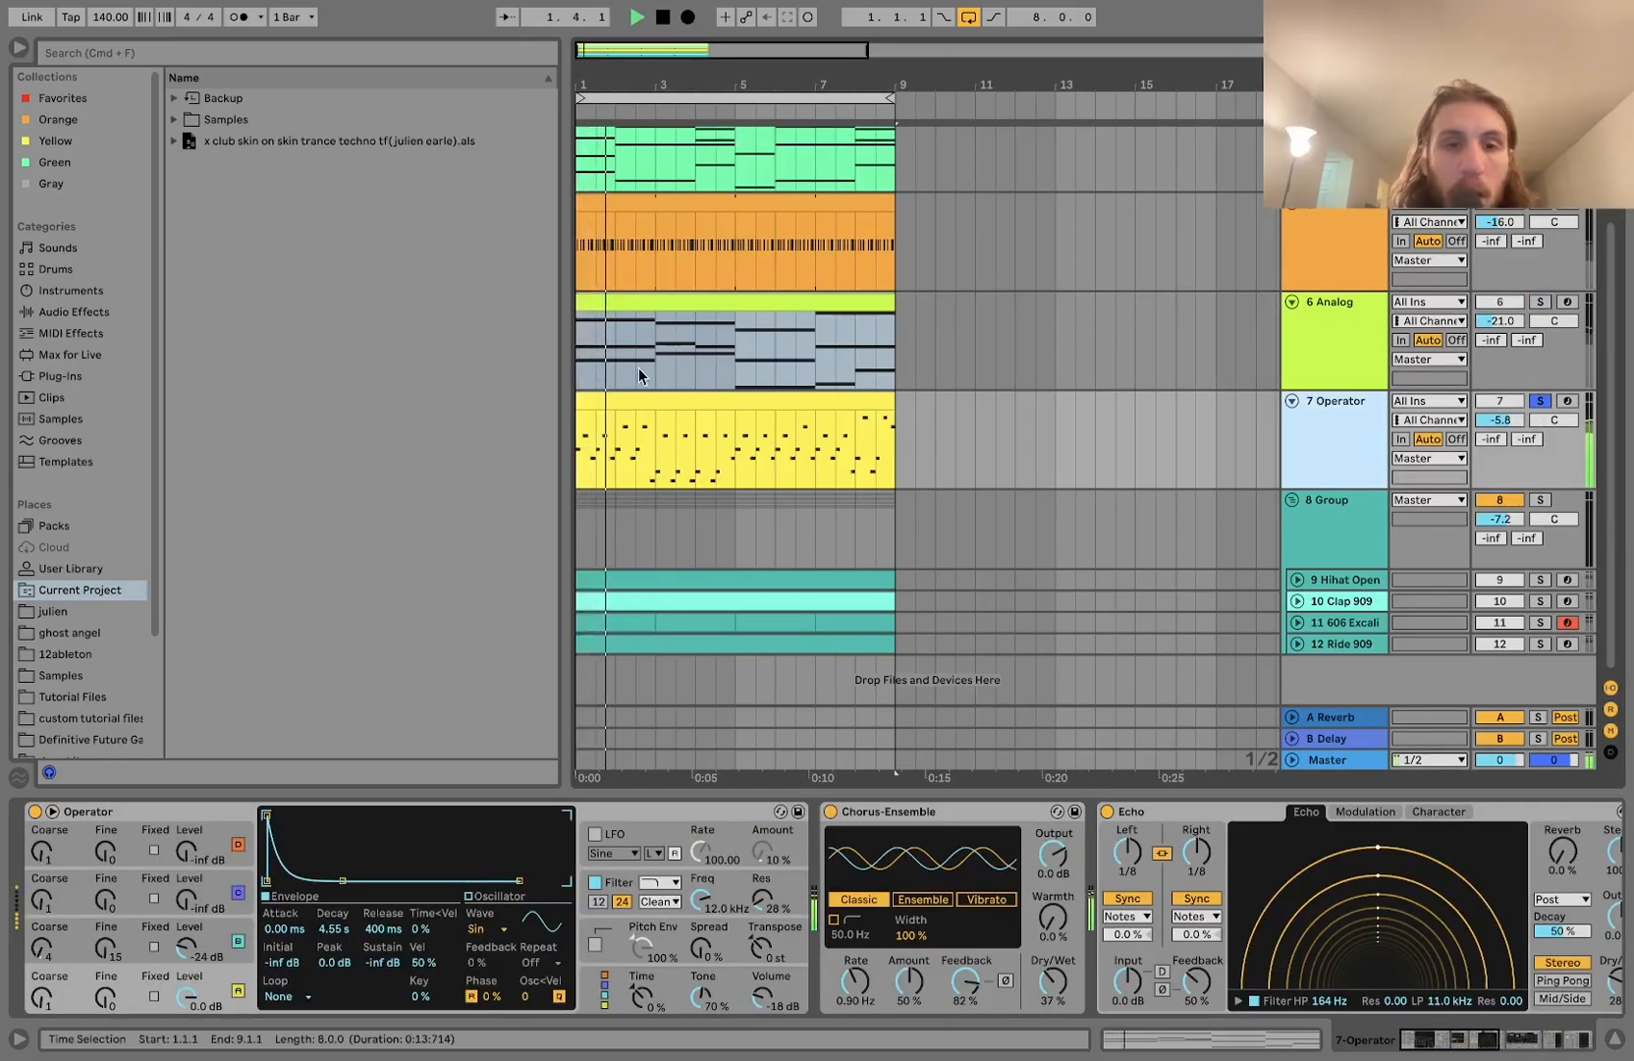
double_click(638, 403)
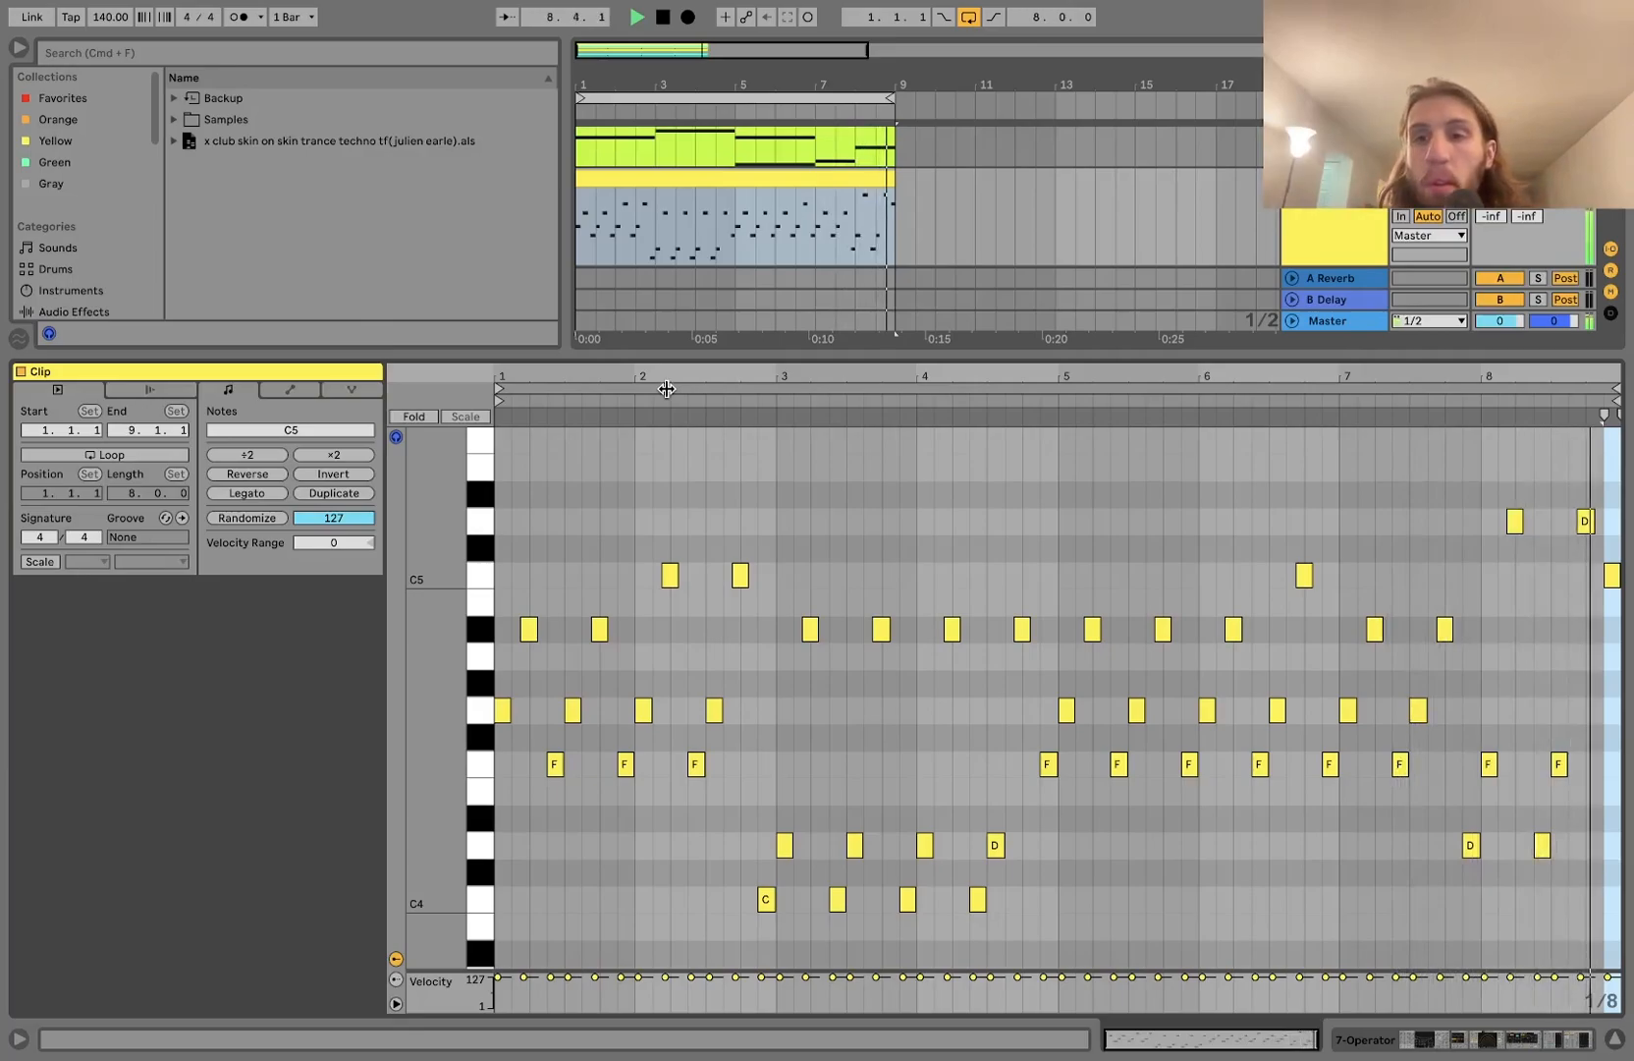
key(space)
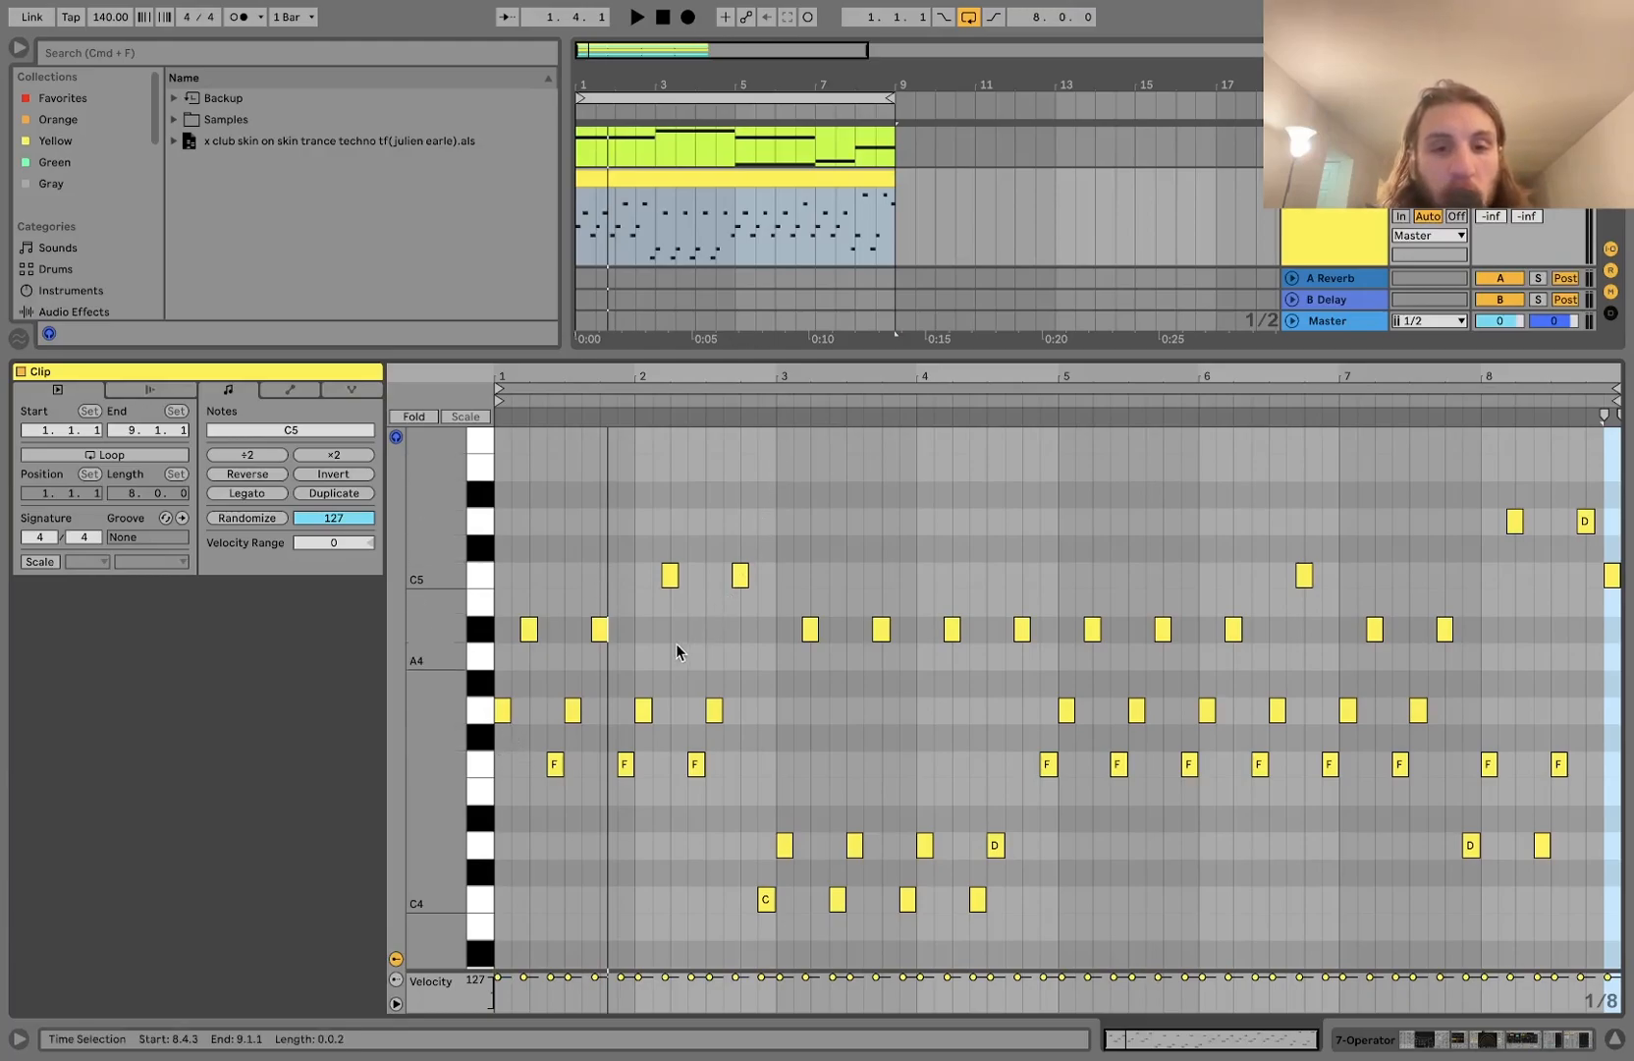
- Select the Operator clip's first-bar notes, the C5 in bar 2, and the low C4 and D4 notes around bars 3 and 4, with playback in between
drag(497, 629, 632, 774)
drag(653, 635, 675, 531)
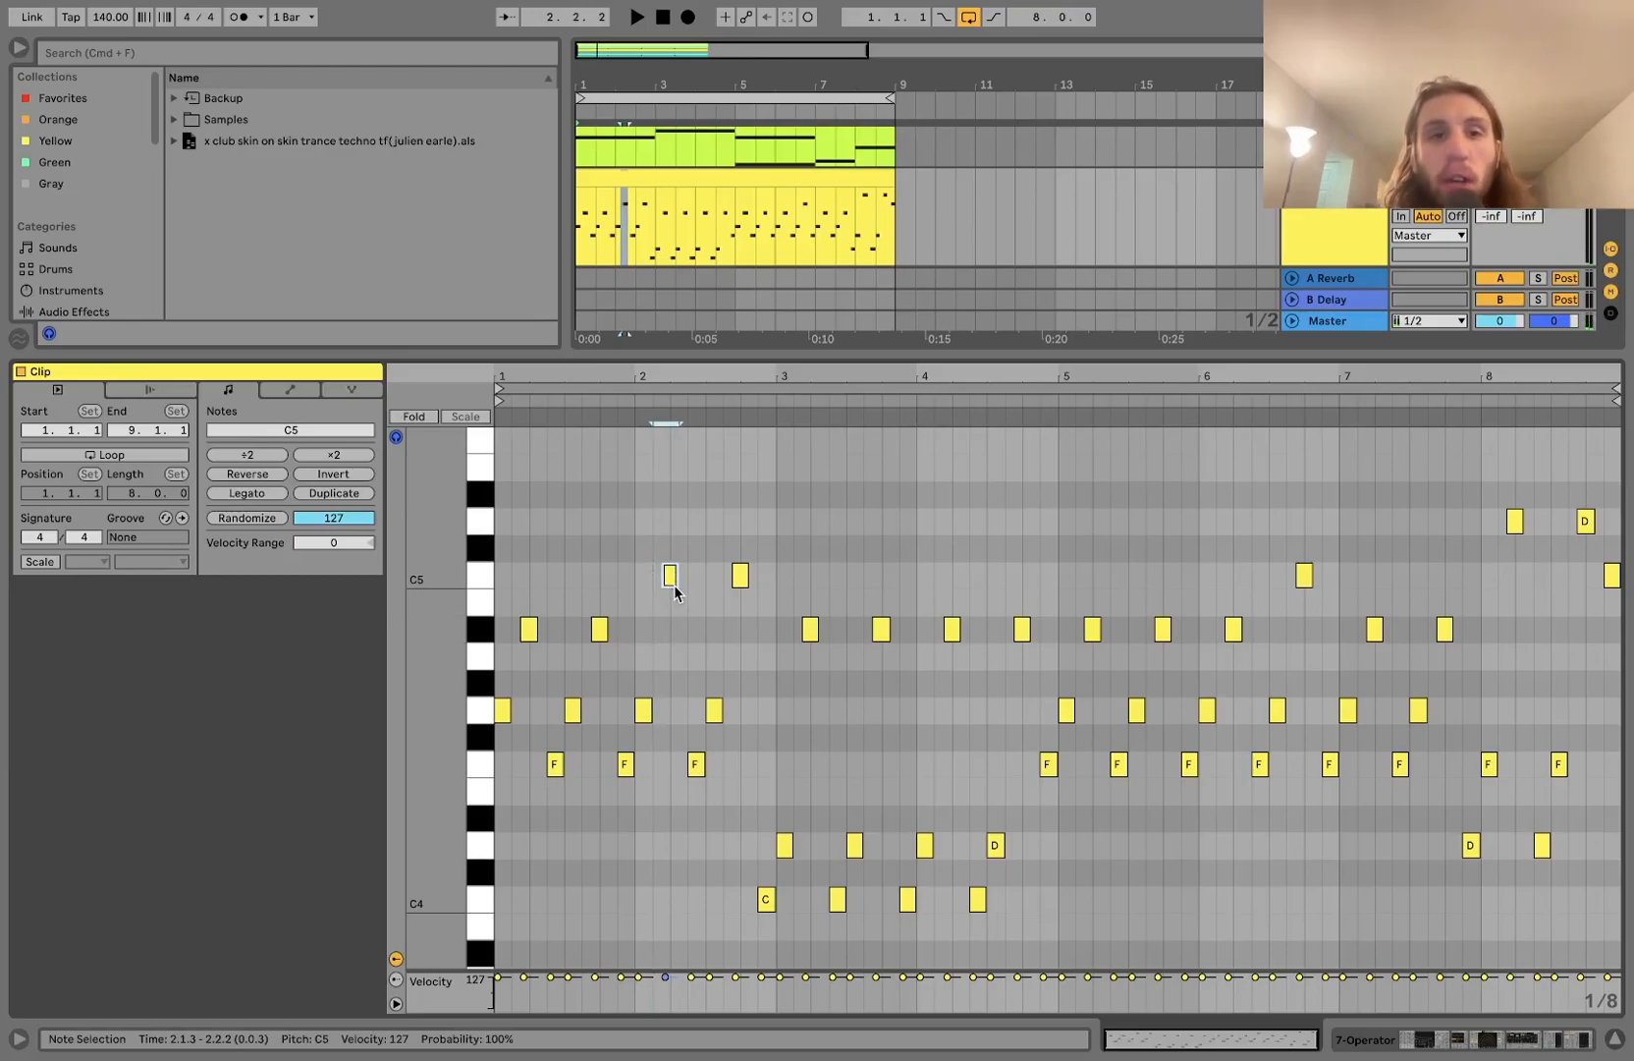
key(space)
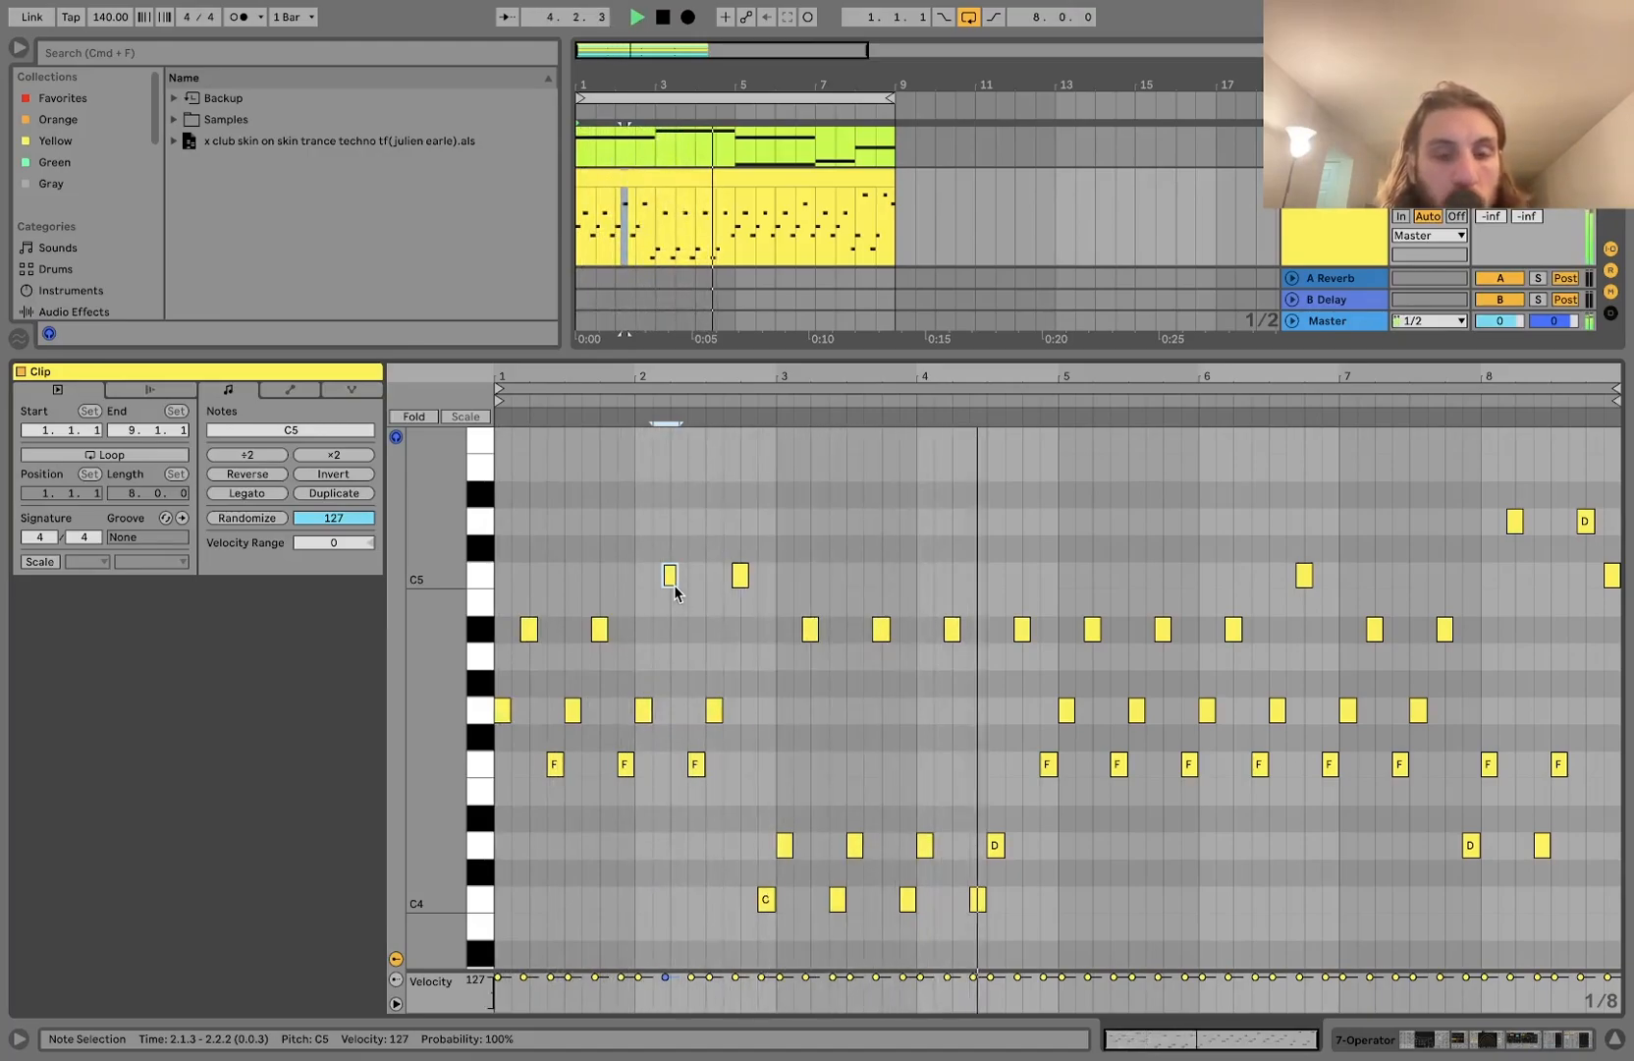
key(space)
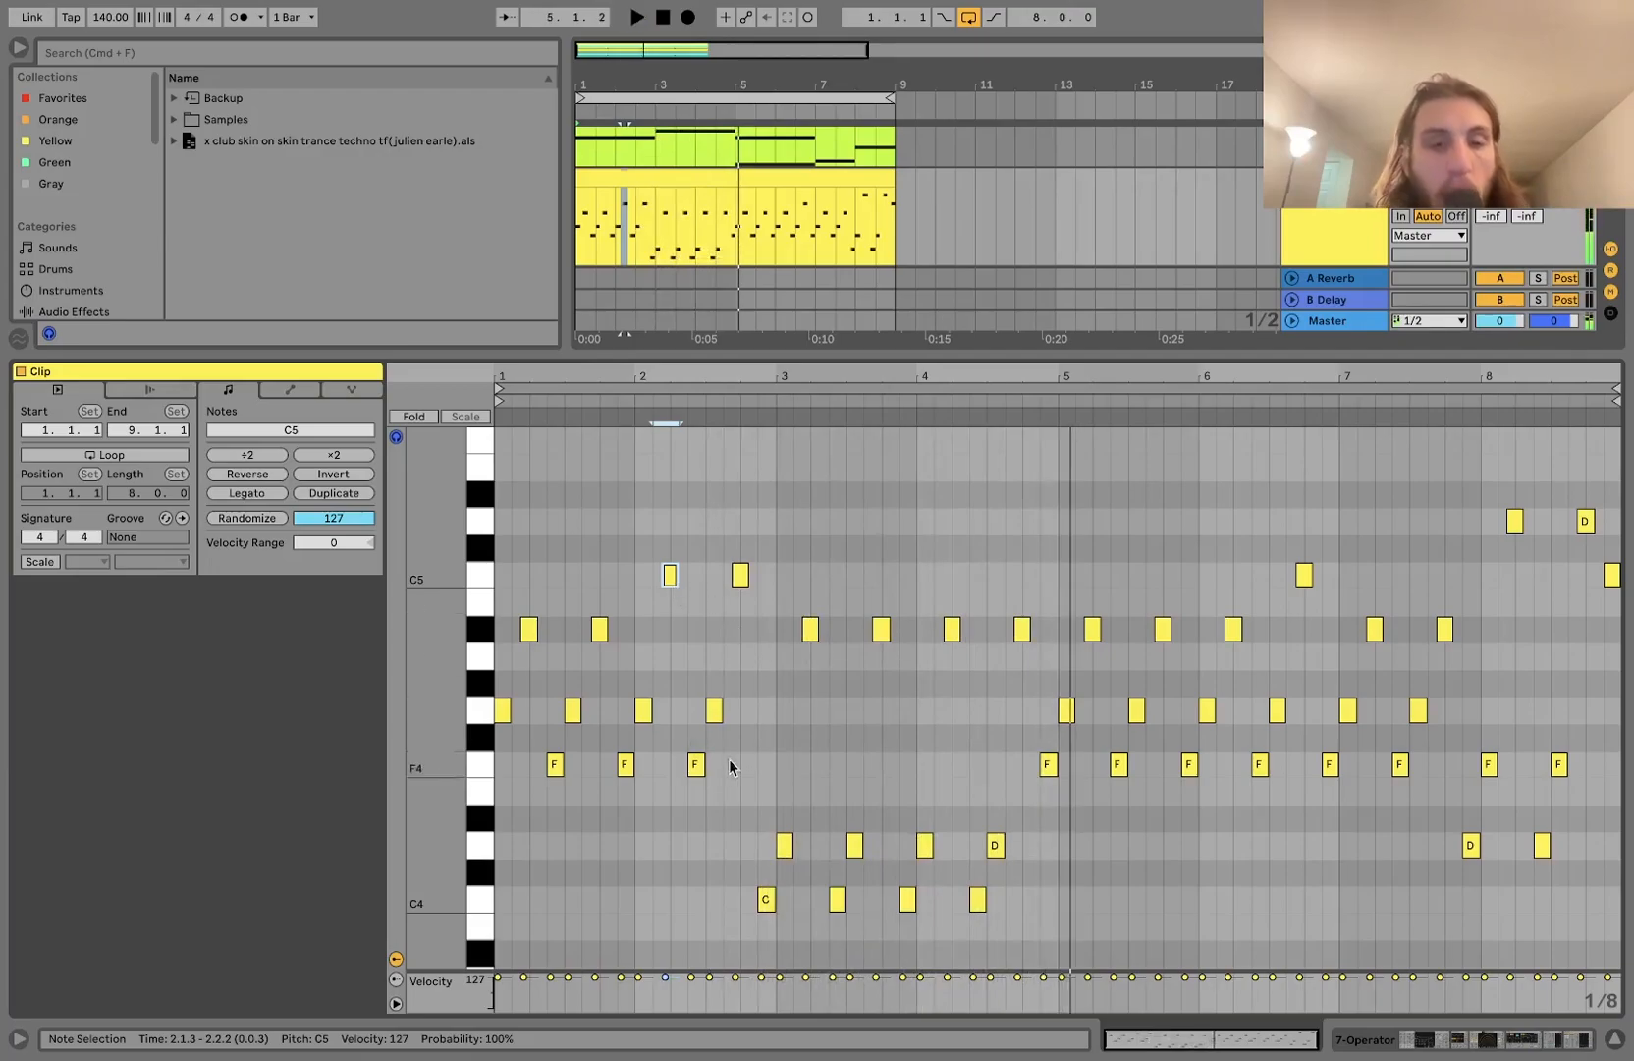
drag(757, 946, 1008, 834)
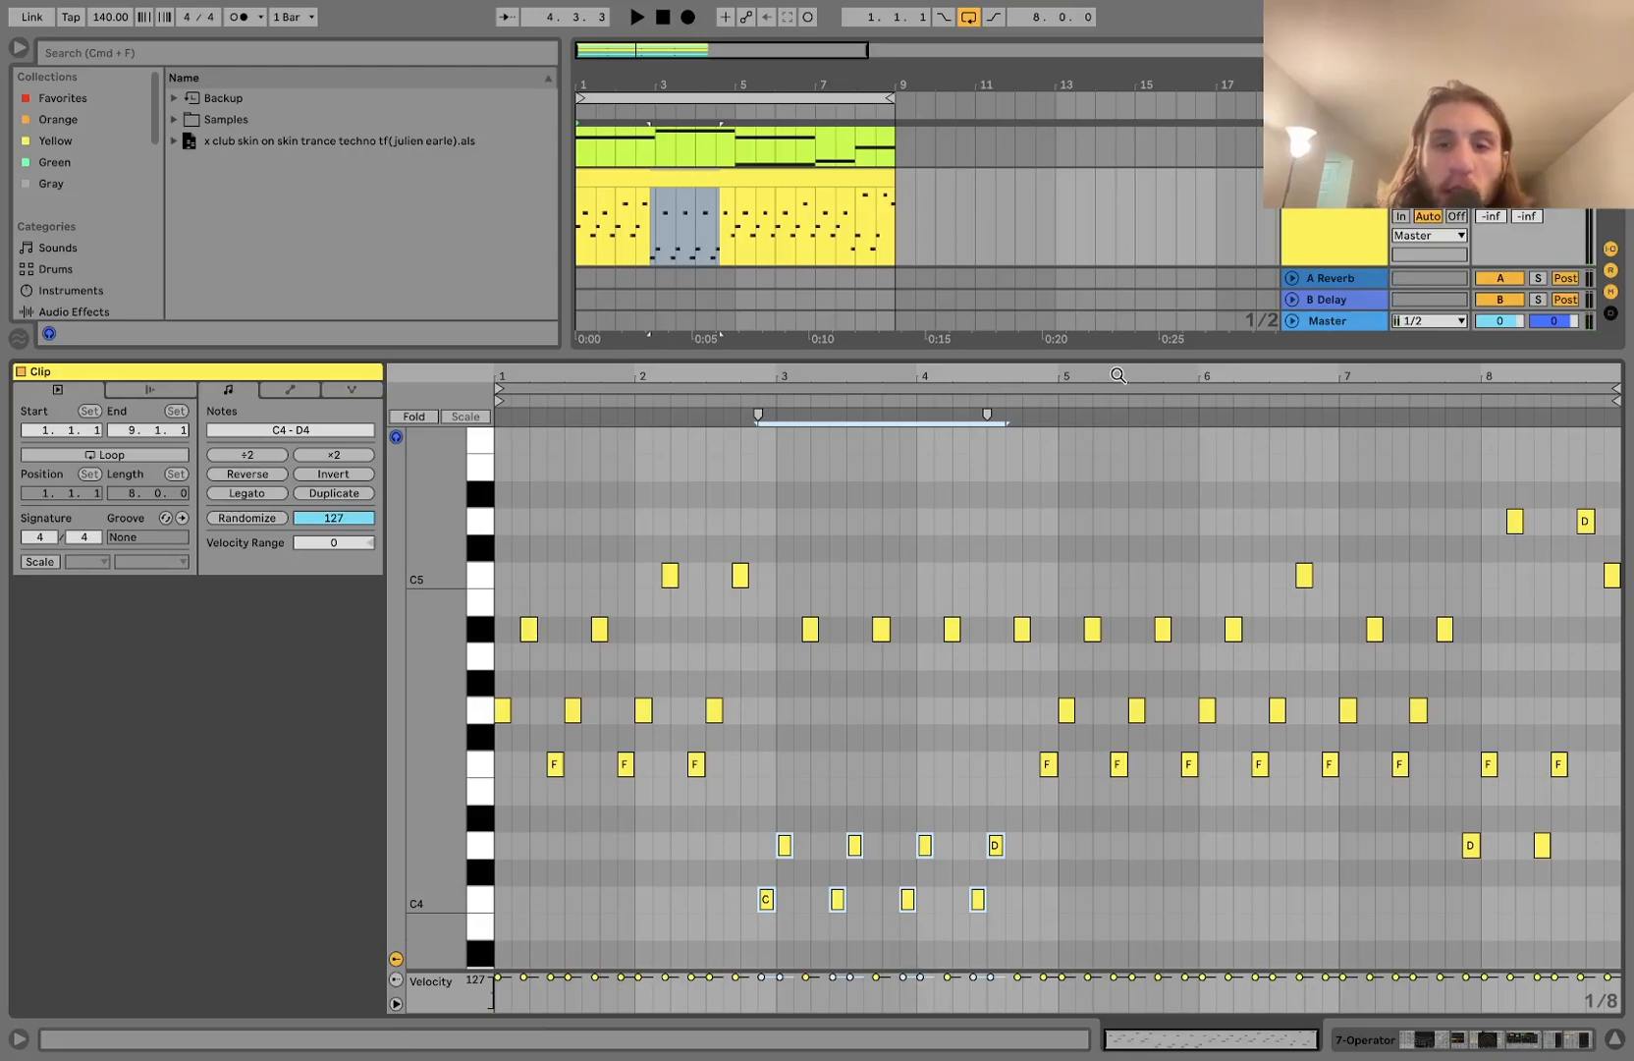
- Play the melody while showing the 7 Operator track's devices, then point out Operator's oscillator B settings
key(space)
double_click(1335, 237)
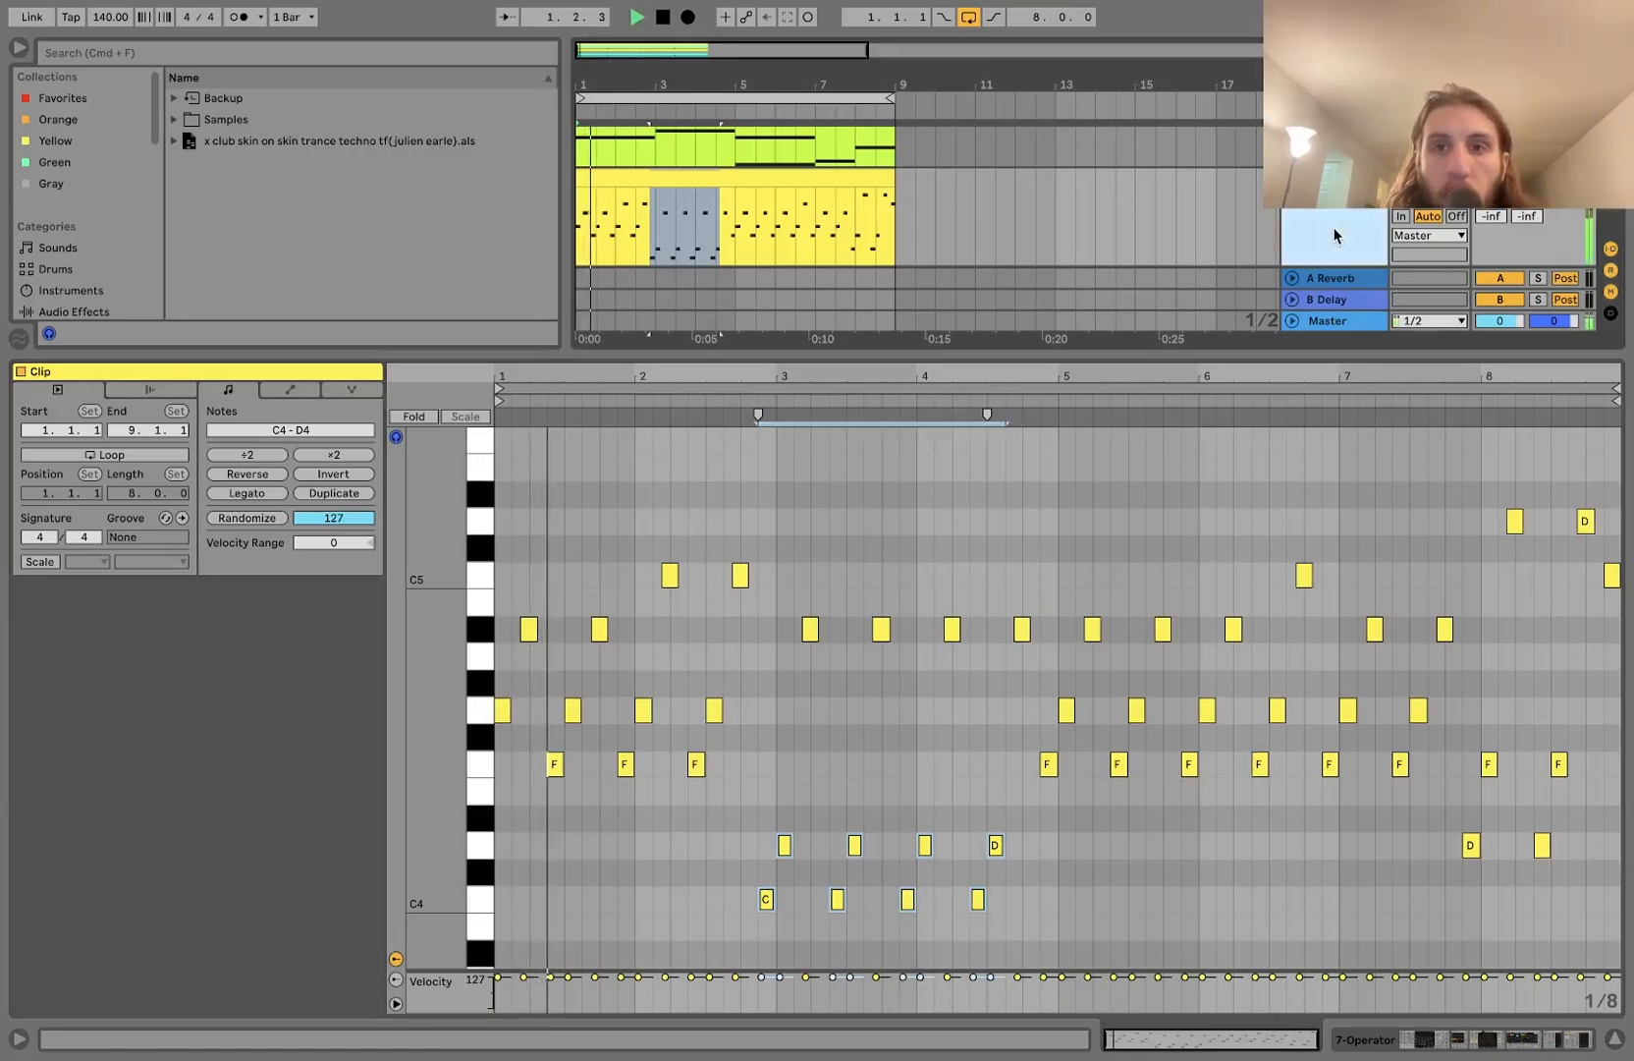
click(832, 401)
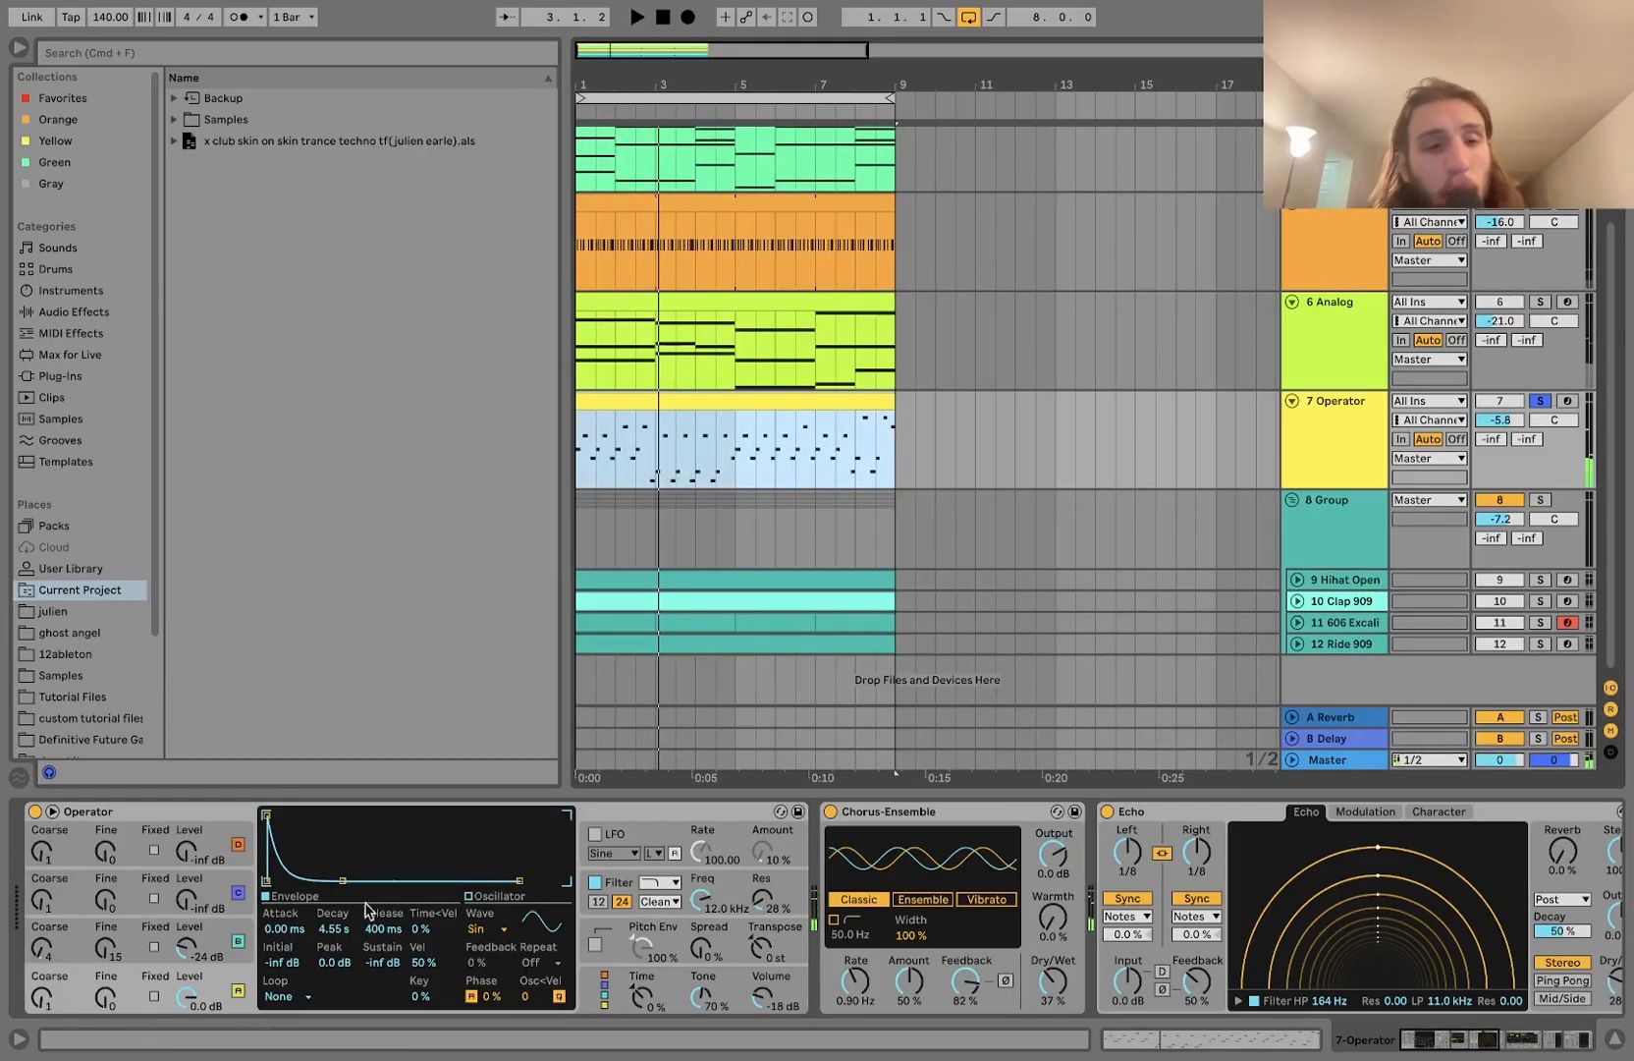
click(215, 949)
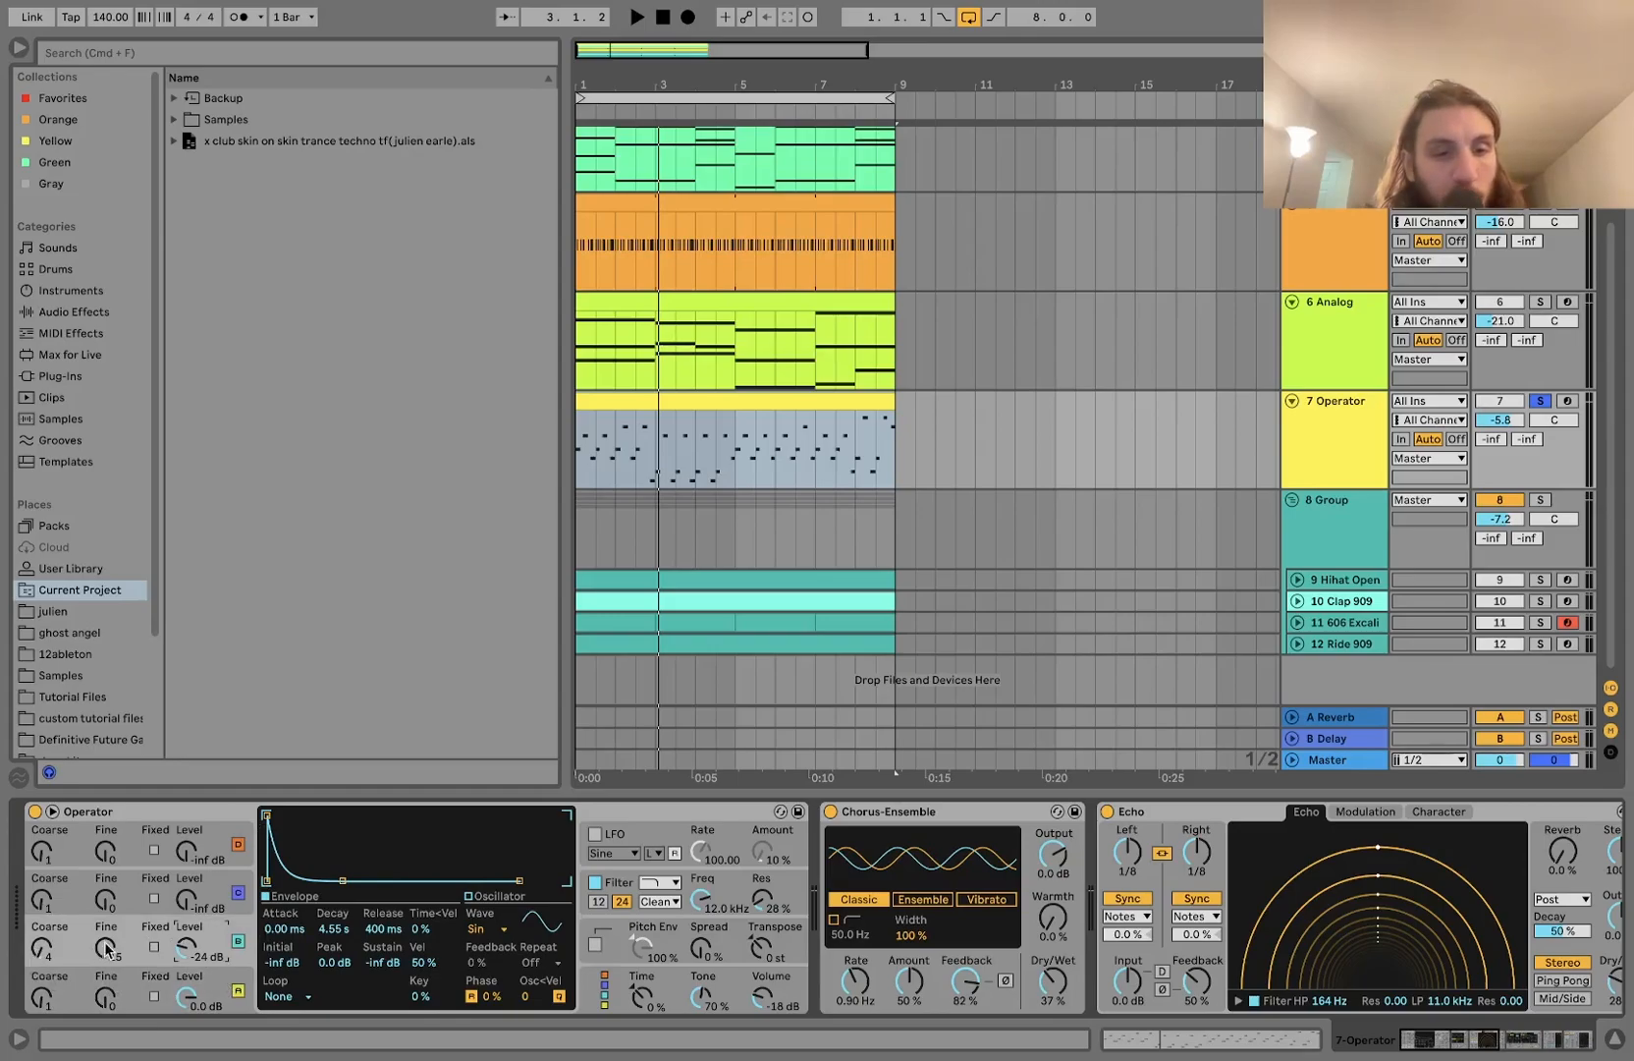
- Display Operator's filter settings during playback, then audition the effects from Chorus-Ensemble through to the Compressor and stop playback
key(space)
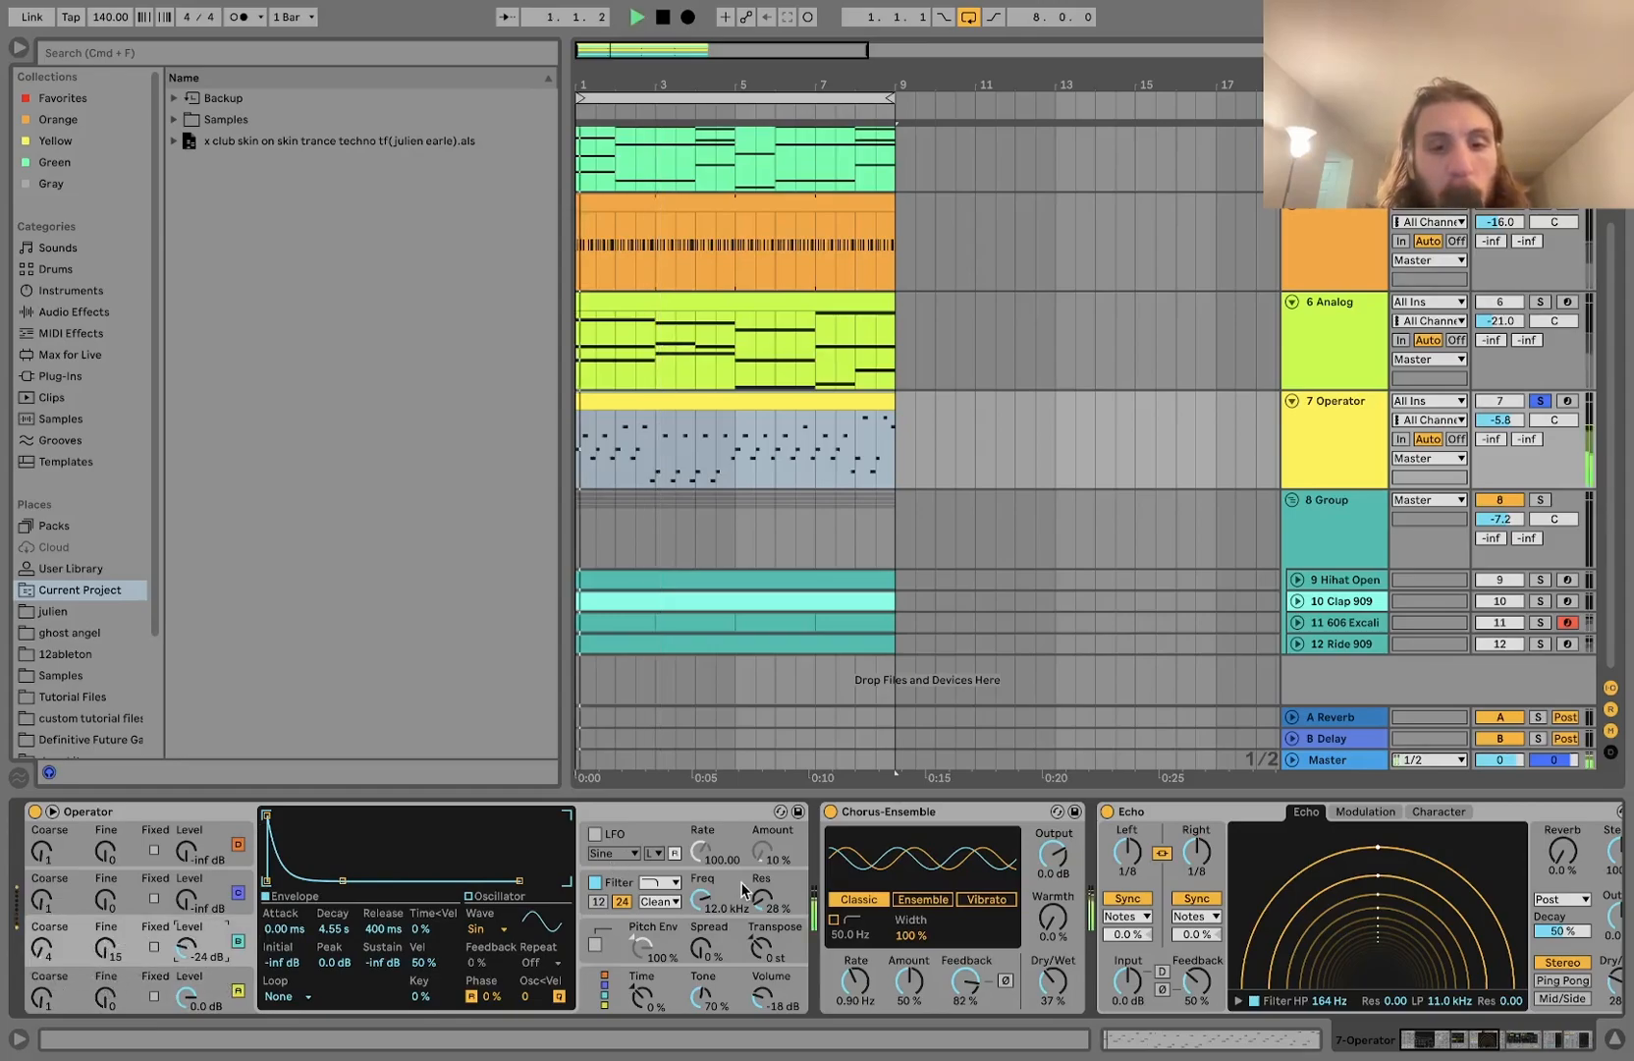
click(610, 871)
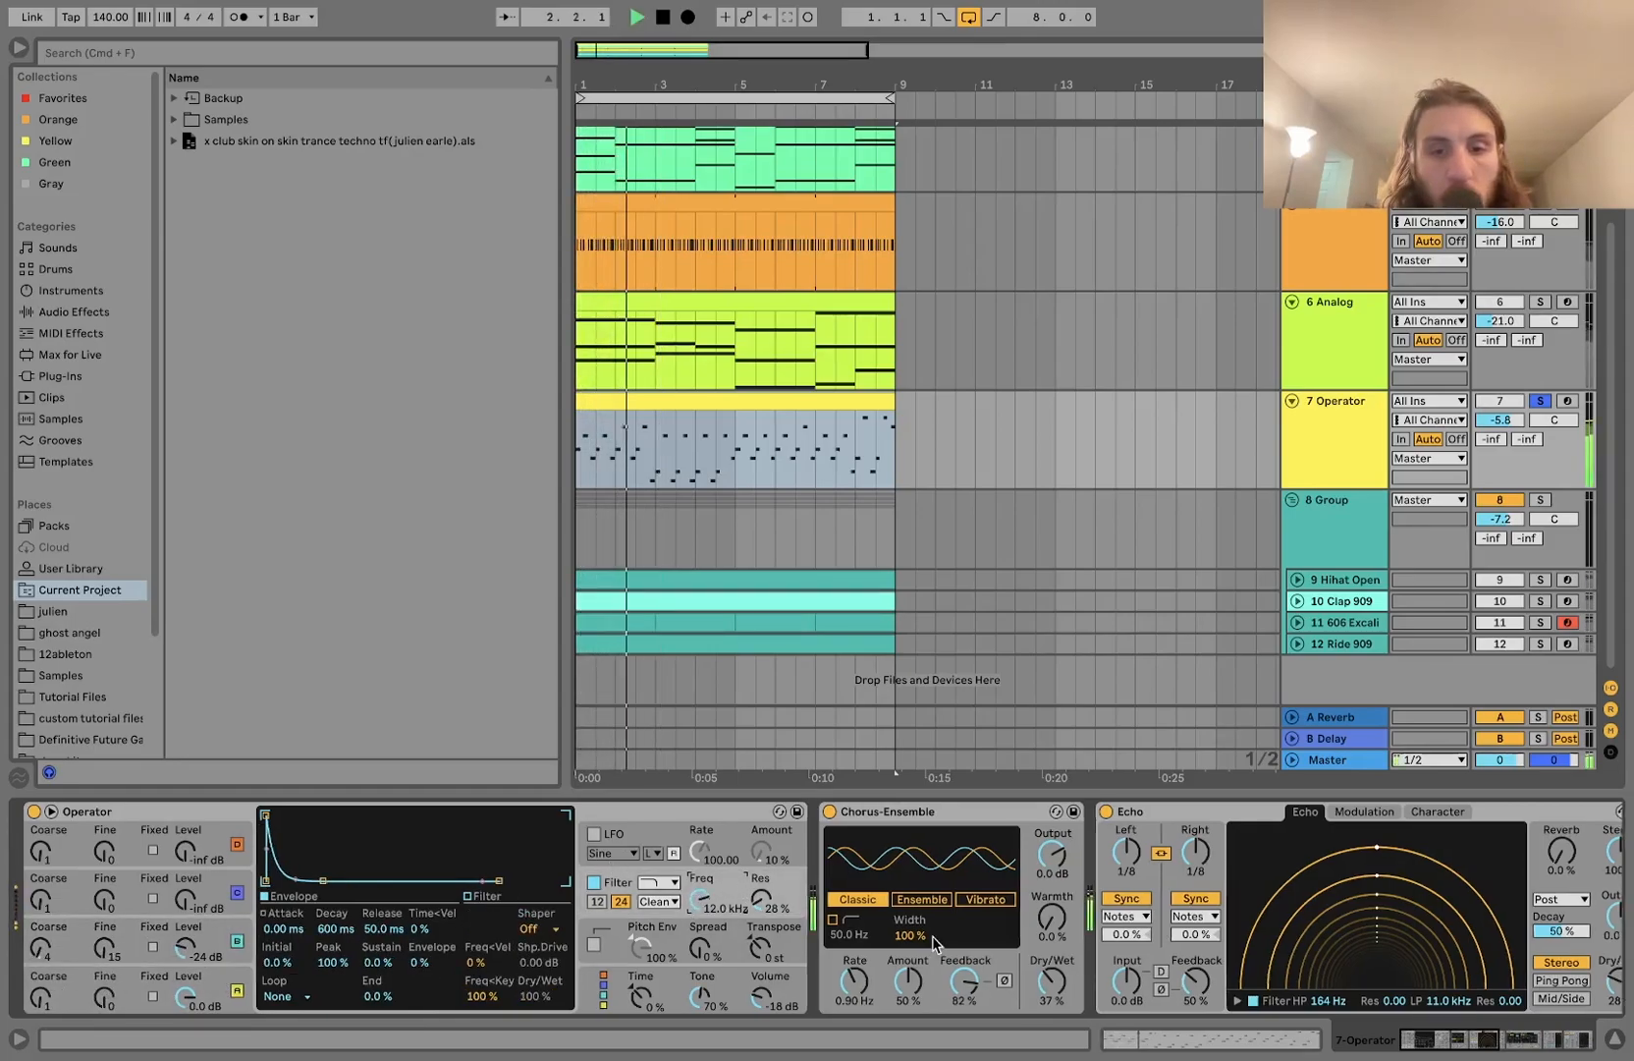
scroll(935, 945, right, 10)
scroll(262, 947, right, 10)
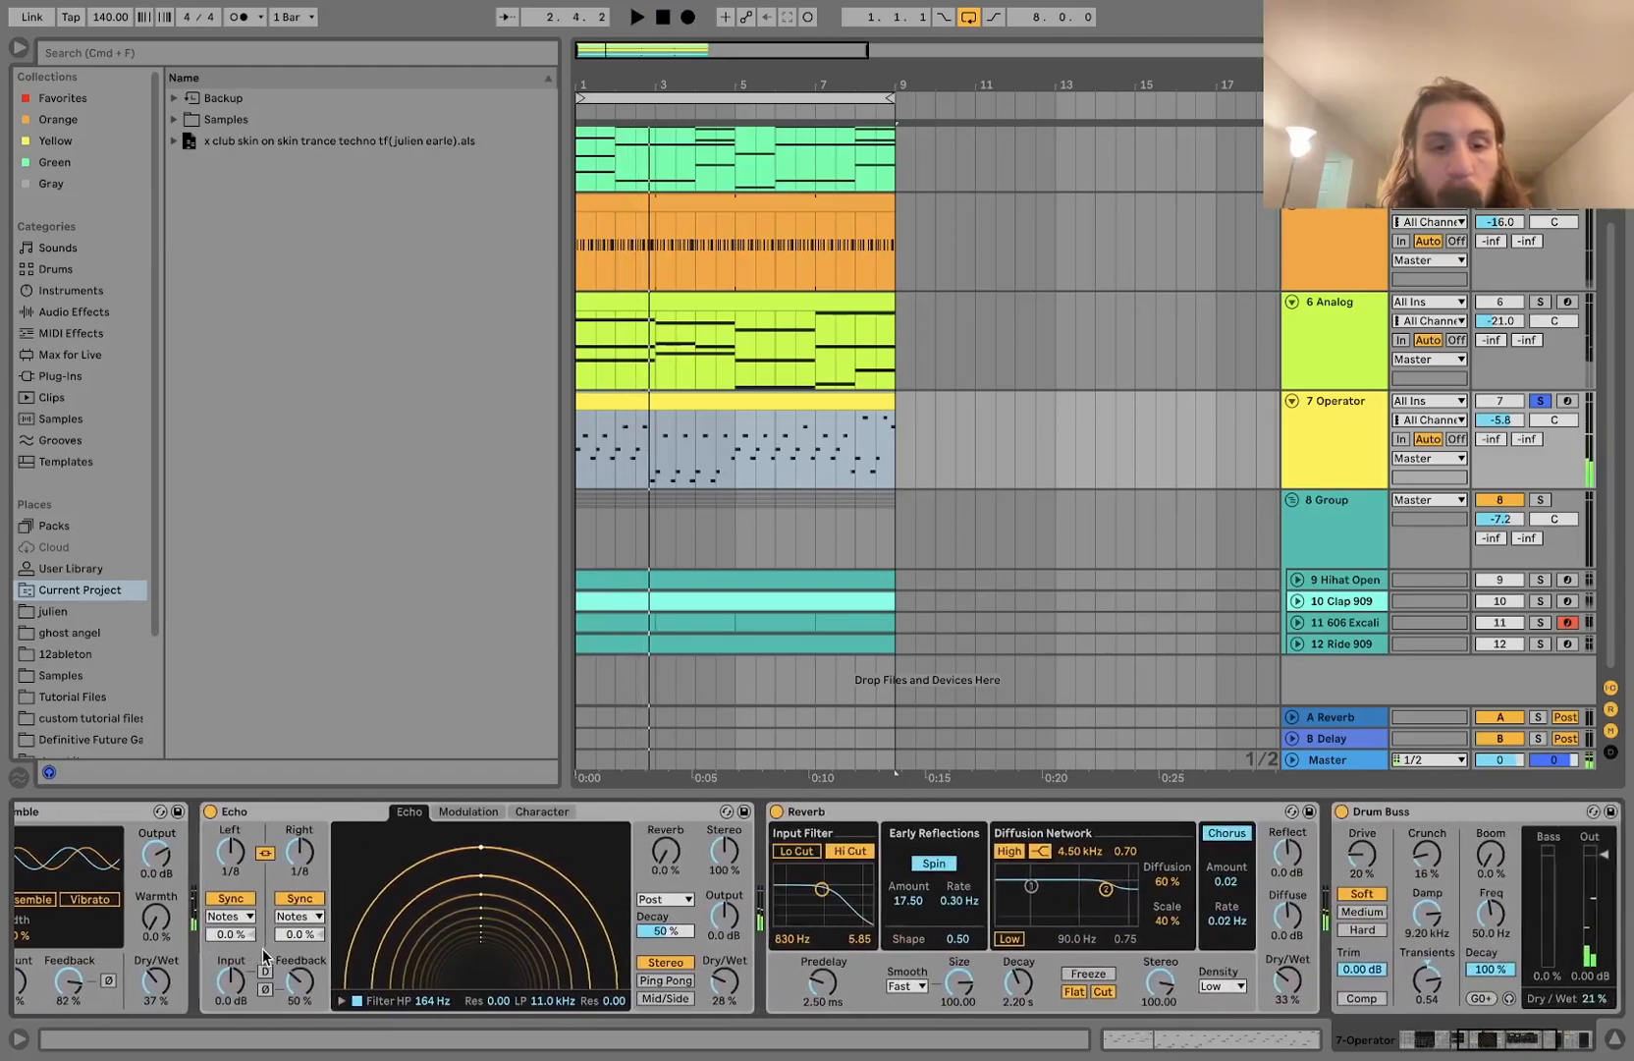
scroll(262, 948, right, 3)
key(space)
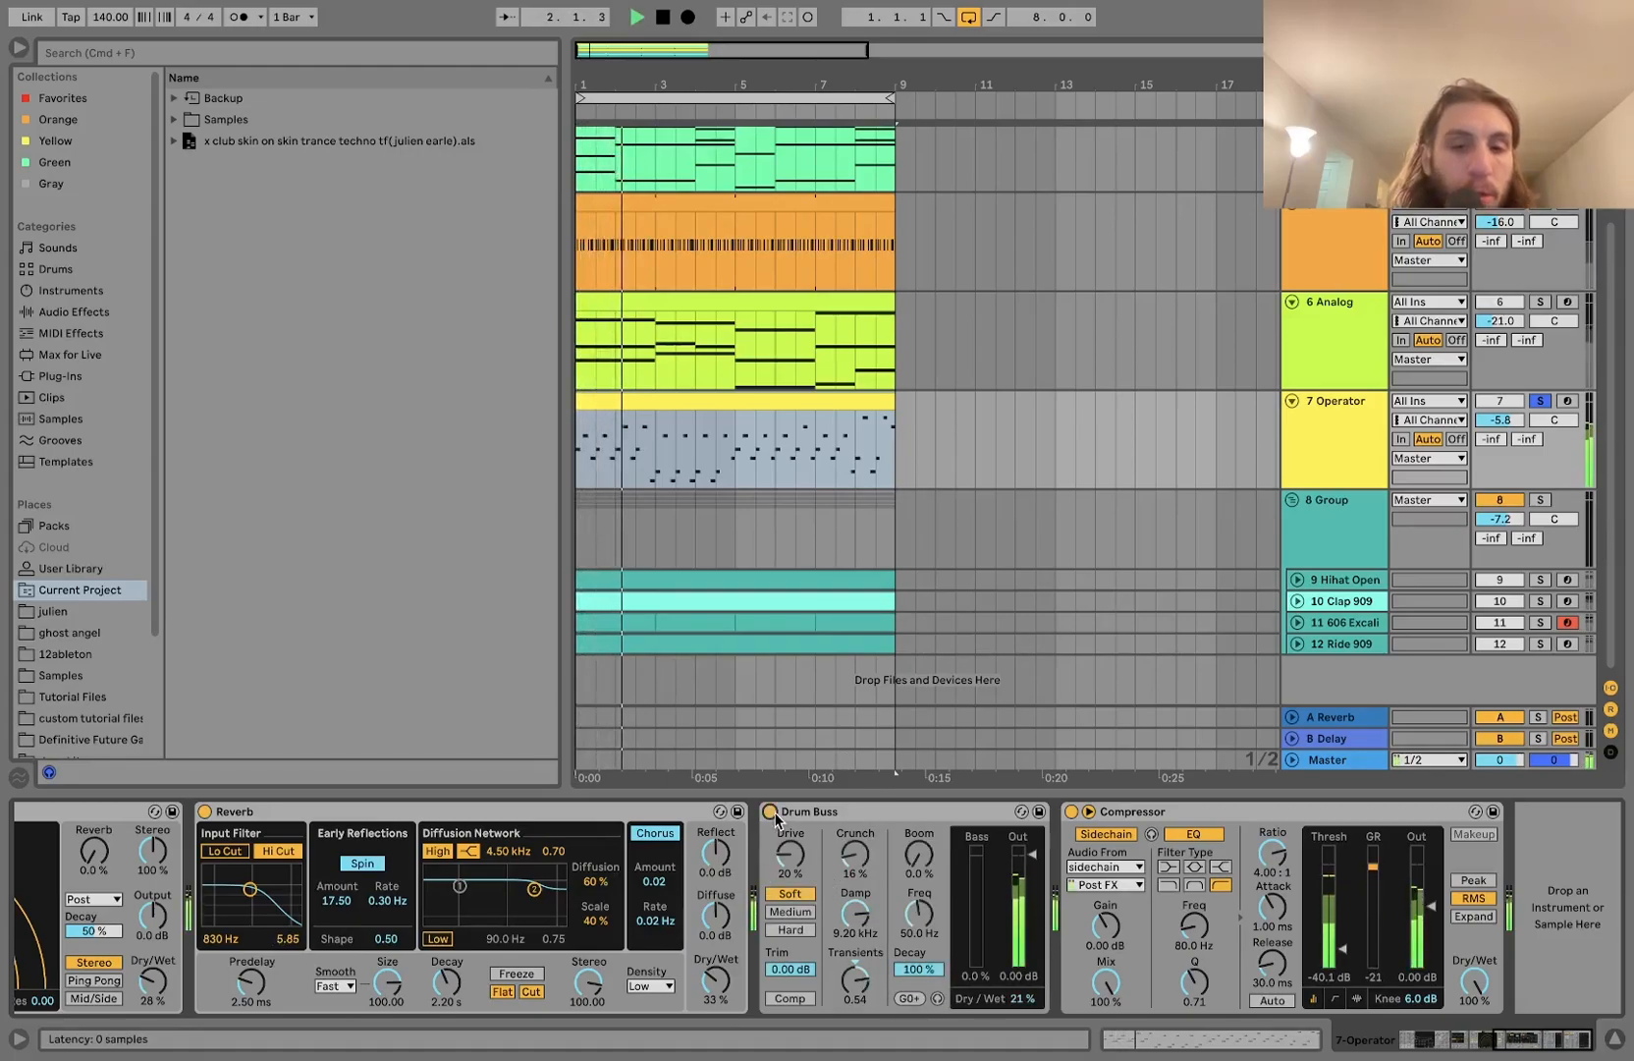
key(space)
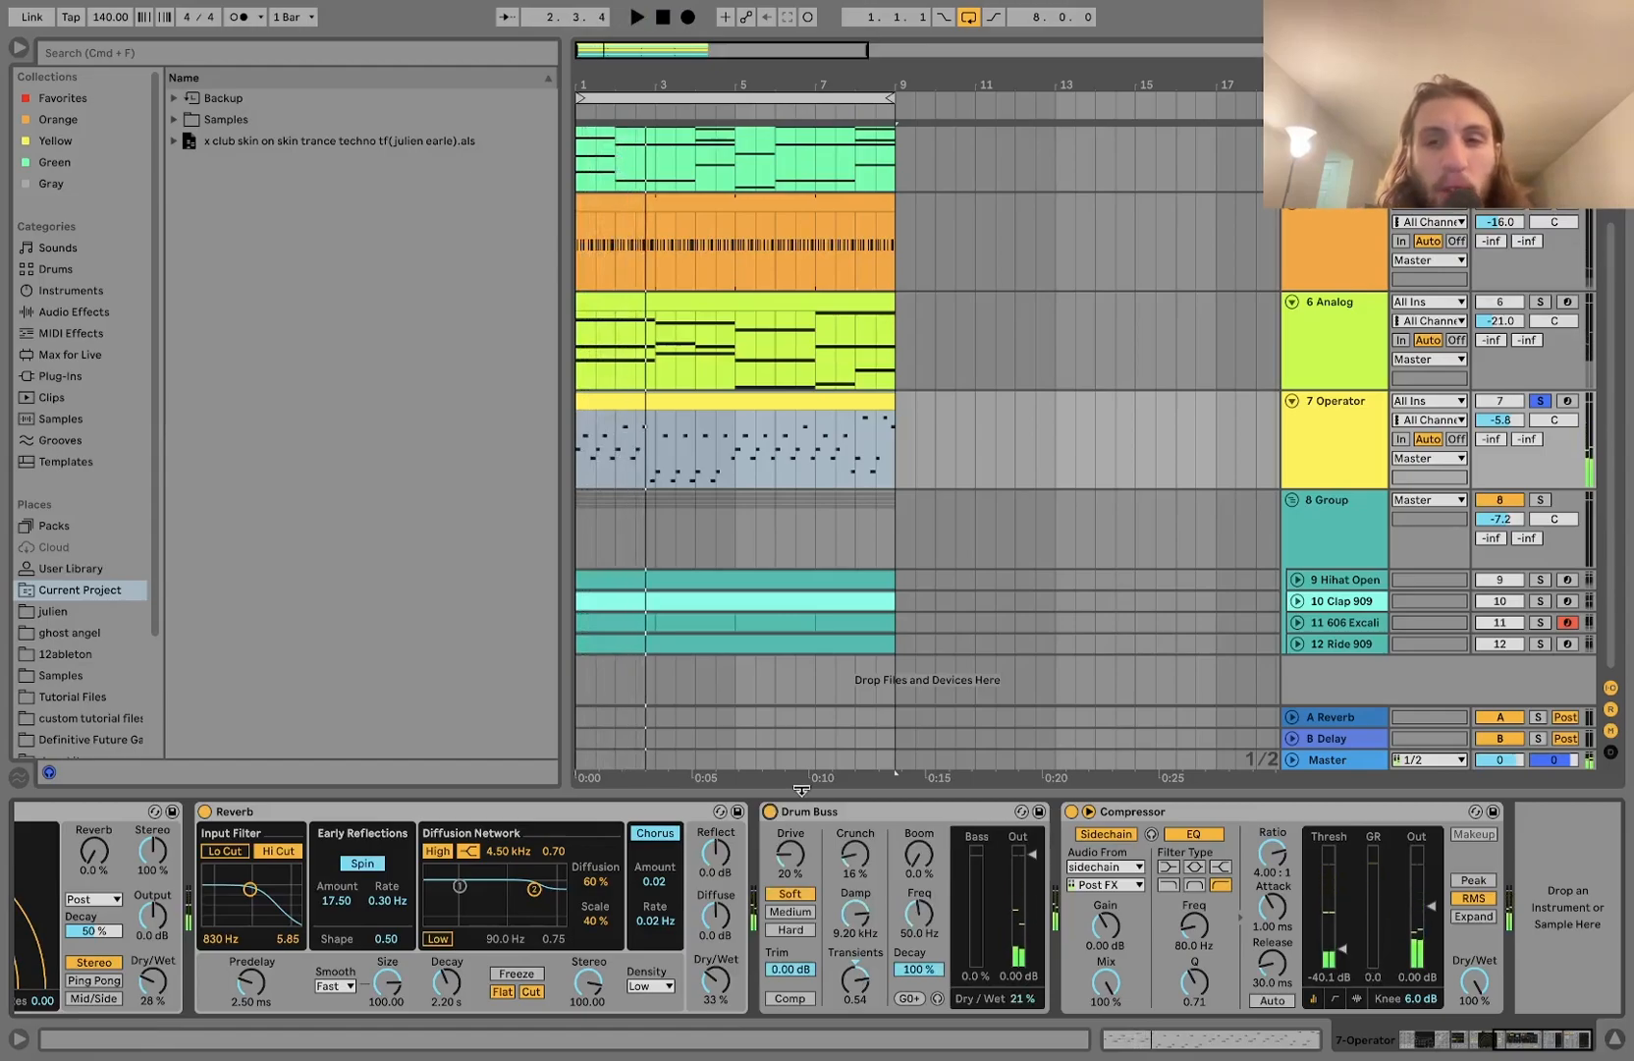
- Review the 7 Operator device chain again from the synth to the Drum Buss and Compressor, with a short playback
scroll(1114, 472, up, 3)
scroll(1114, 471, down, 1)
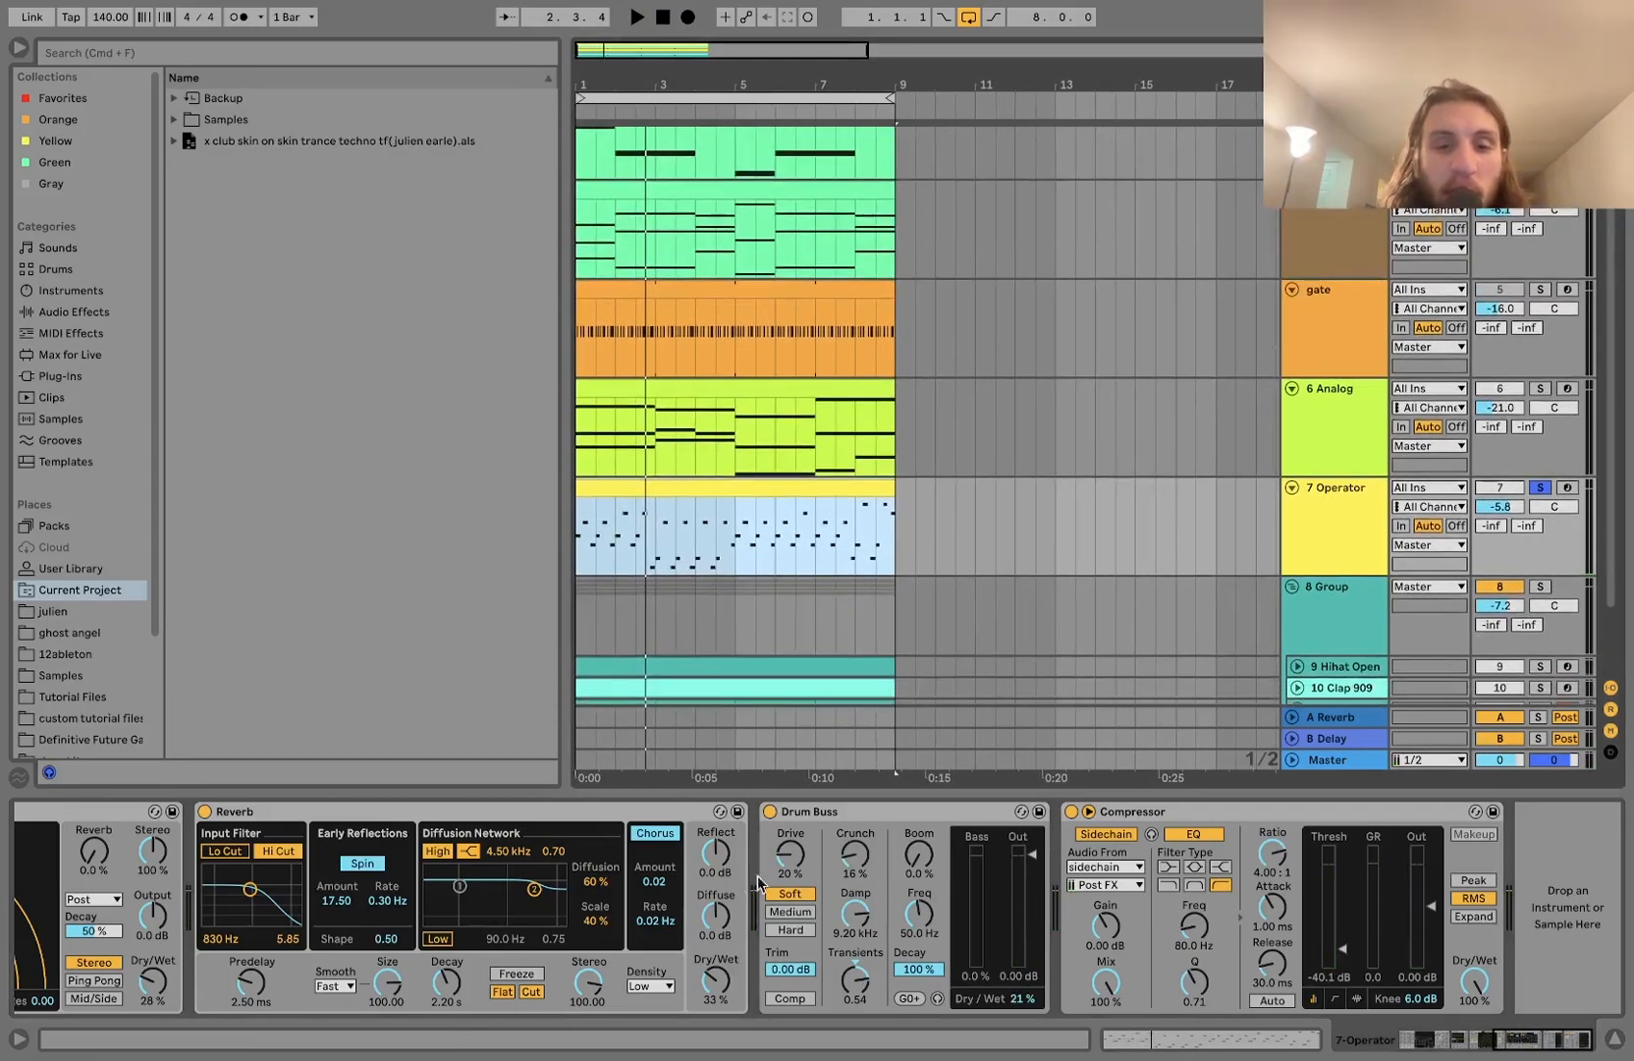
scroll(737, 909, left, 10)
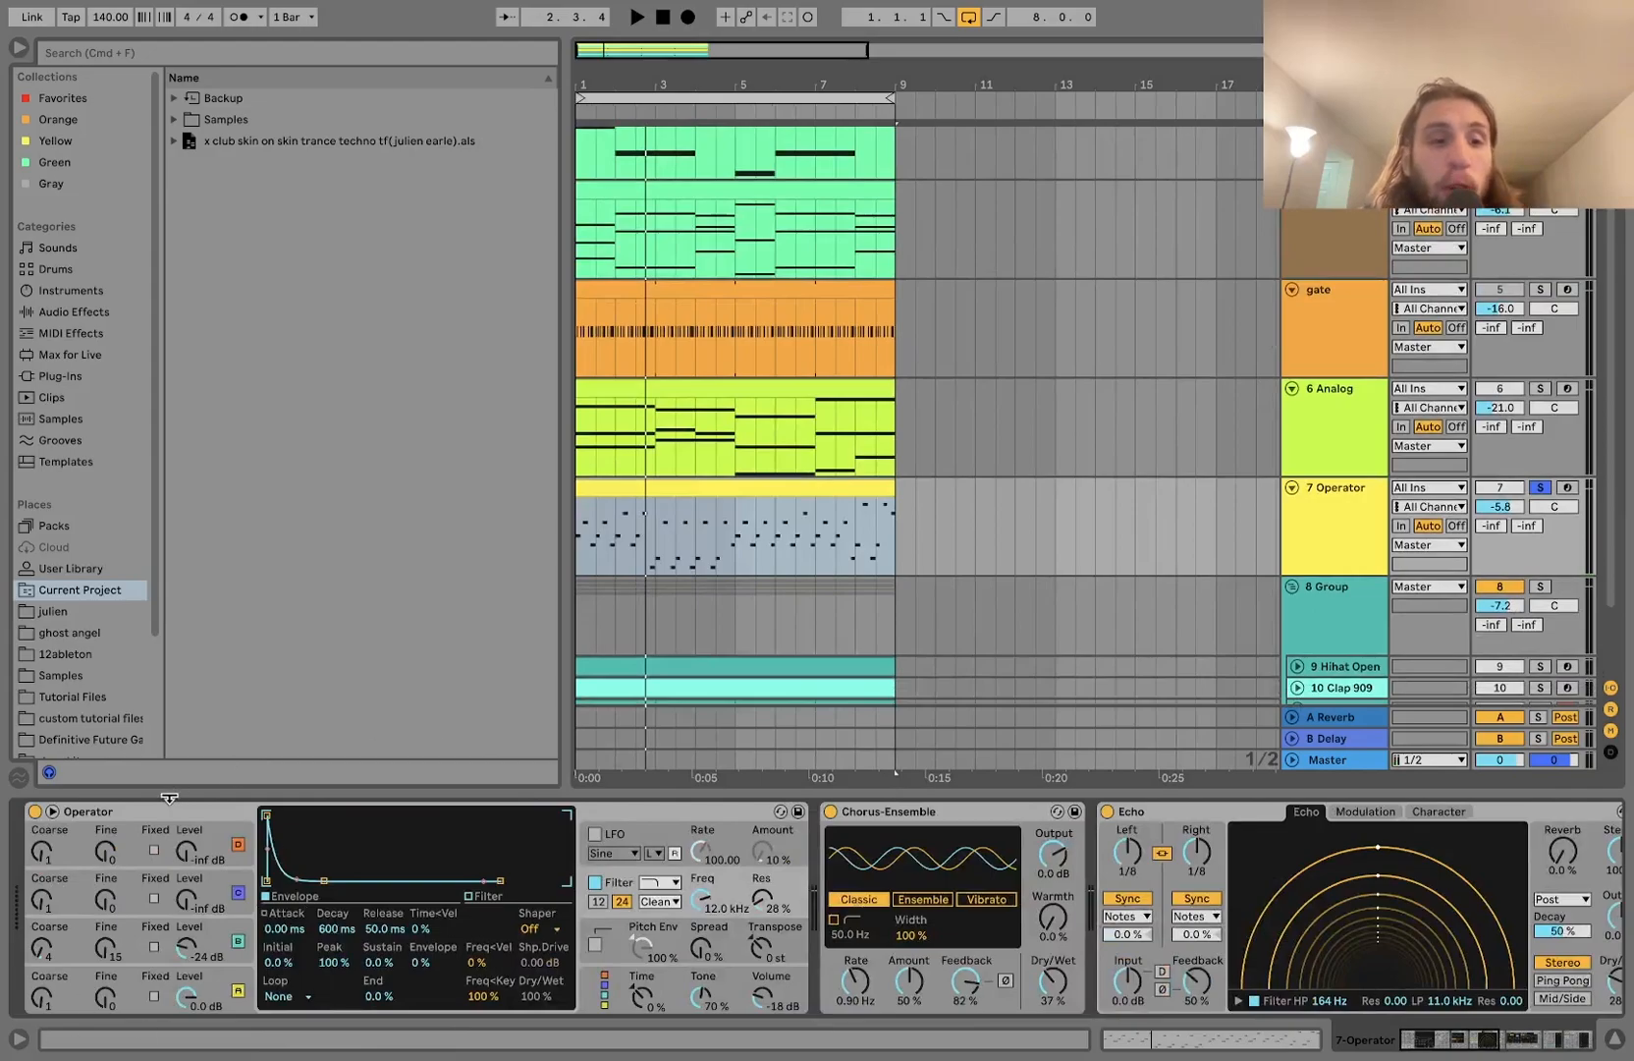
scroll(169, 807, right, 10)
key(space)
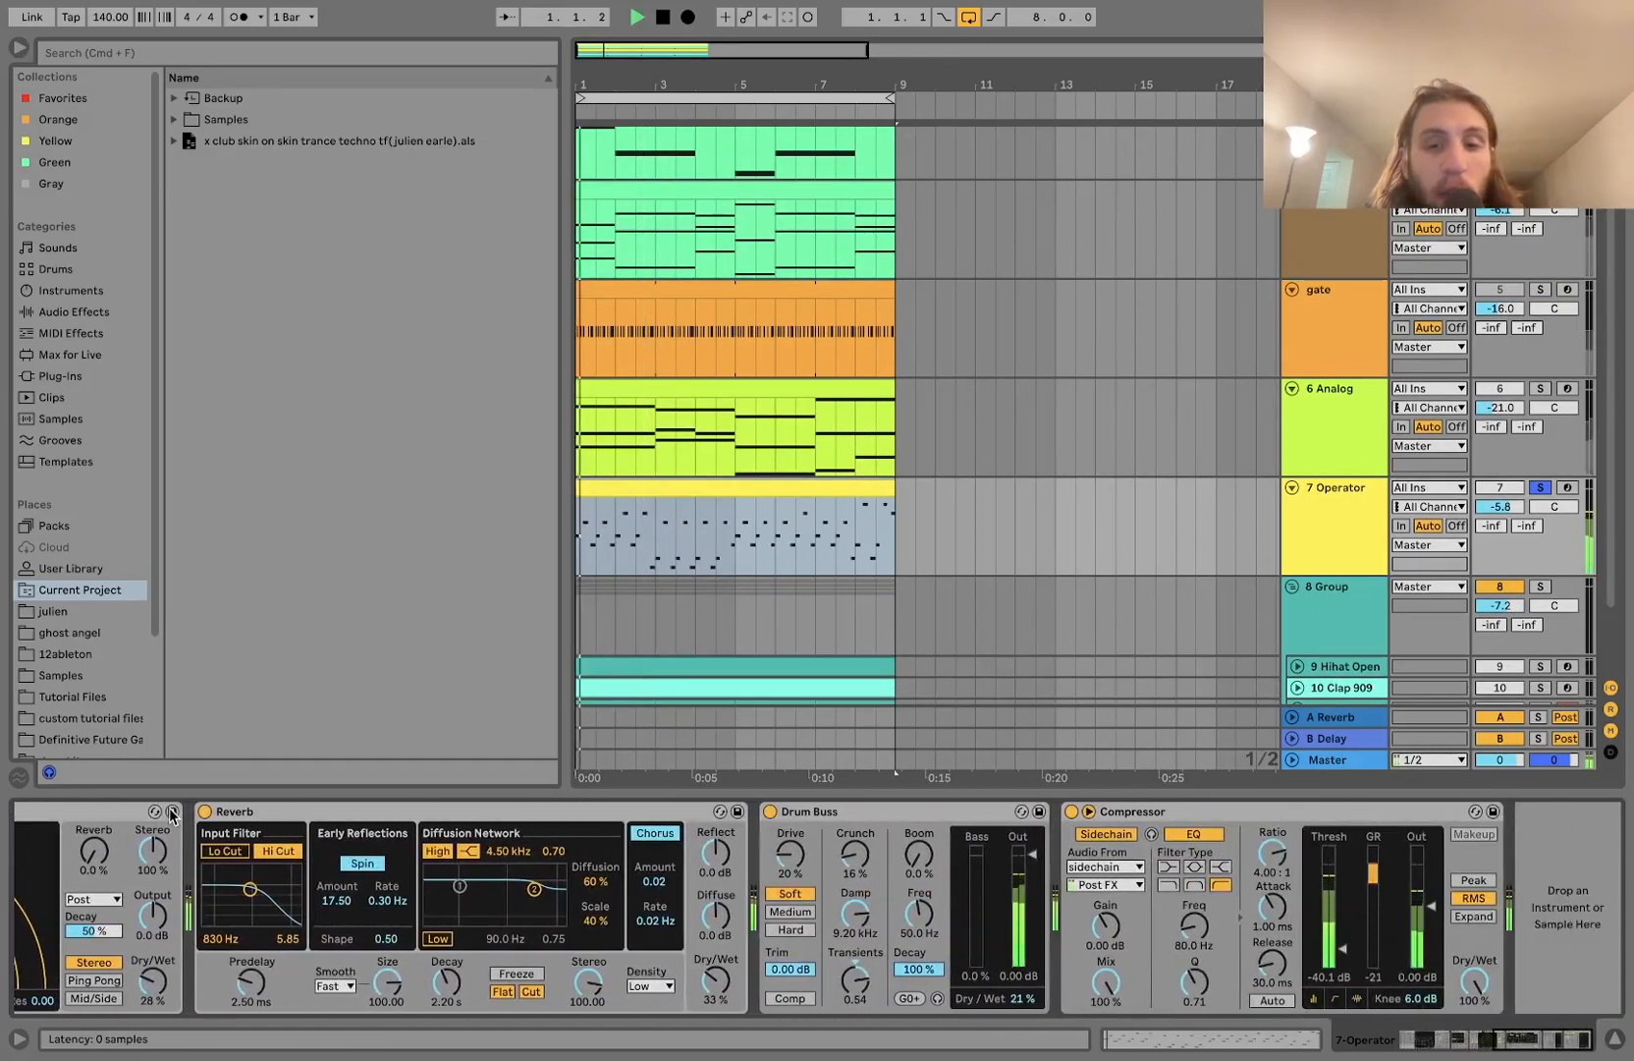
key(space)
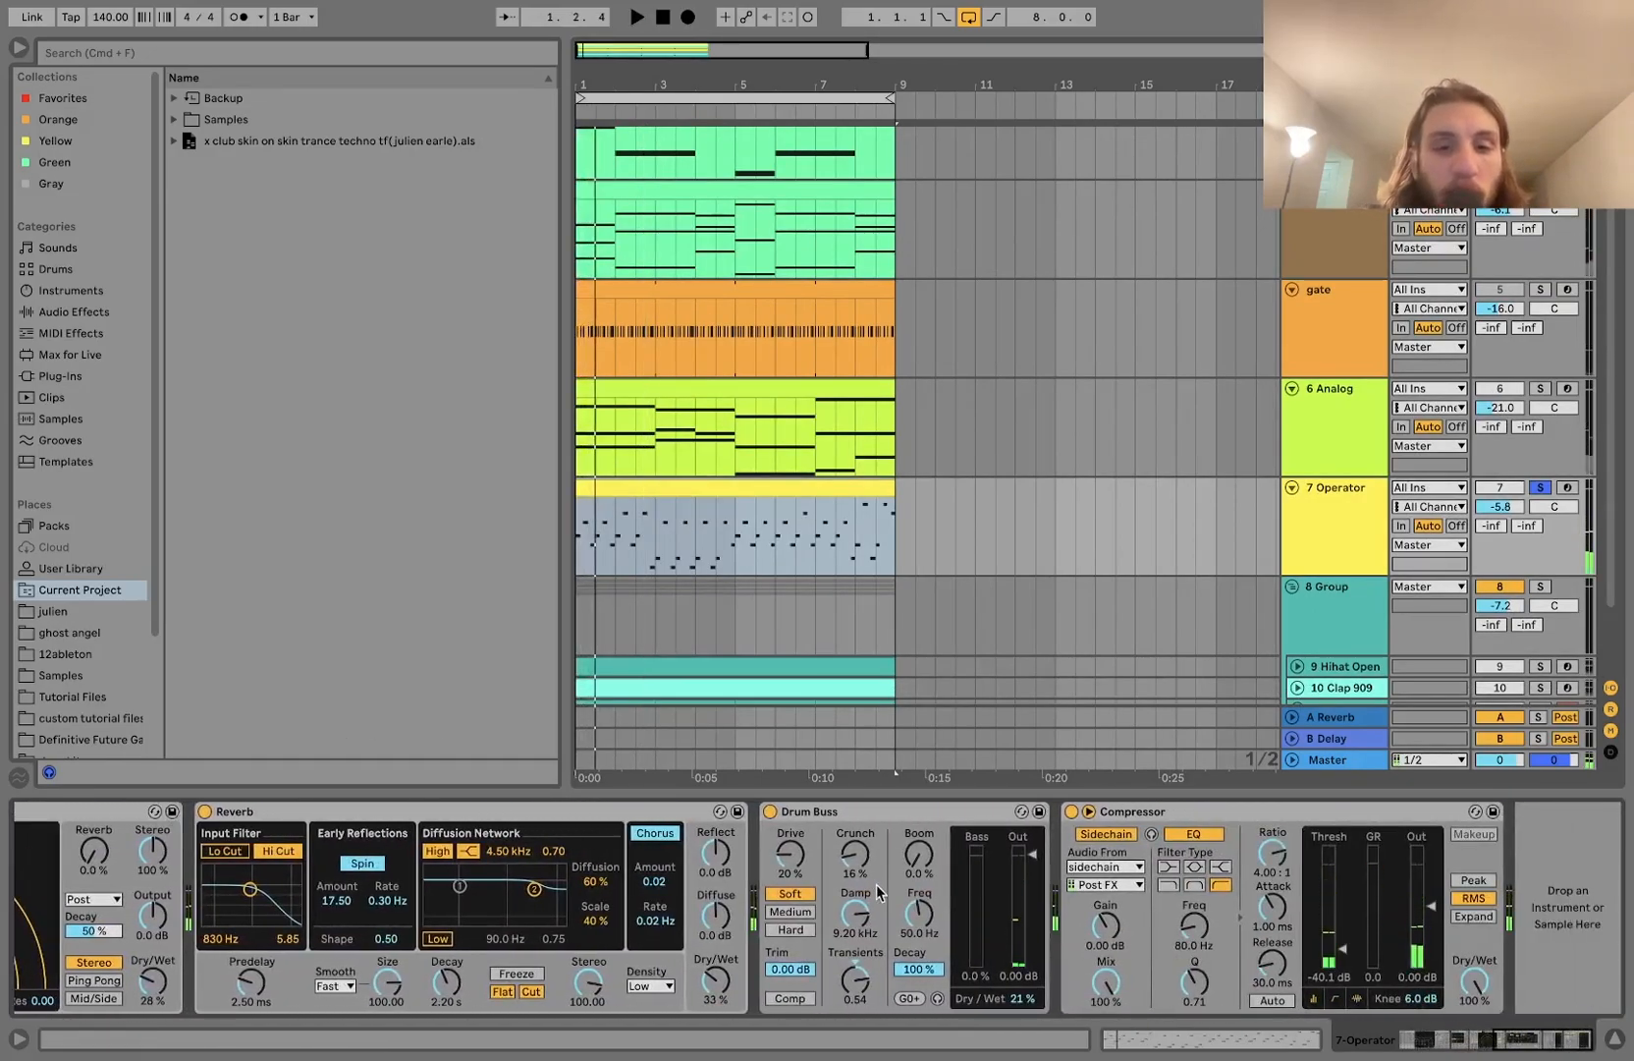
- Compare the Operator melody with Drum Buss bypassed and enabled during playback, then review the chain from Reverb to Compressor
scroll(897, 861, left, 4)
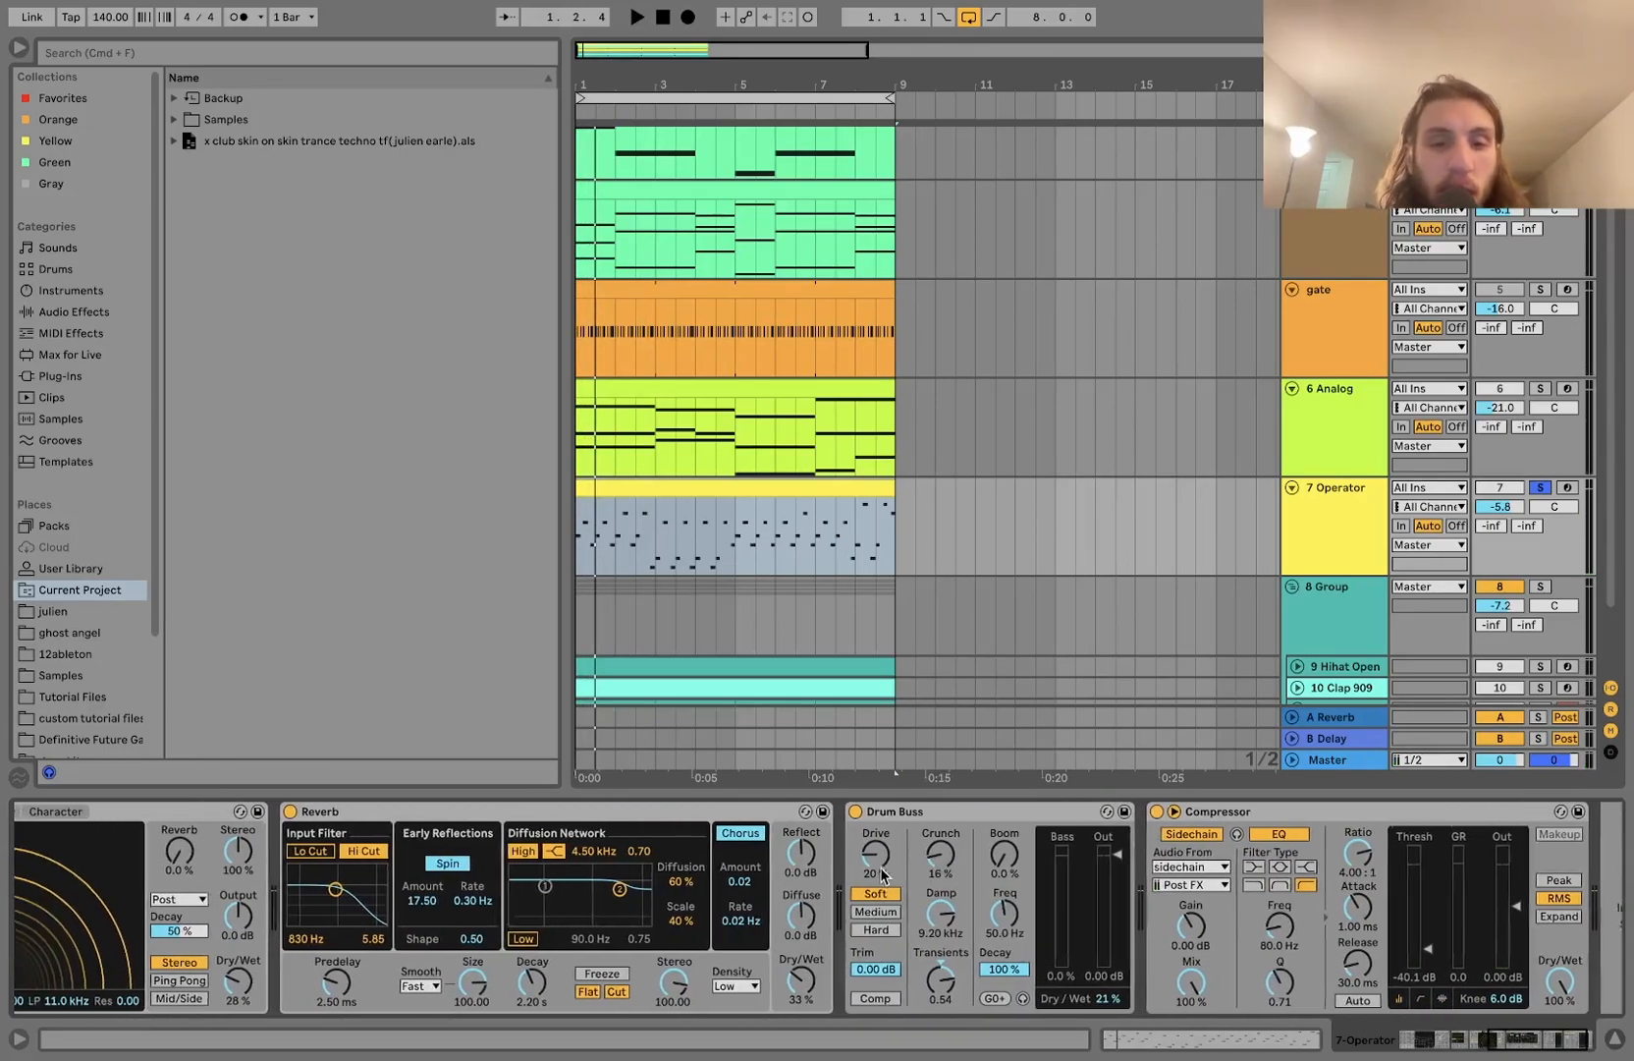
click(919, 811)
key(space)
click(919, 811)
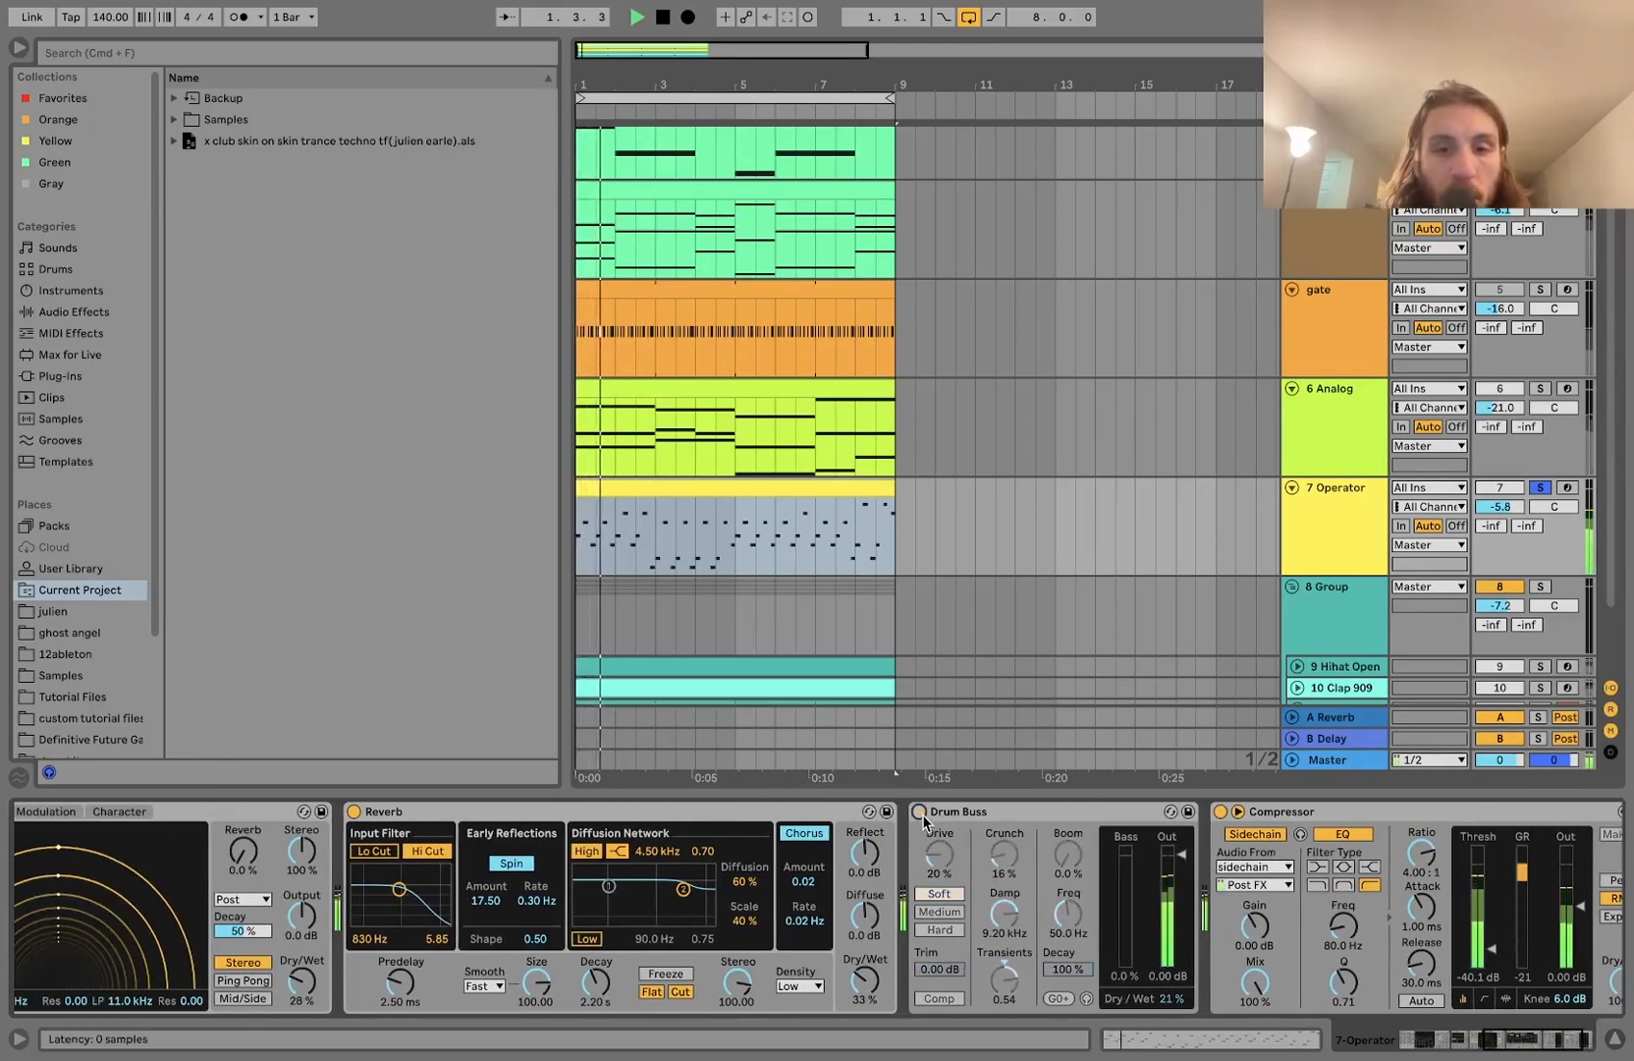
key(space)
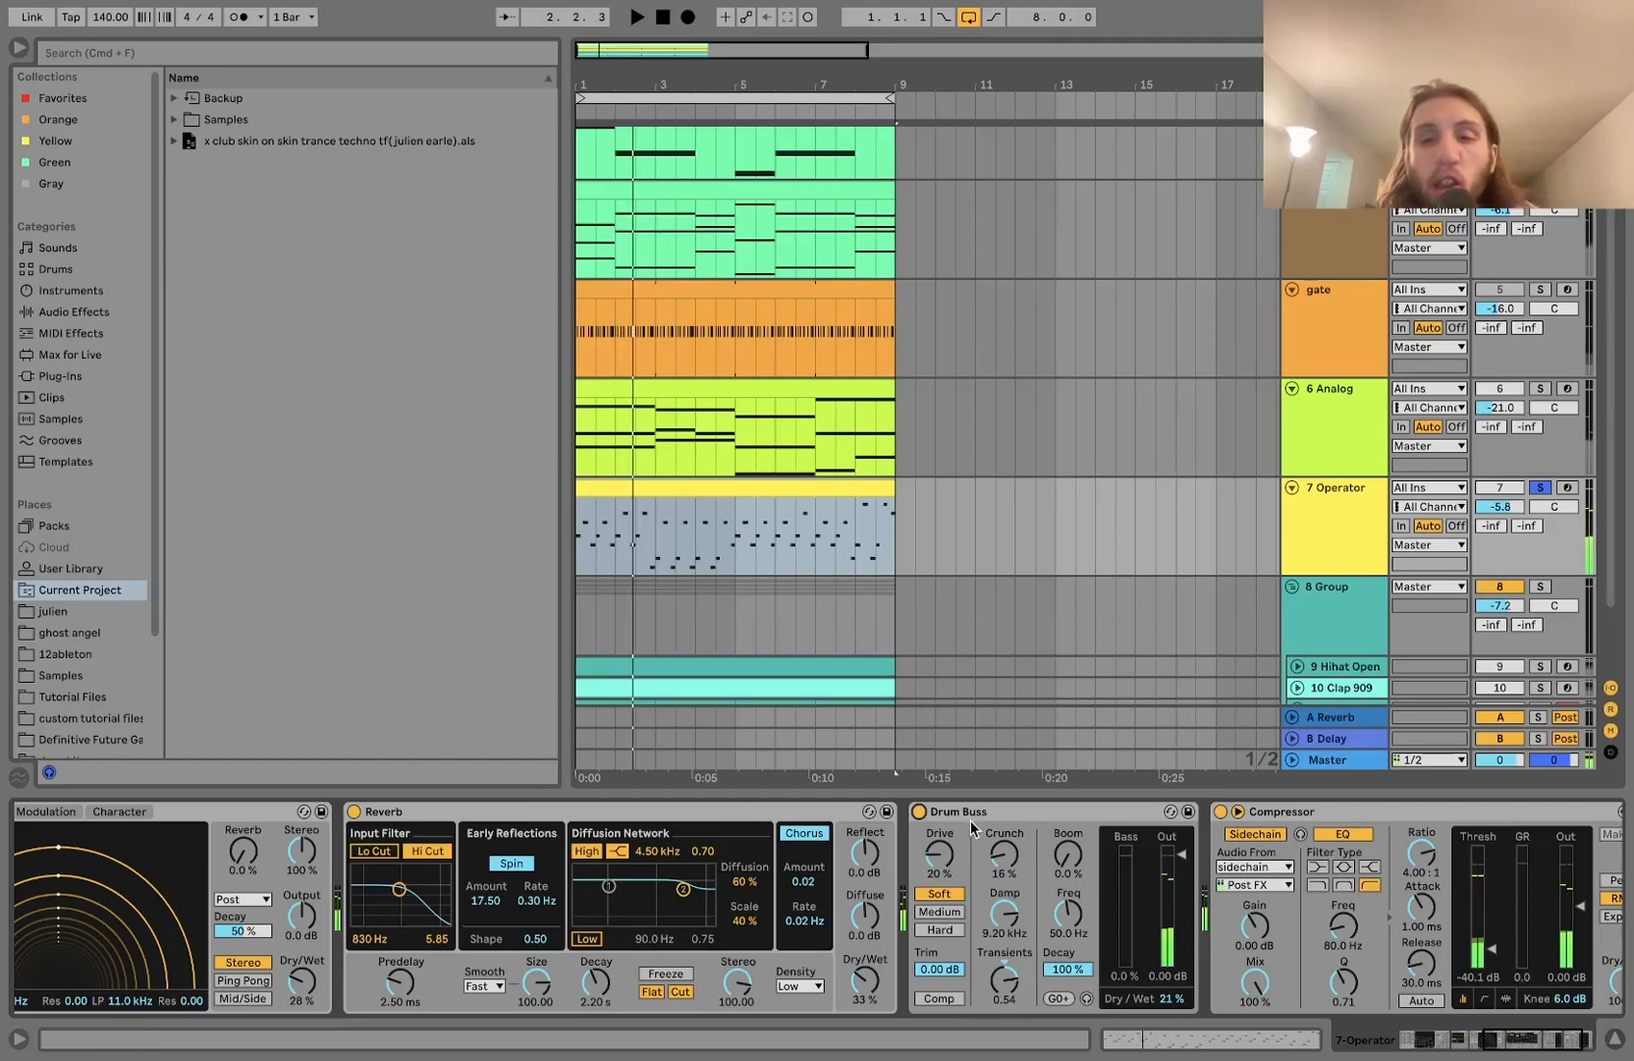
scroll(970, 820, left, 2)
scroll(970, 820, right, 5)
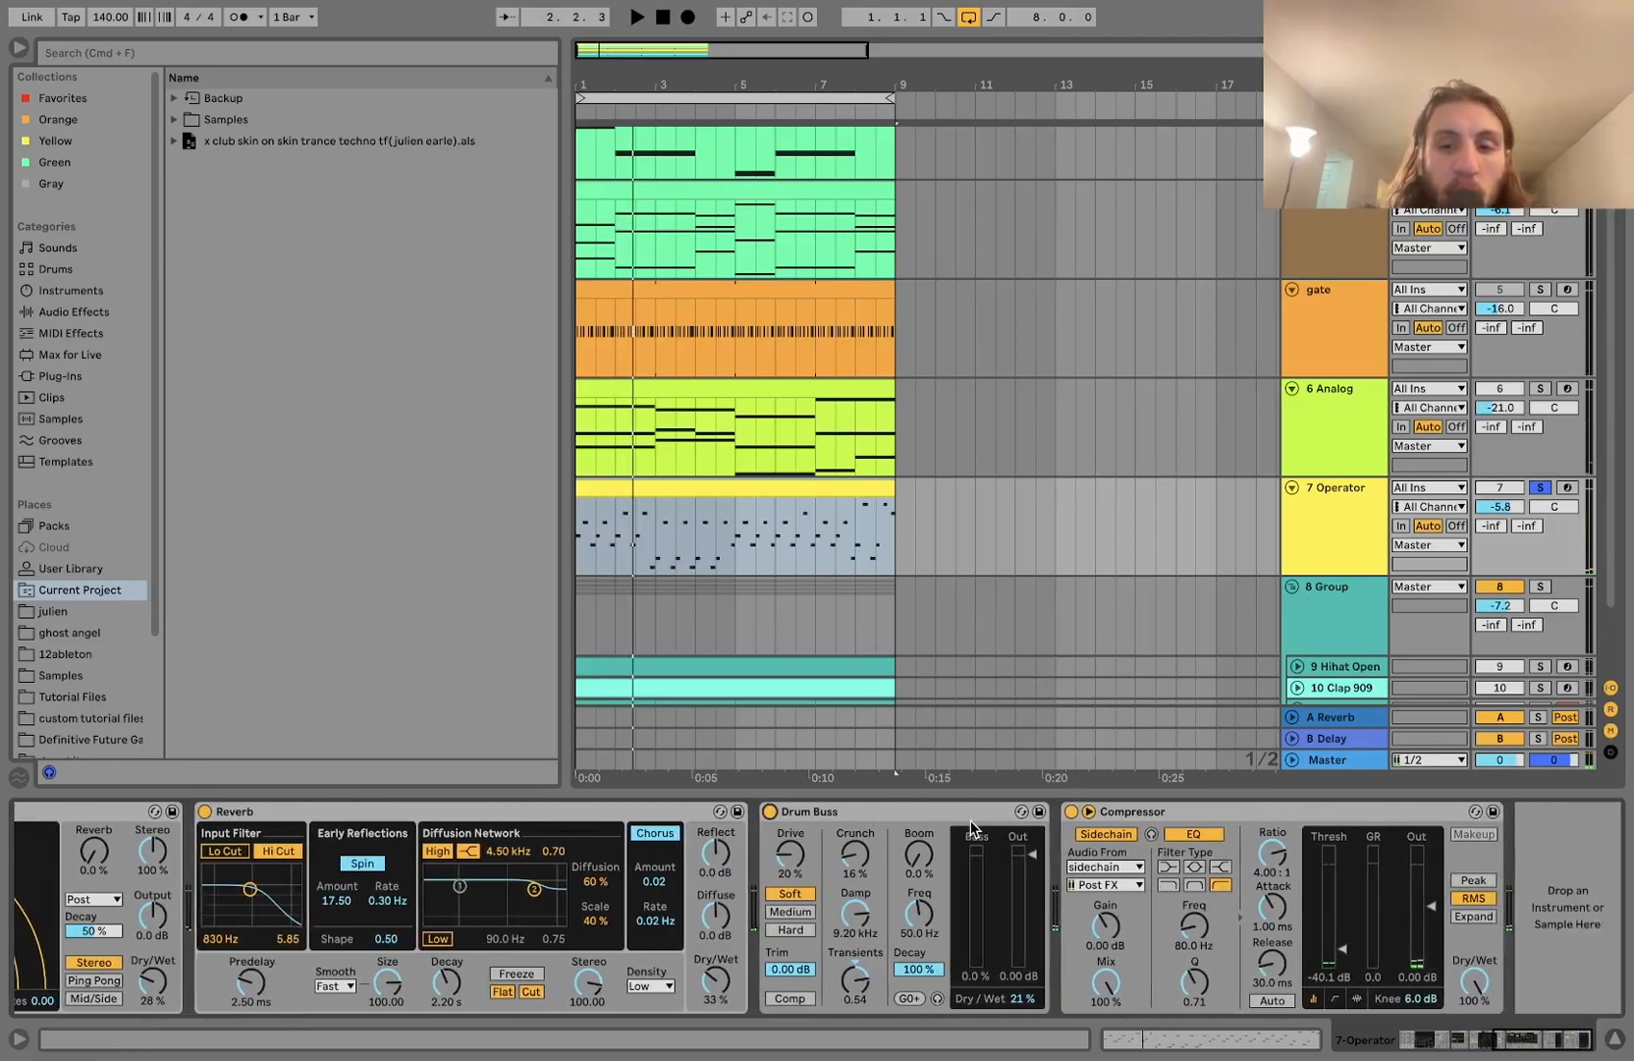
- Play the Operator melody, then solo the 8 Group drum tracks and restart playback
key(space)
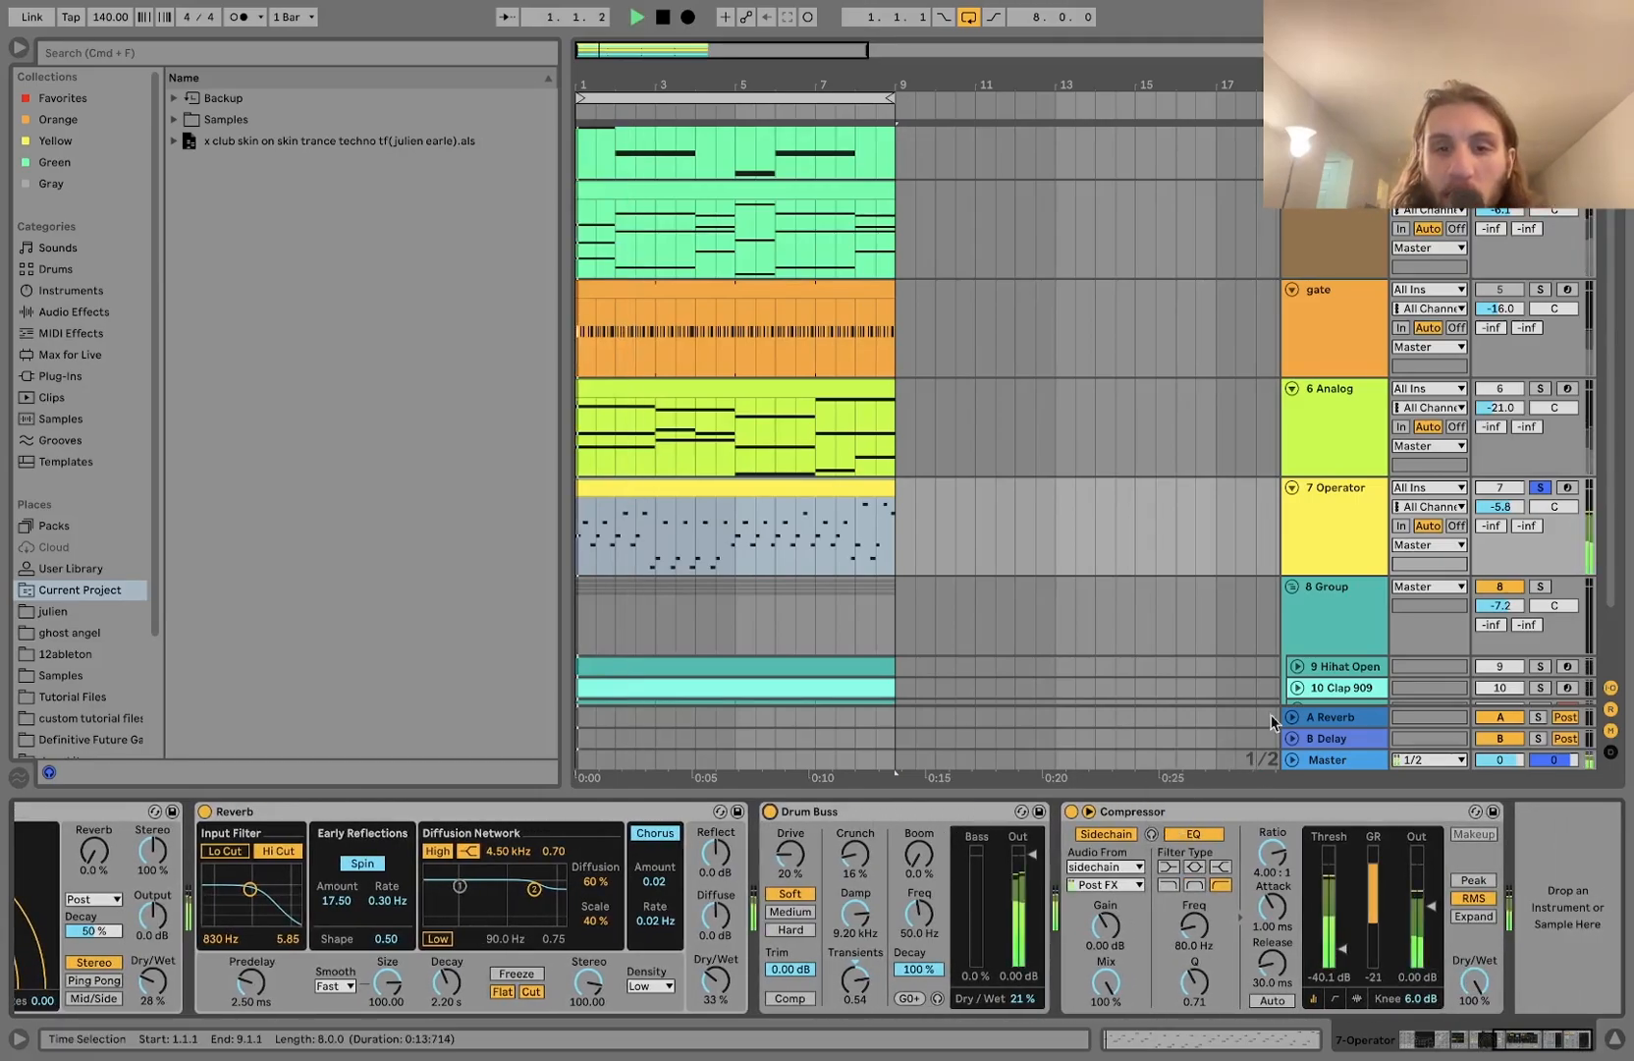
scroll(1523, 589, down, 3)
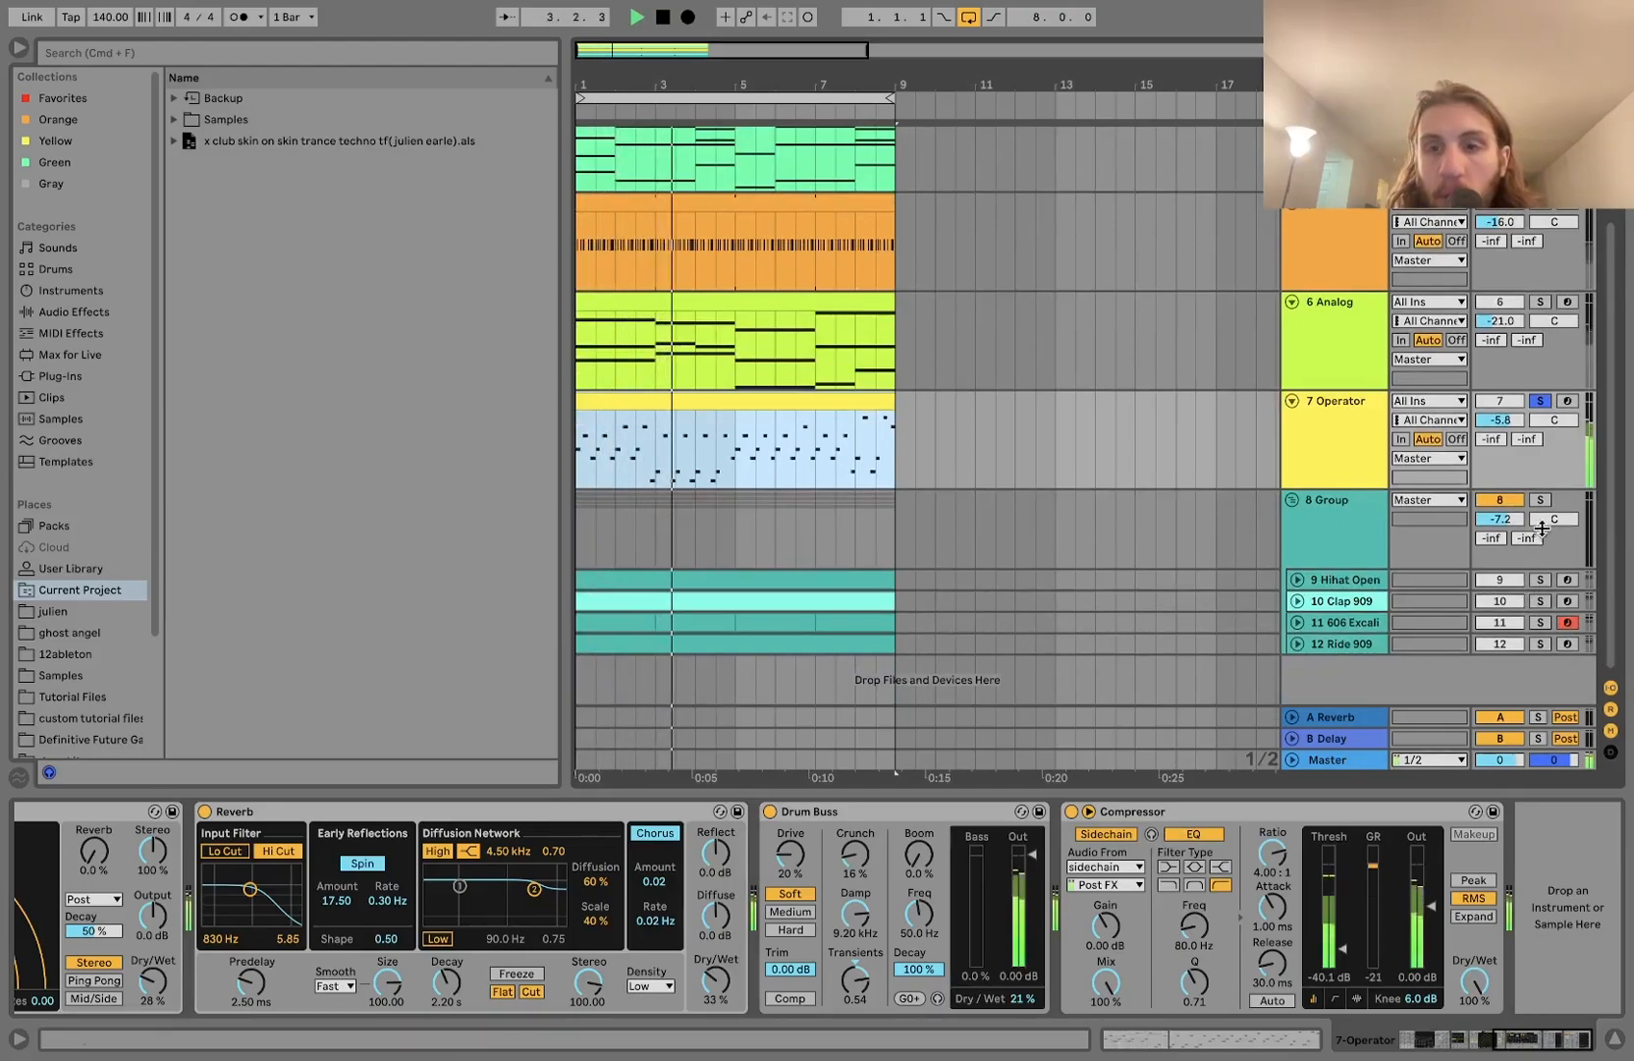
click(1530, 499)
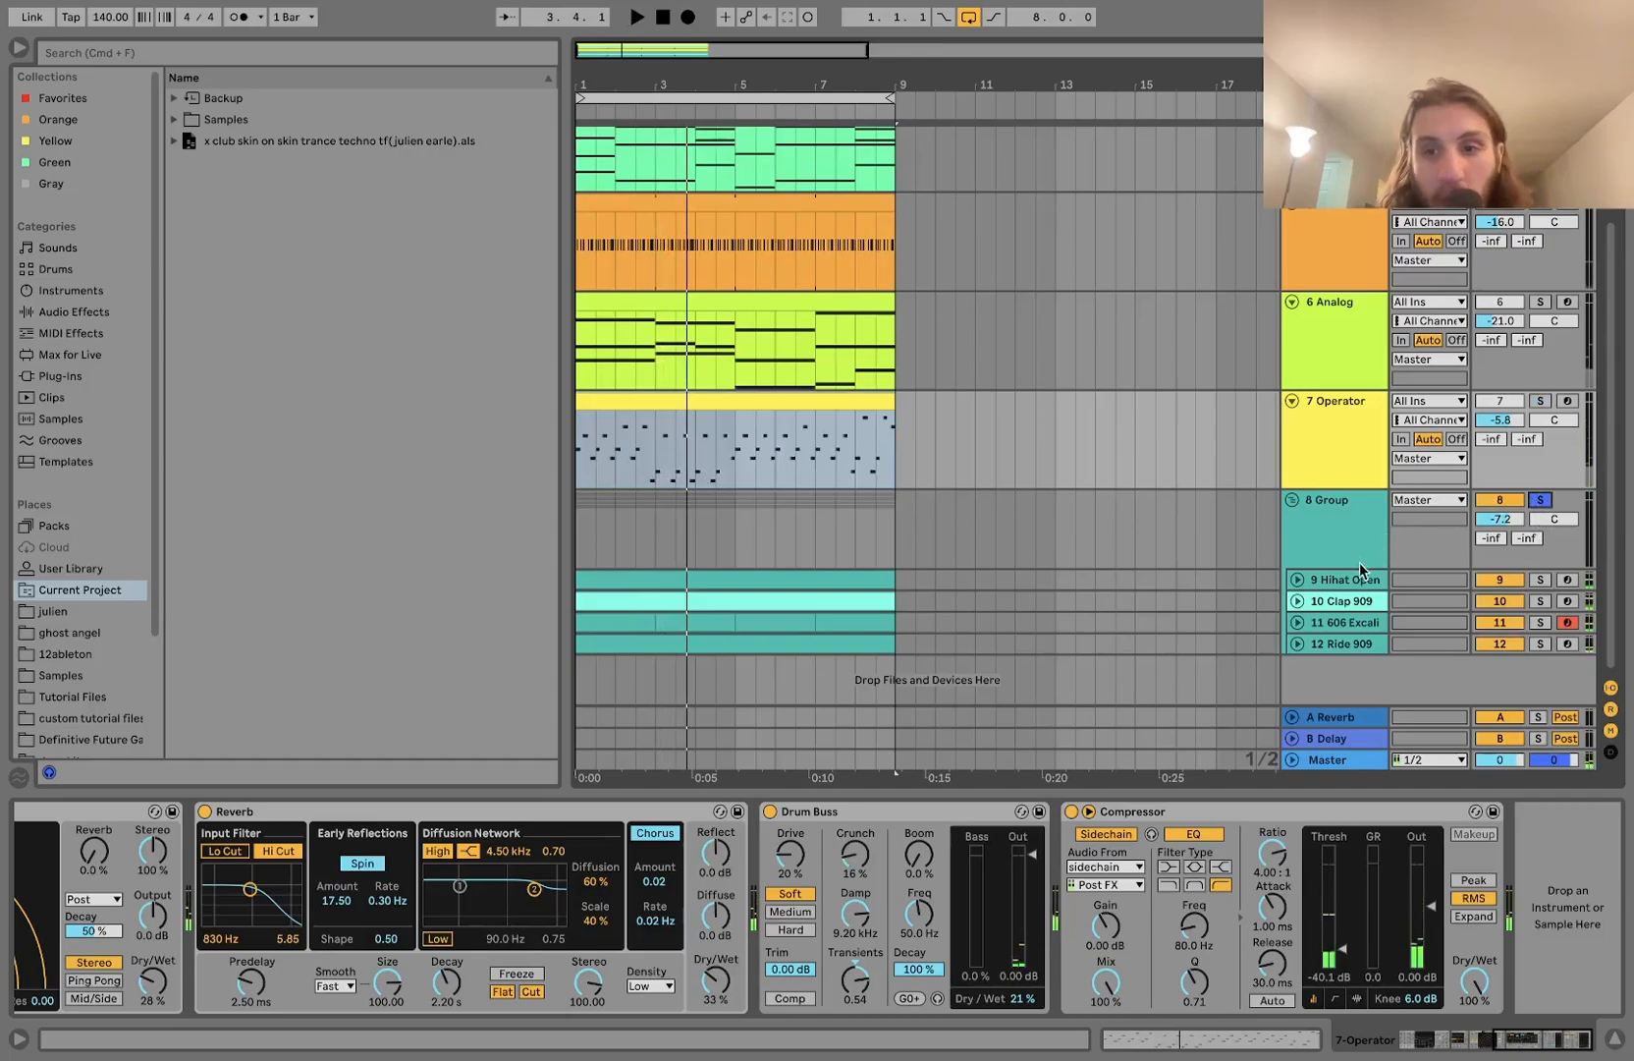
key(space)
- Unfold the four tracks inside the 8 Group, from 9 Hihat Open to 12 Ride 909
click(1327, 583)
key(shift+Down)
key(shift+Down)
key(shift+Down)
key(u)
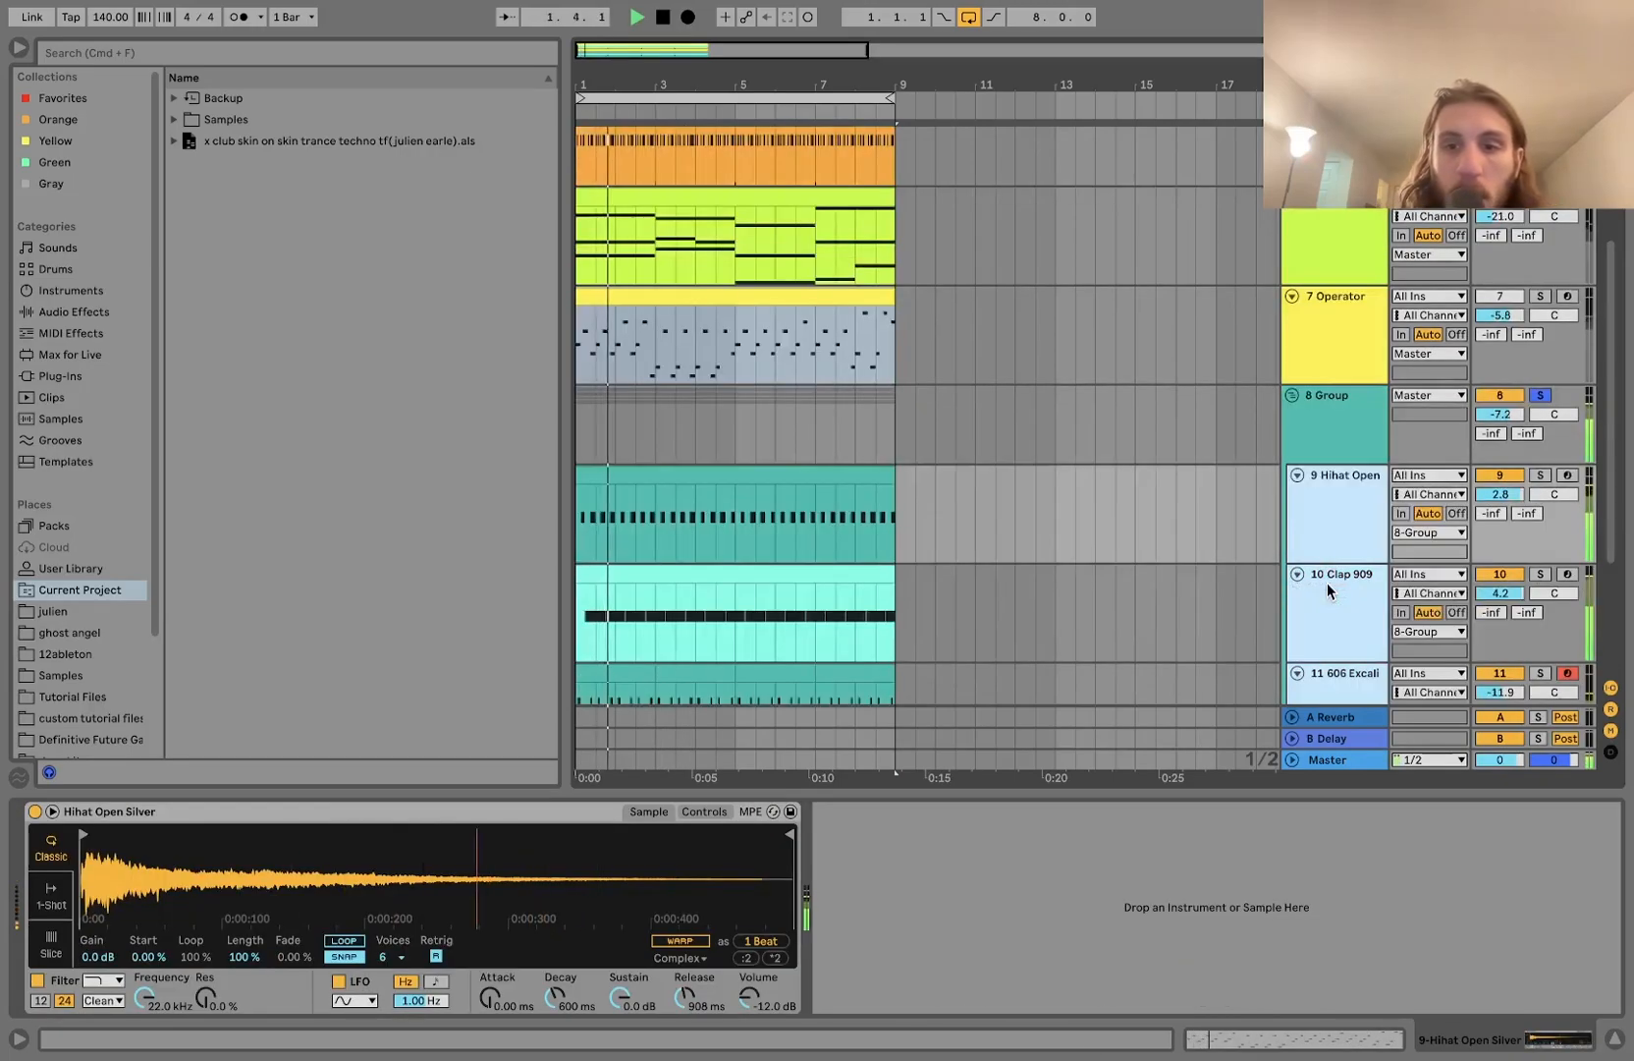
- Display the 8 Group's Drum Buss and Auto Filter, then the 9 Hihat Open track's sampler, and stop playback
scroll(1327, 584, down, 3)
click(1342, 352)
key(Up)
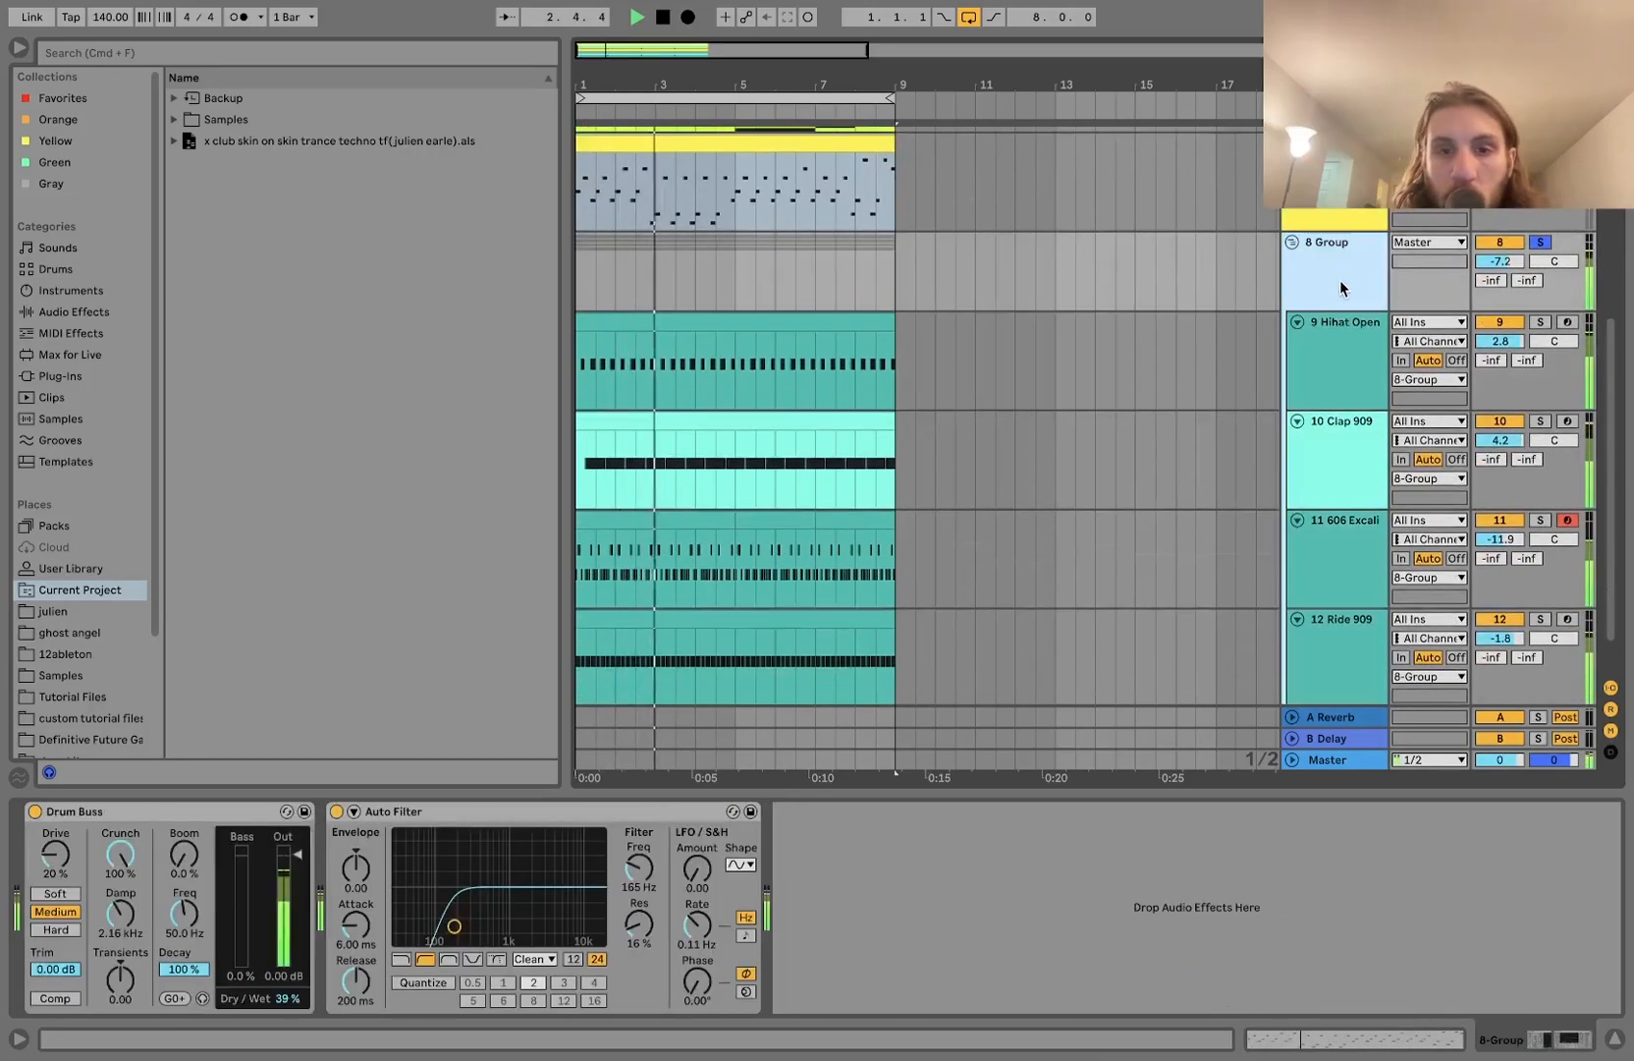
click(1339, 365)
key(space)
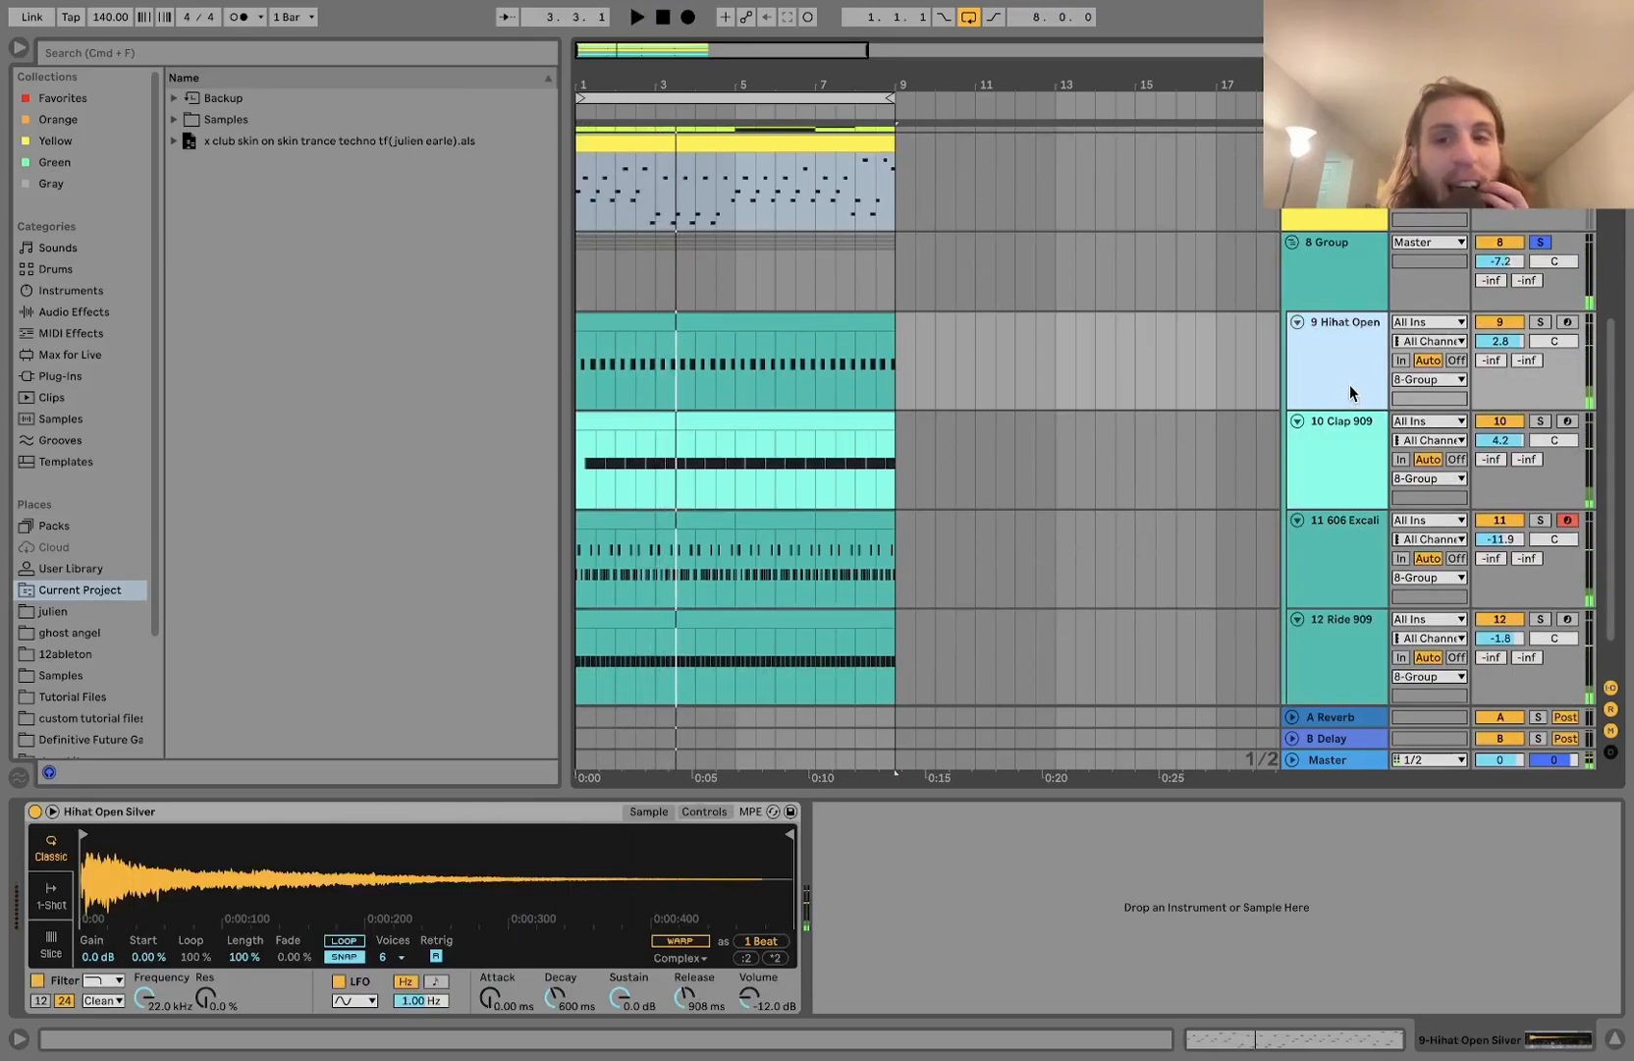
- Solo the 3 Wavetable, 4 Wavetable, 6 Analog and 7 Operator tracks together and audition them without the drums
scroll(1350, 384, down, 1)
scroll(1349, 382, up, 5)
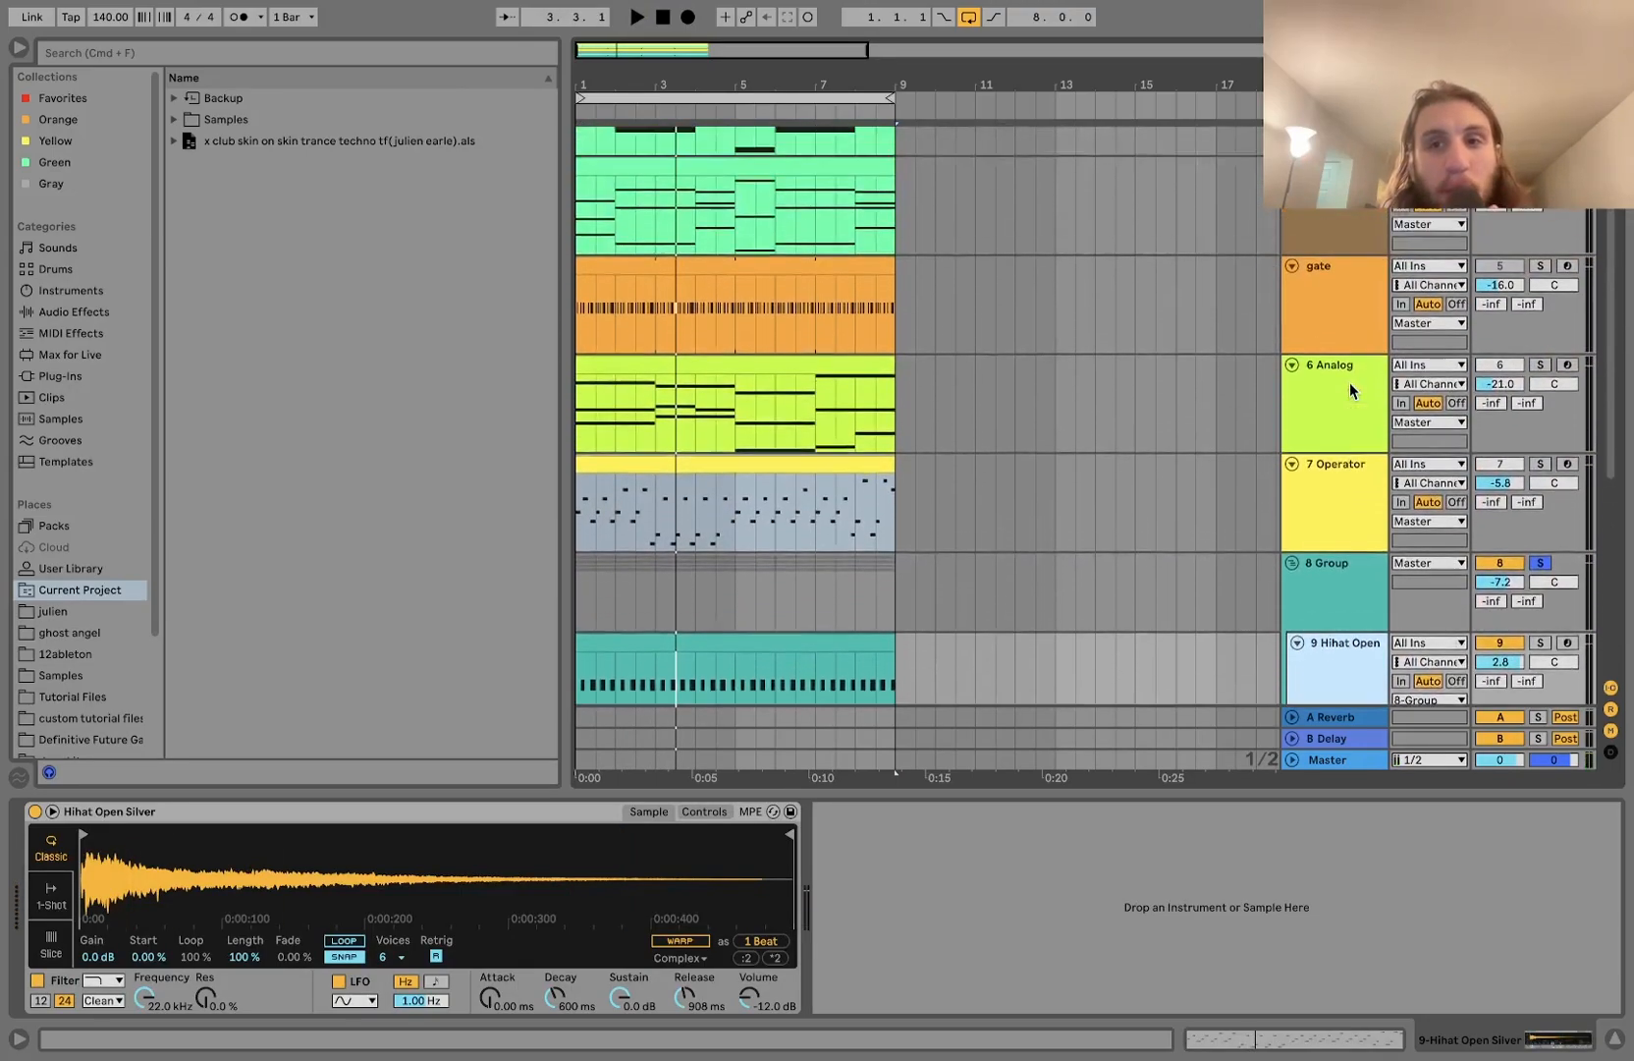
click(1348, 485)
shift+click(1348, 429)
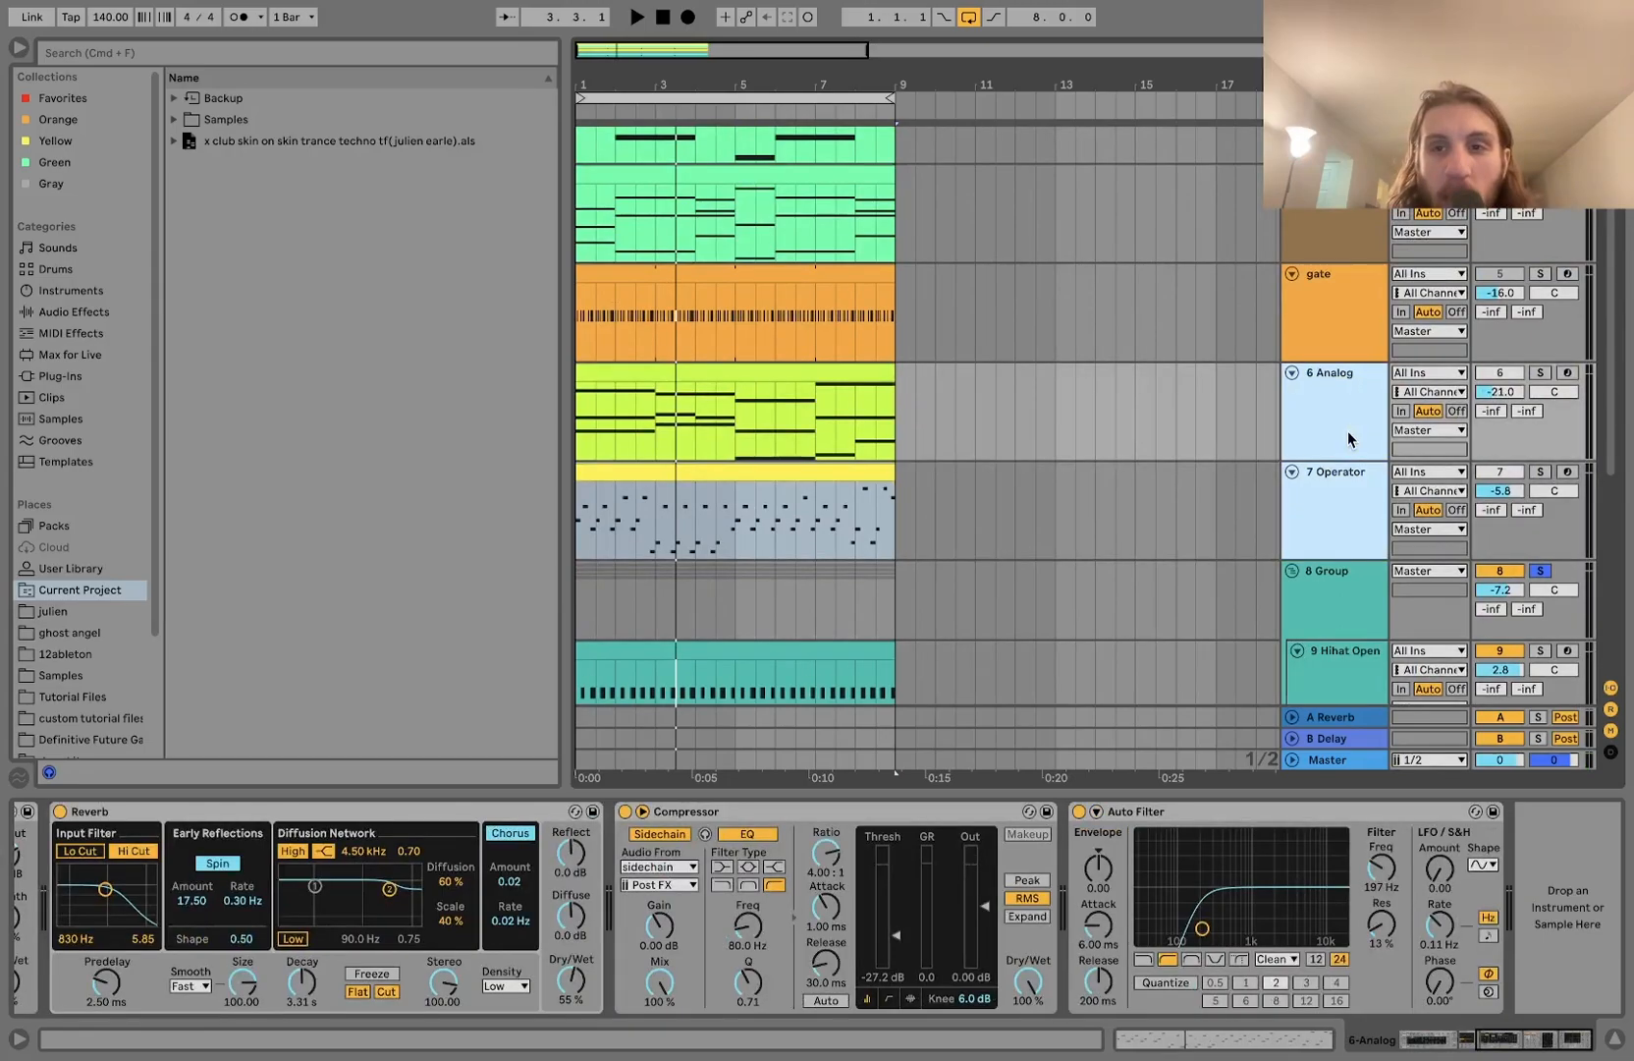
scroll(1356, 393, up, 2)
super+click(1350, 297)
super+click(1346, 238)
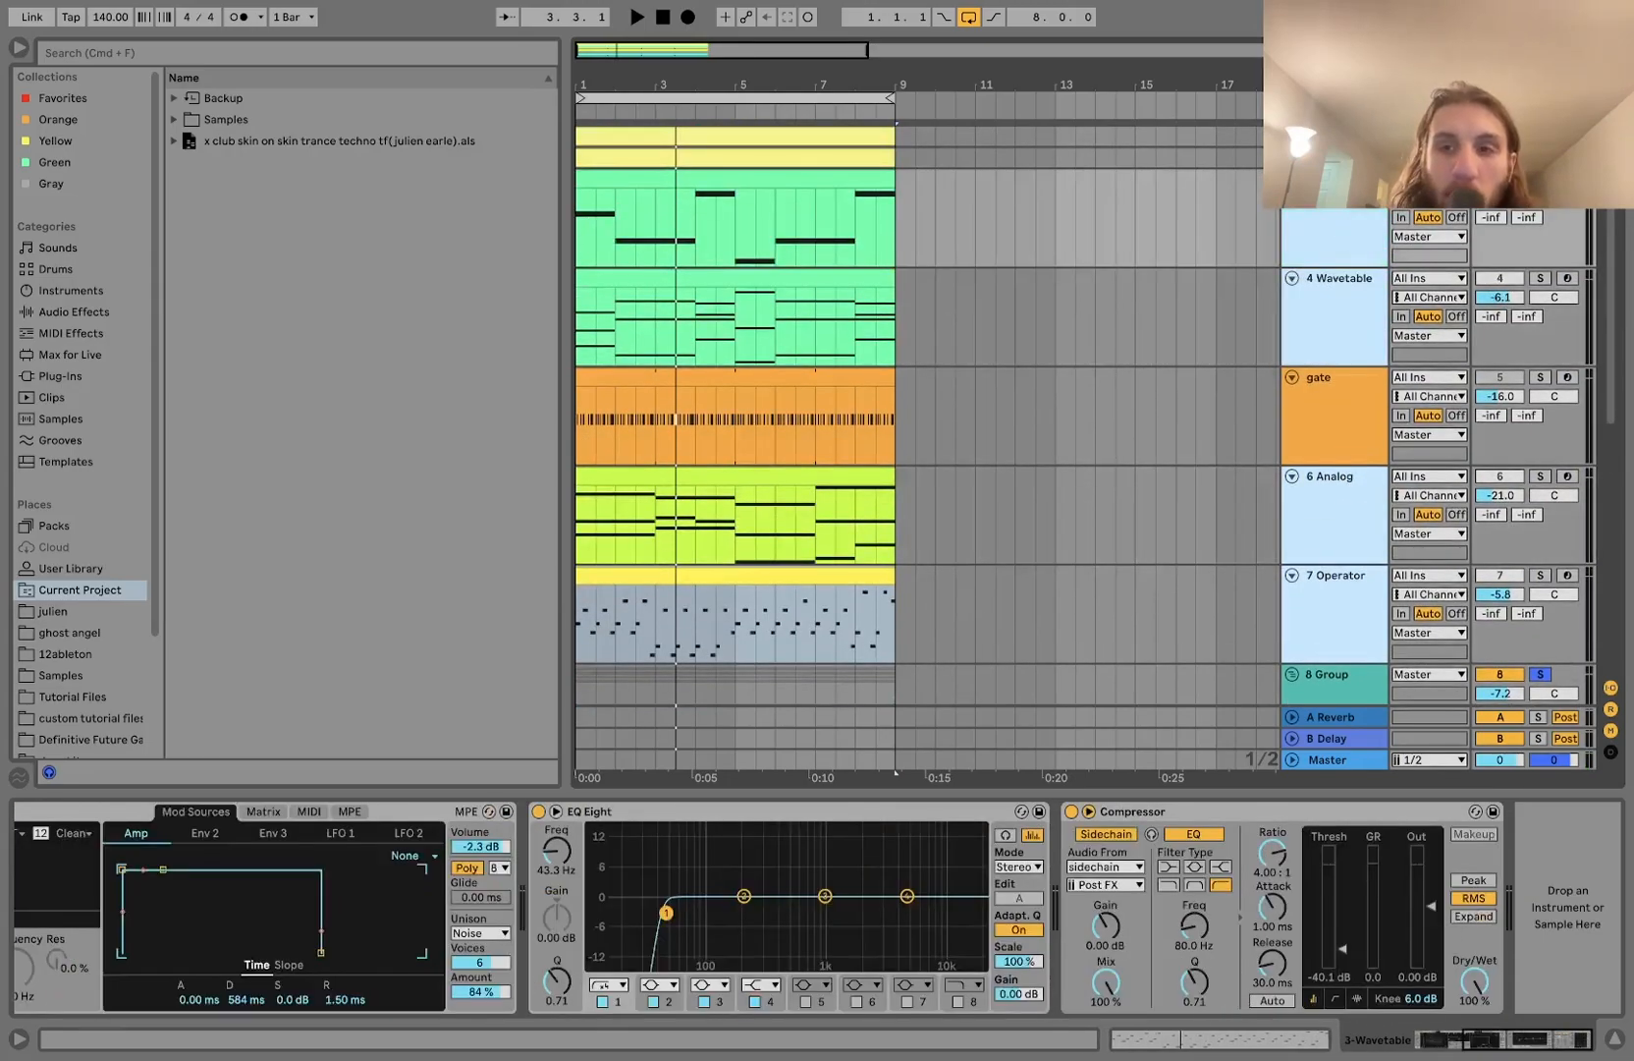
key(s)
key(space)
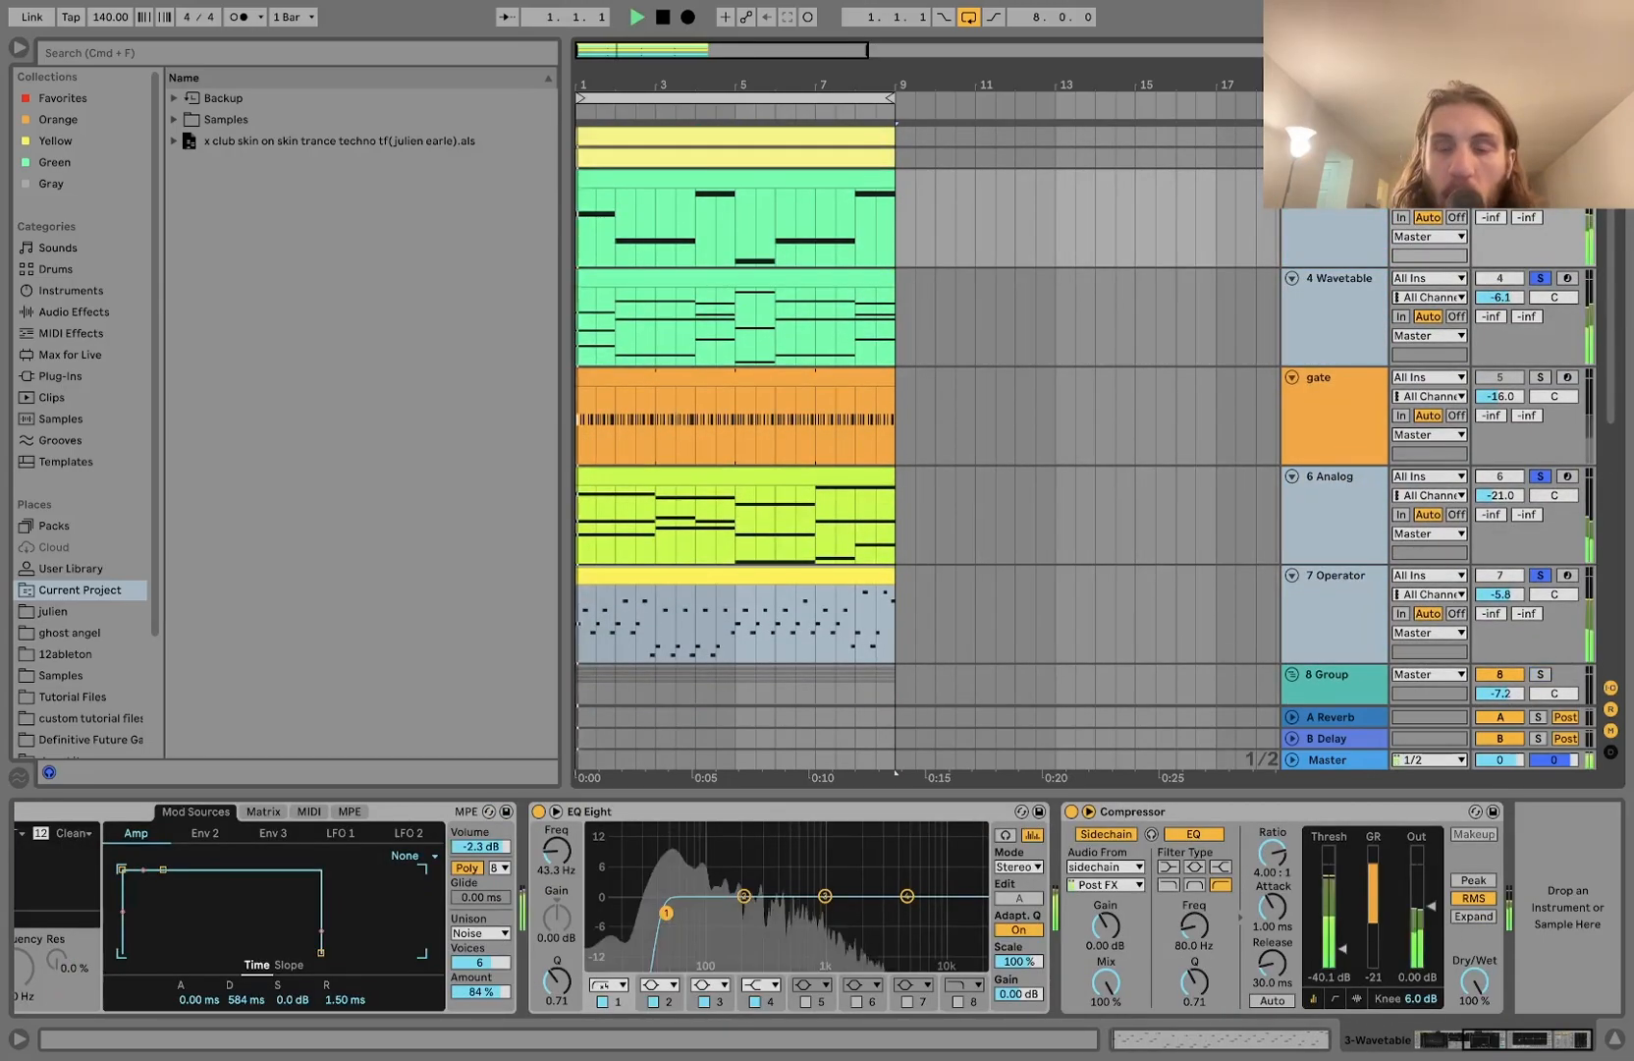
scroll(1360, 331, down, 2)
scroll(1360, 331, down, 3)
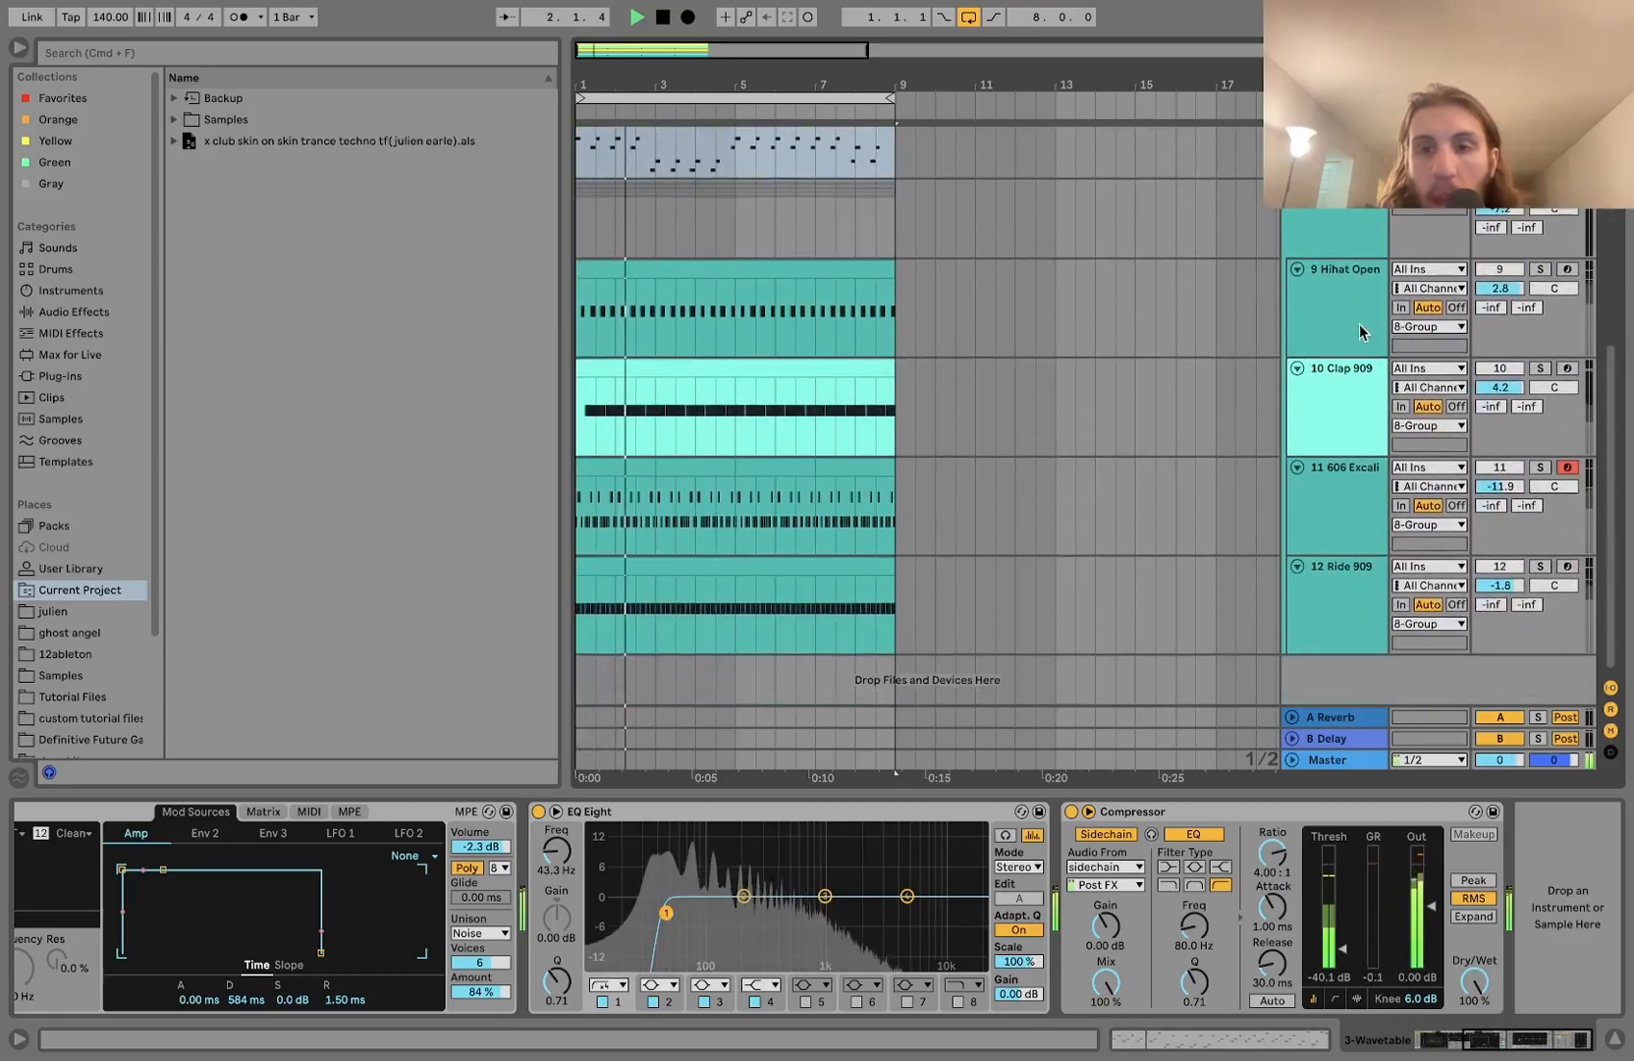
scroll(1360, 331, up, 2)
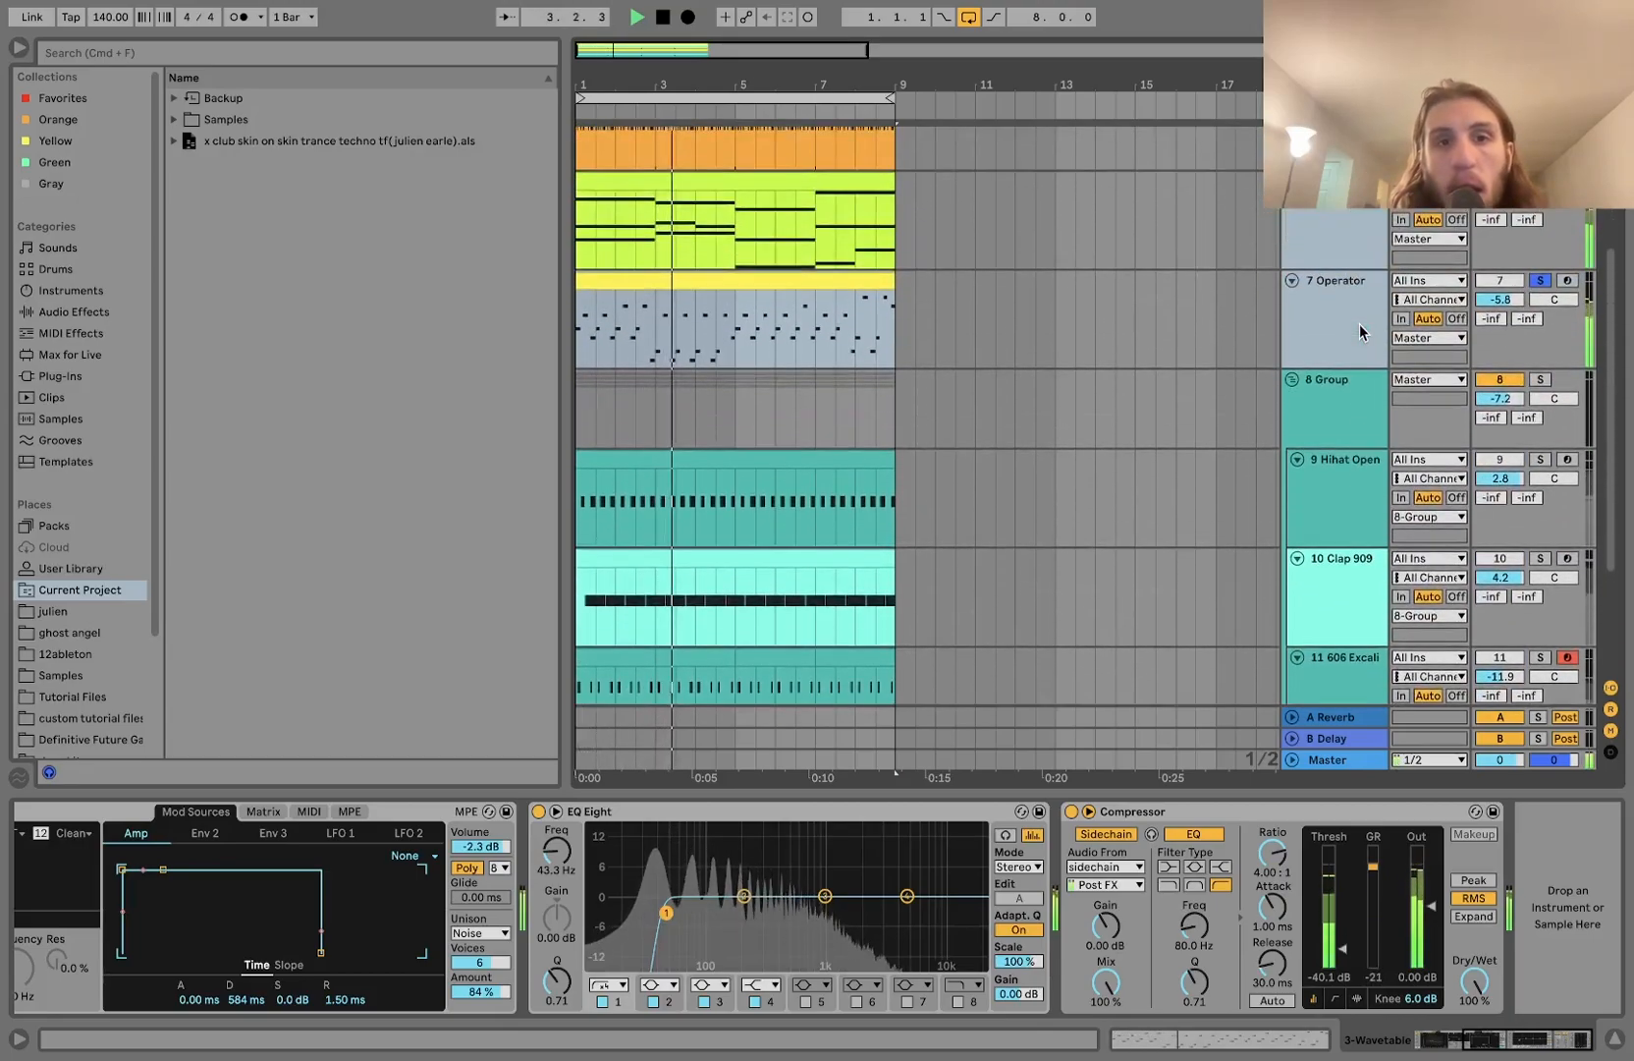
key(space)
- Display the 8 Group's devices again, then solo the 9 Hihat Open track and play it
scroll(1361, 354, down, 1)
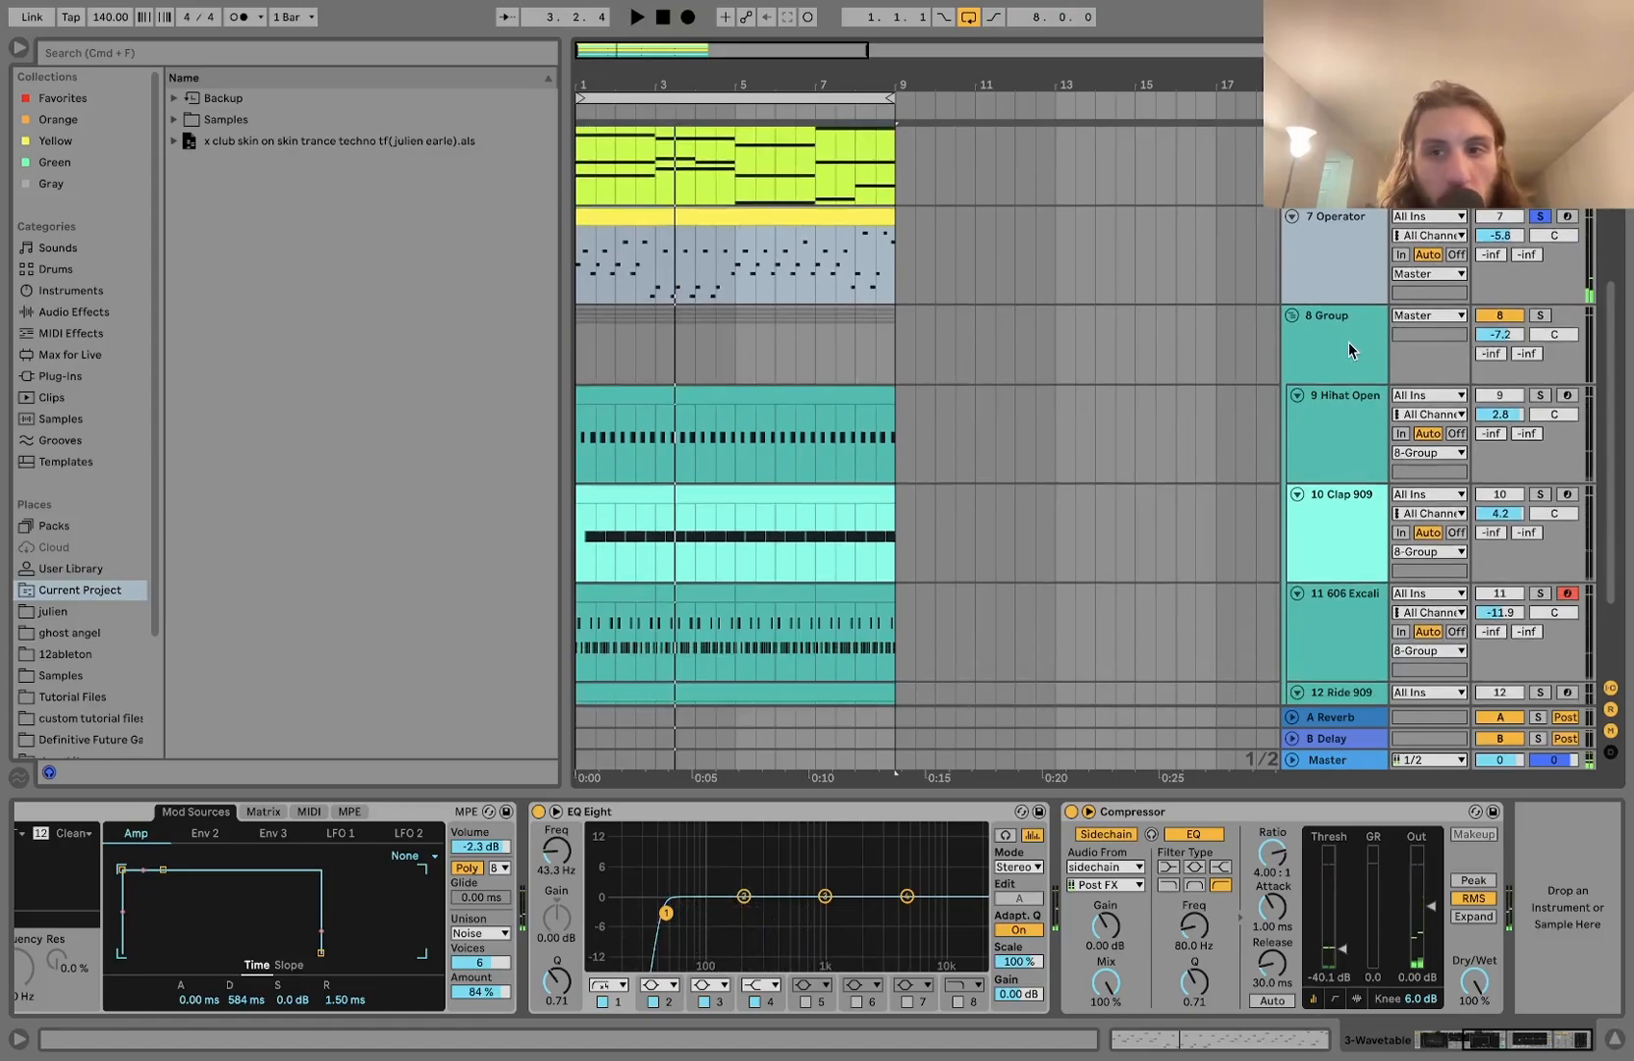
scroll(1348, 342, down, 1)
click(1340, 209)
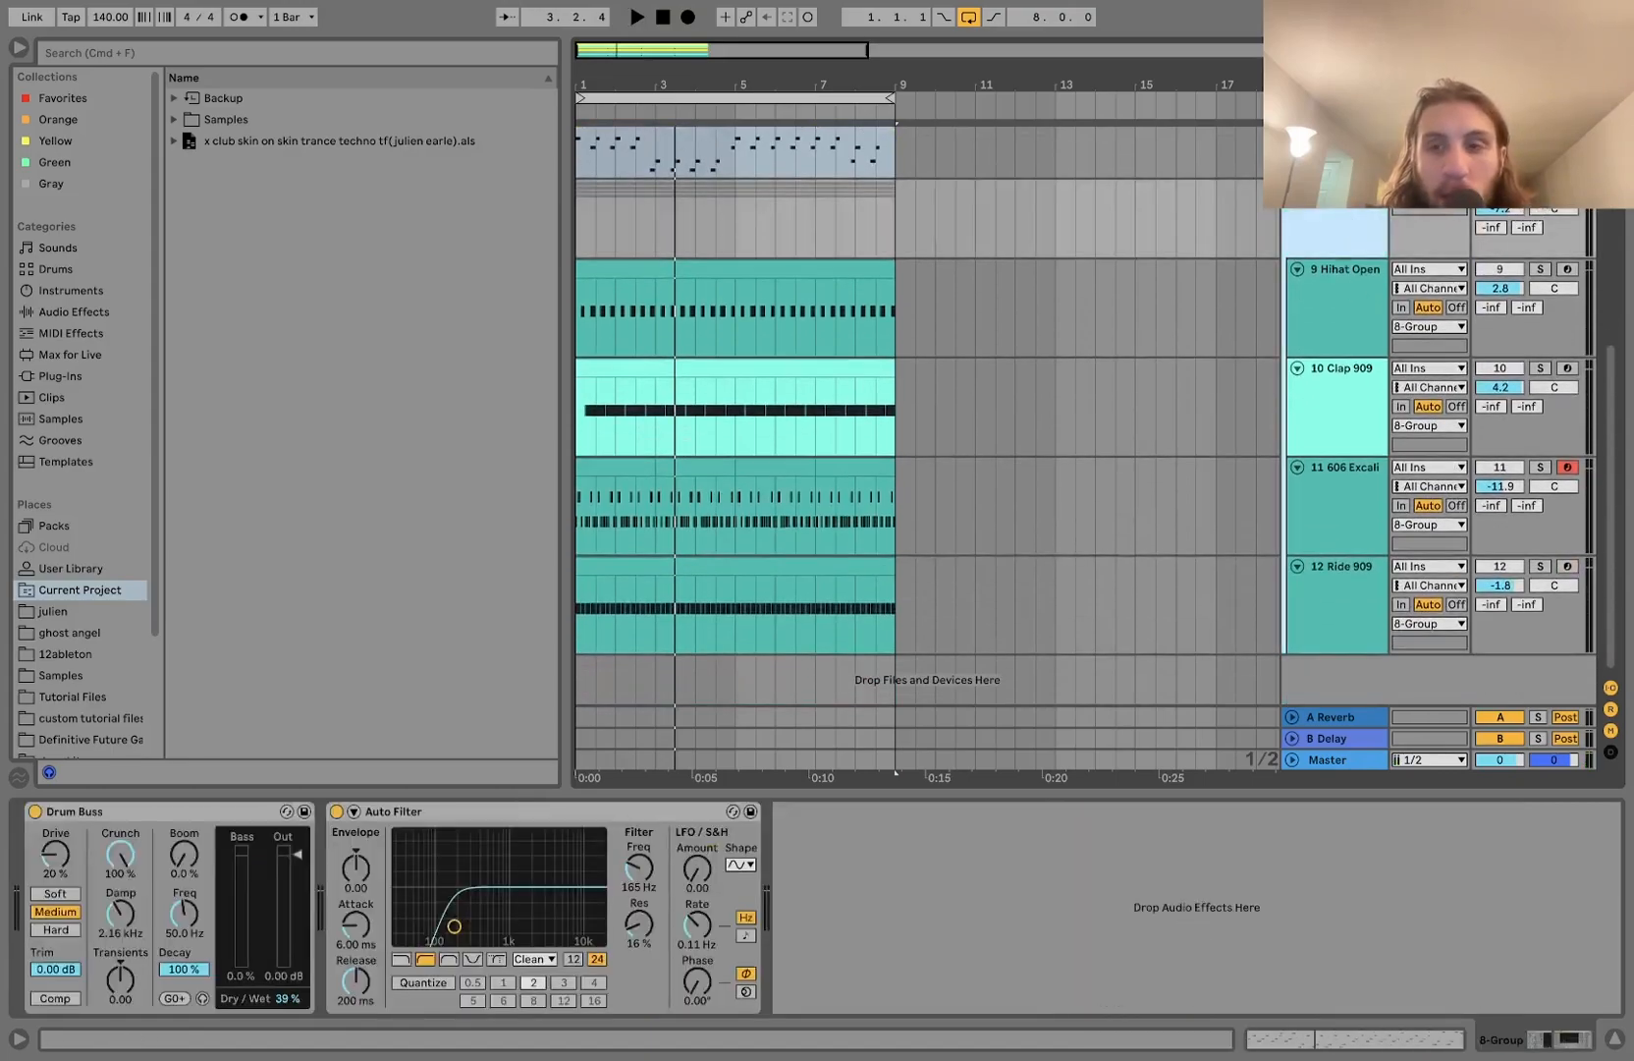
click(1375, 292)
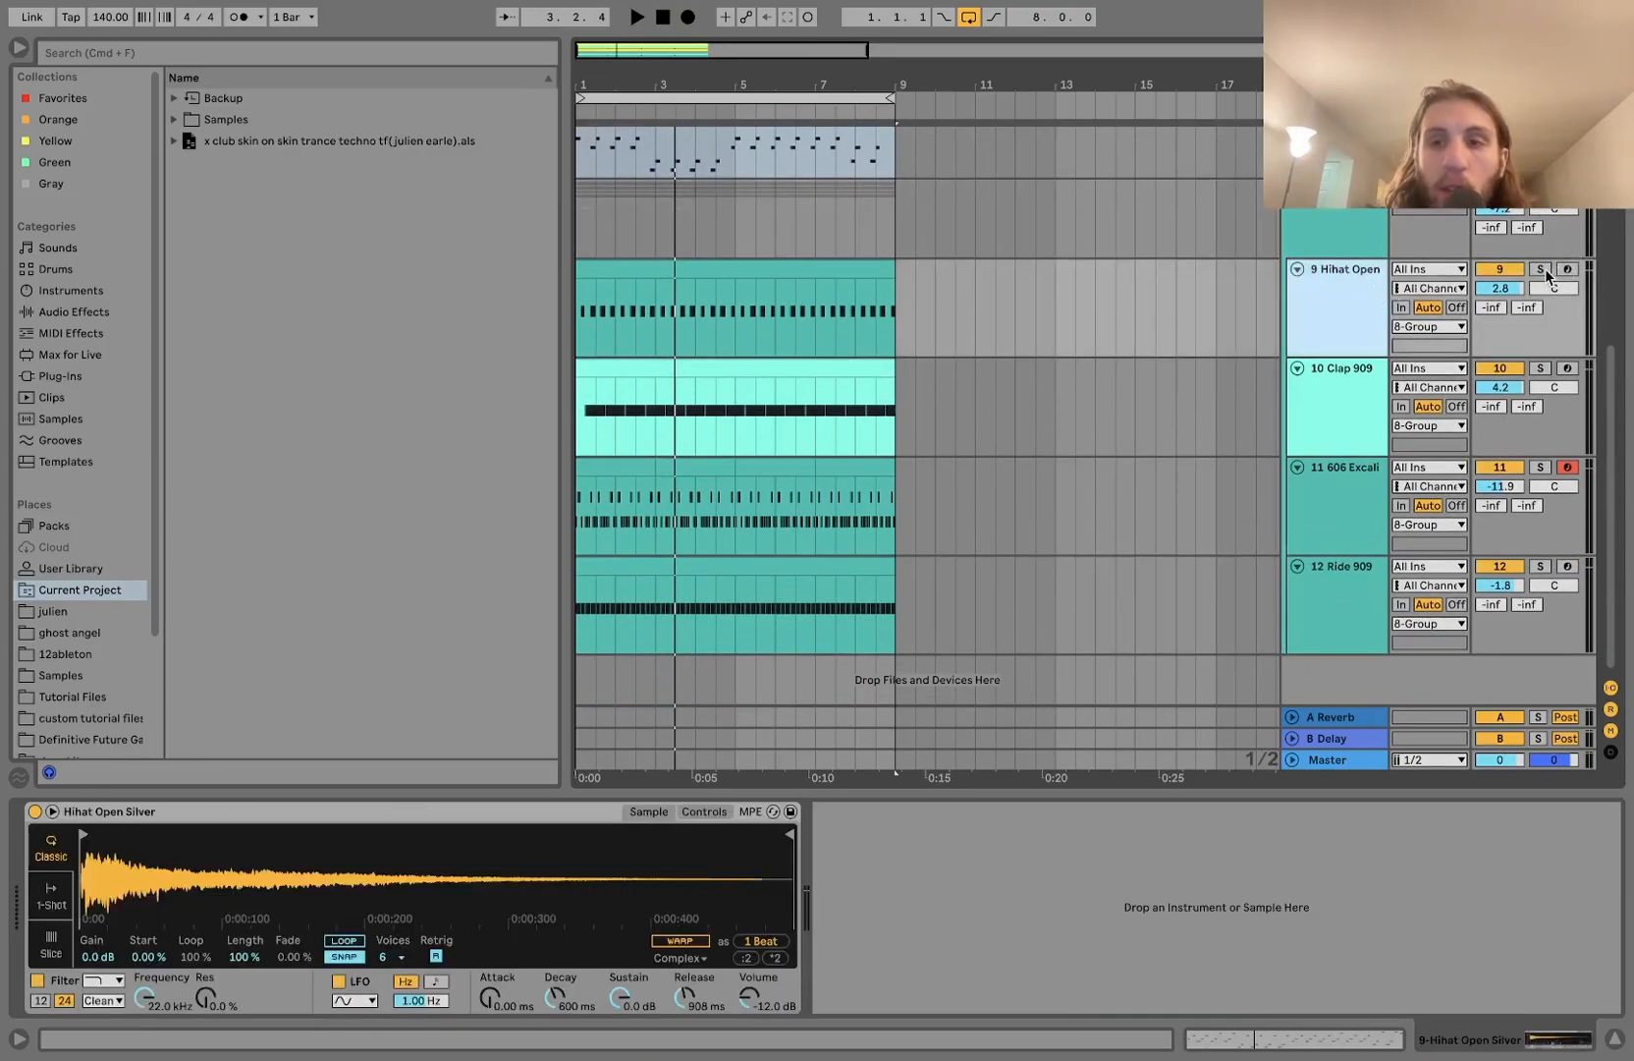
click(1541, 271)
key(space)
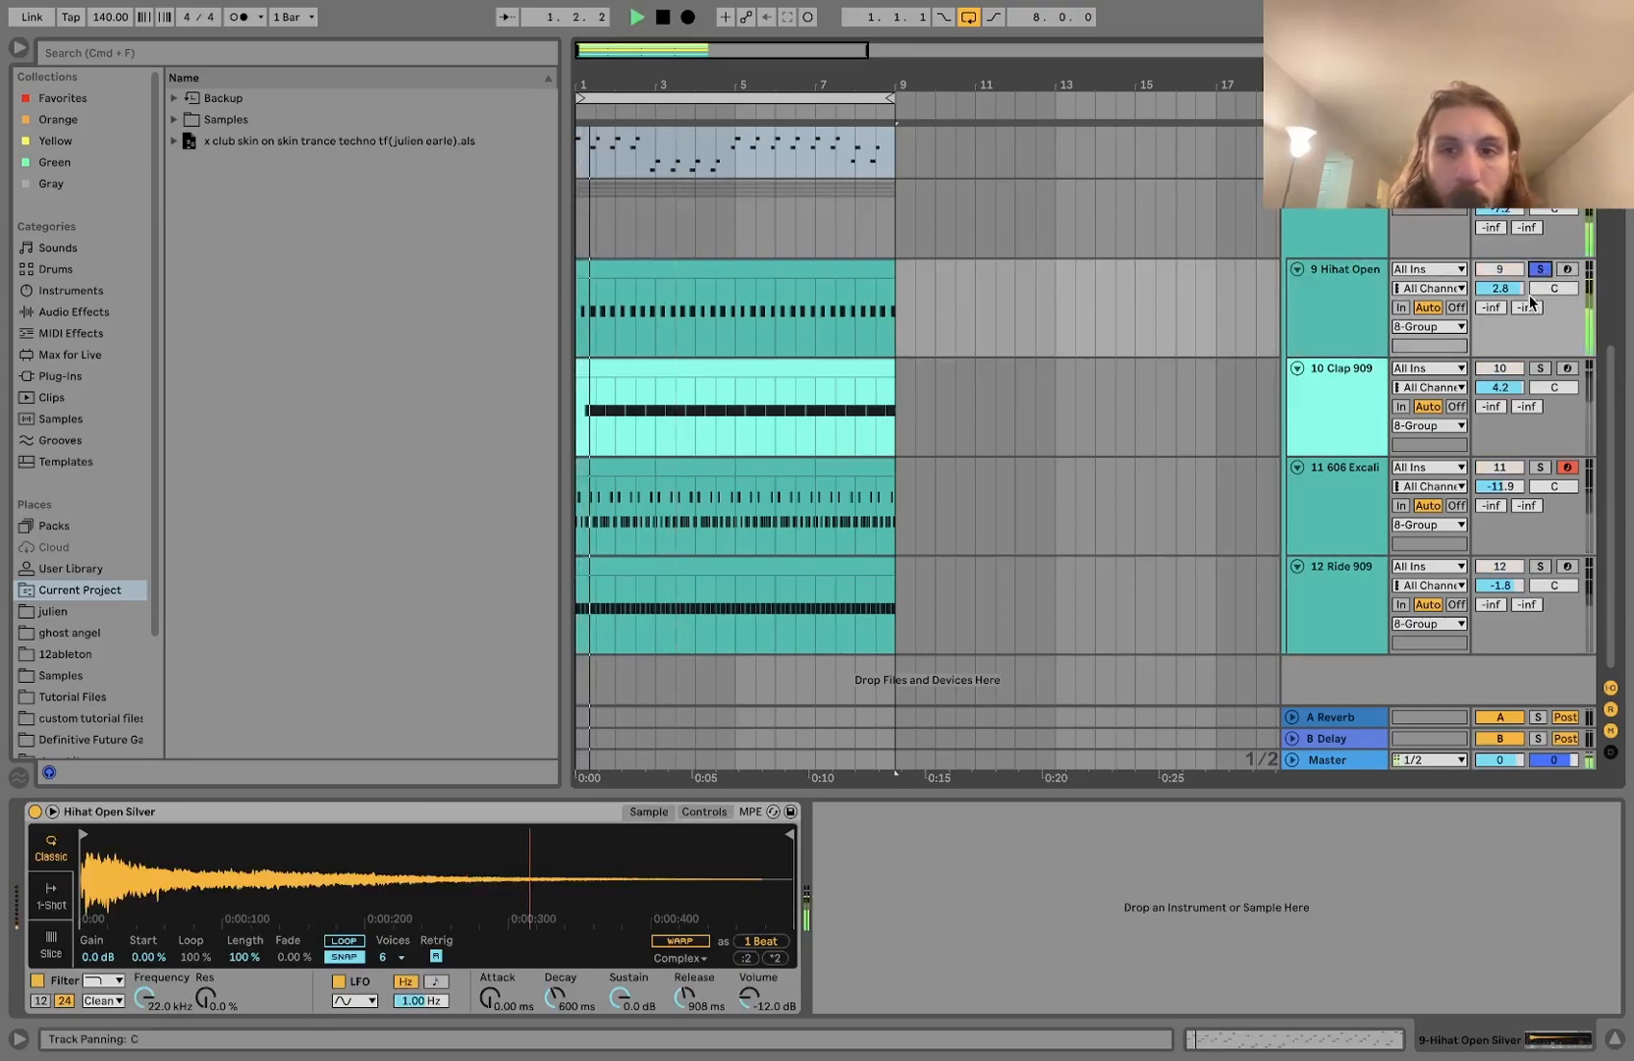
- Solo 10 Clap 909 alongside the open hi-hat, display its sampler and audition both from the start
click(1541, 368)
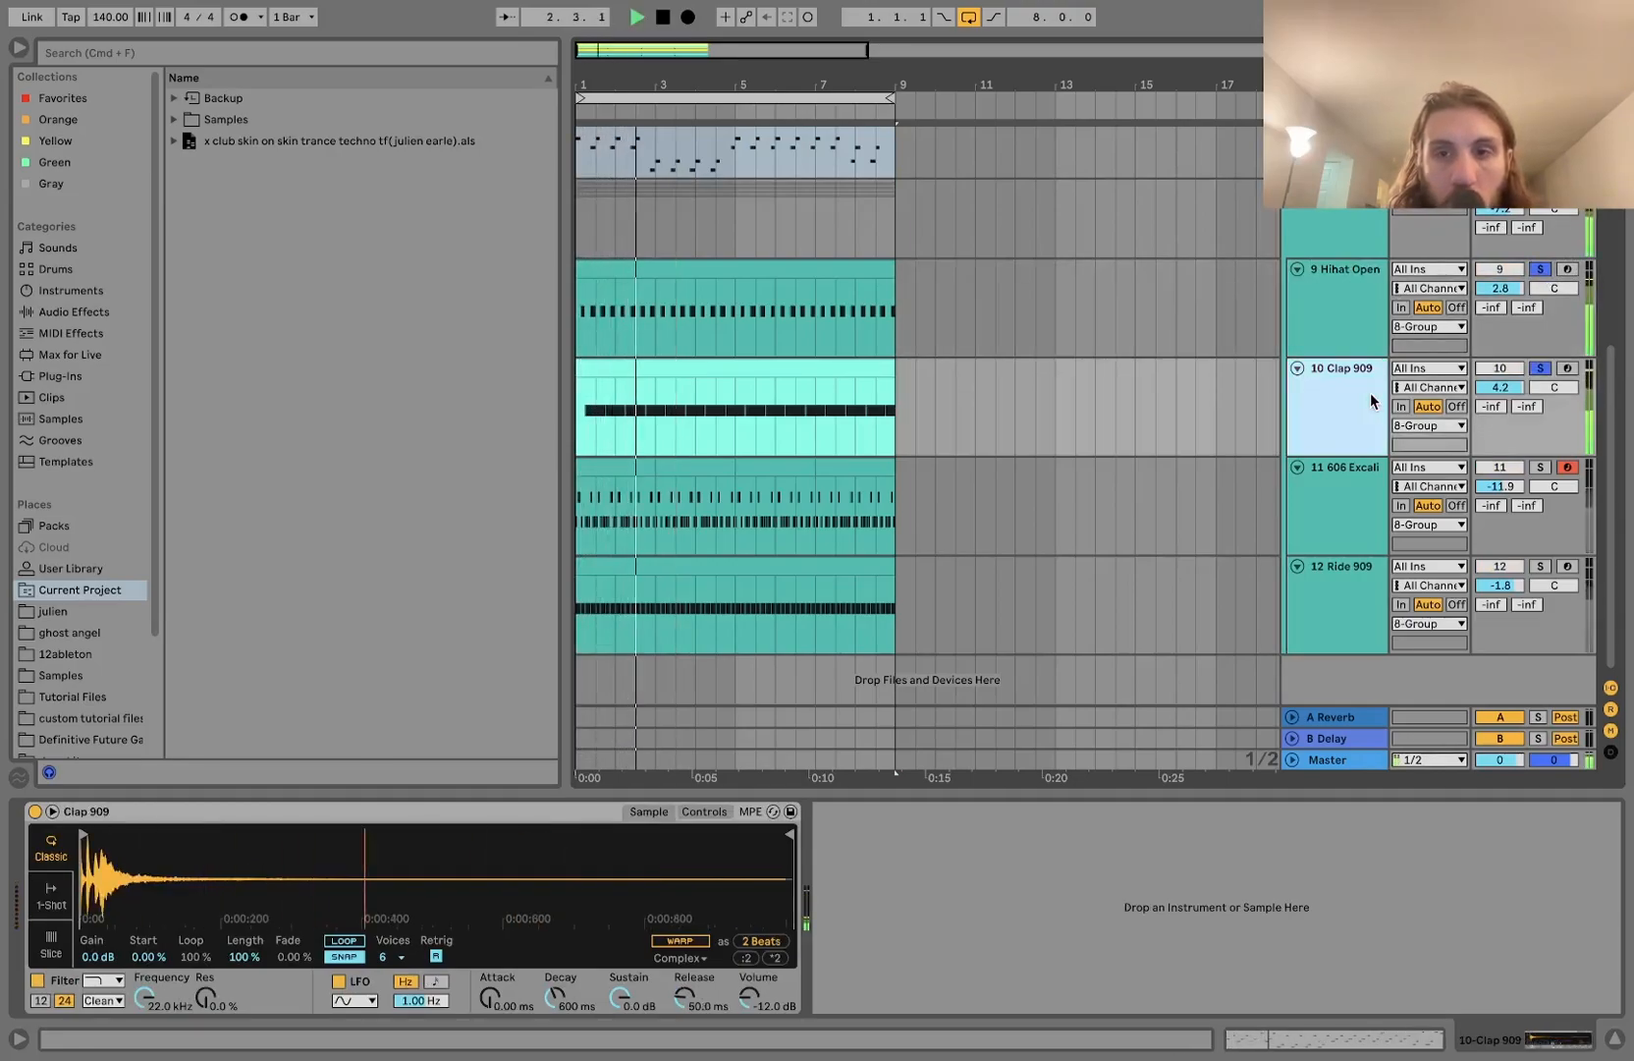
key(space)
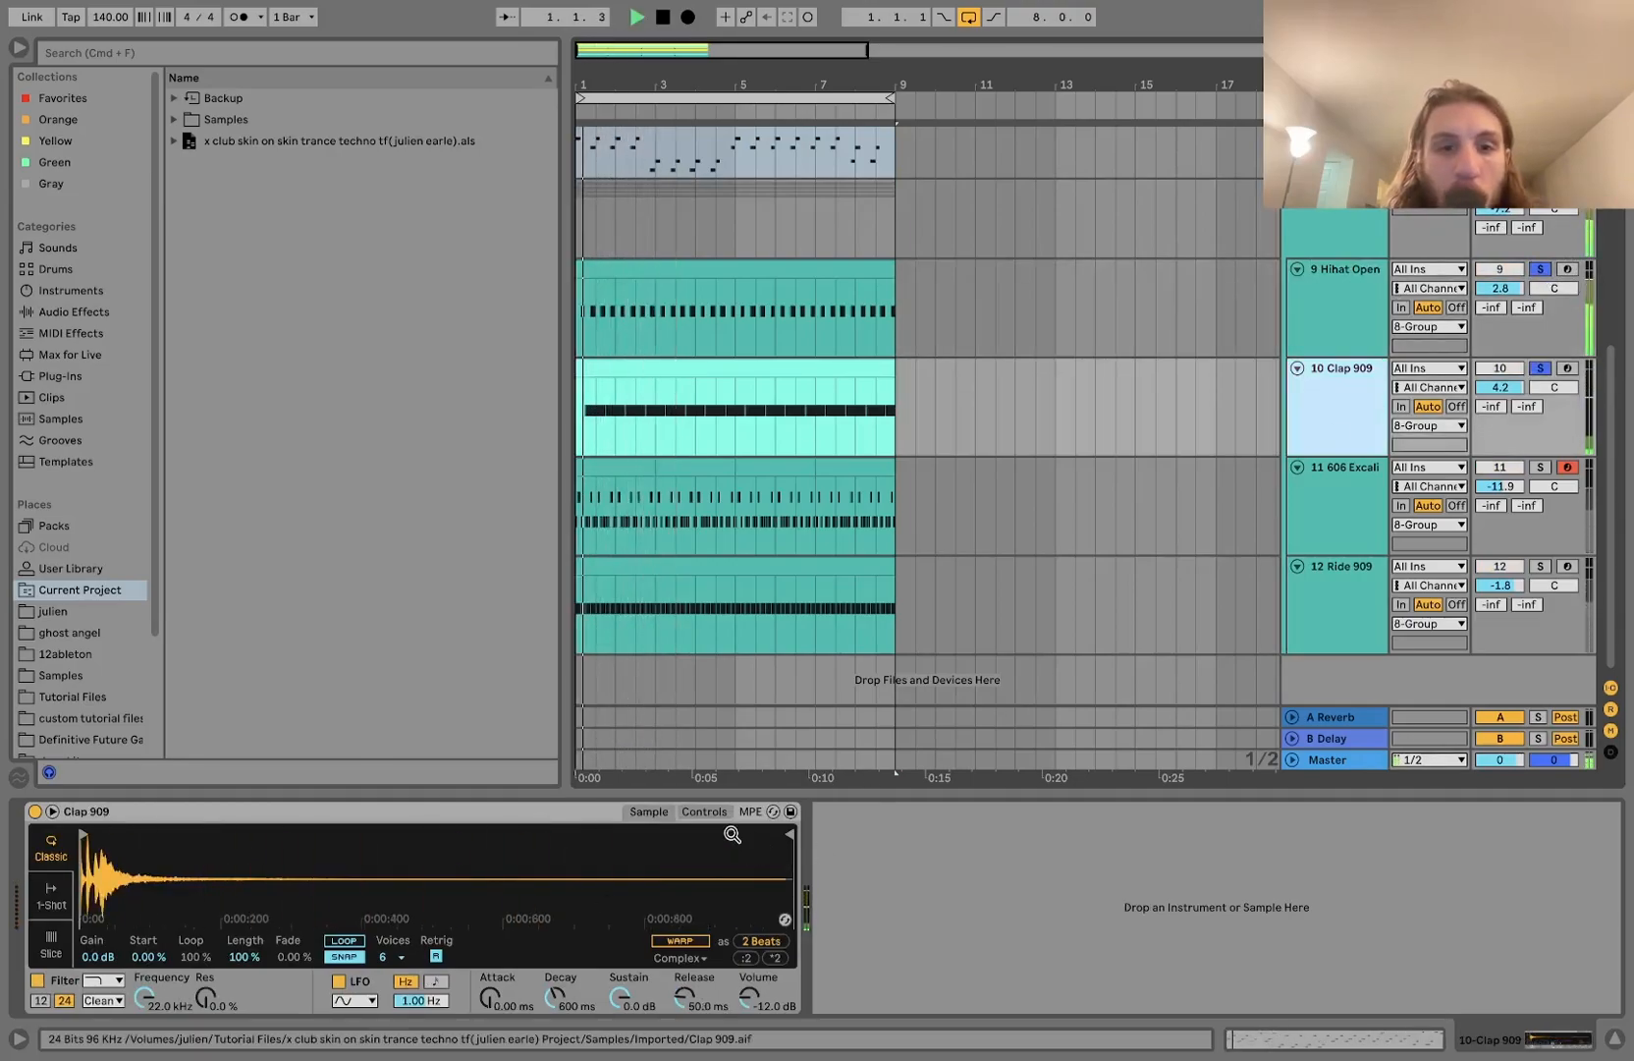
scroll(1245, 599, up, 5)
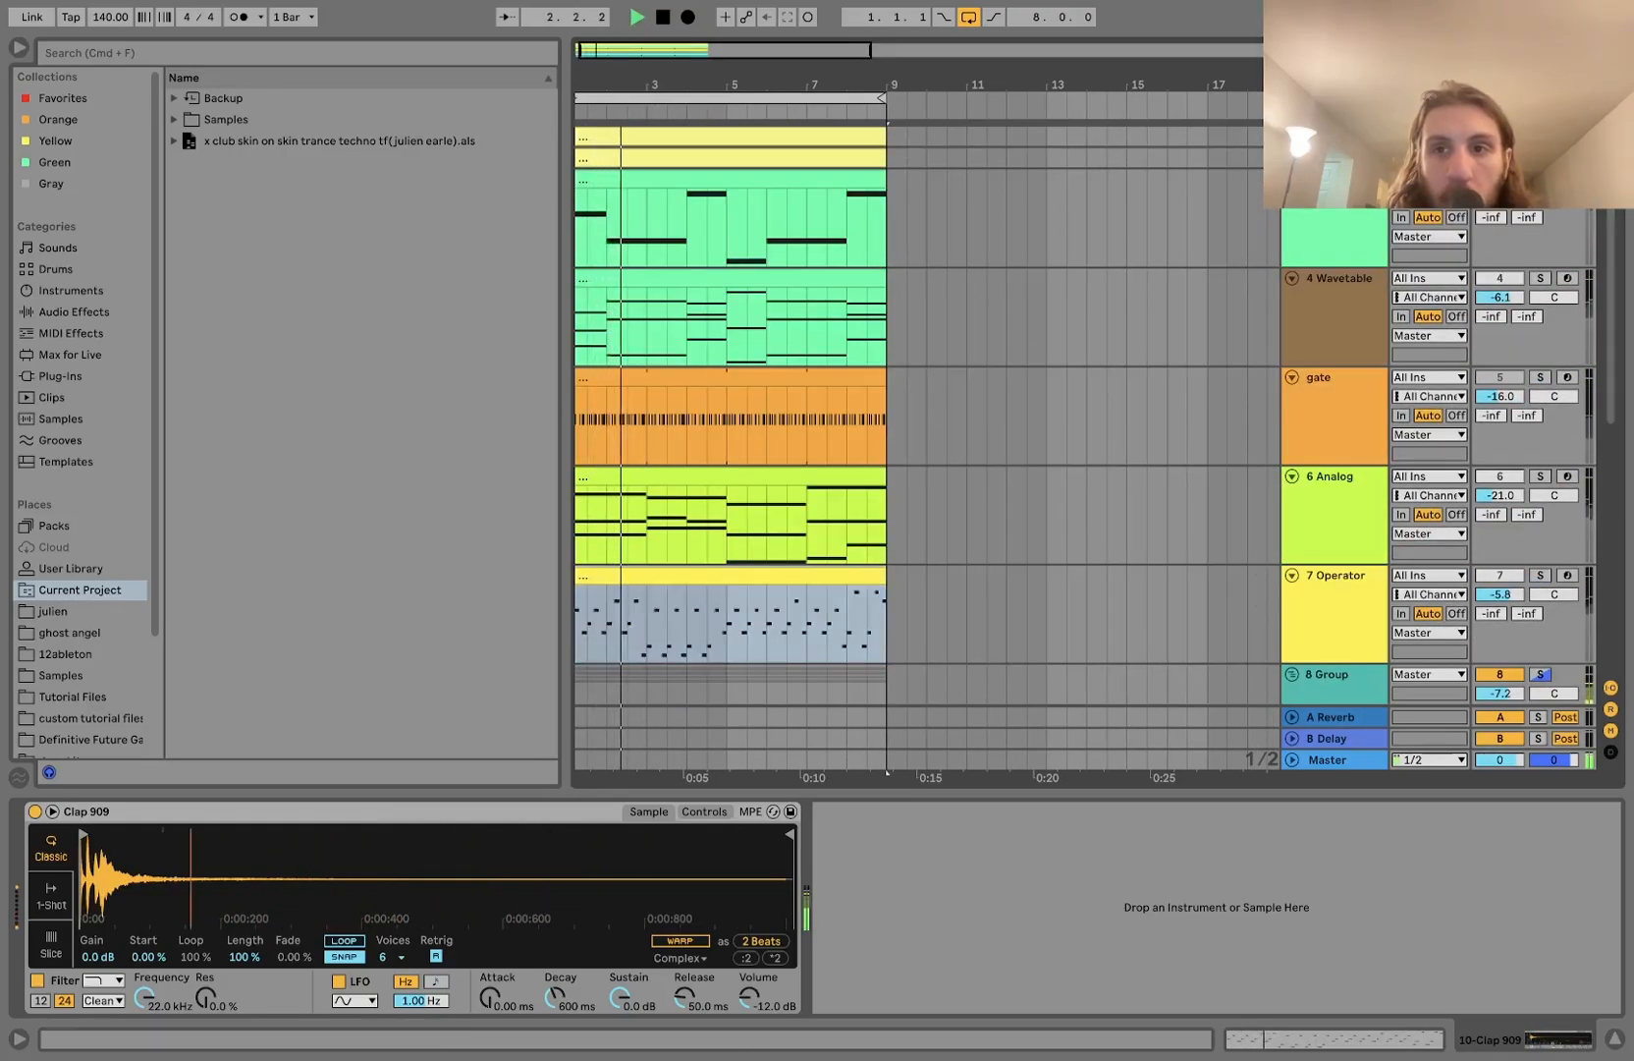
scroll(1567, 212, down, 5)
scroll(982, 442, up, 5)
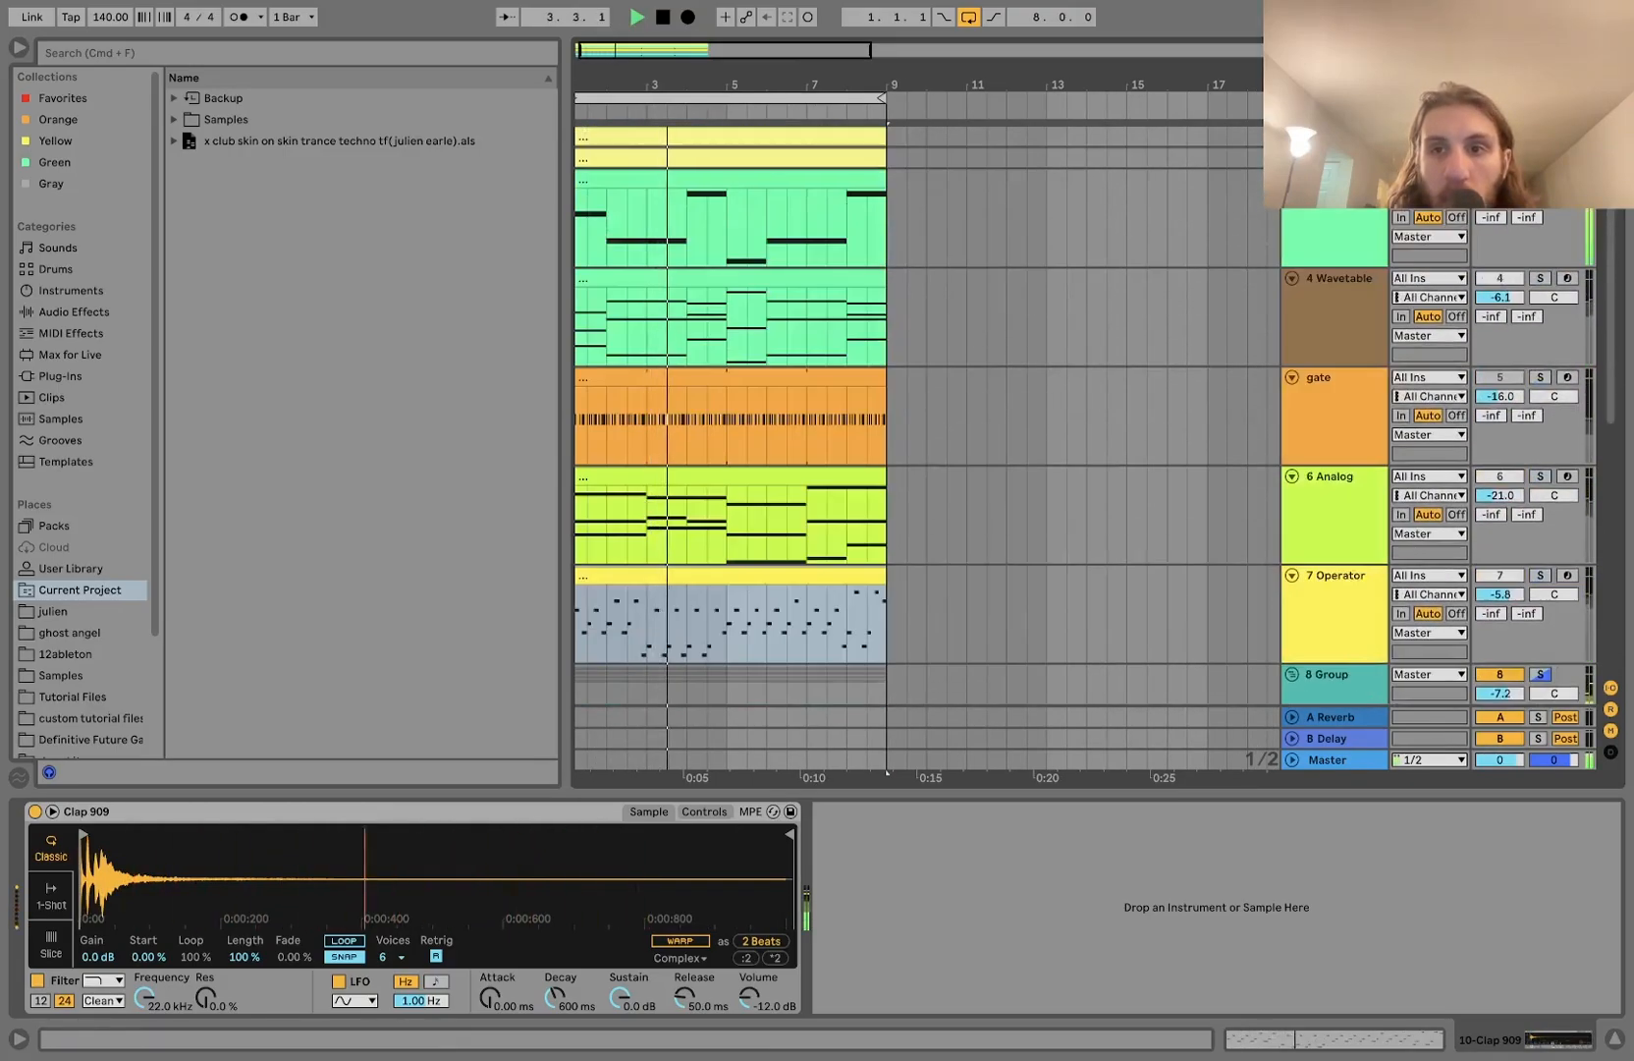
scroll(982, 442, down, 5)
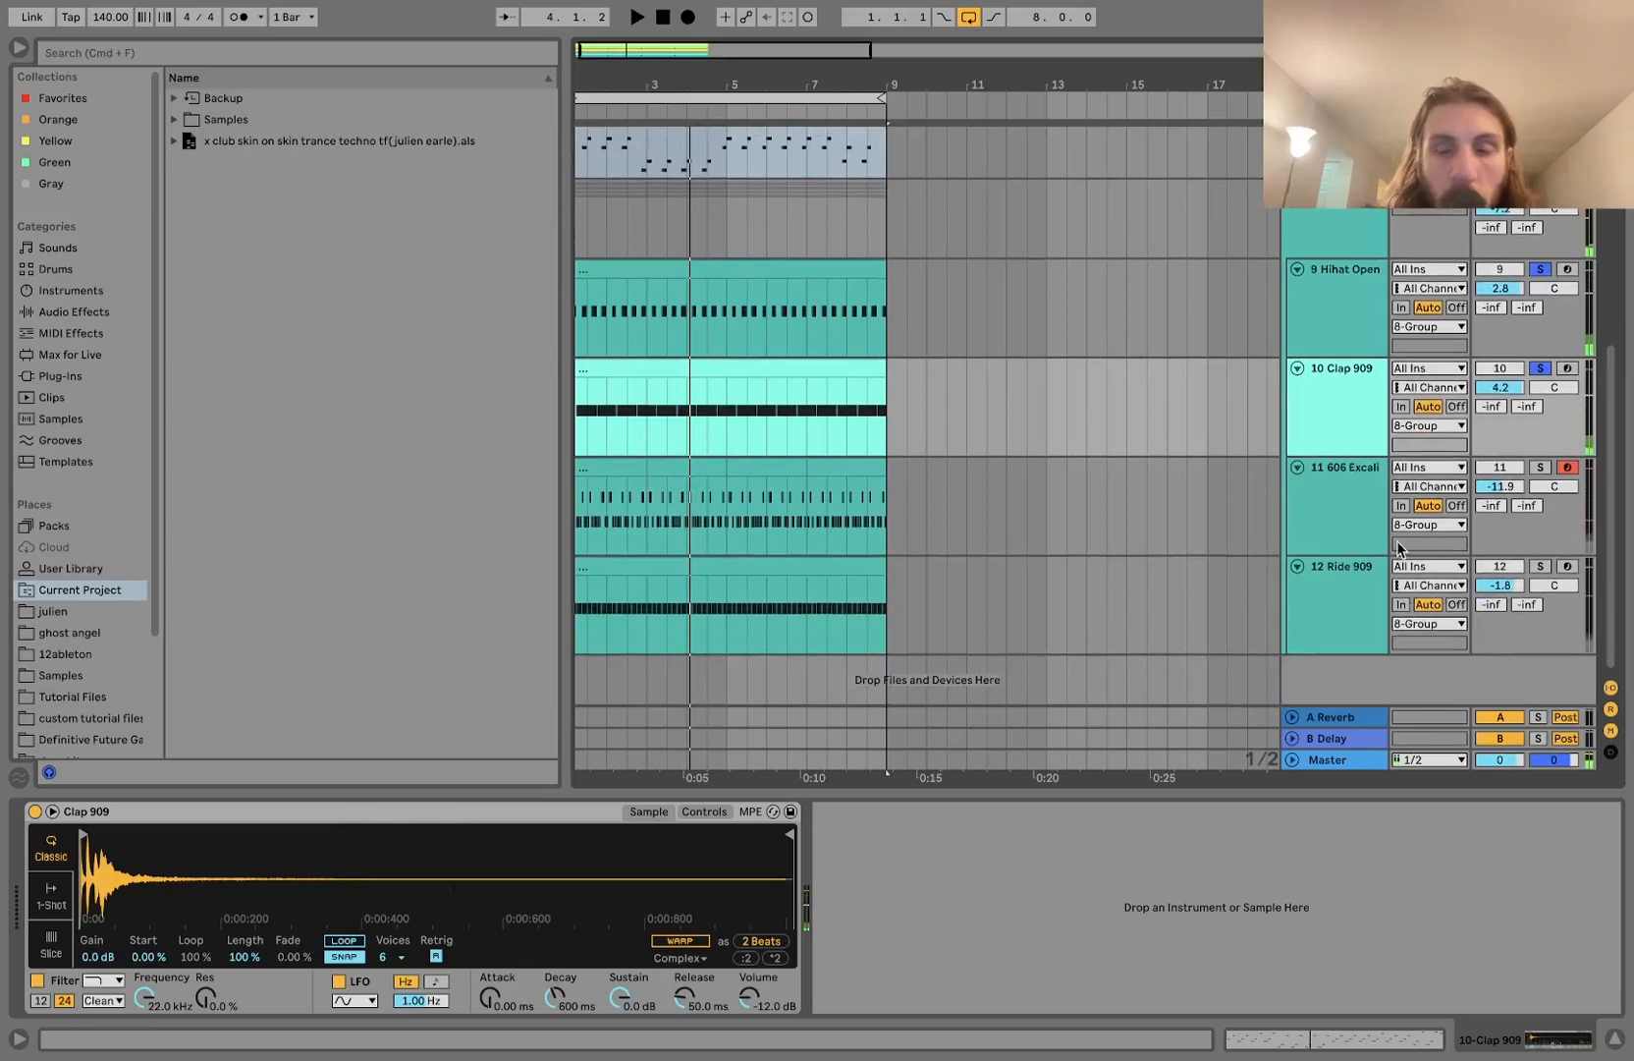
- Look over the melodic and drum tracks in the arrangement, then replay the hi-hat and clap briefly
scroll(1399, 548, up, 5)
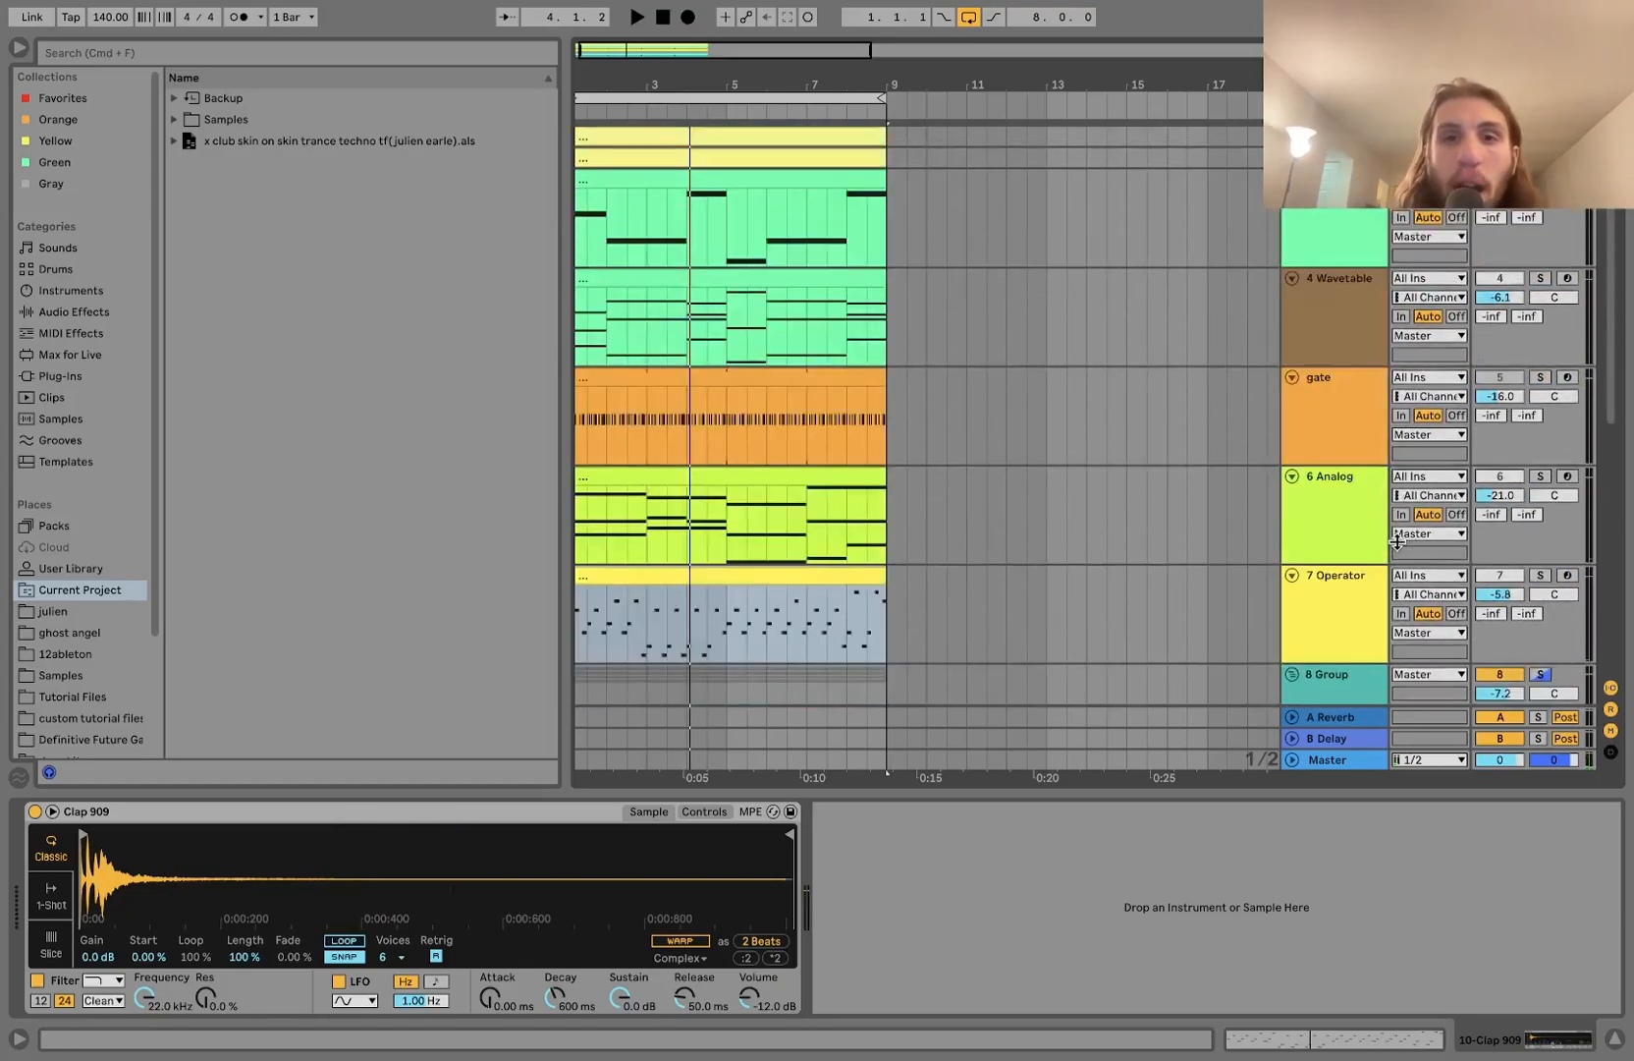
scroll(1348, 227, down, 5)
scroll(1348, 227, up, 5)
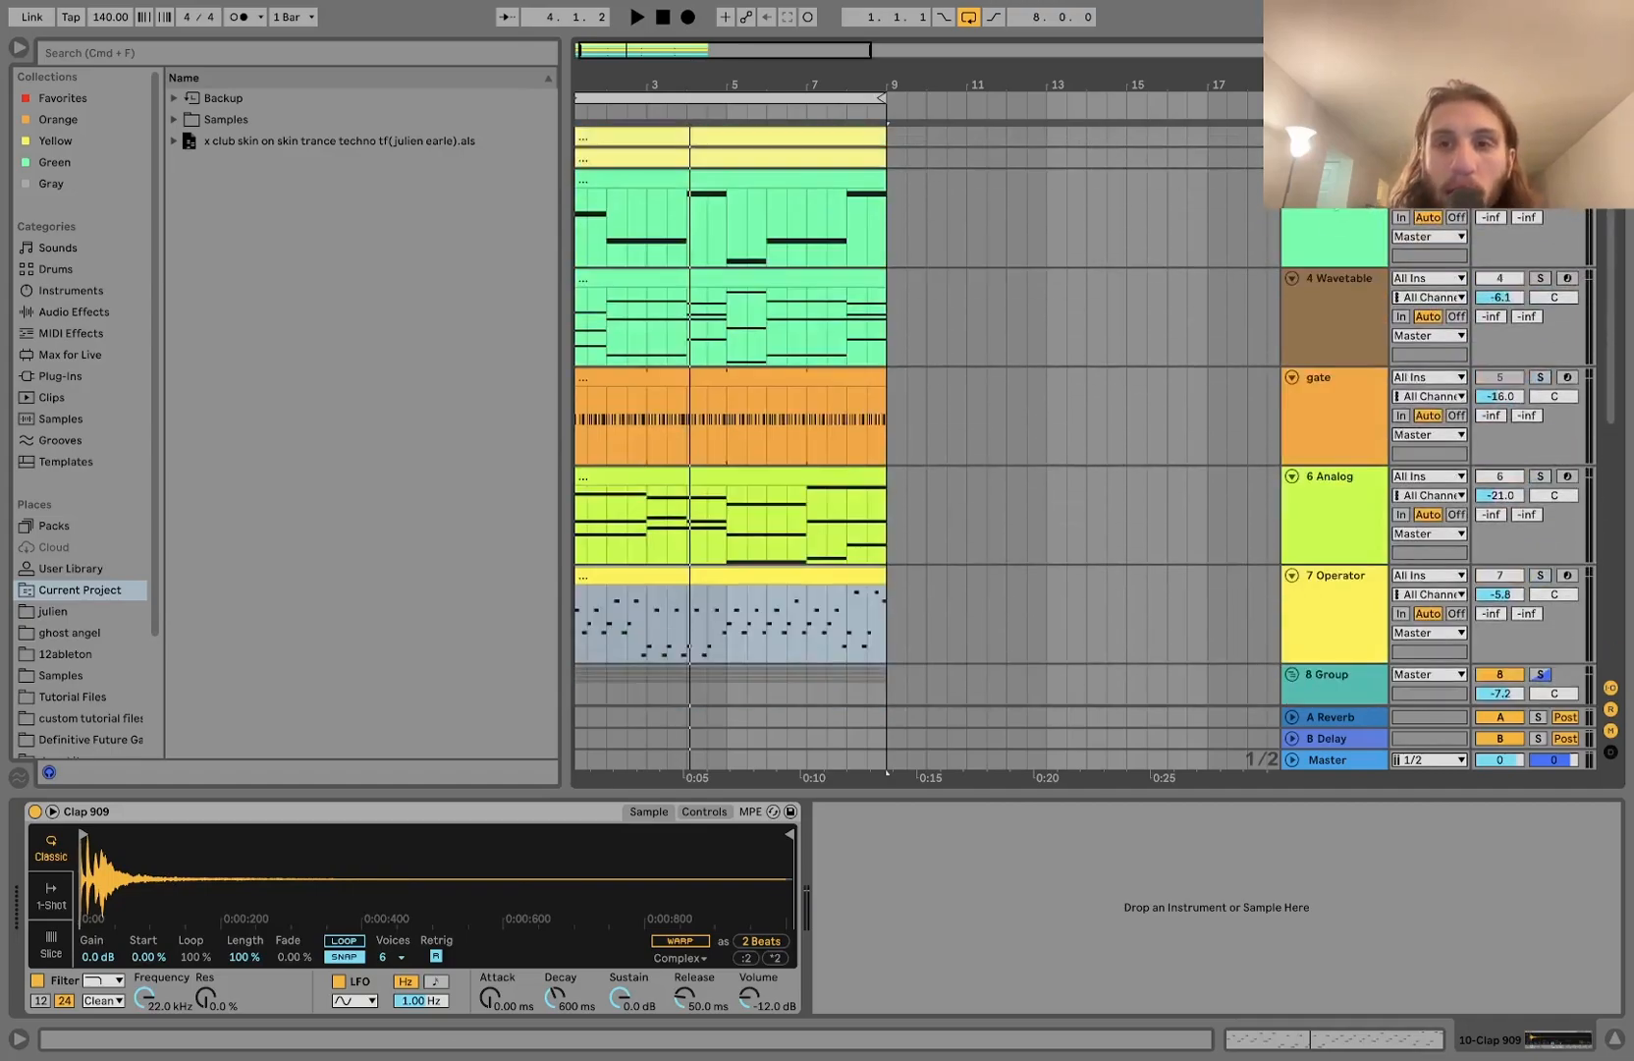
scroll(1327, 244, down, 5)
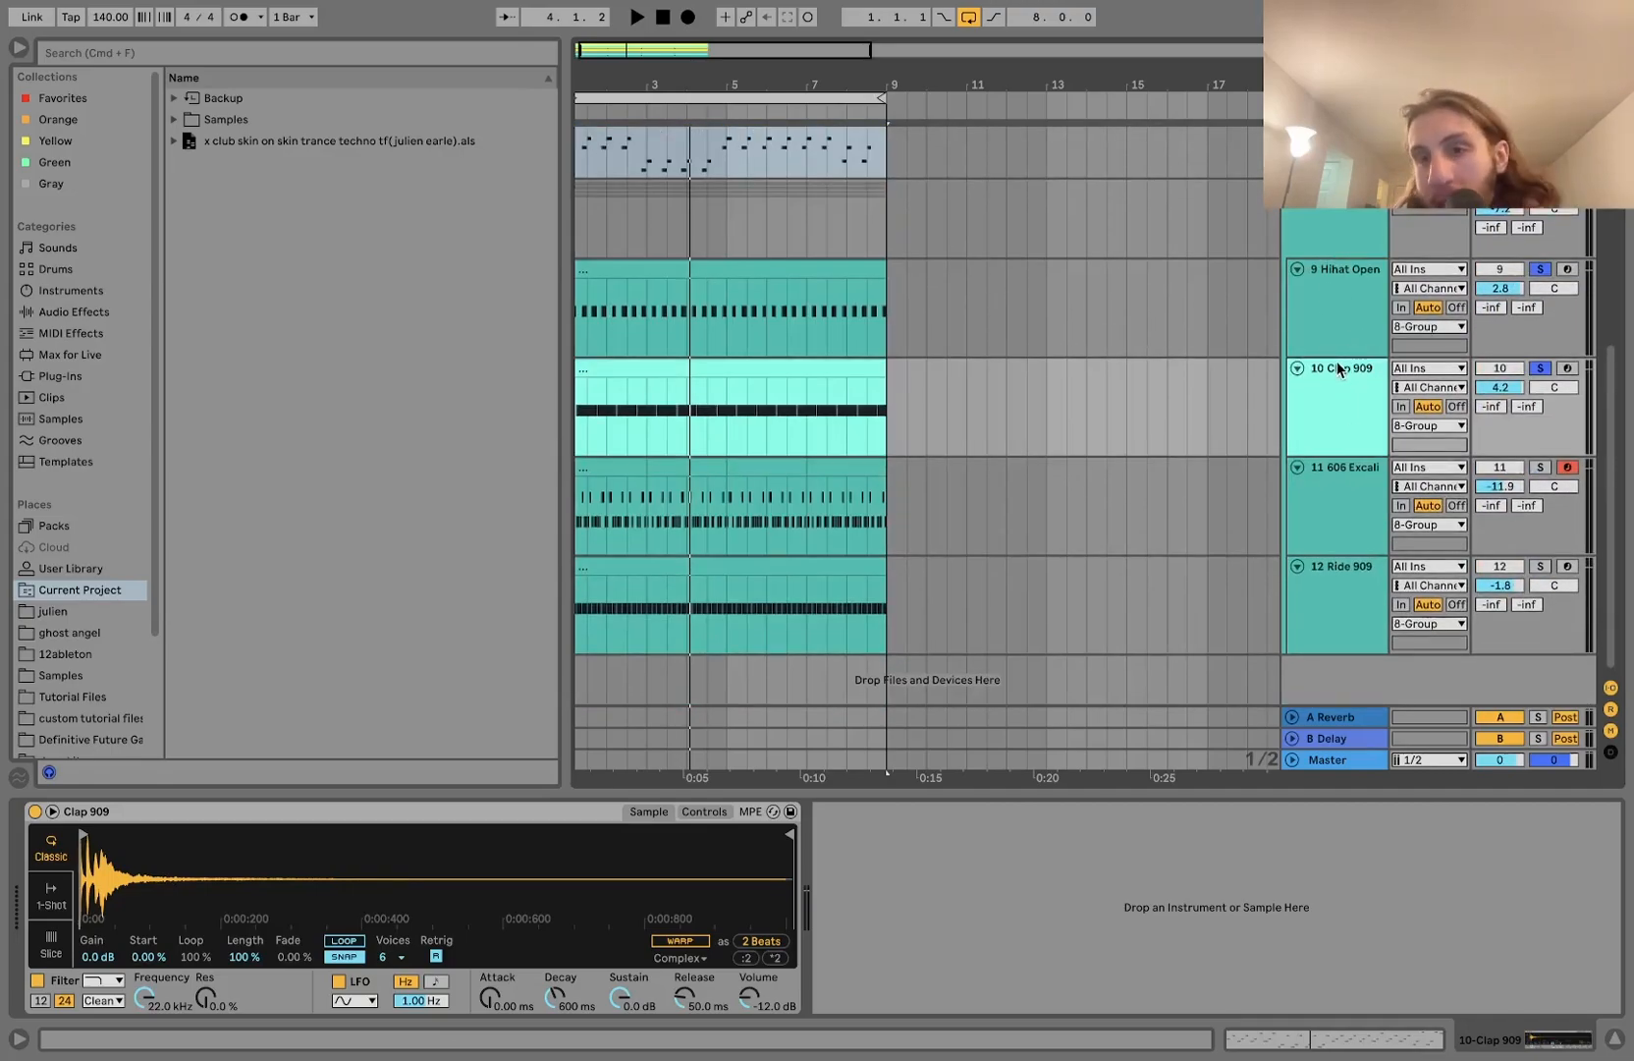
key(space)
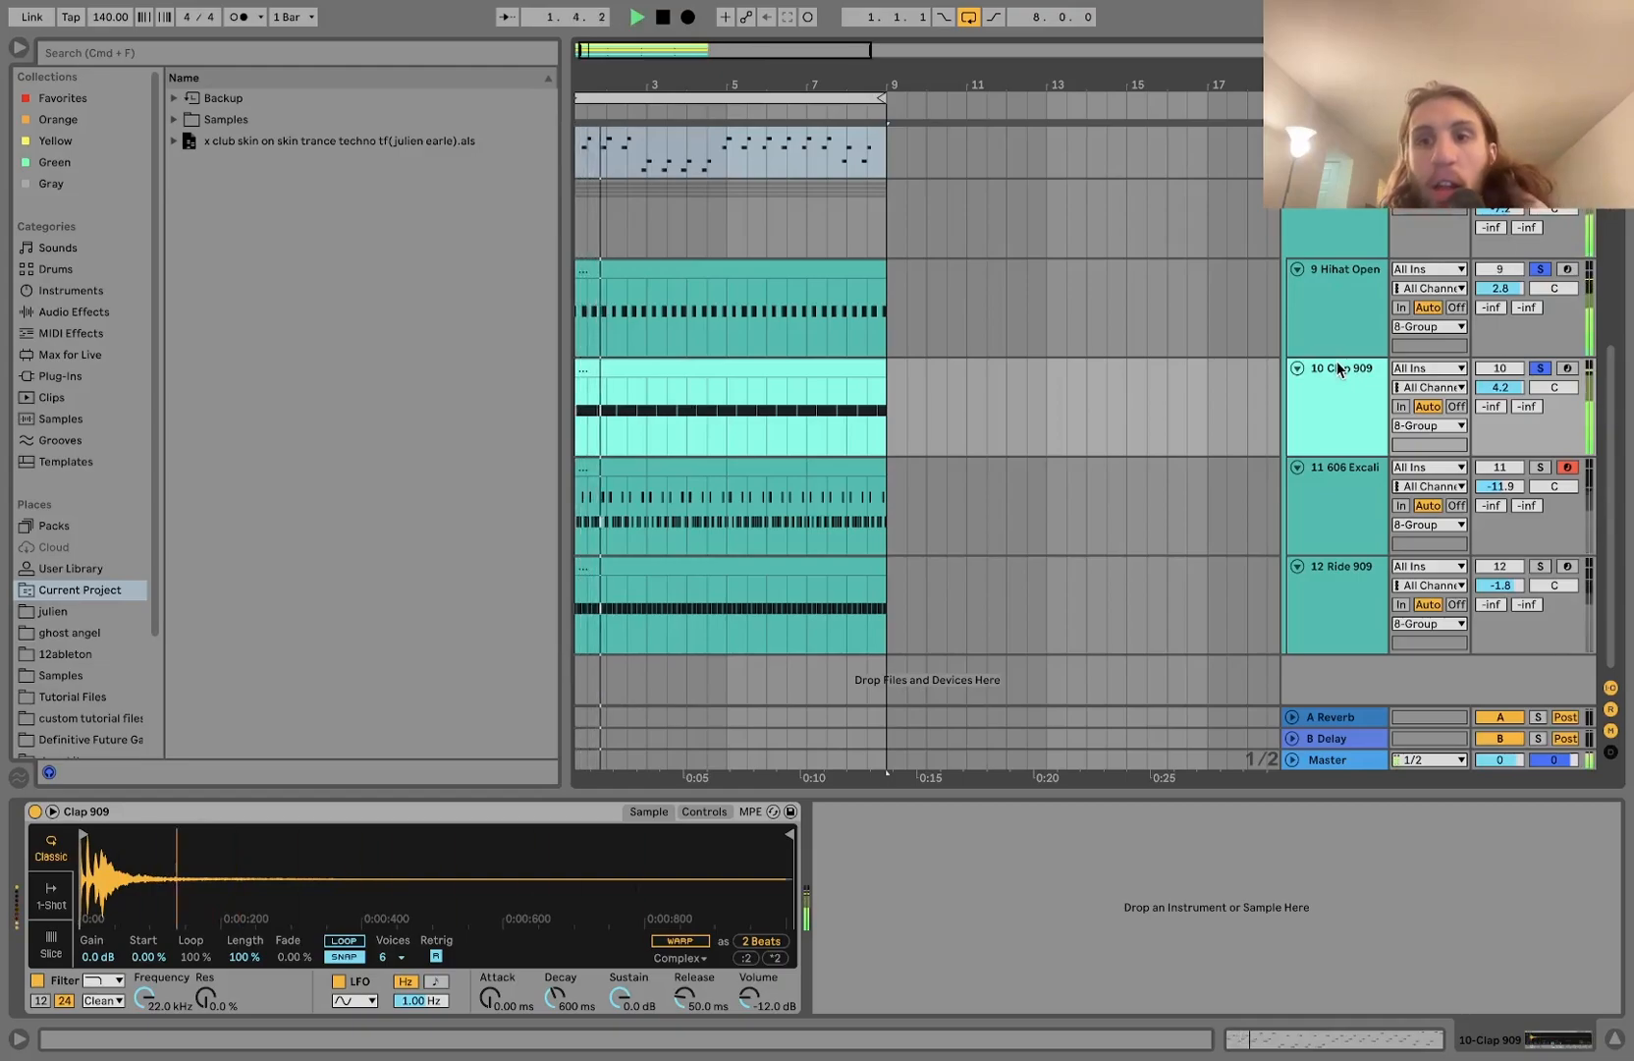
key(space)
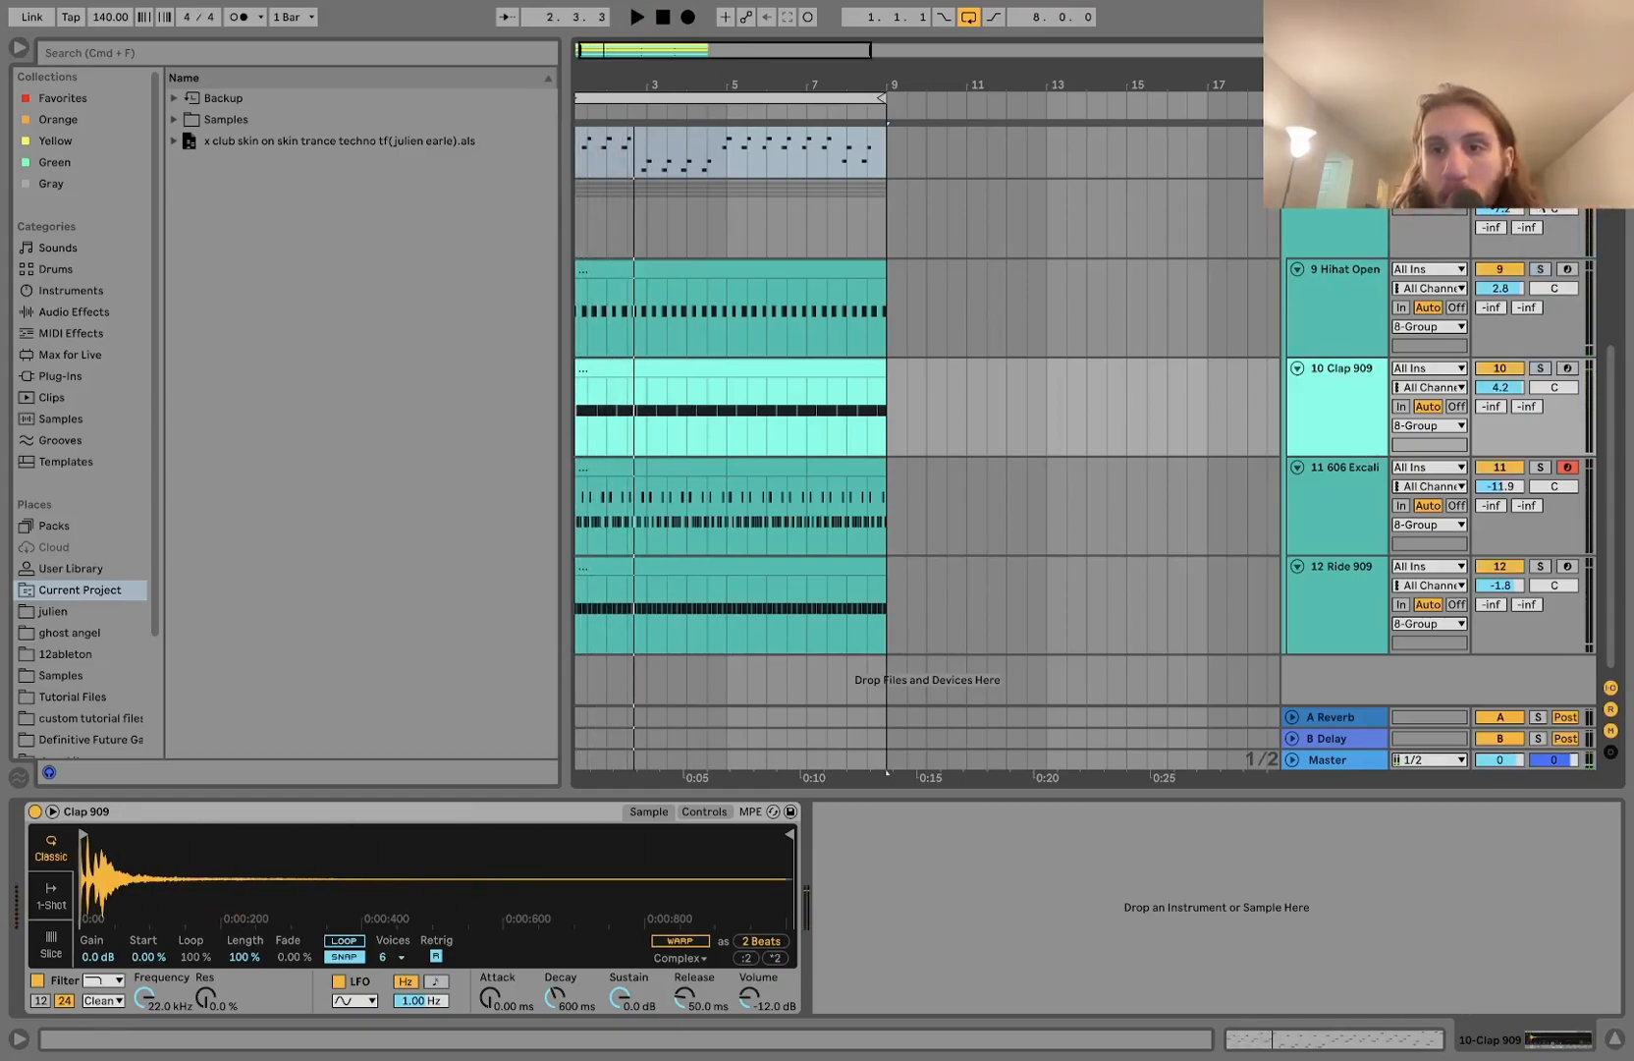
- Solo the 11 606 Excalibur Kit track during playback and display its devices through to the Compressor
click(1324, 520)
key(space)
click(1540, 468)
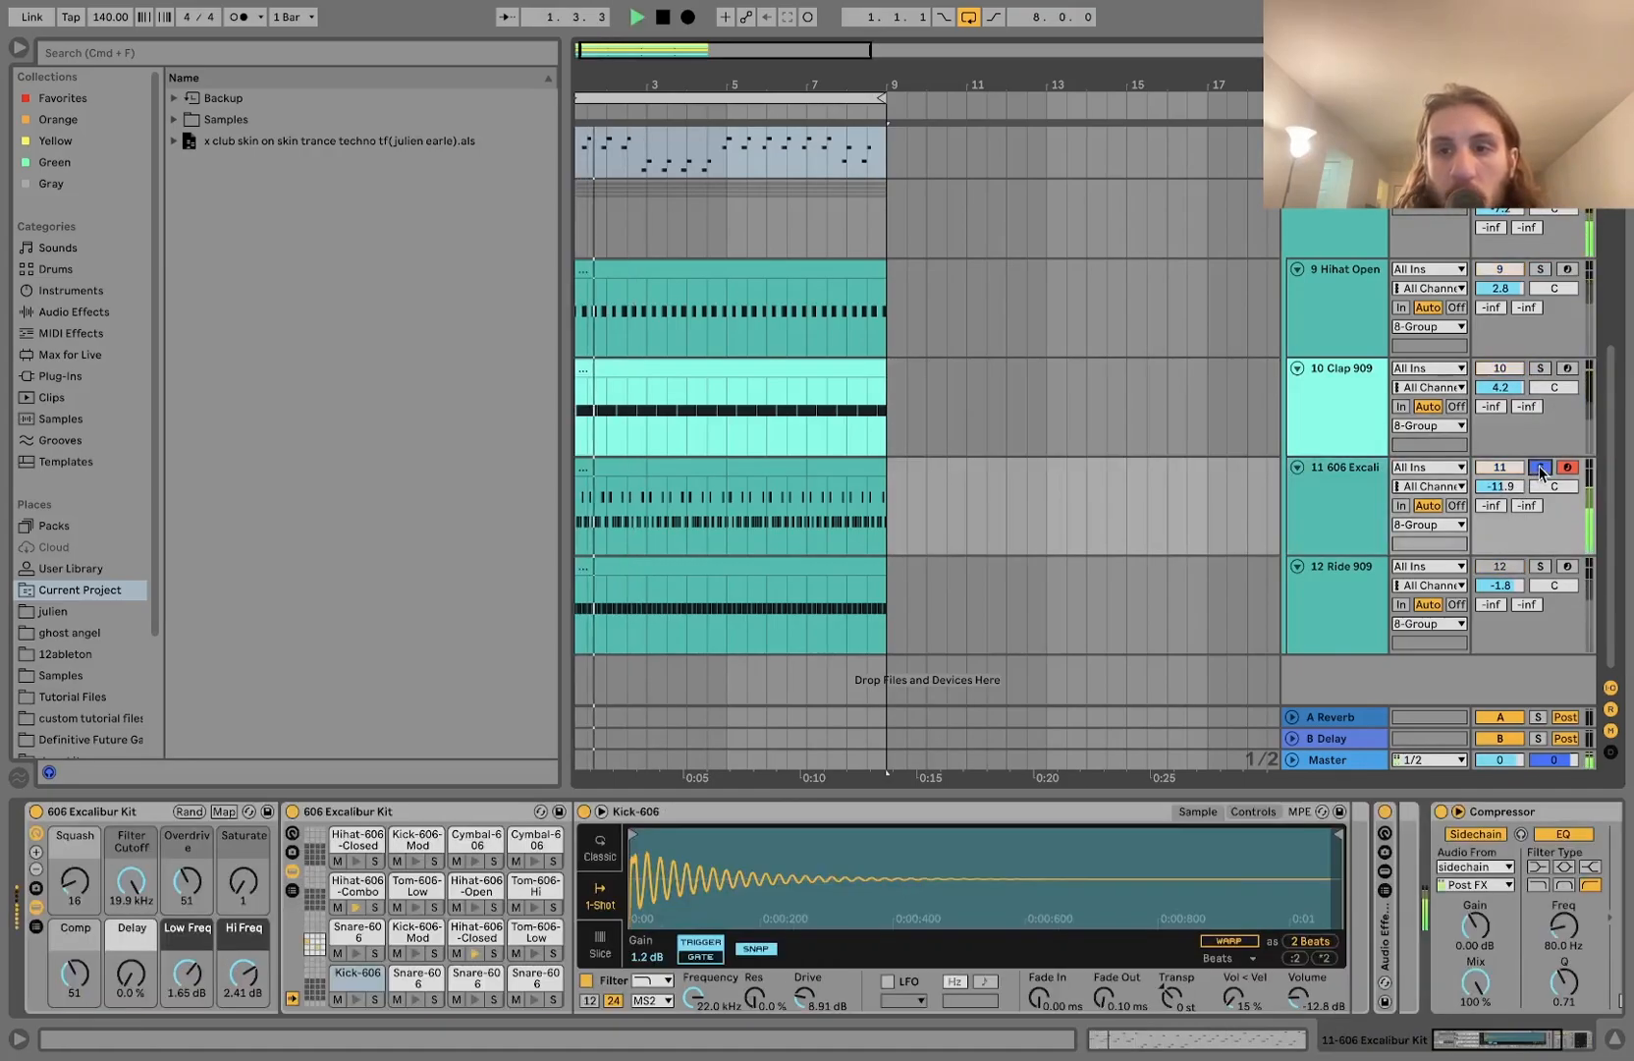
click(1347, 497)
scroll(1324, 919, right, 5)
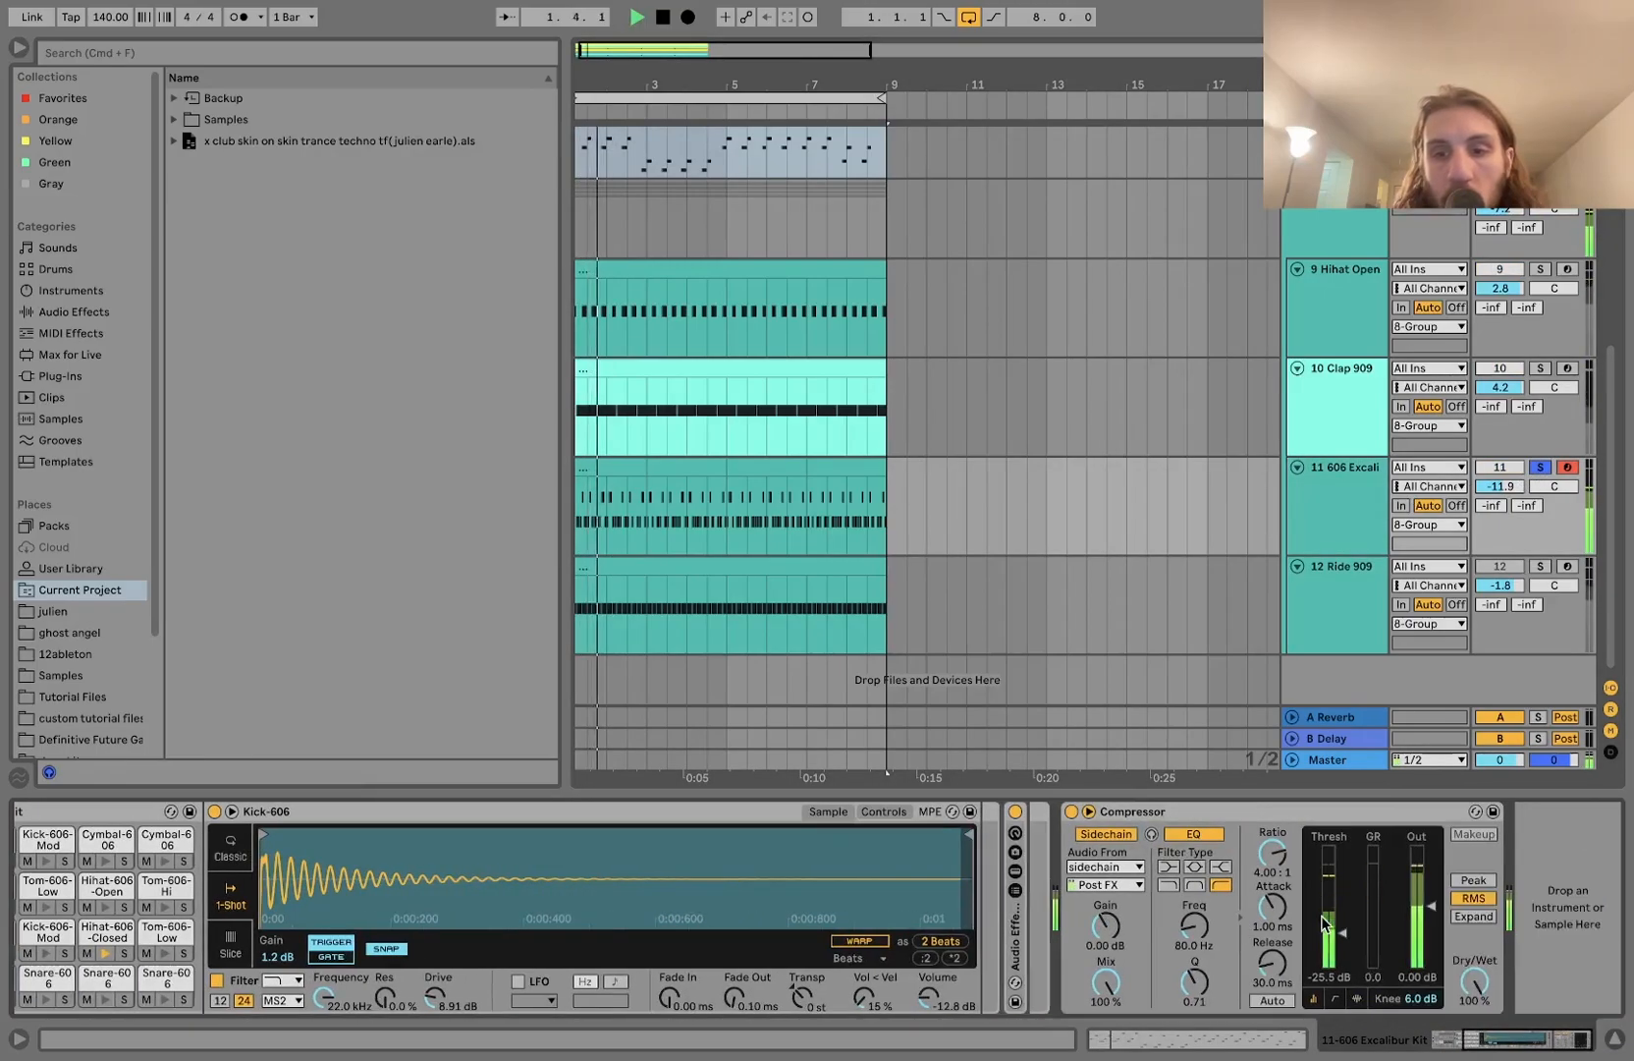
- Review the 606 Excalibur Kit's drum pads and sidechained Compressor, then play the track again
key(space)
scroll(884, 904, left, 5)
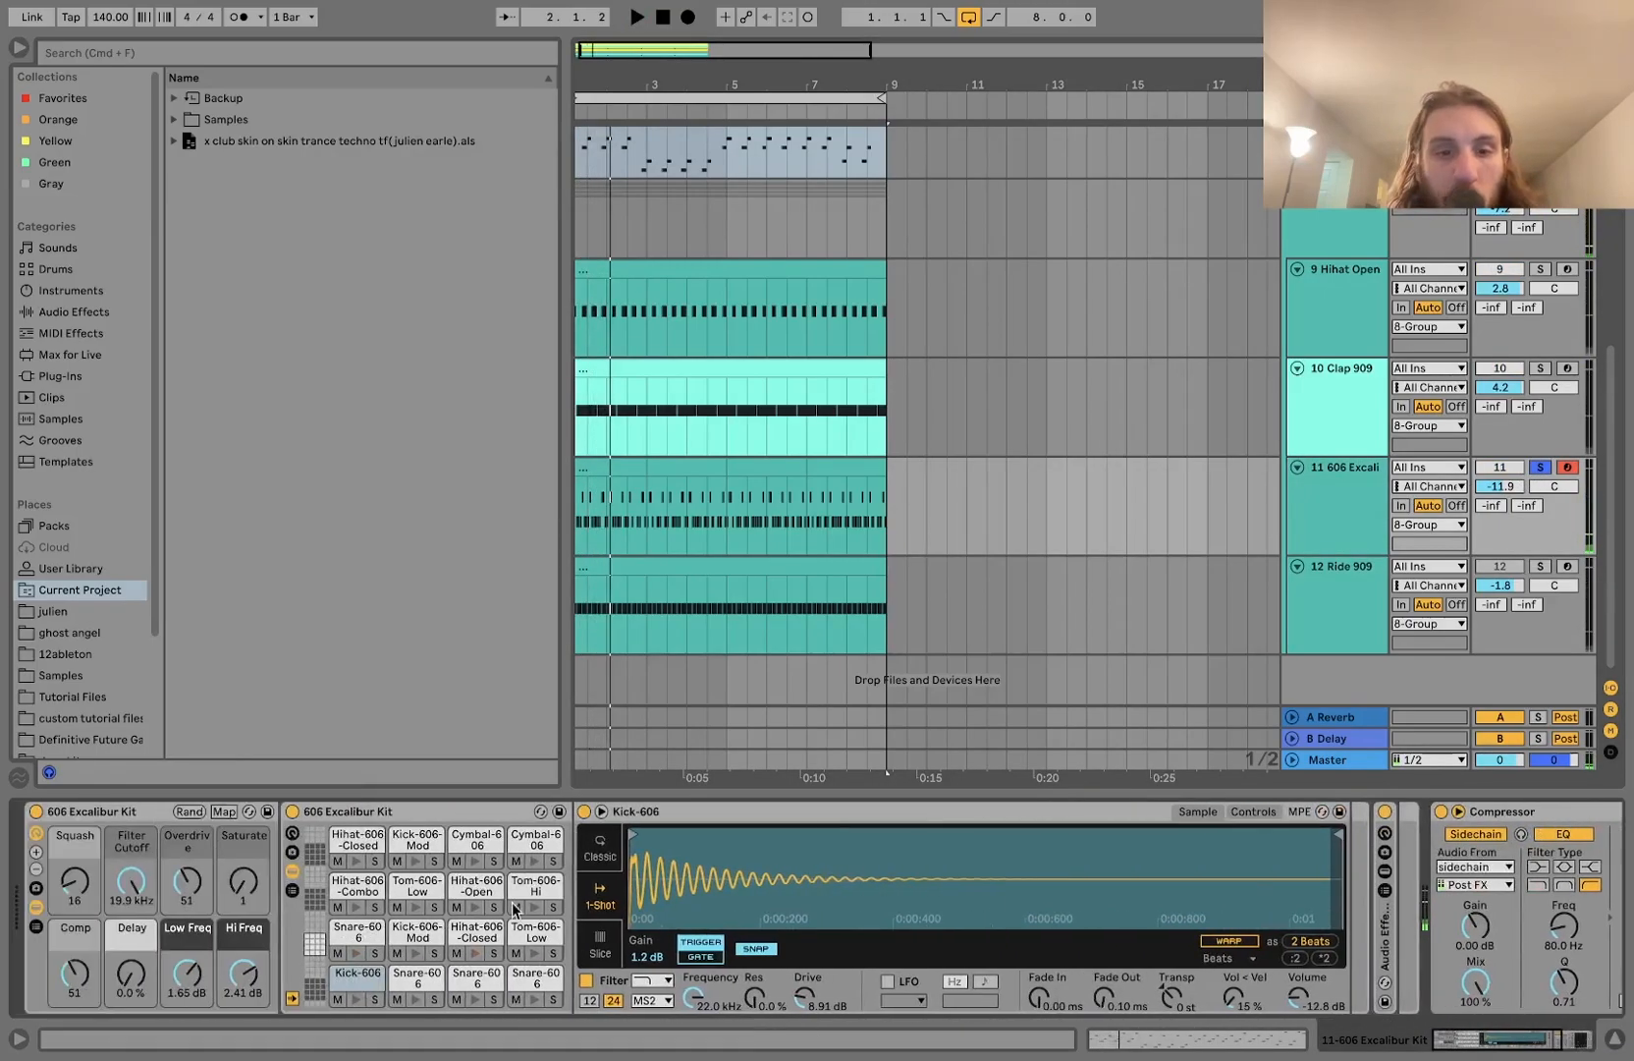
scroll(1080, 915, right, 5)
key(space)
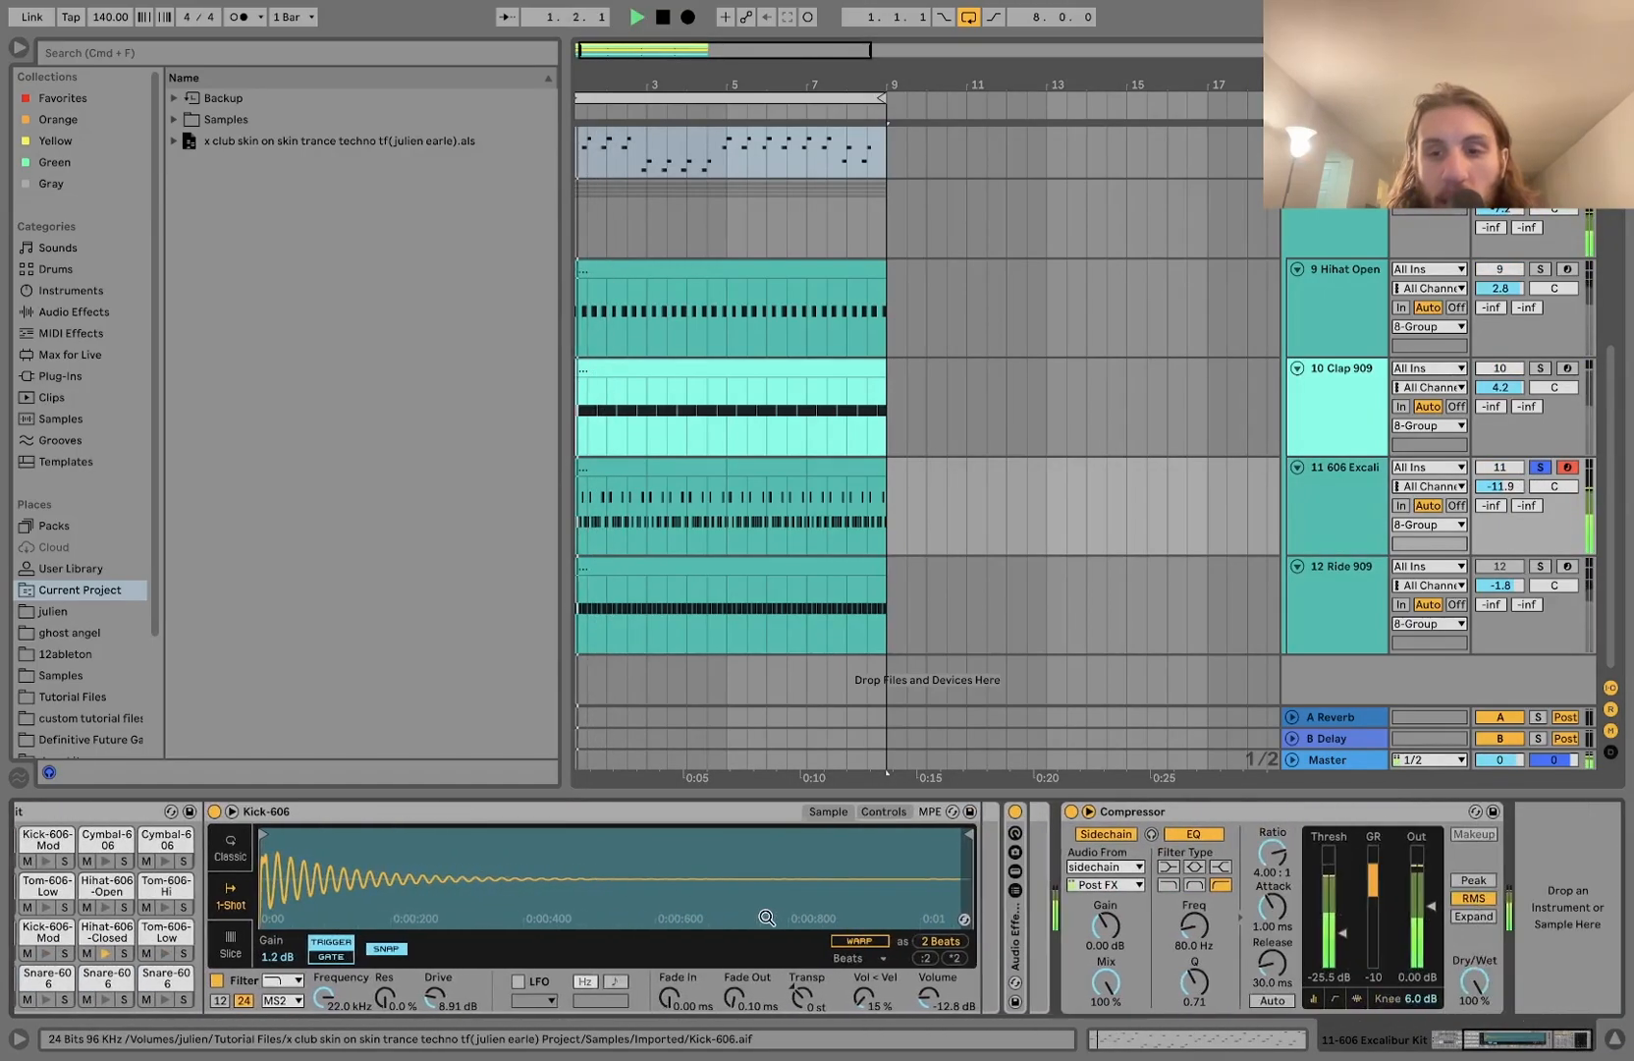
- Solo the 12 Ride 909 track, audition it briefly and display the Controls page of its sampler
click(1382, 596)
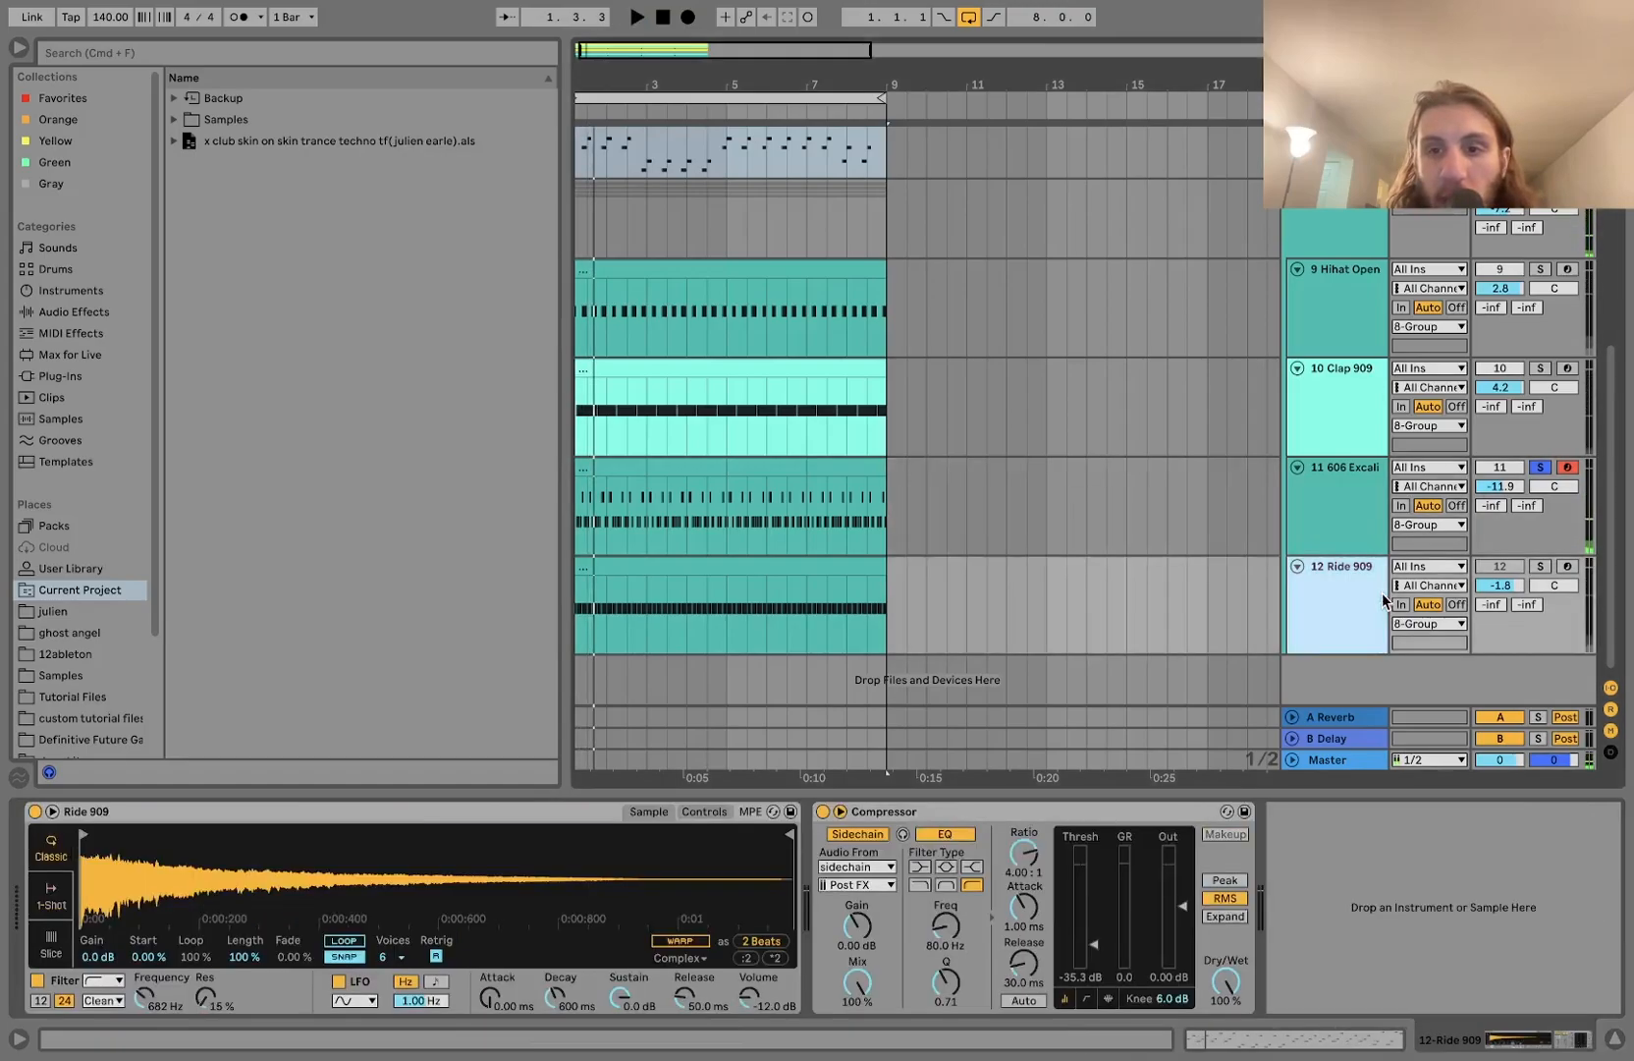
click(1538, 569)
key(space)
click(1370, 593)
key(space)
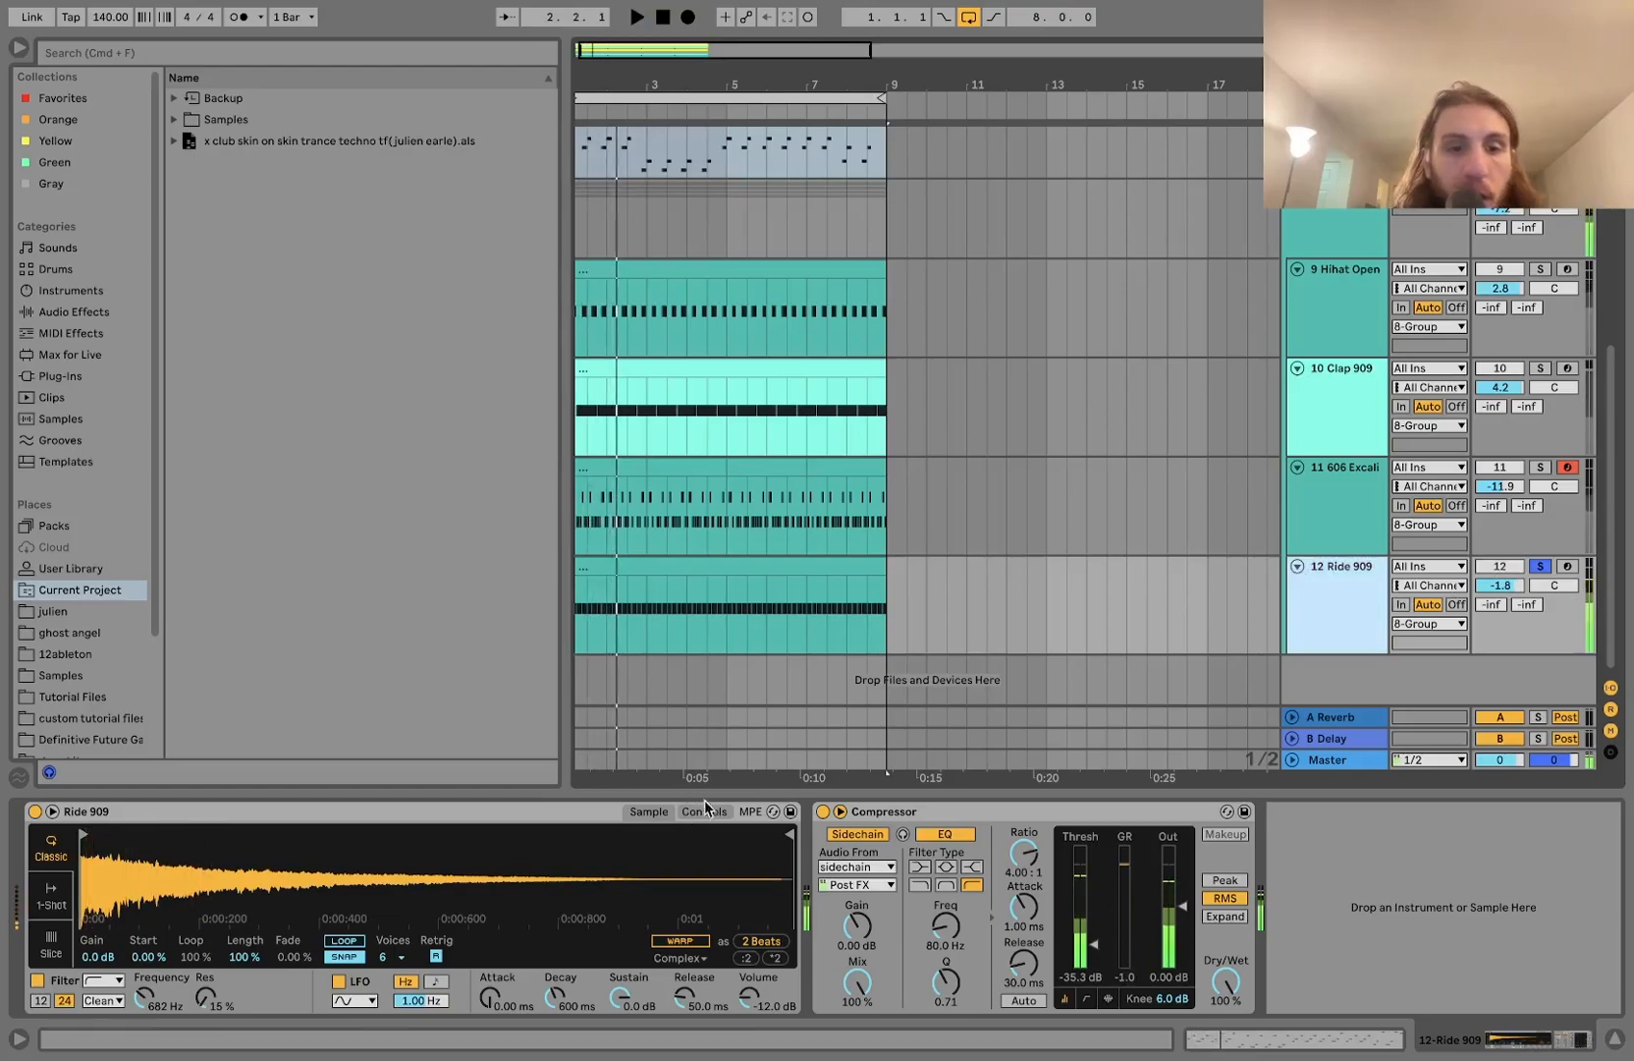
click(704, 811)
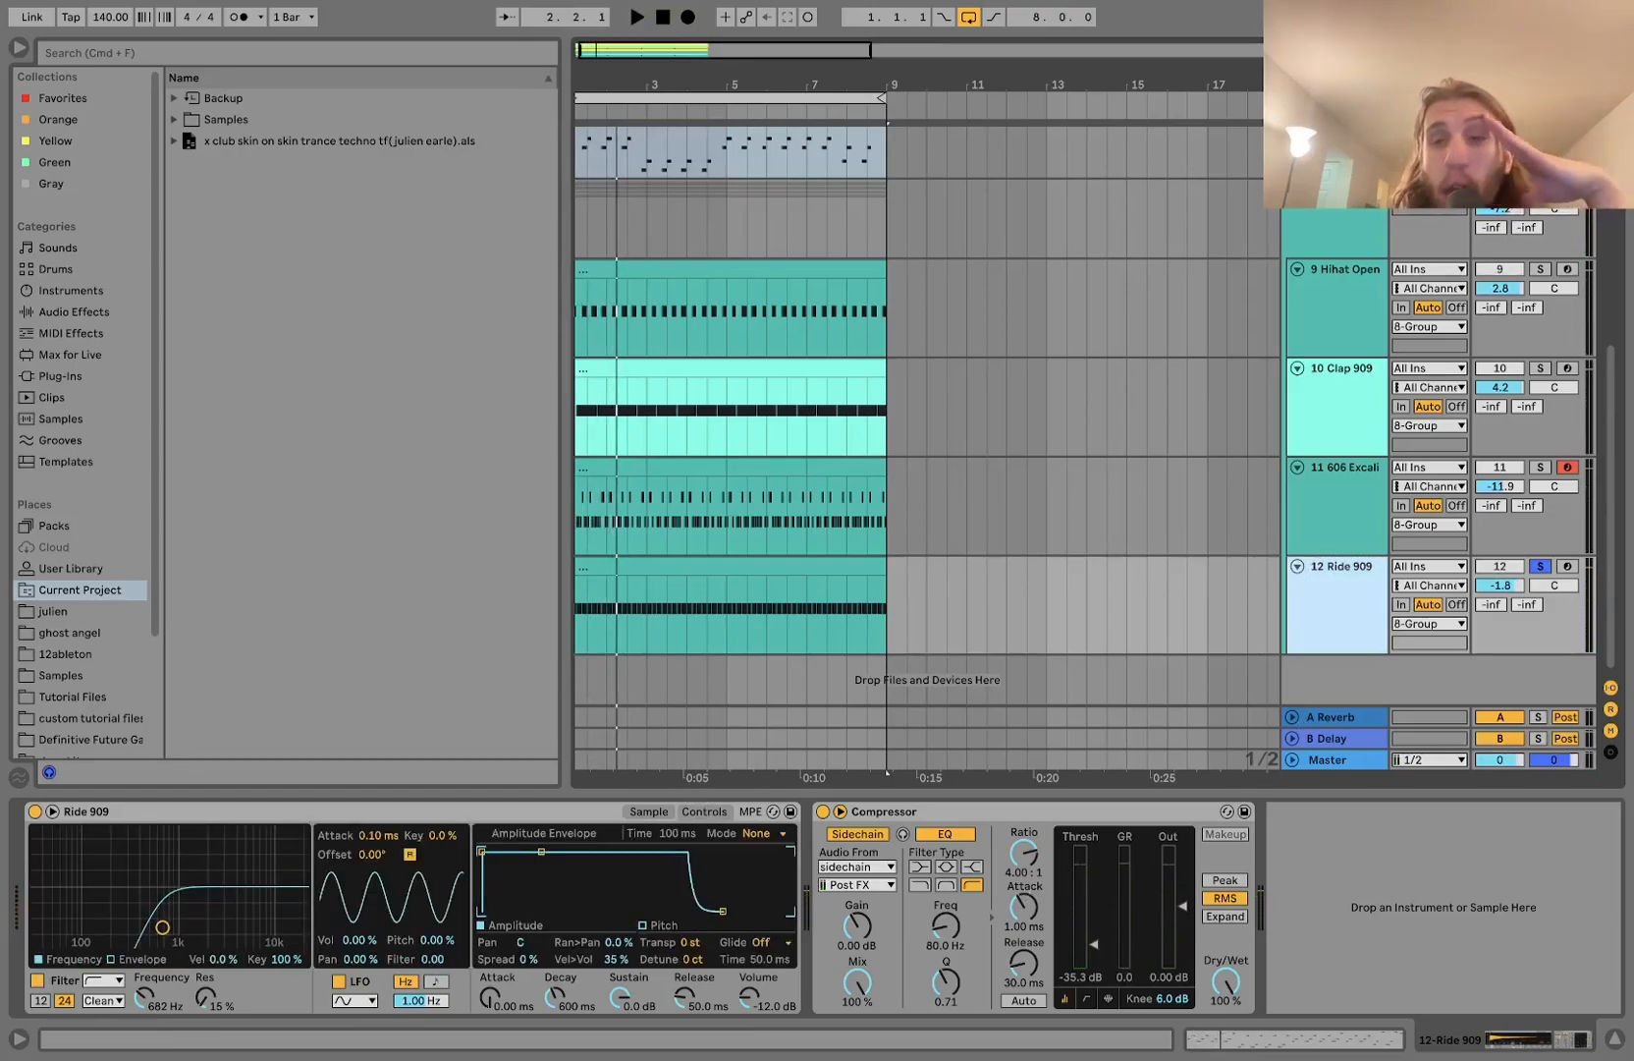
- Solo the drum group, display its Drum Buss and Auto Filter, and audition the grouped drums
click(1541, 189)
click(1361, 210)
key(space)
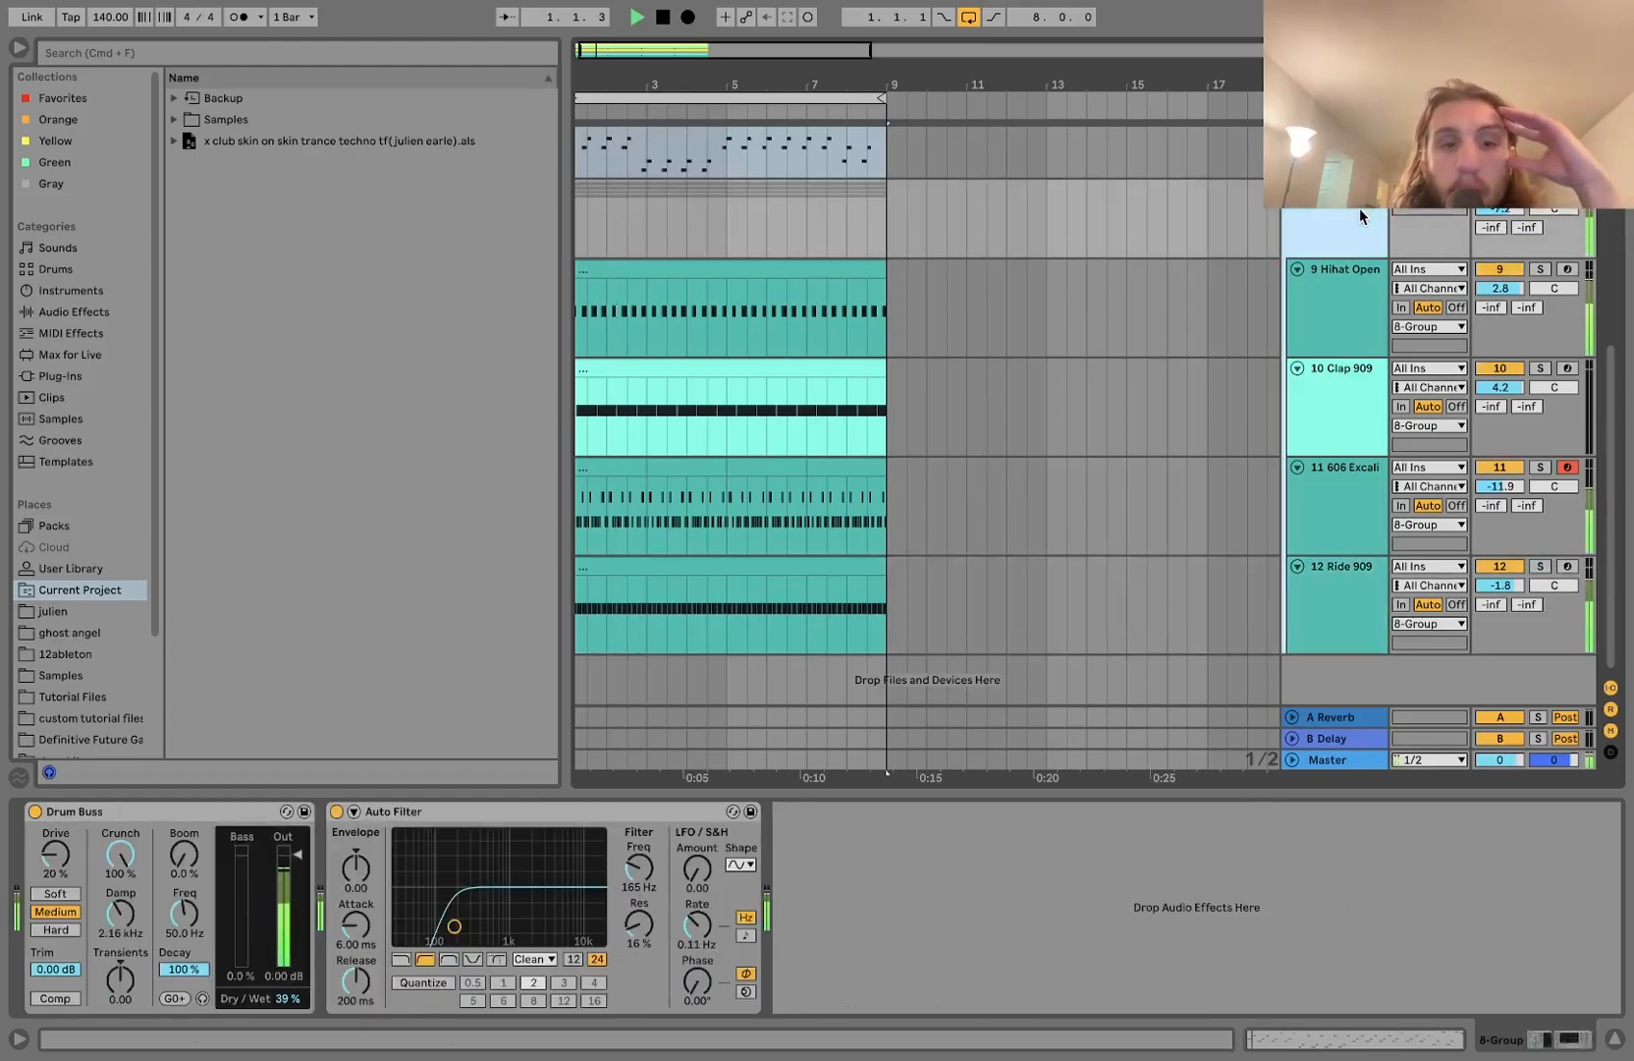
key(space)
- Bypass the drum group's Auto Filter and Drum Buss, play the drums, and restore both effects during playback for comparison
click(336, 811)
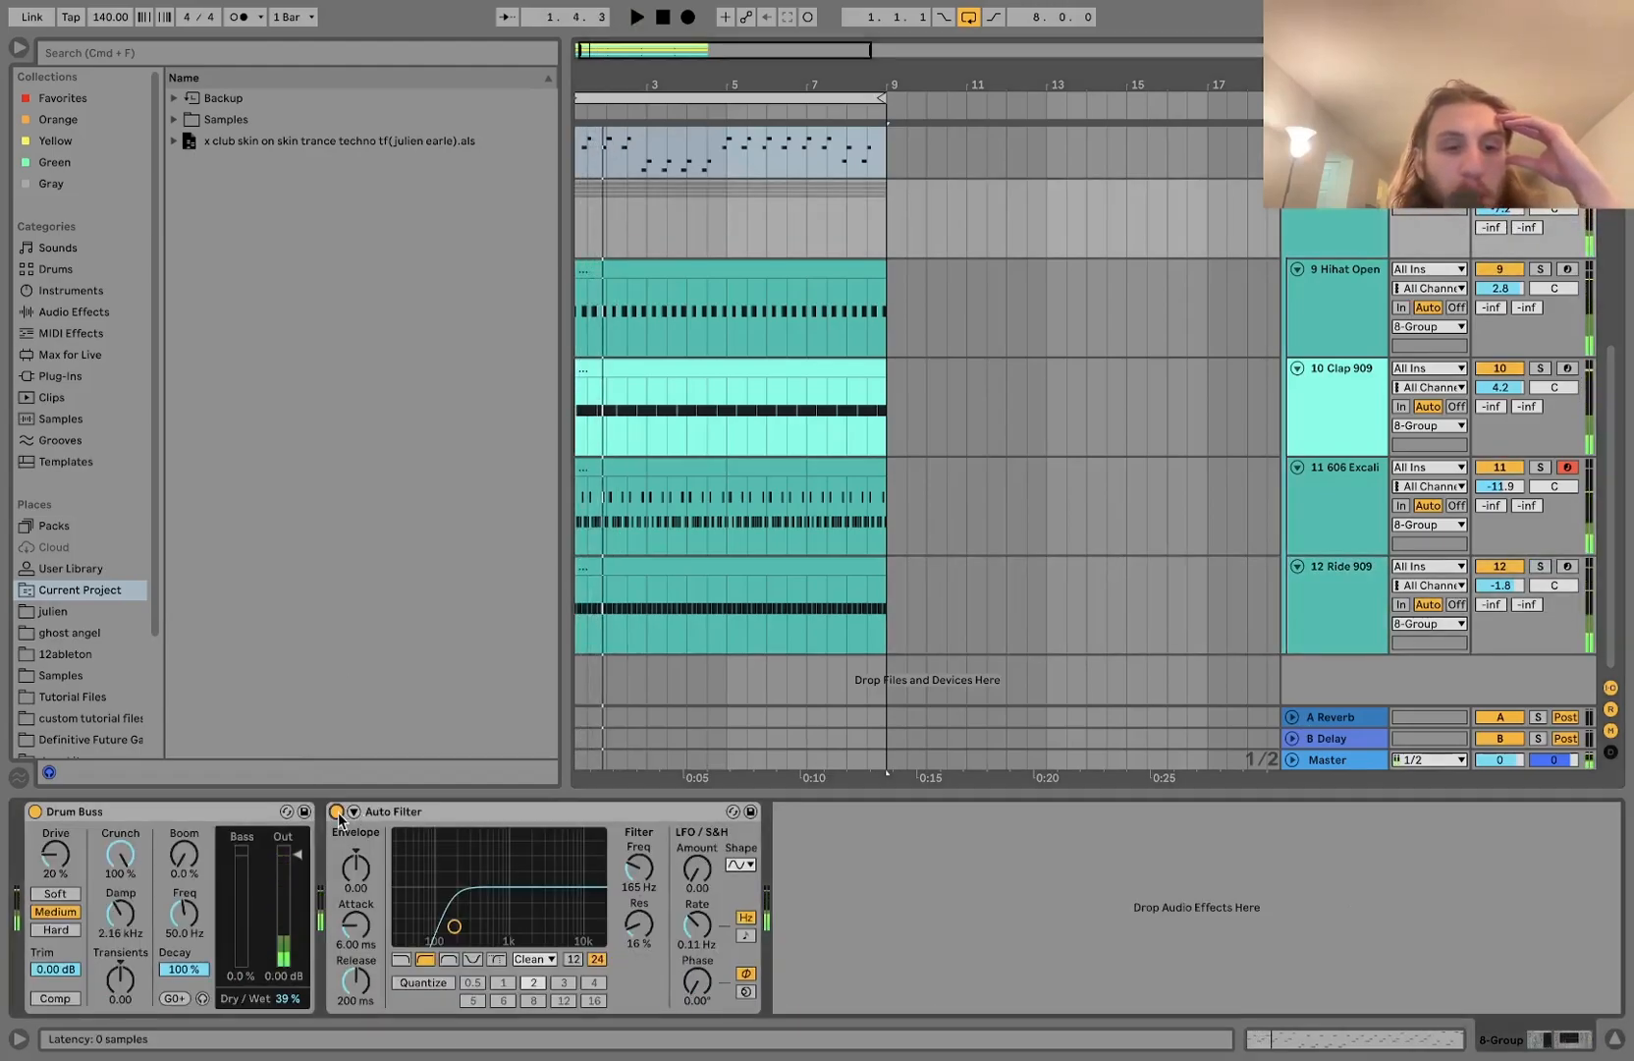
click(35, 811)
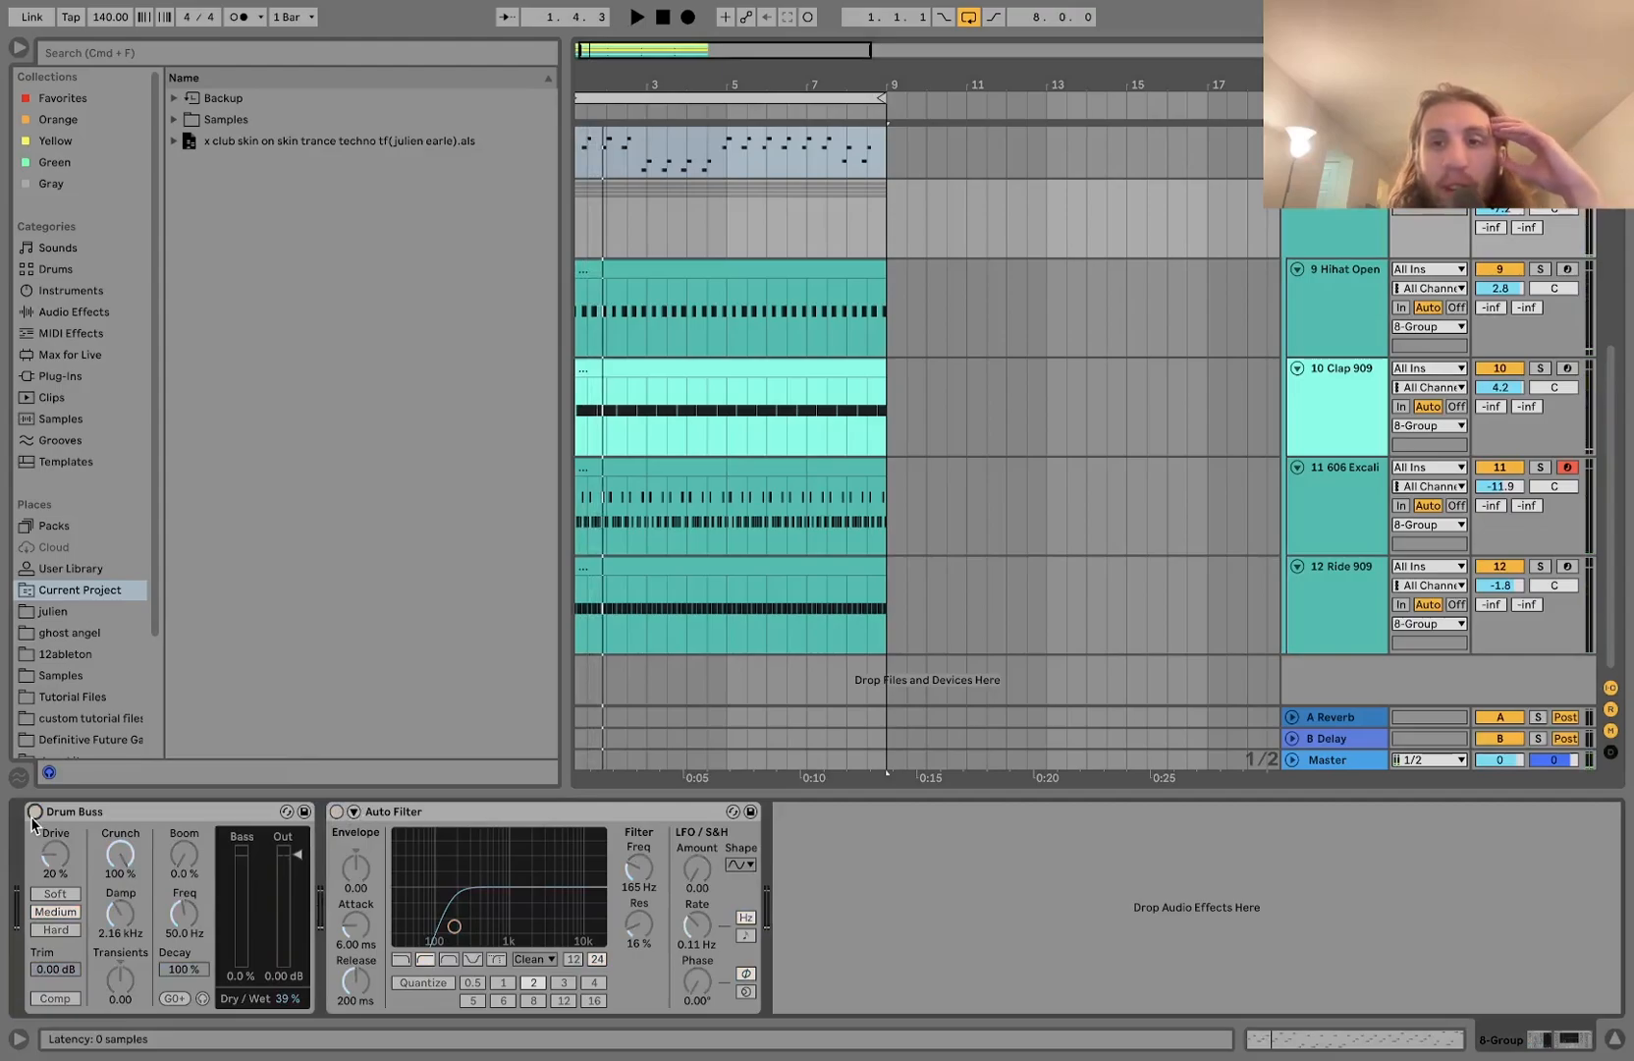
key(space)
key(super+z)
key(super+z)
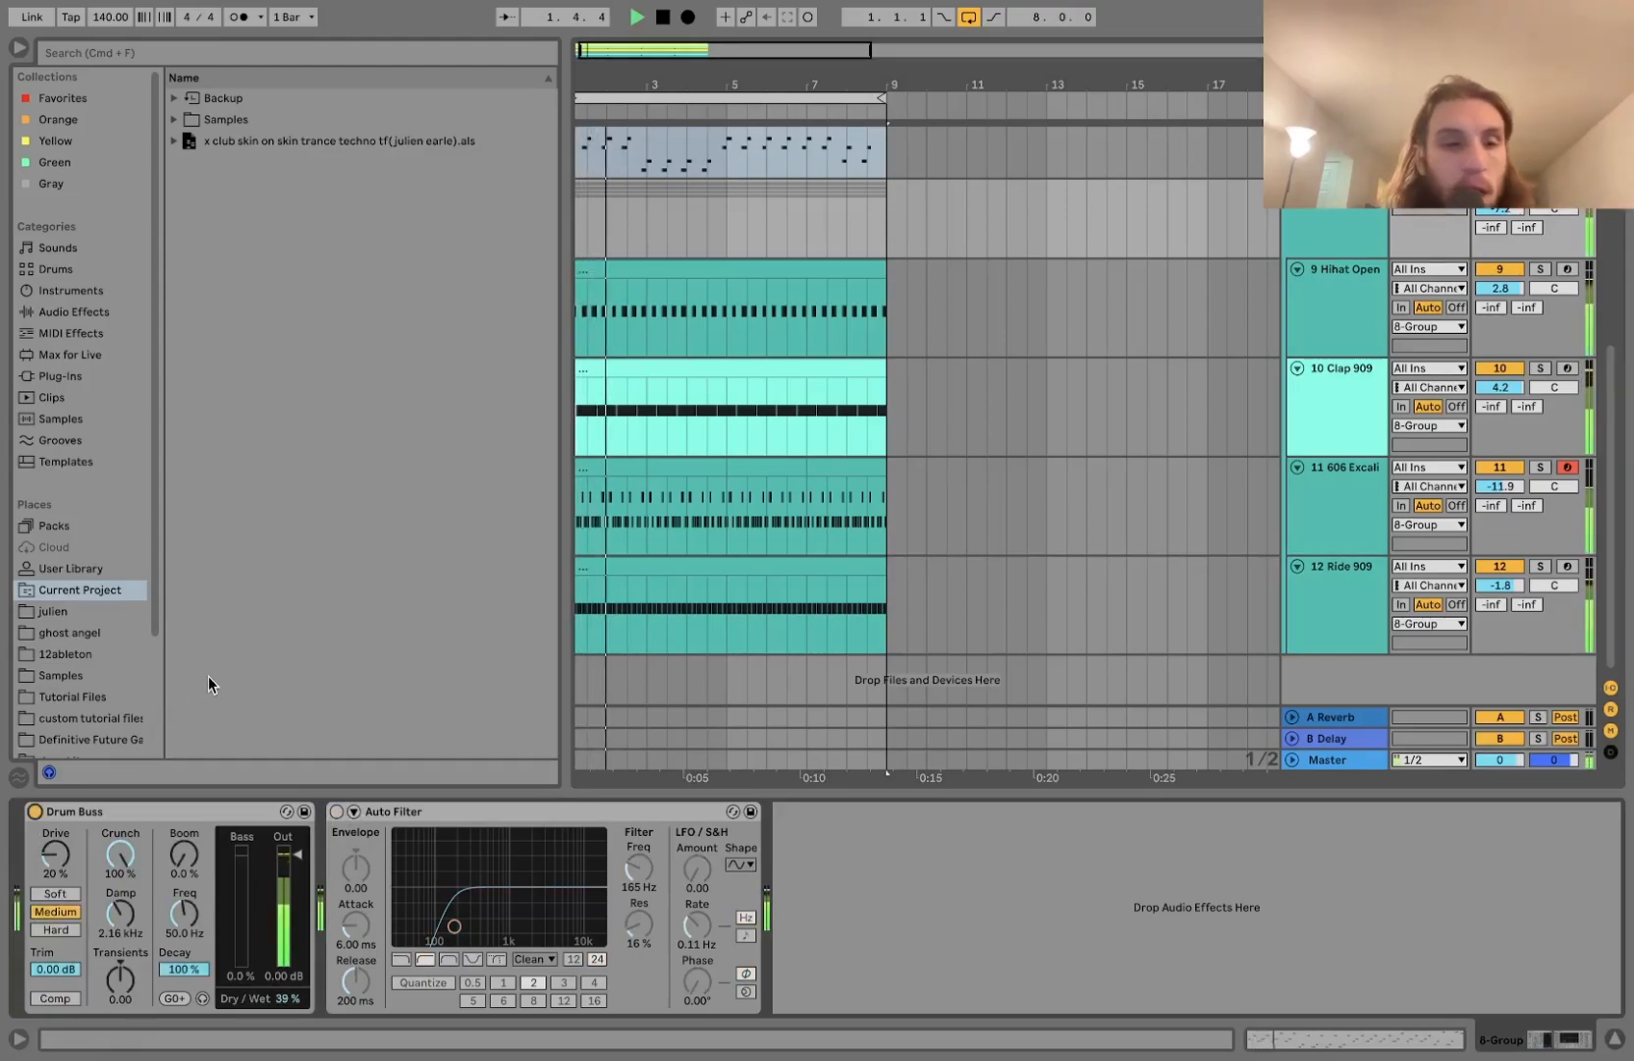
key(space)
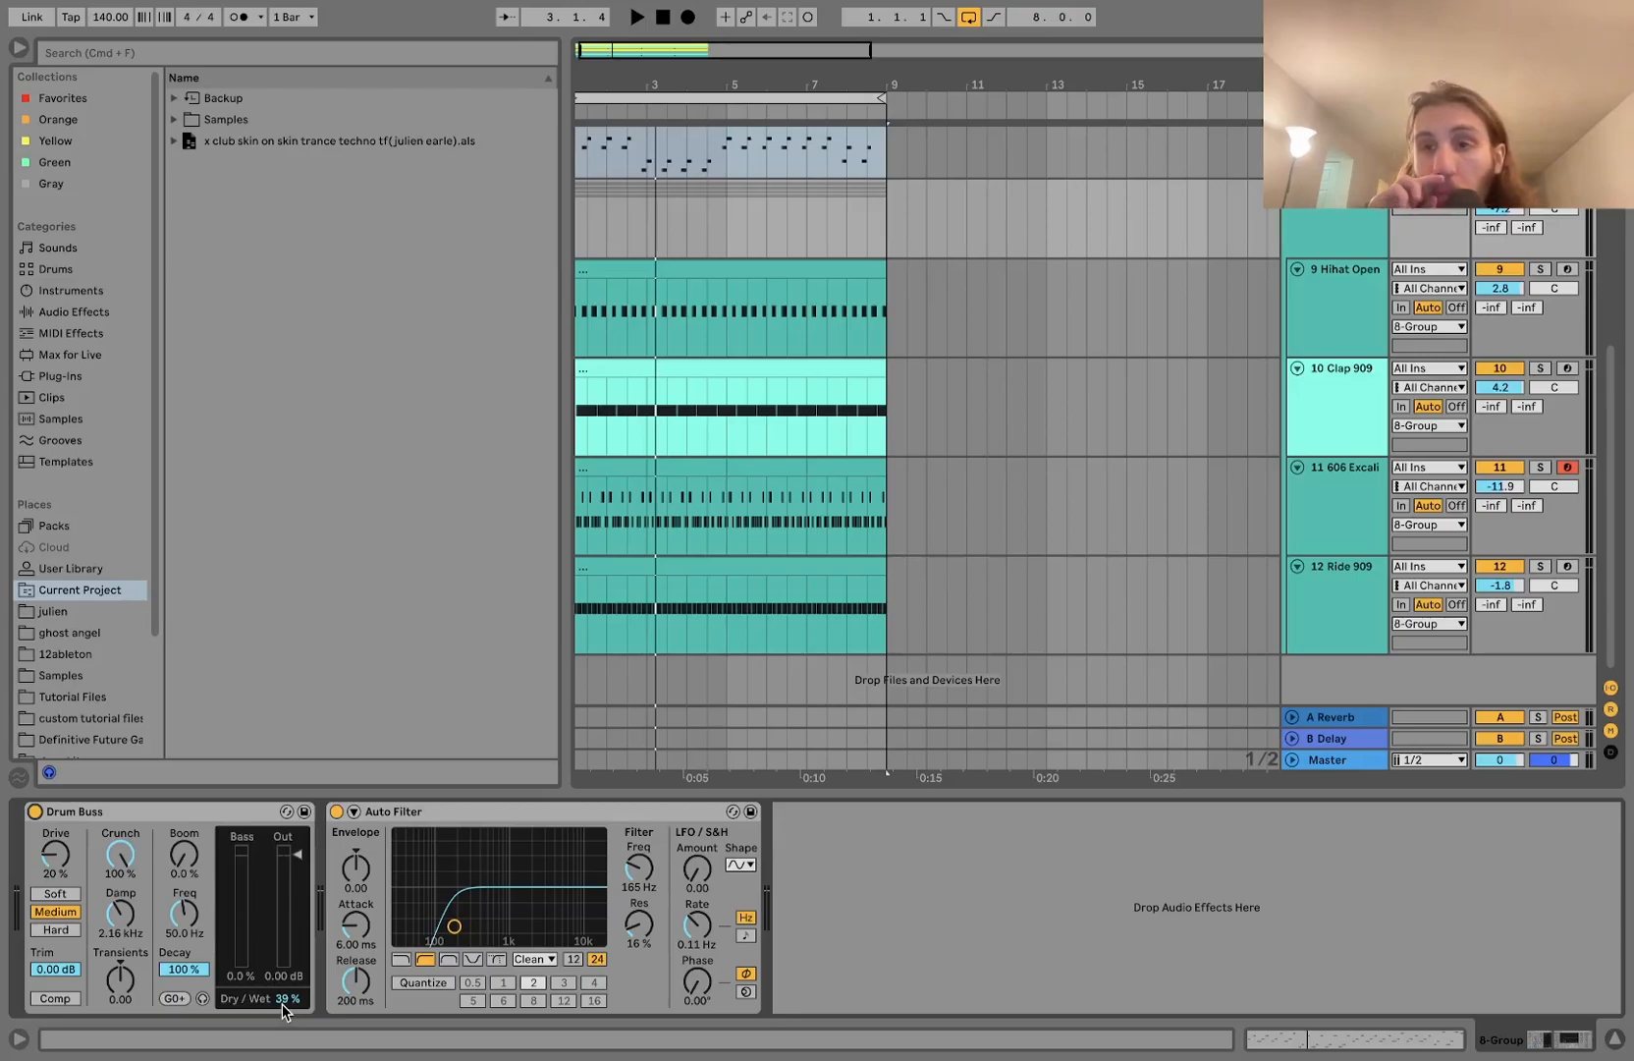
- Replay the soloed drum group from the start and look over the melodic tracks above it
key(space)
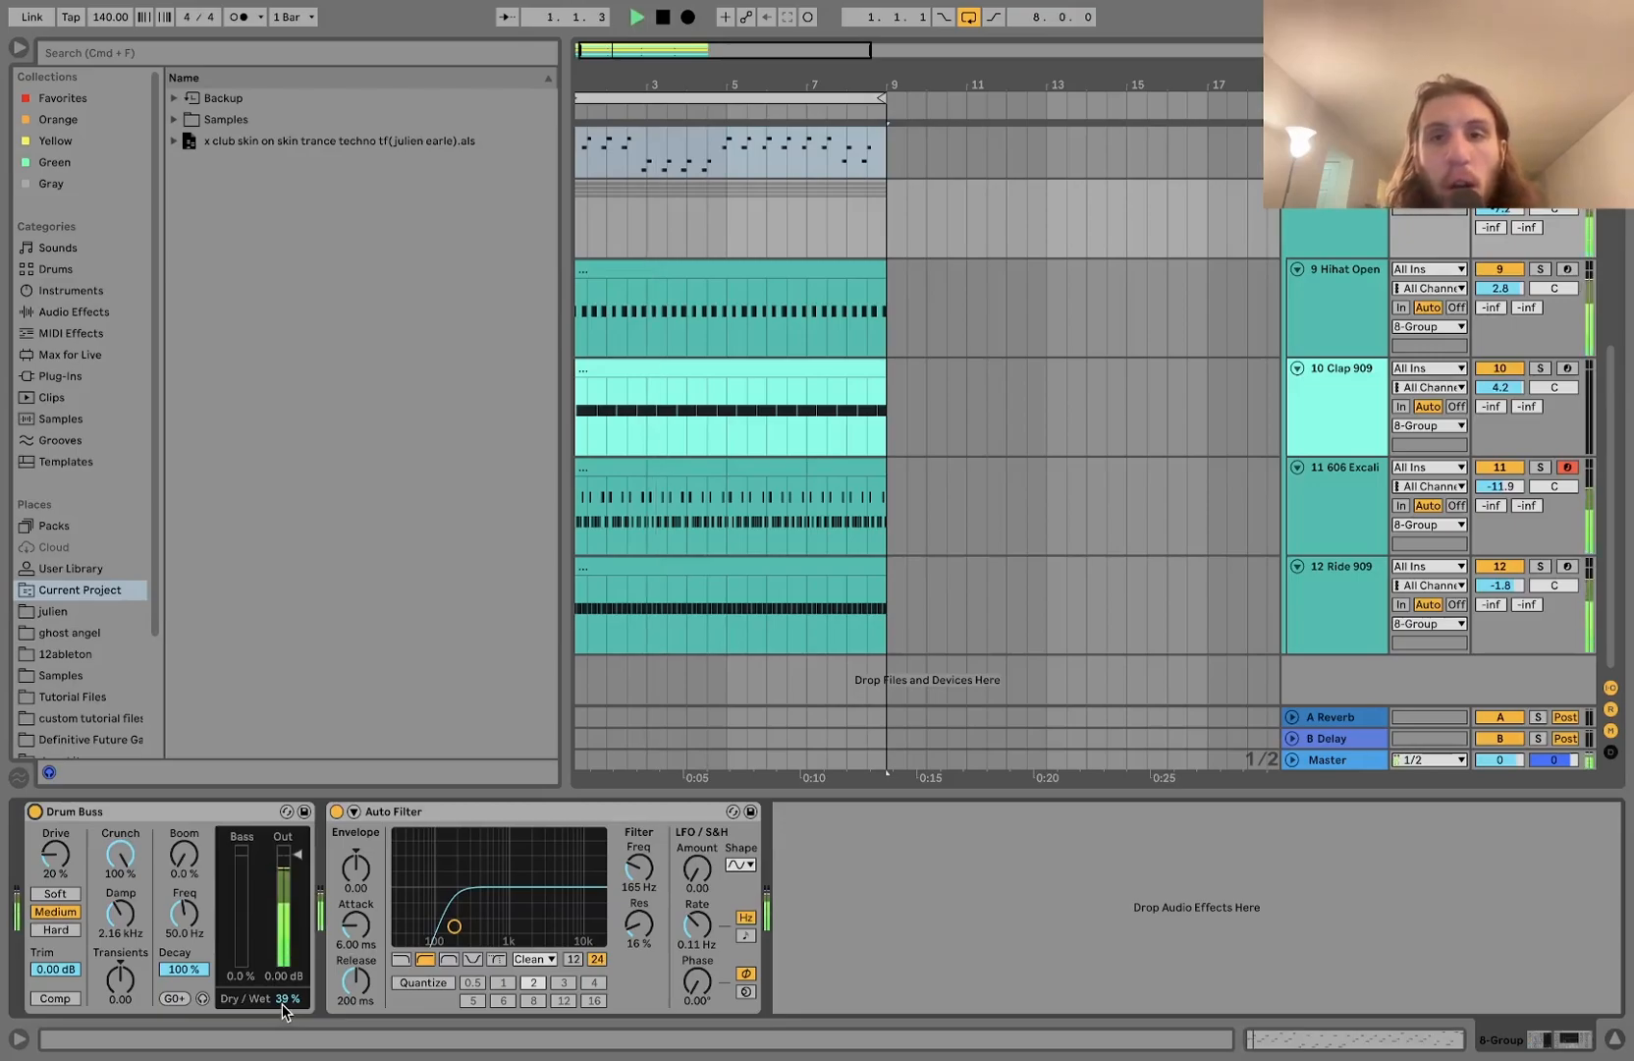
scroll(1543, 233, up, 5)
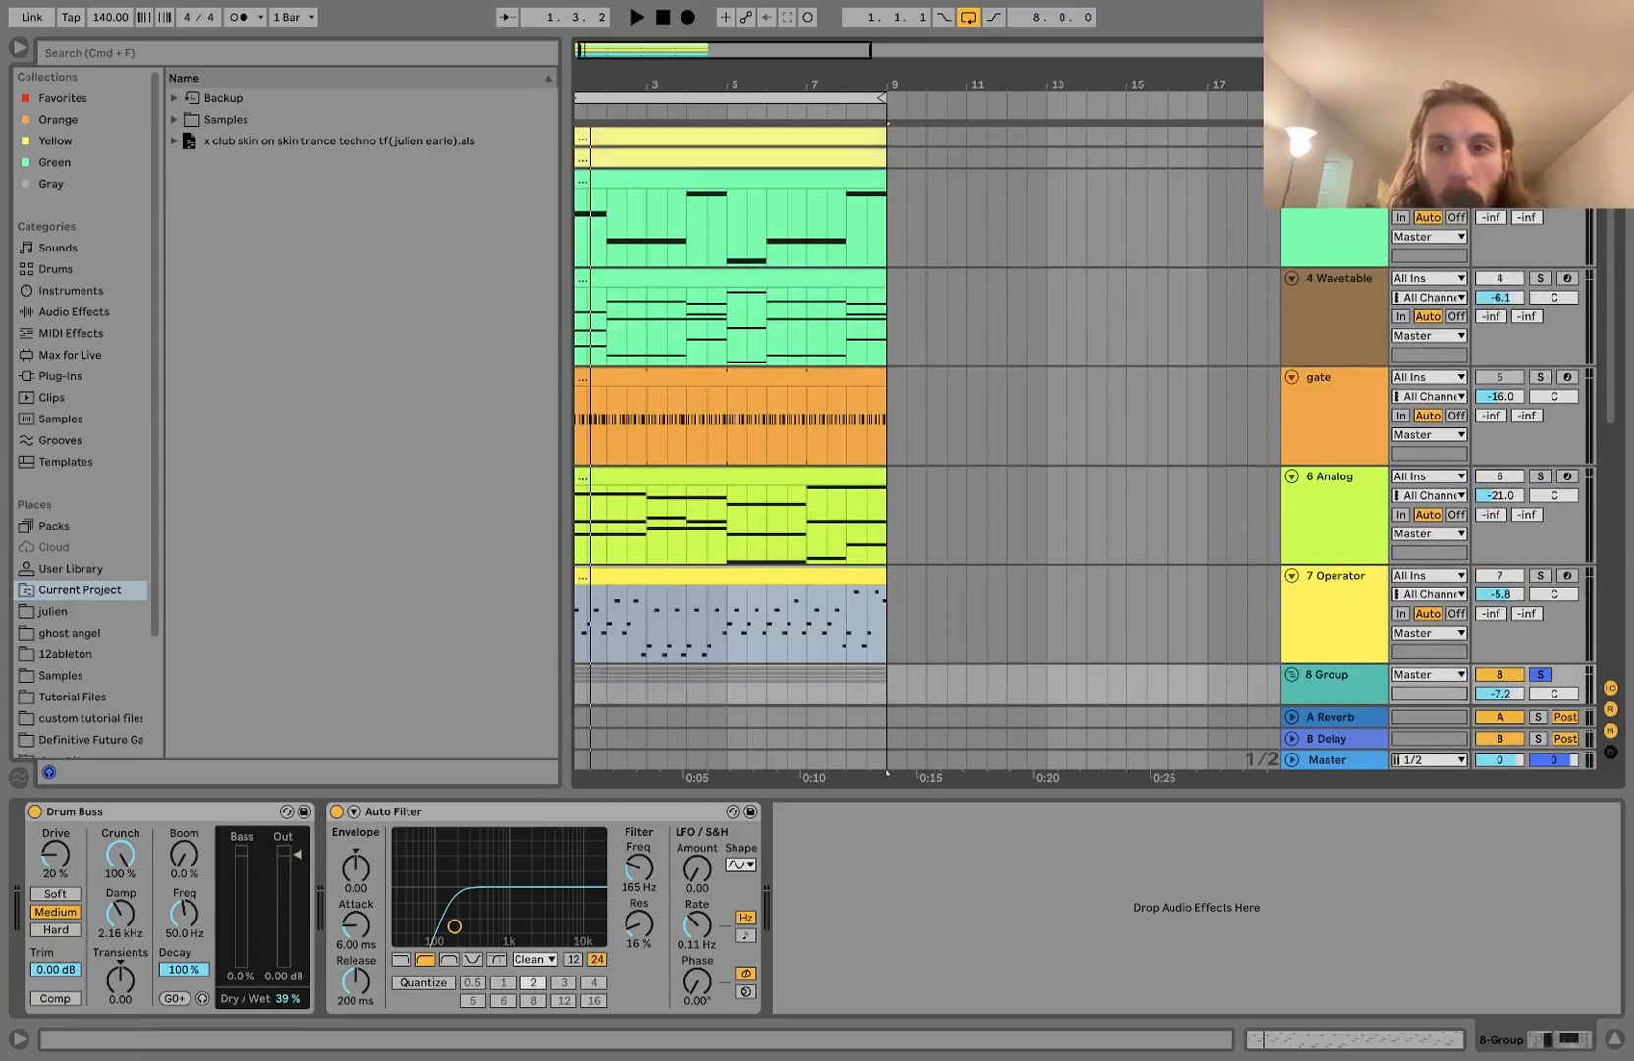
scroll(1344, 383, down, 3)
key(space)
click(1343, 385)
key(space)
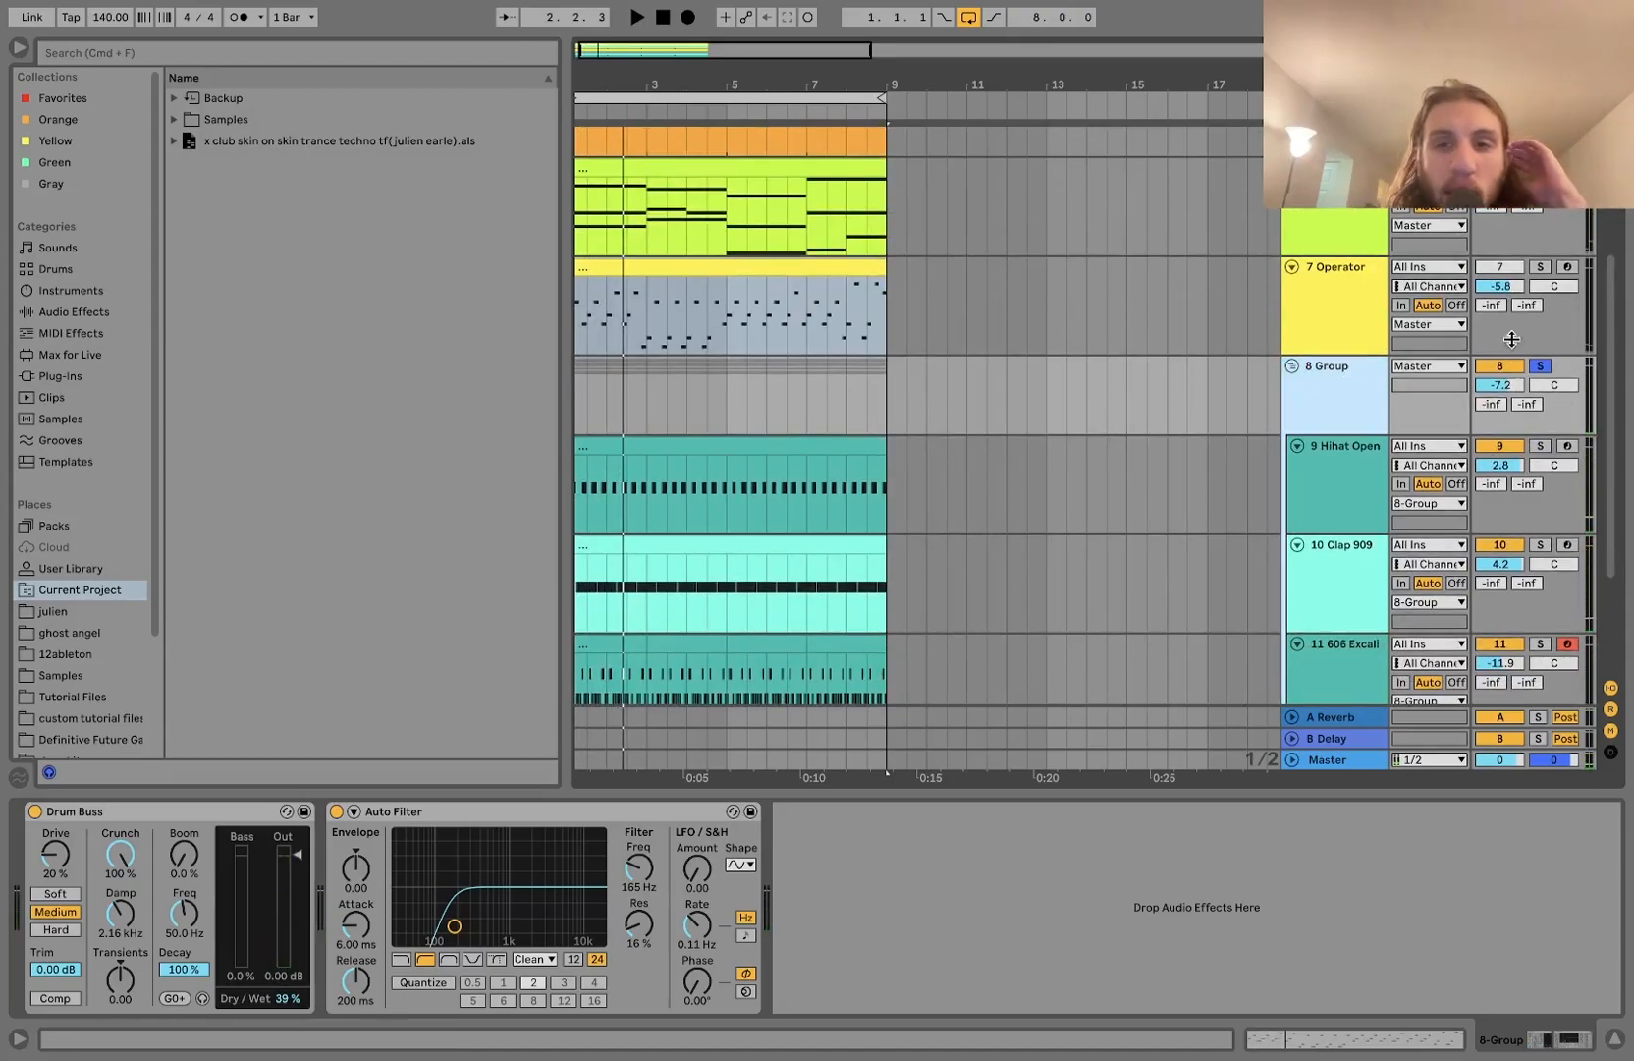
- Select the drum group's Auto Filter and toggle it off and back on during playback to compare the sound
click(1541, 366)
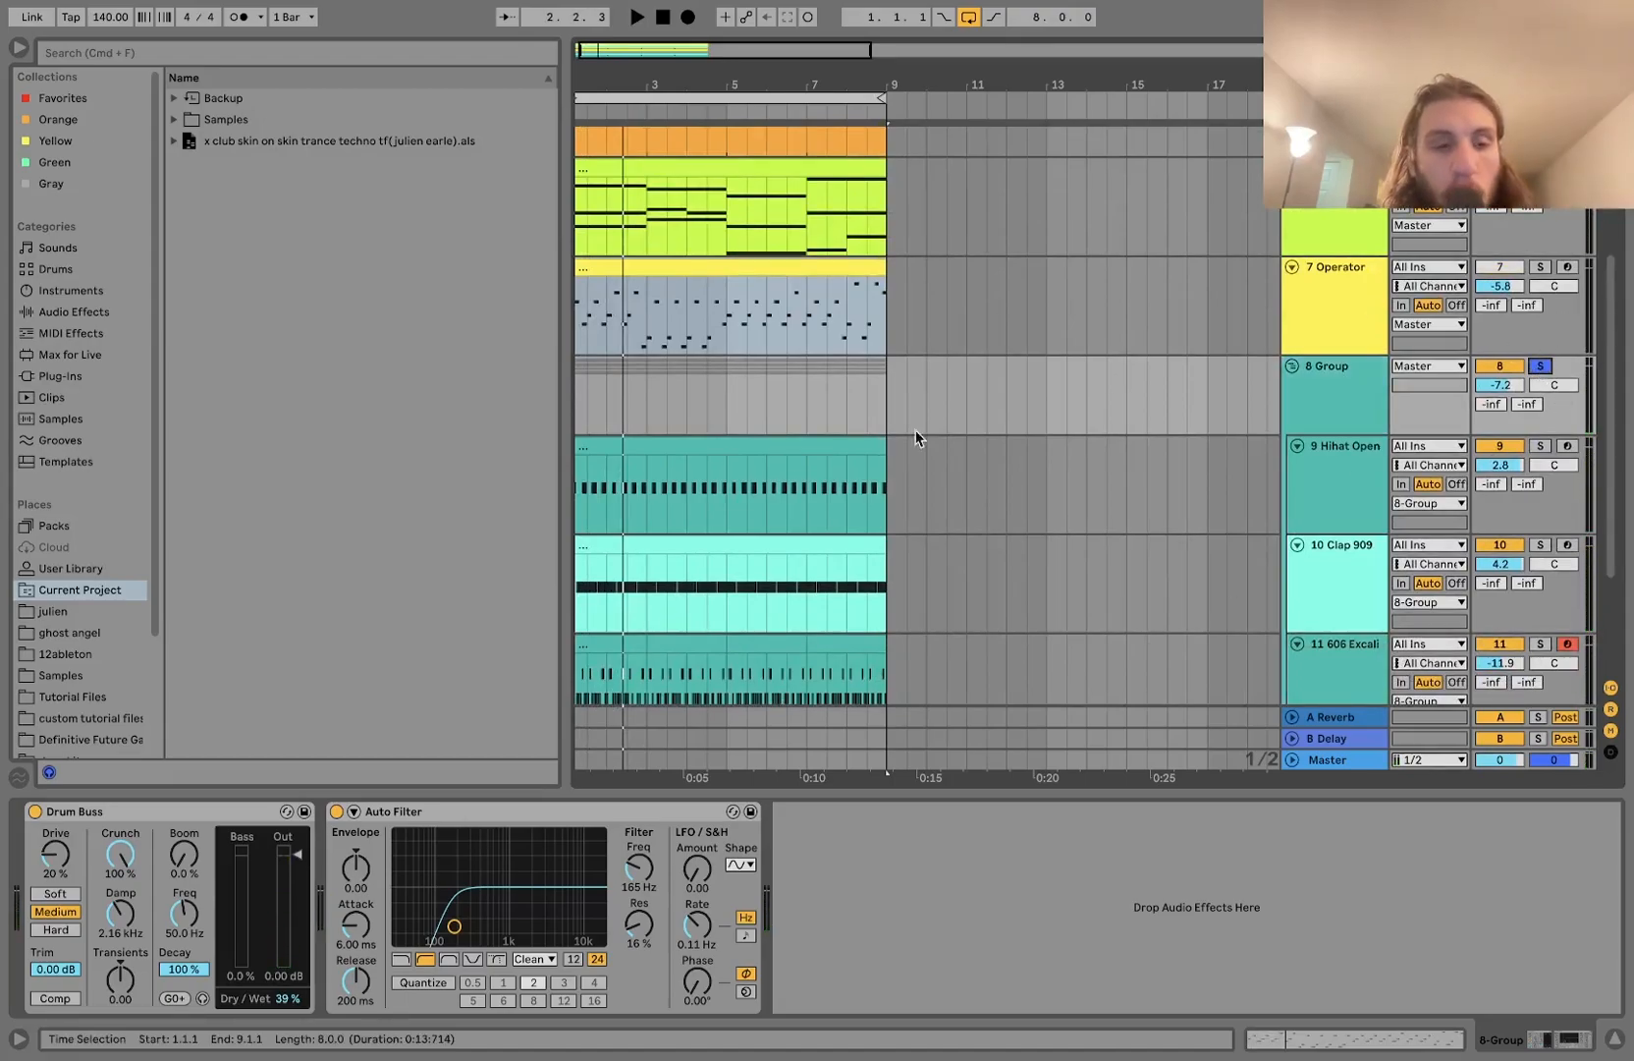
click(411, 815)
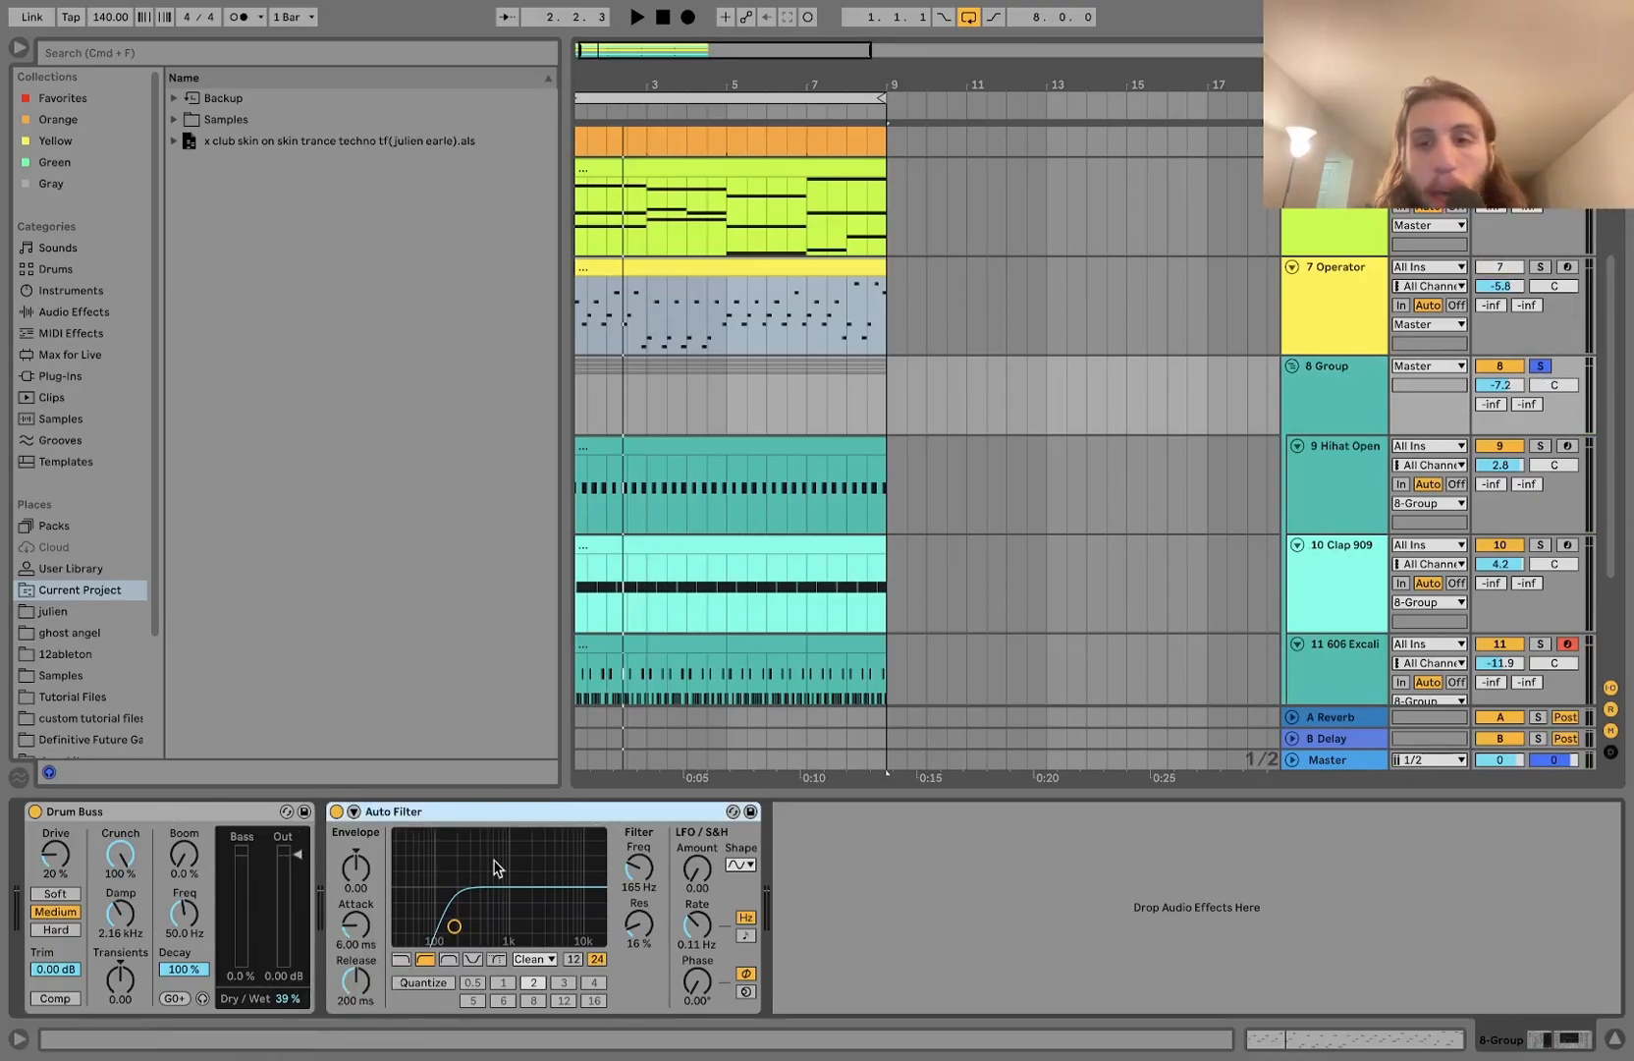
key(space)
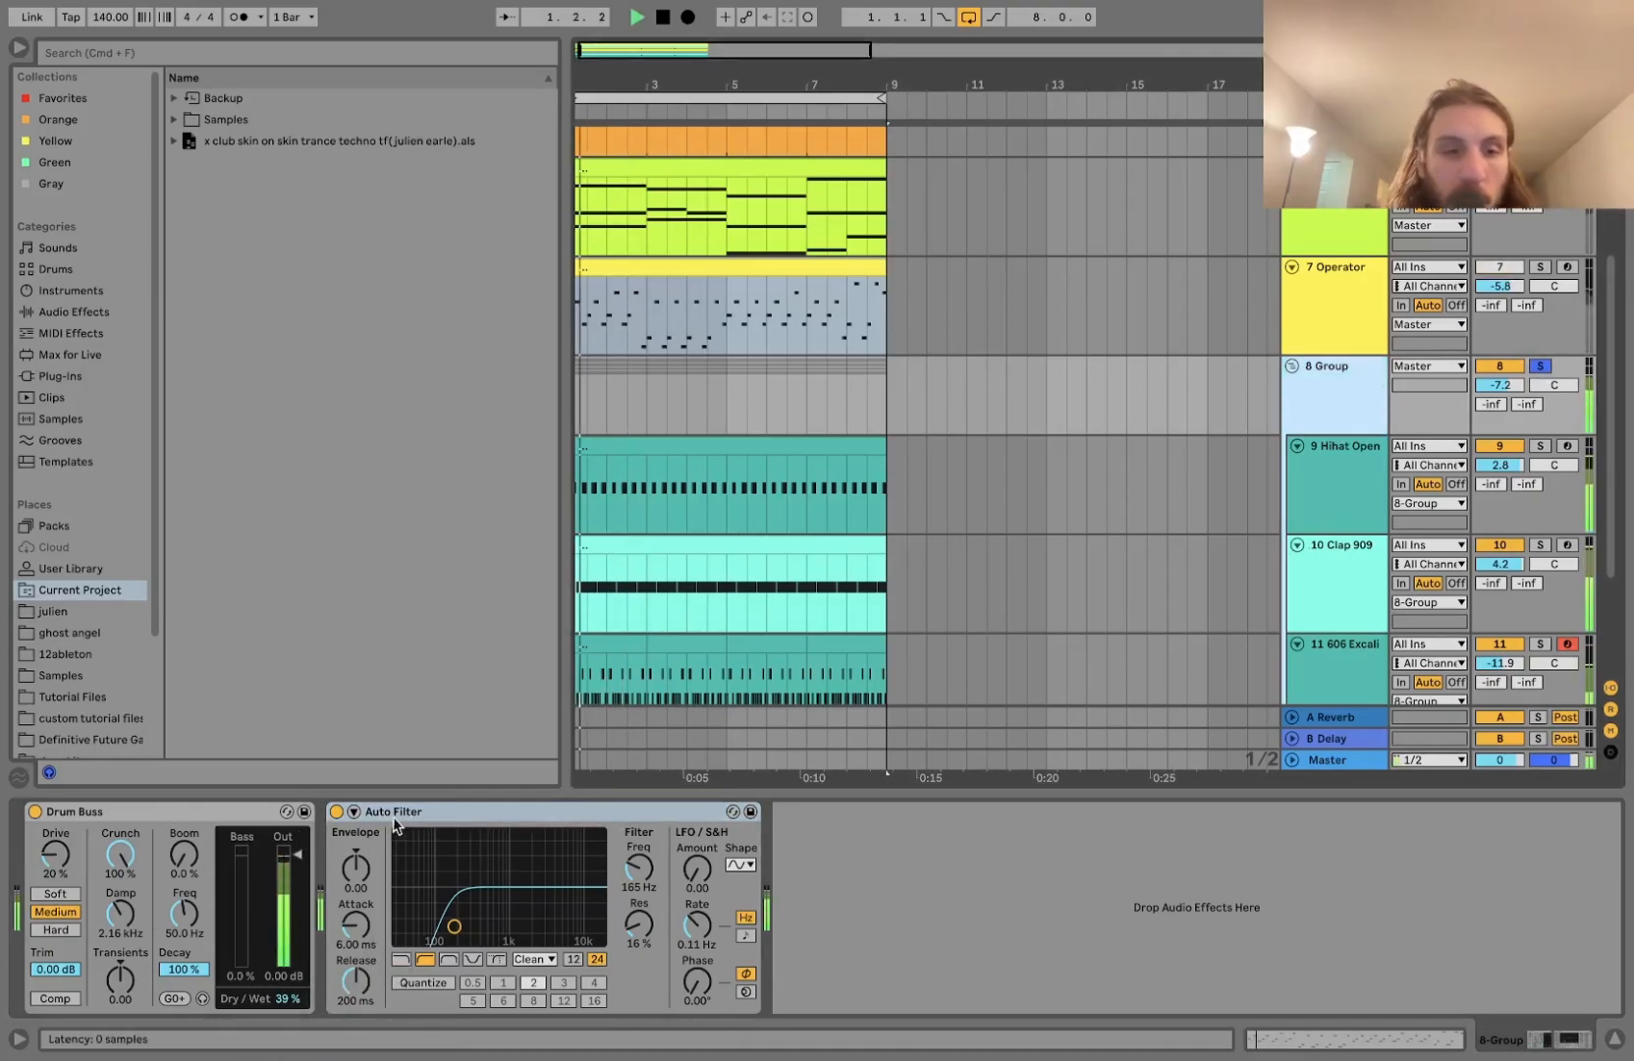
click(337, 811)
click(337, 812)
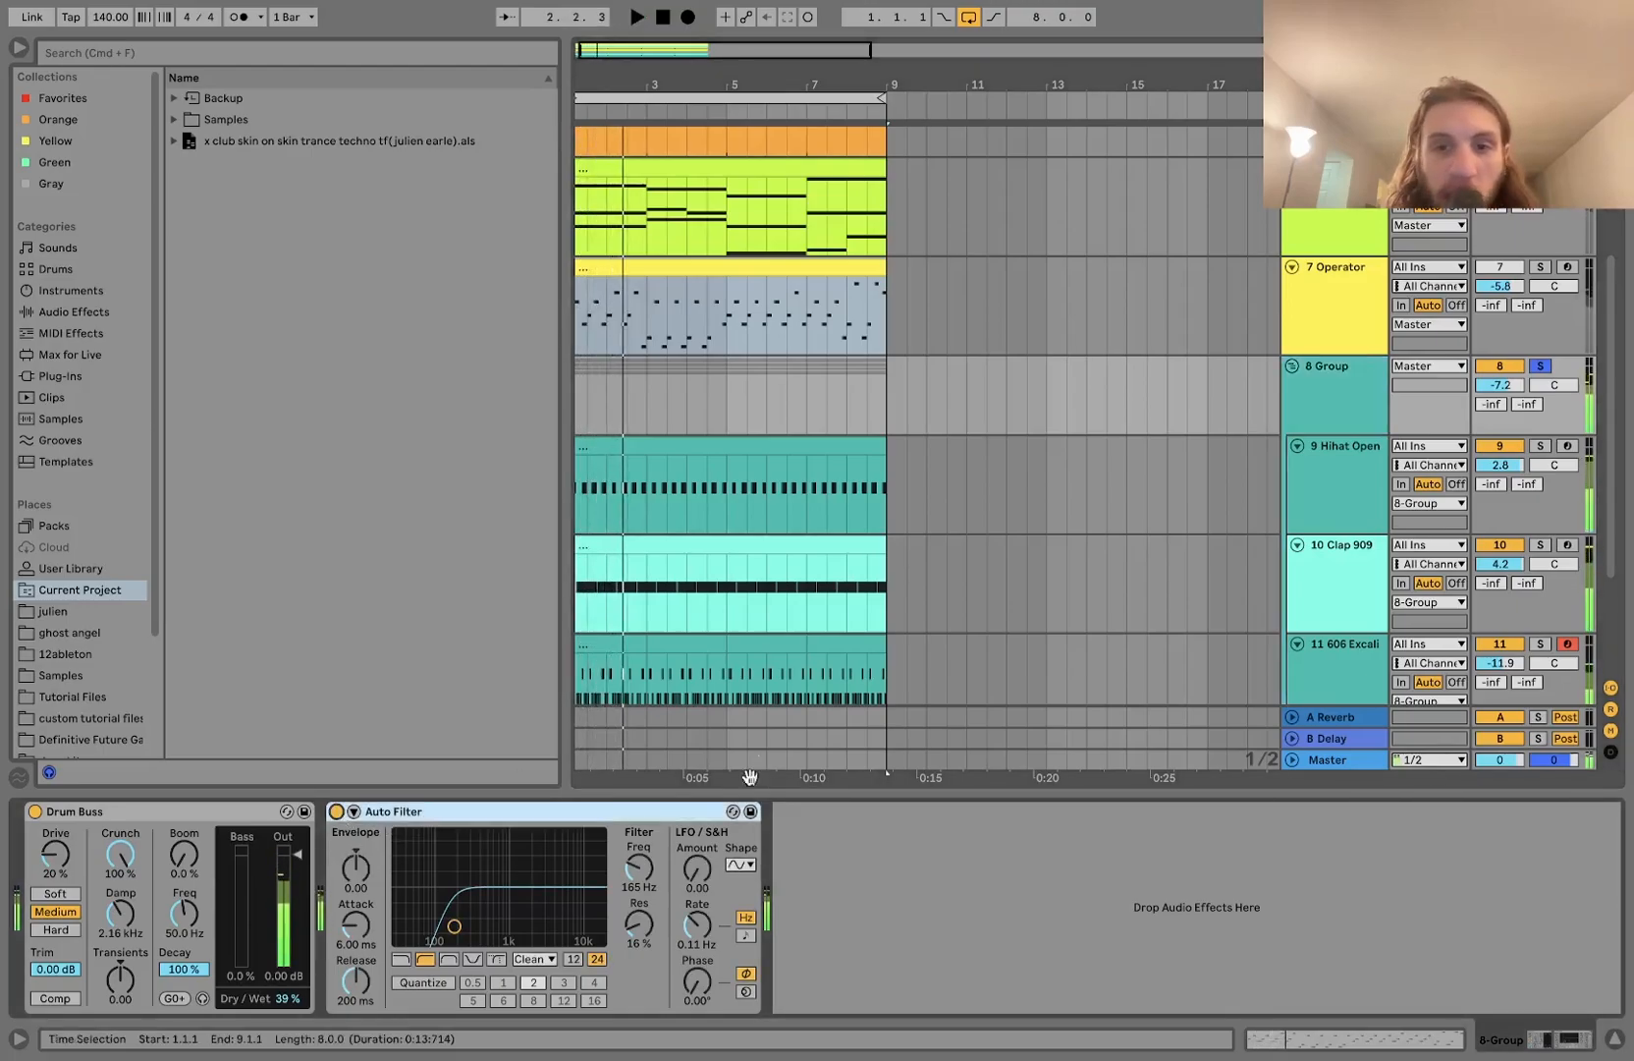
- Unsolo the drum group and fold all tracks while playing the full mix with looping turned off
click(1543, 367)
key(space)
click(1319, 378)
key(super+a)
key(u)
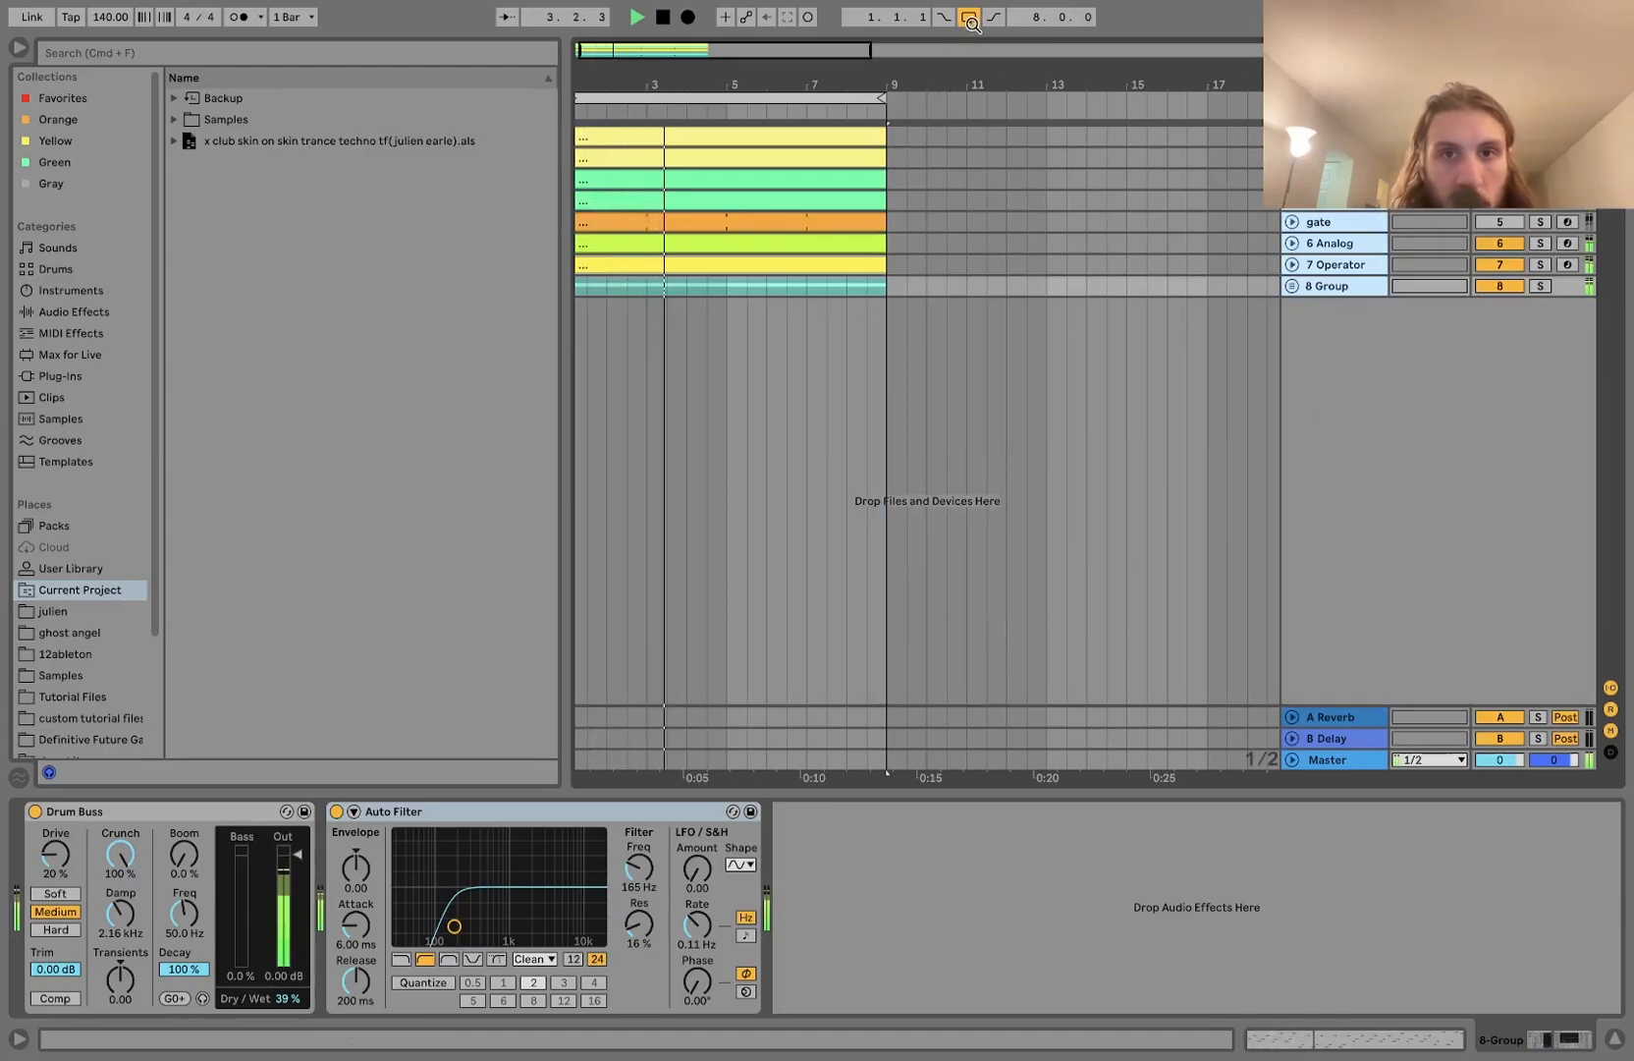
click(725, 287)
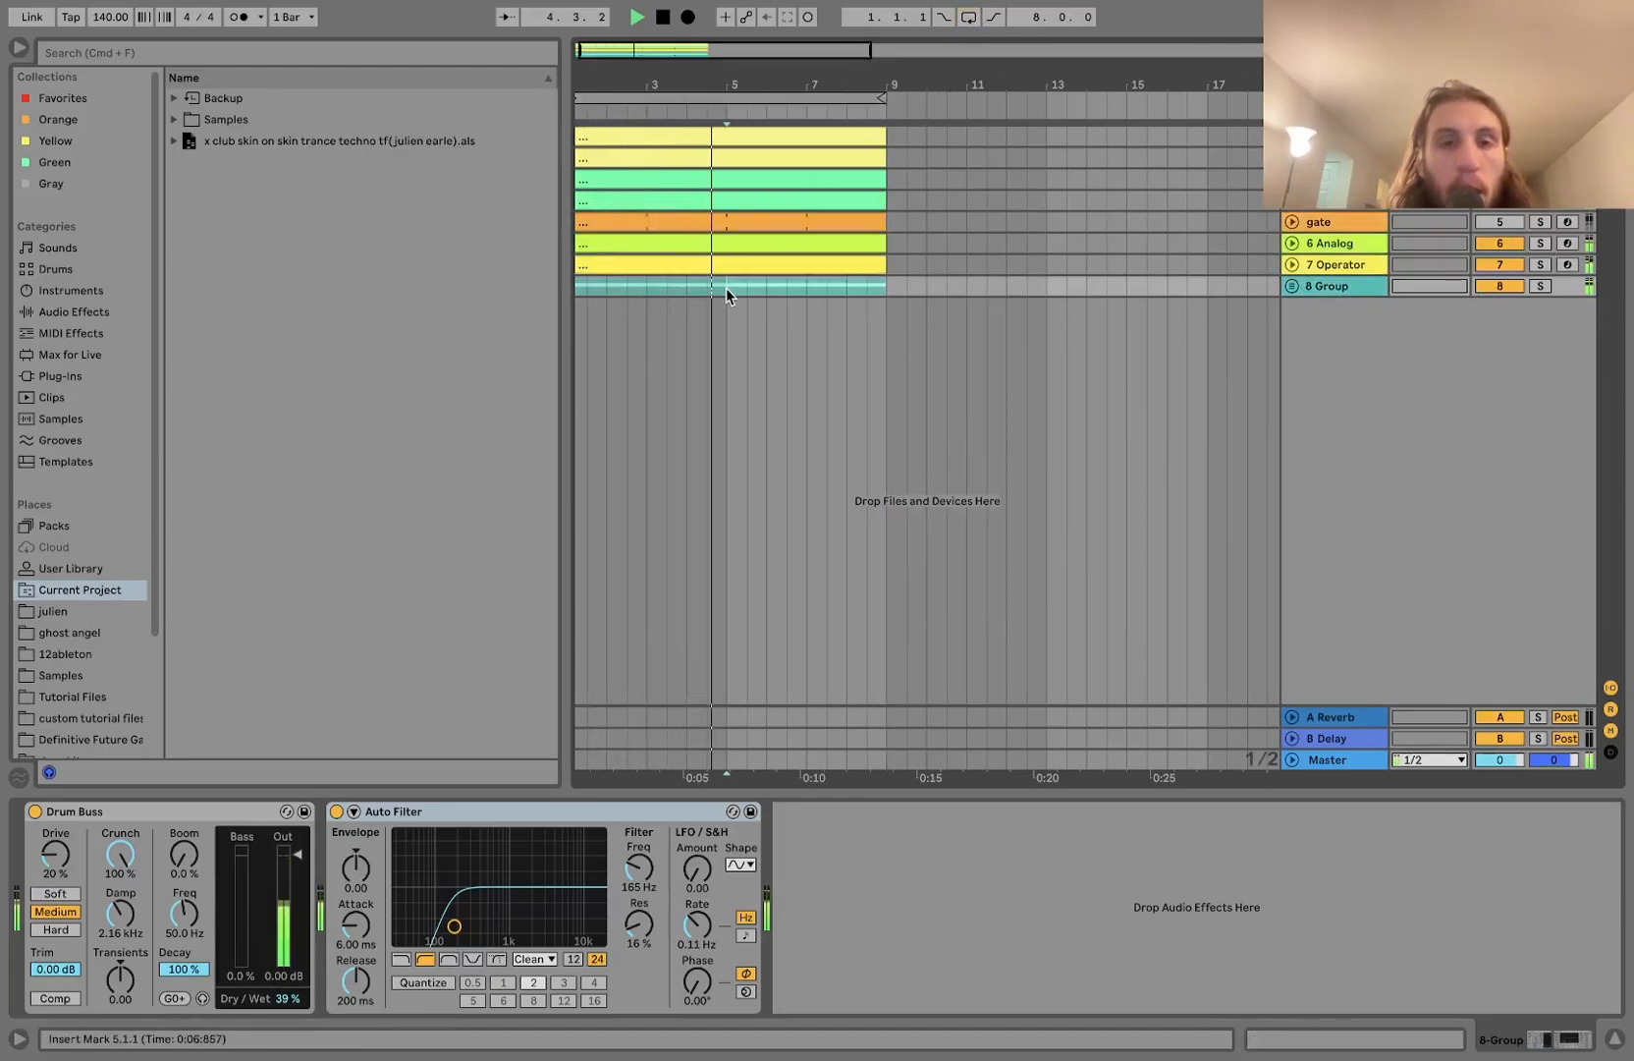
key(space)
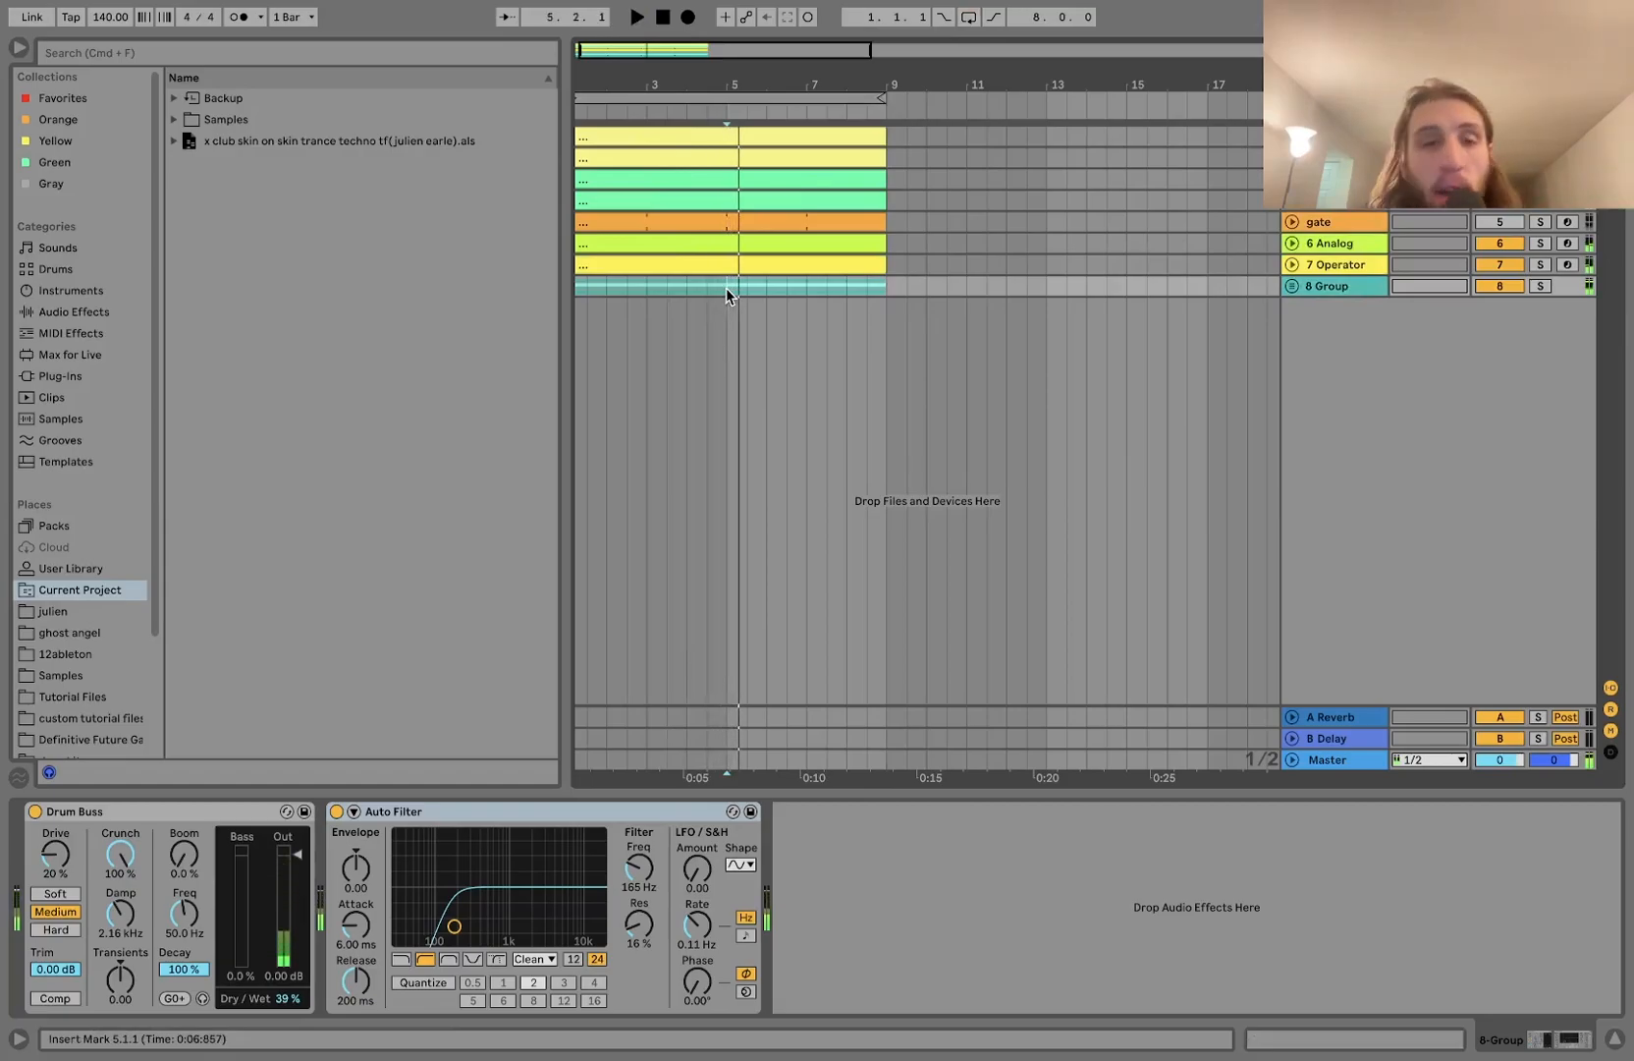
- Select the drum group's material from bar 1 to bar 9 and loop that selection
scroll(727, 288, left, 1)
scroll(776, 296, down, 3)
scroll(775, 295, up, 5)
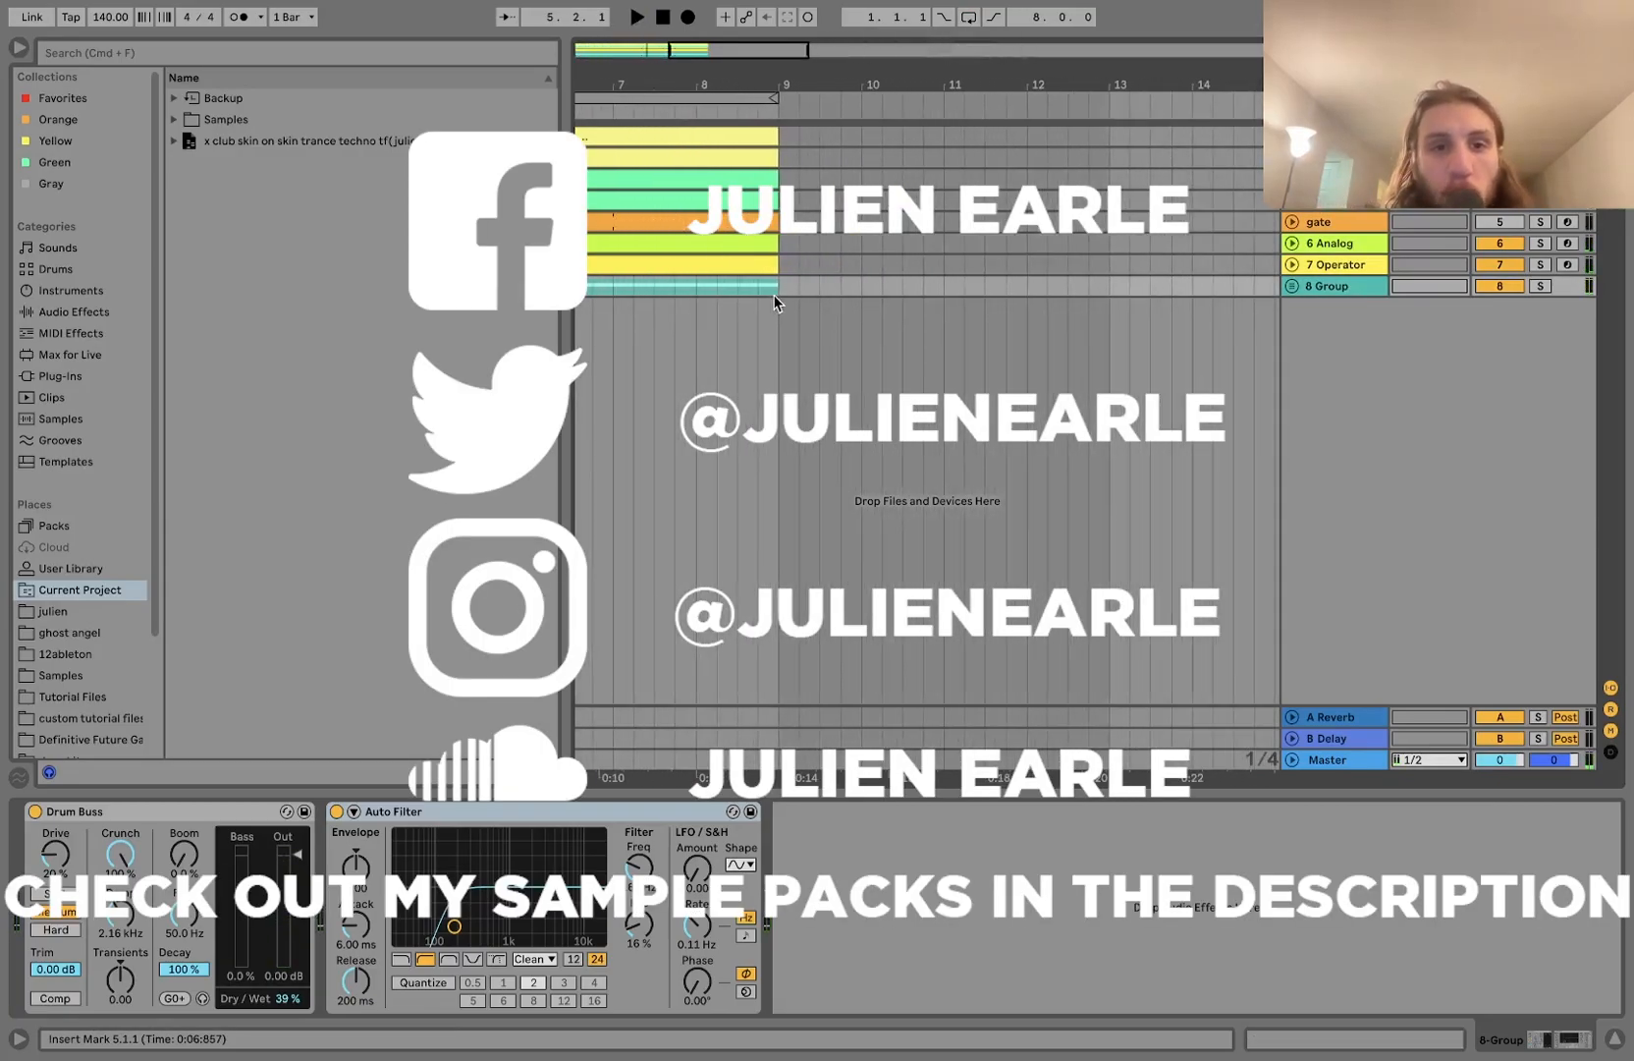
scroll(775, 303, left, 6)
scroll(588, 296, down, 3)
drag(771, 291, 794, 294)
key(super+l)
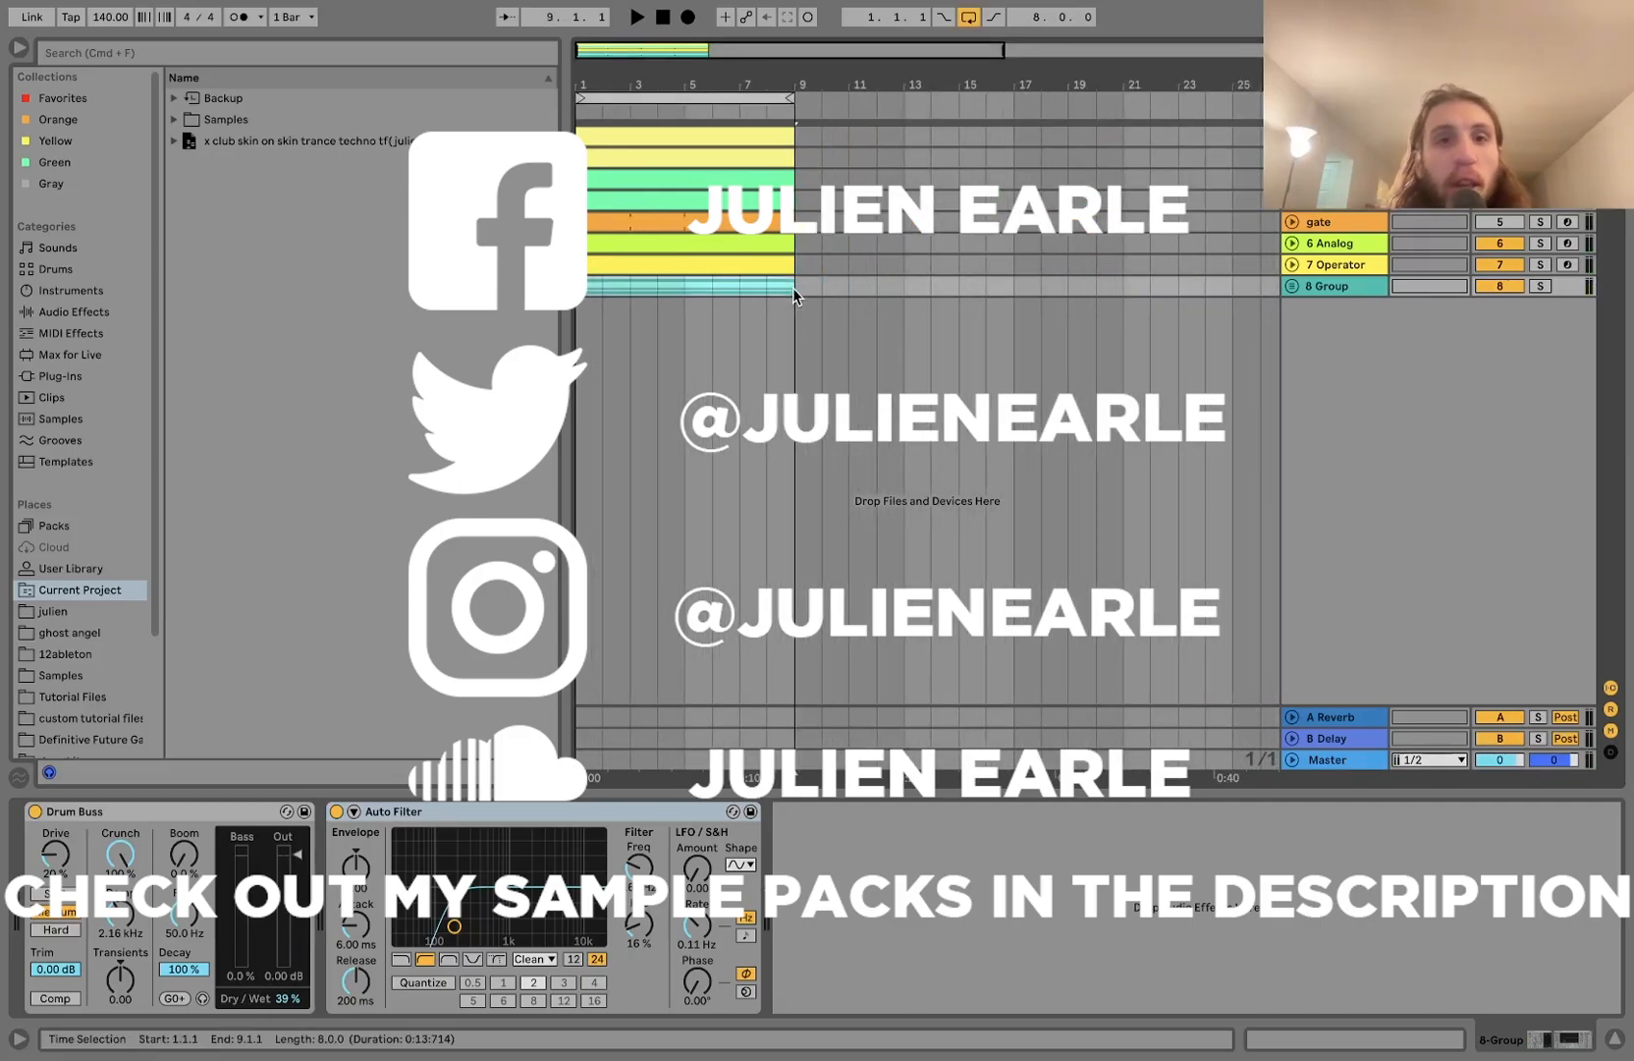